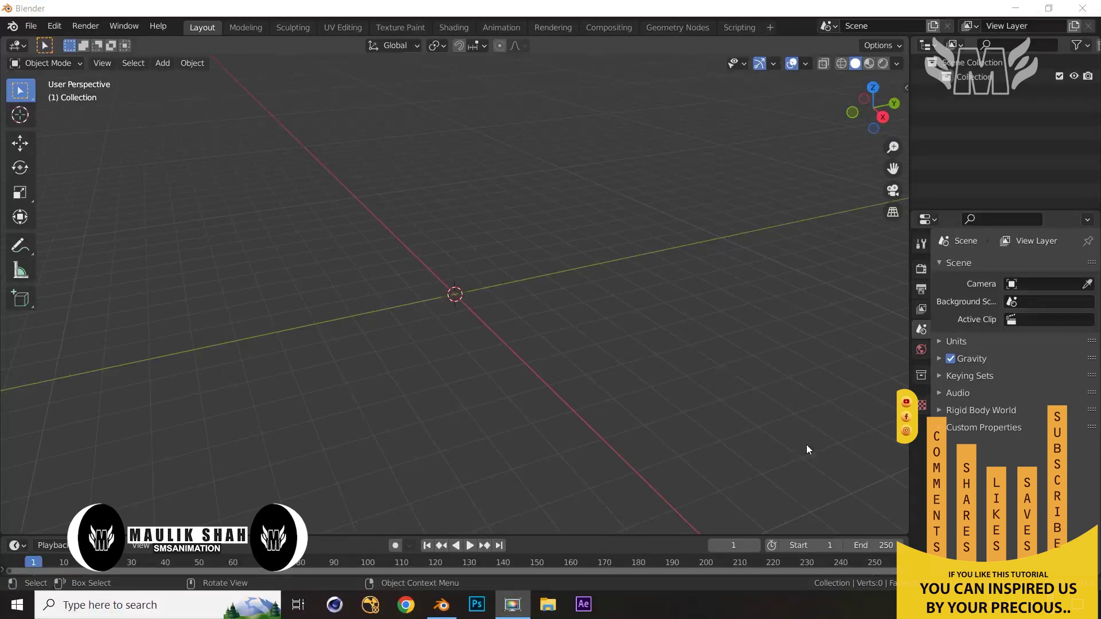
- Add a cube mesh at the origin and raise it 1 m along Z so it rests on the ground line
middle_click_drag(804, 432, 850, 436)
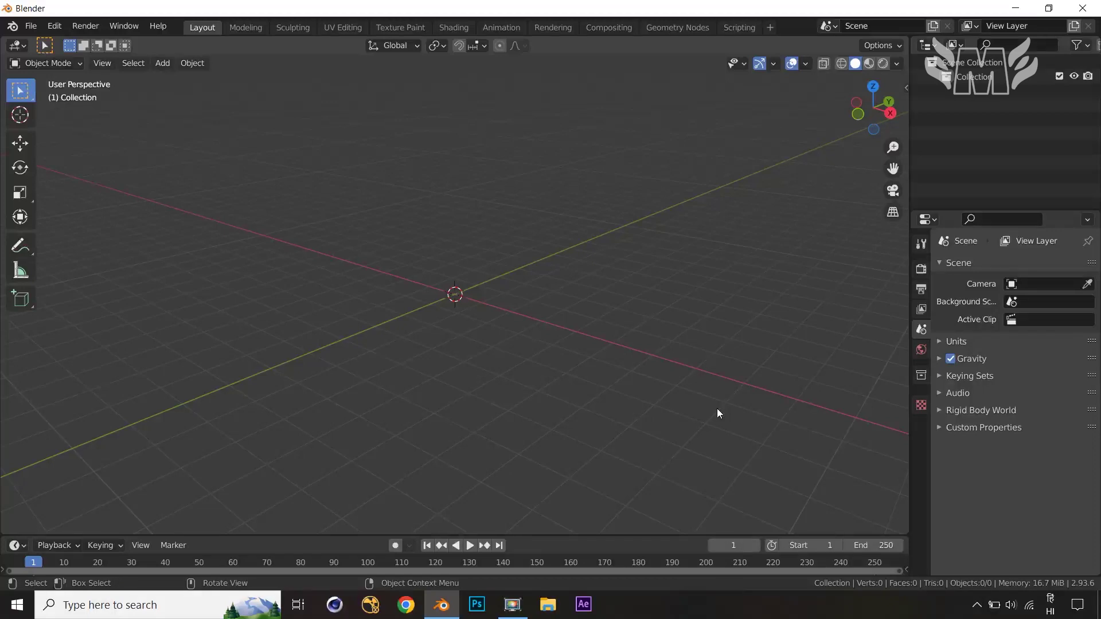
key("End")
key("shift+a")
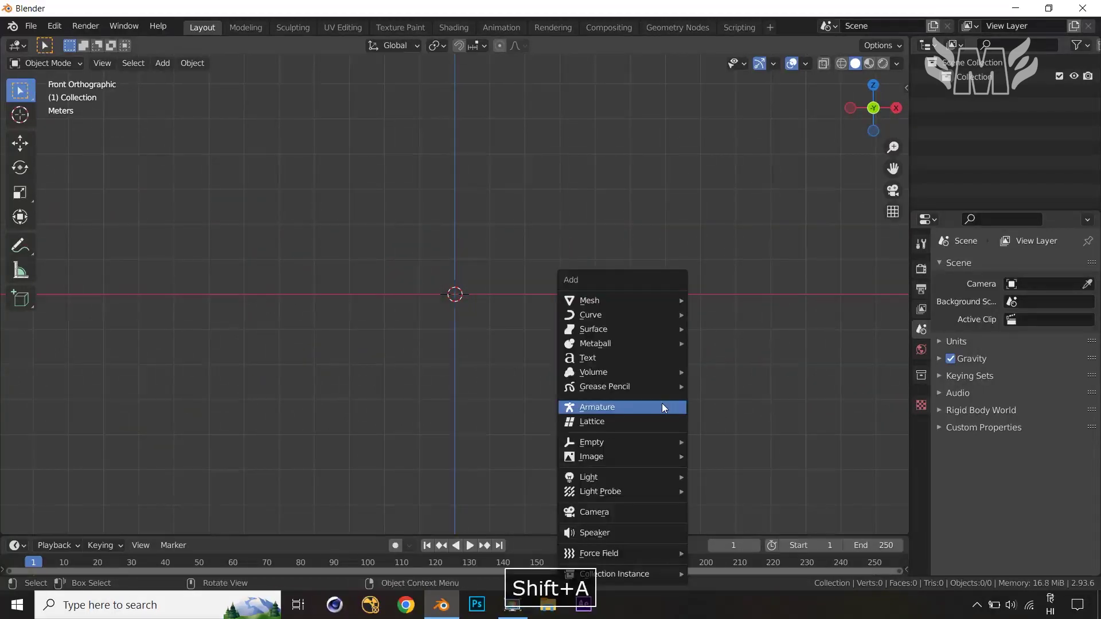
mouse_move(645, 305)
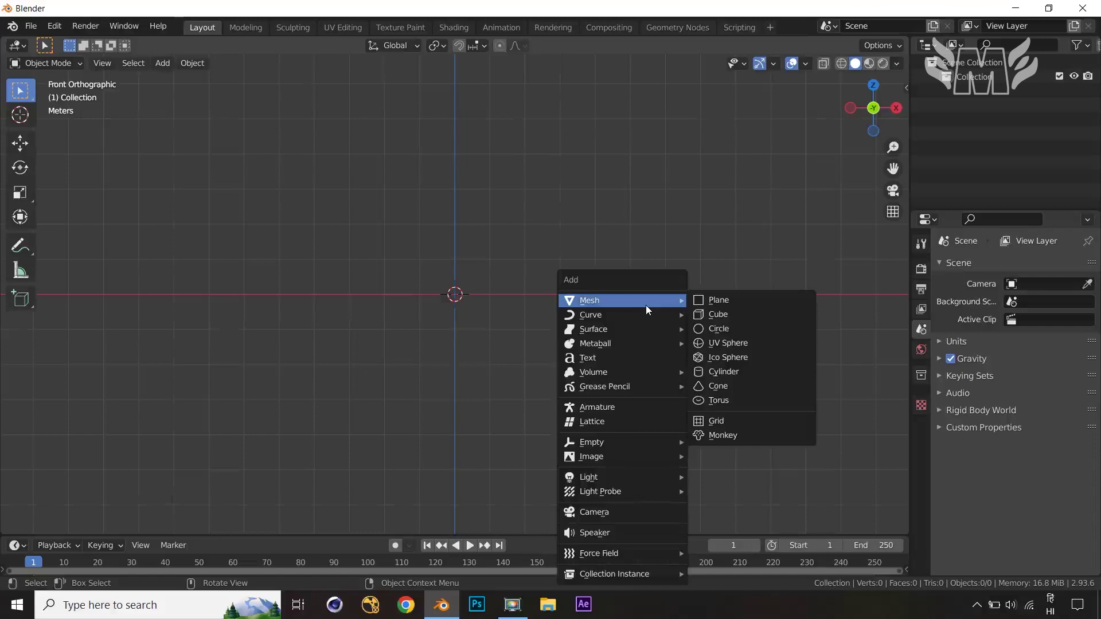
left_click(723, 315)
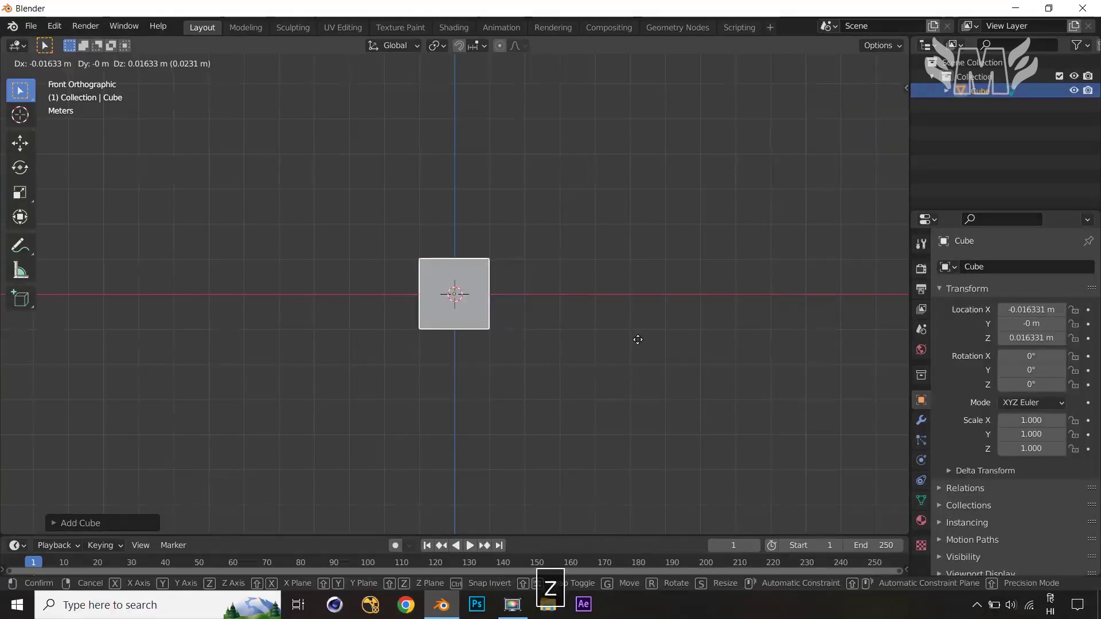
key("z")
left_click(634, 303, "ctrl")
- Scale the cube along X to 1.5
key("s")
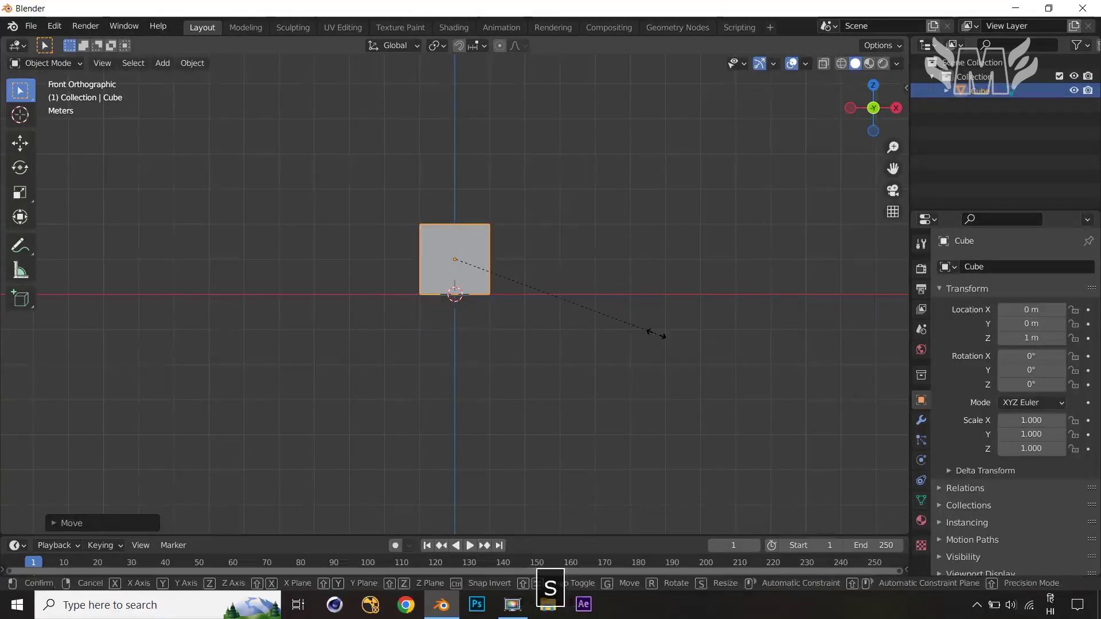
key("x")
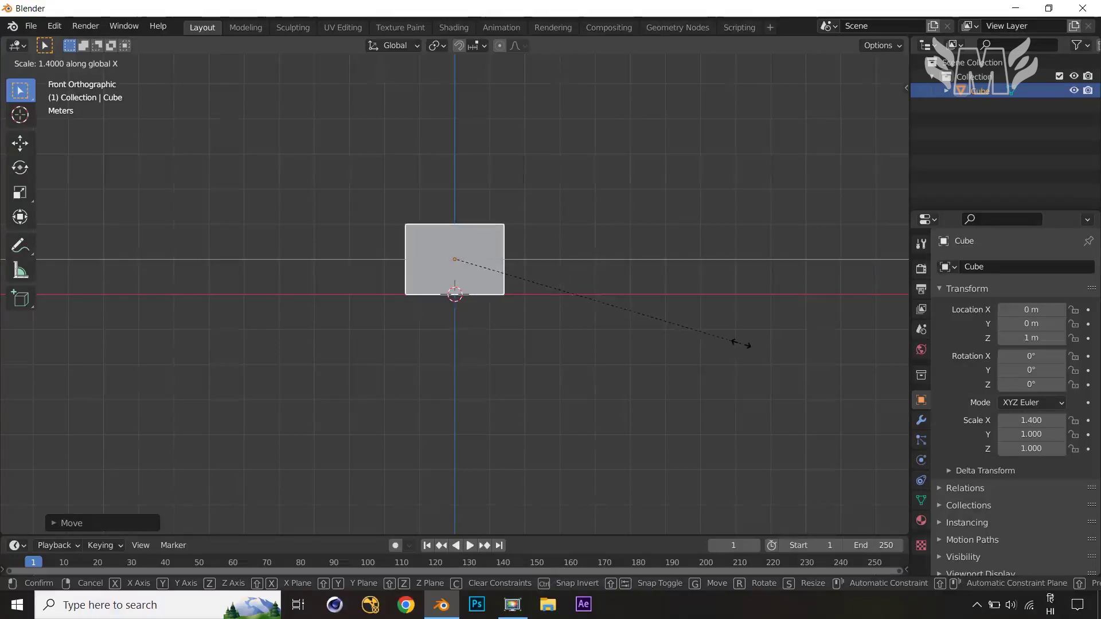
left_click(756, 346, "ctrl")
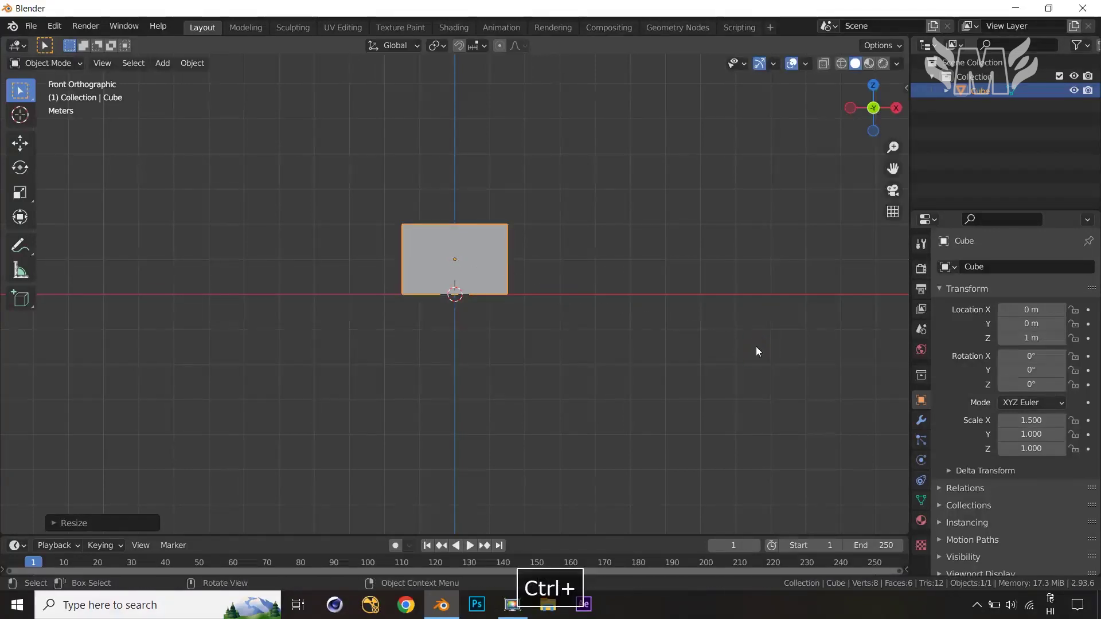
- Add a Subdivision Surface modifier to the cube and set its viewport level to 3
middle_click_drag(755, 346, 705, 378)
left_click(921, 420)
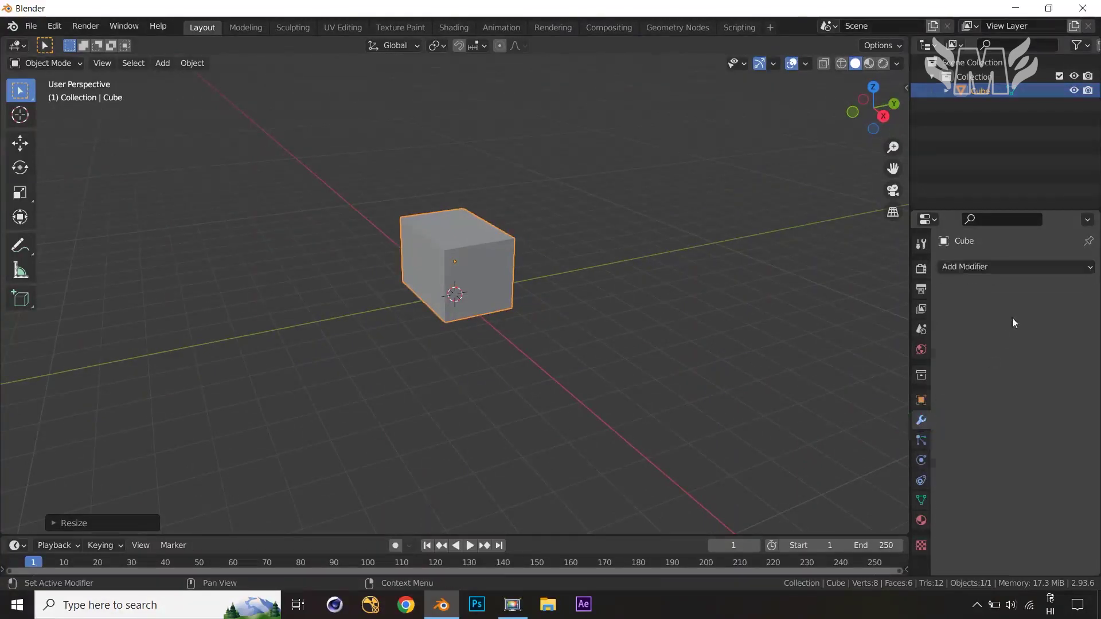
left_click(1012, 273)
left_click(851, 518)
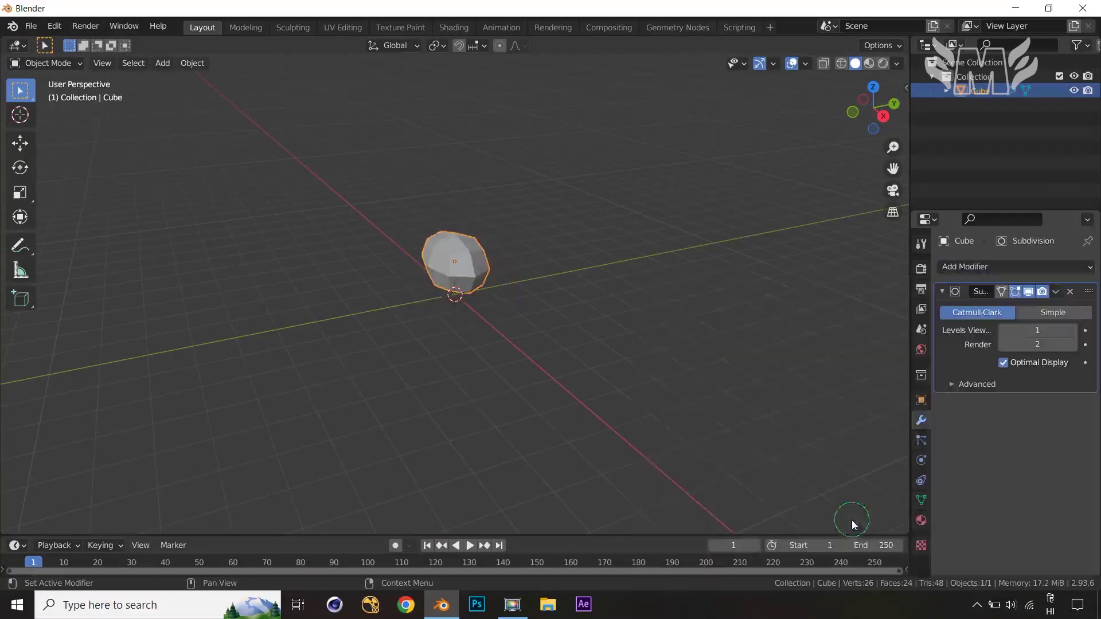
left_click(1073, 330)
left_click(1073, 330)
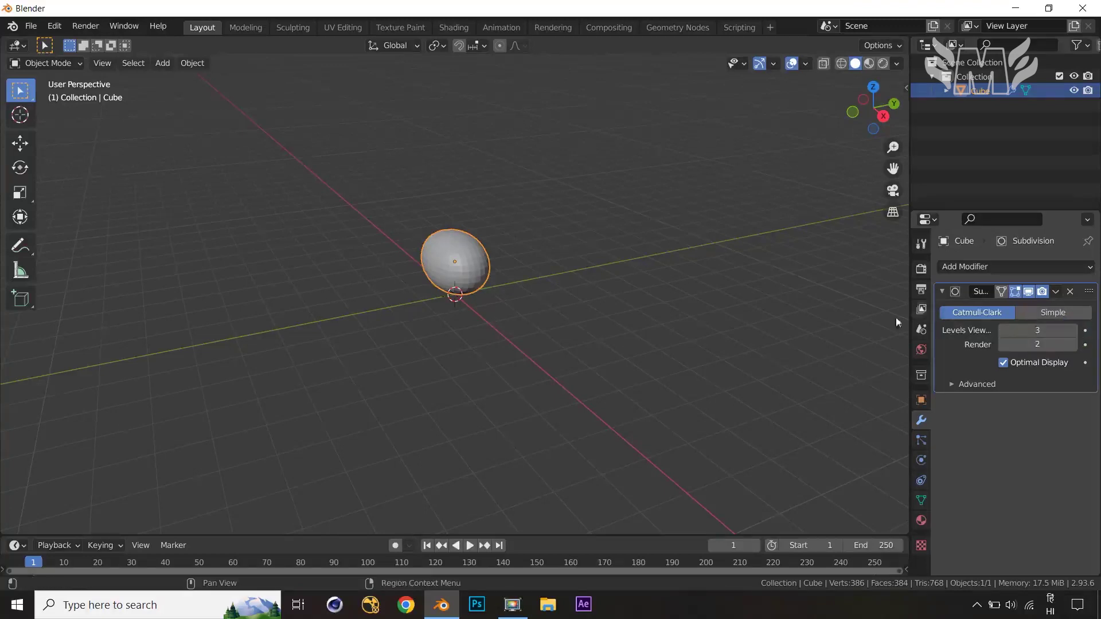
- Shade the subdivided cube smooth and enable Auto Smooth in its normals settings
right_click(401, 260)
left_click(448, 262)
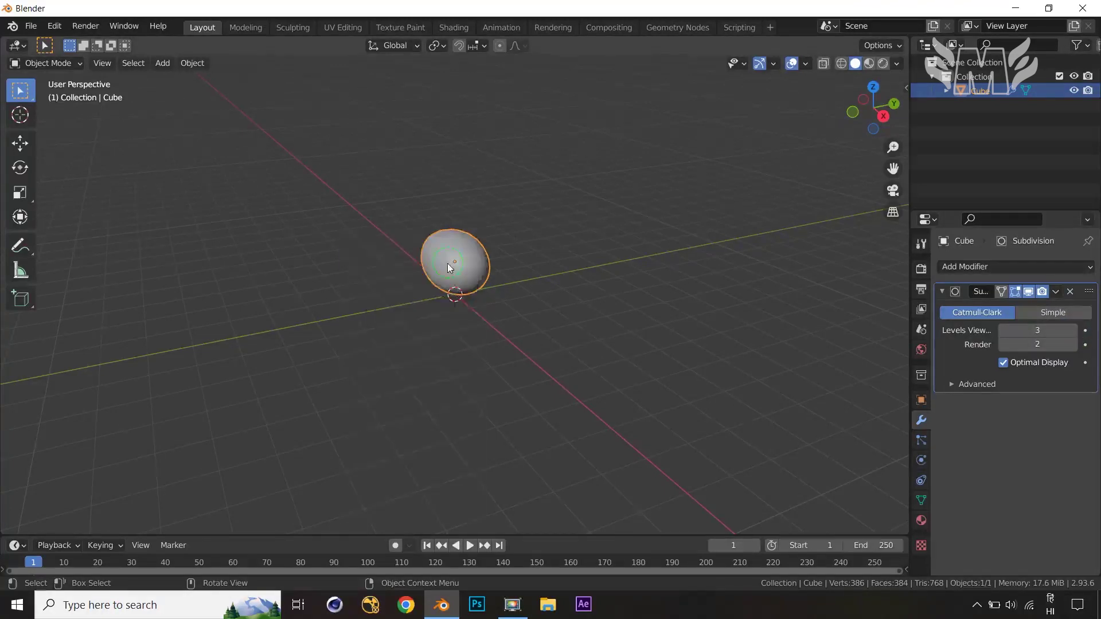
left_click(921, 501)
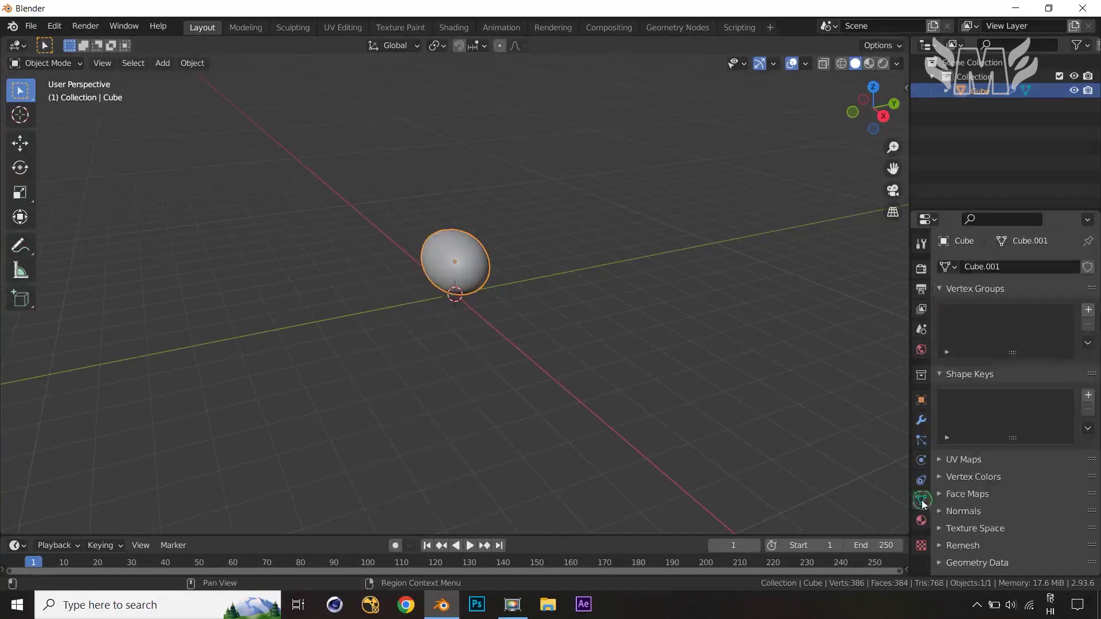
left_click(965, 512)
left_click(1002, 531)
- Enter Edit Mode on the cube and compare its cage with the Subdivision edit-mode display switched off and back on
middle_click_drag(607, 347, 621, 370)
key("Tab")
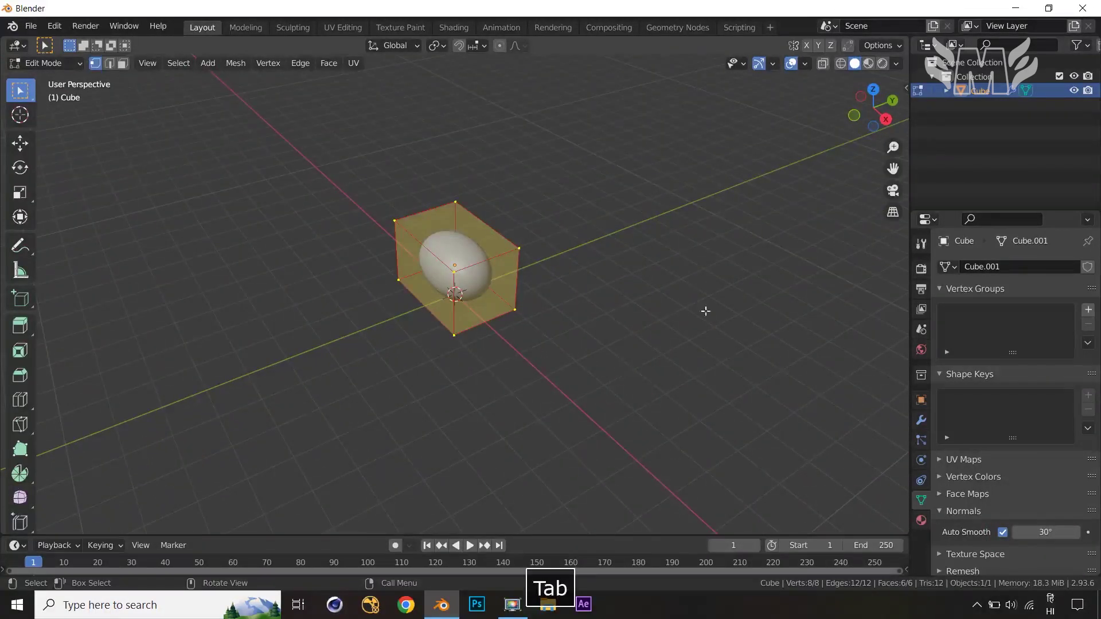
left_click(921, 421)
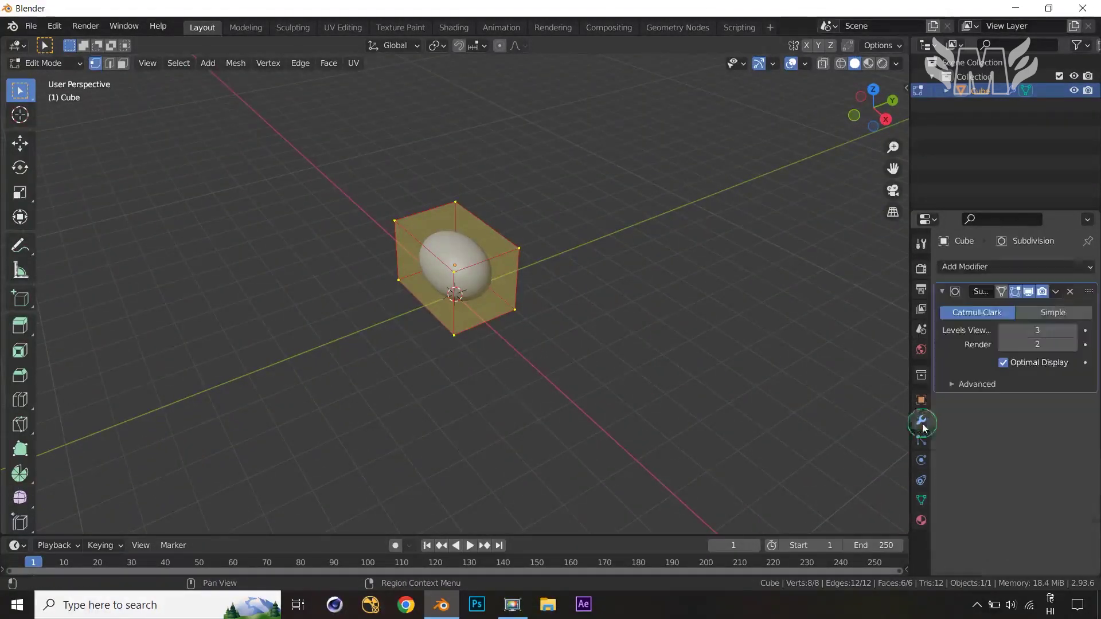
left_click(1015, 292)
middle_click_drag(652, 342, 599, 327)
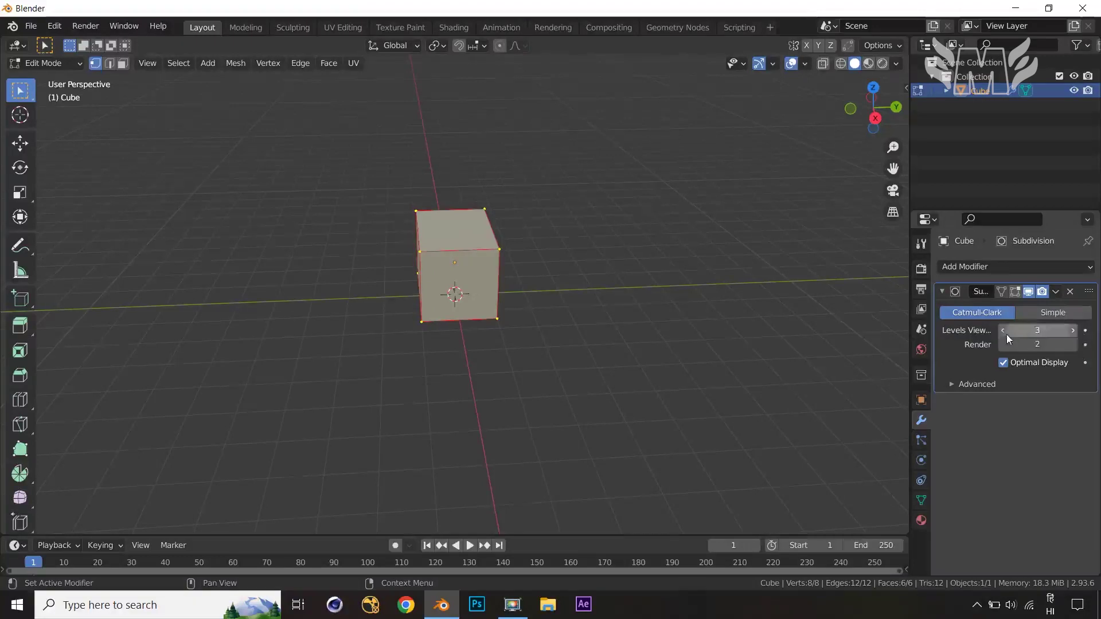
left_click(1014, 291)
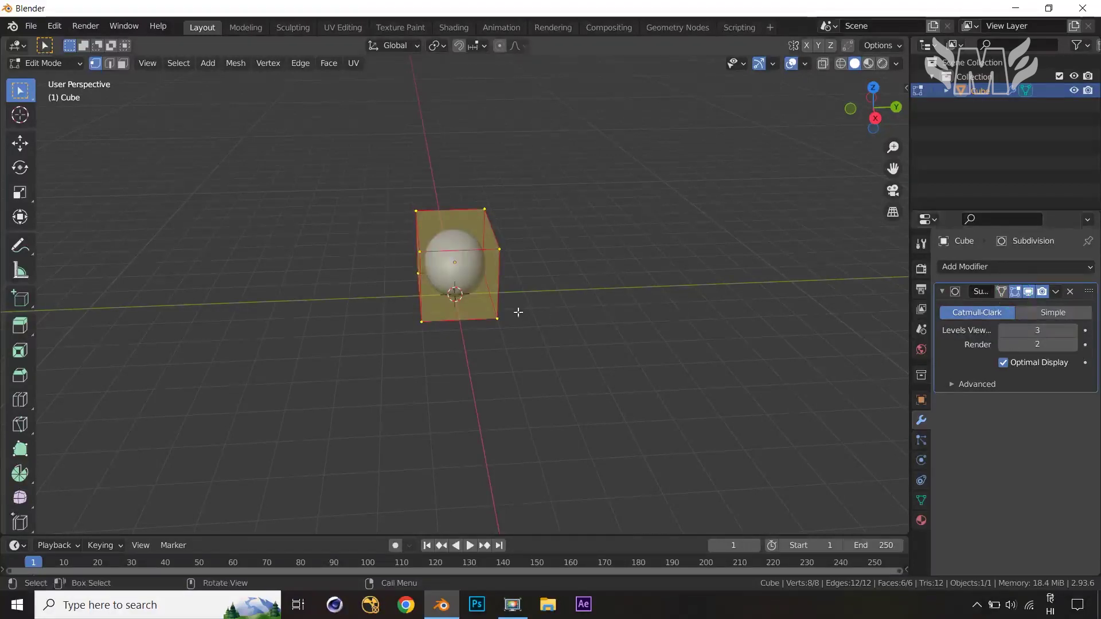
- Add a loop cut running vertically around the cube, slid towards its negative Y side
key("ctrl+r")
left_click(460, 288)
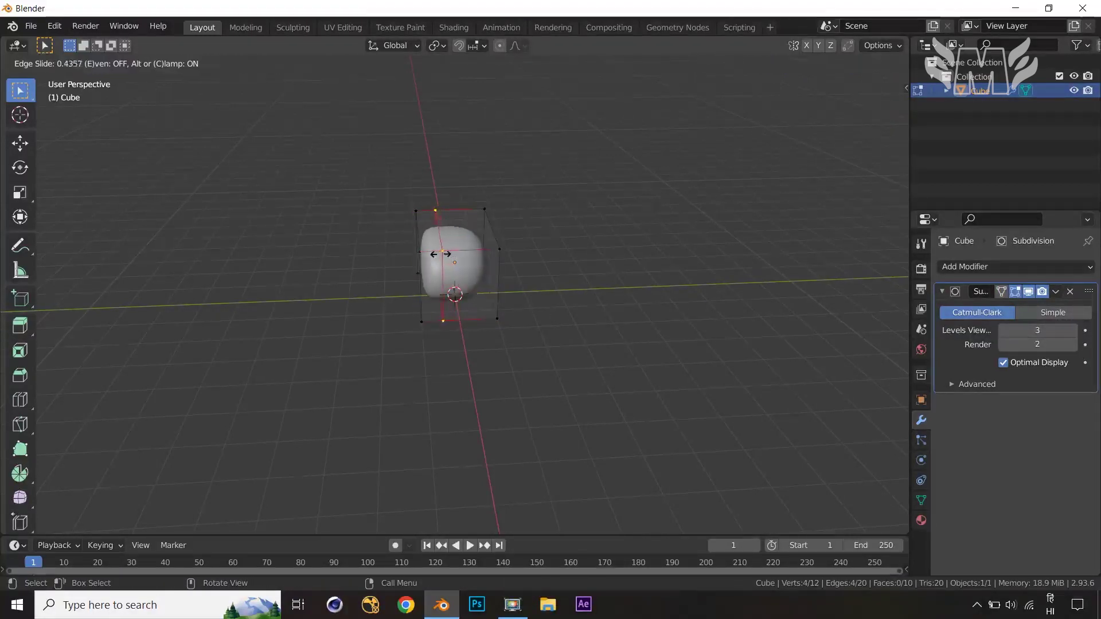
left_click(438, 254)
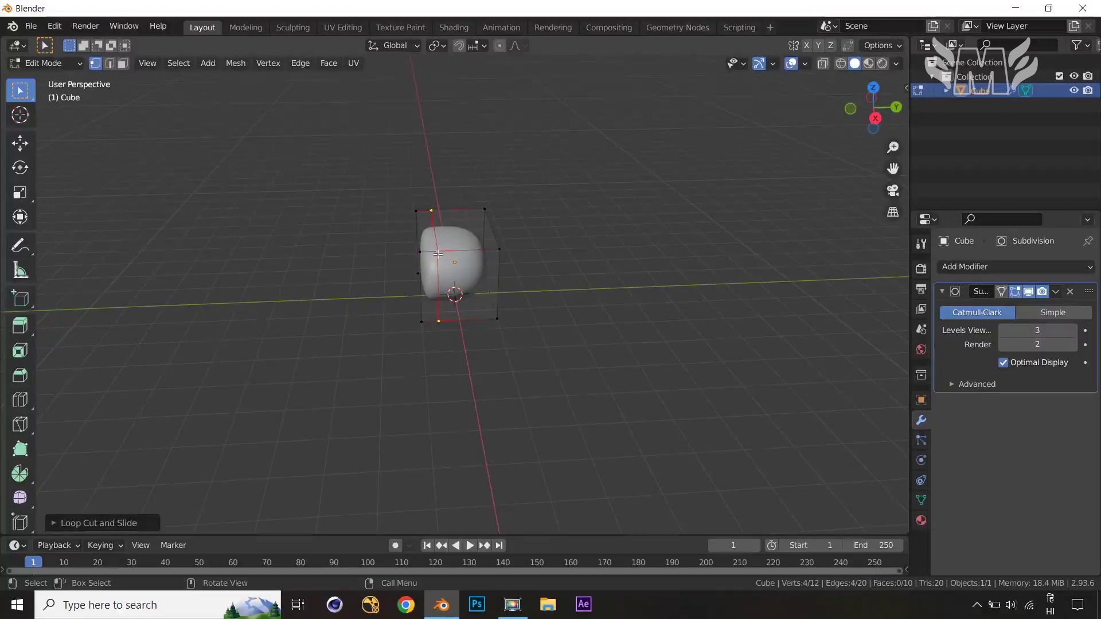
- Select the face on the cube's positive Y end and move it slightly outward along Y
mouse_move(499, 263)
middle_mouse_down()
mouse_move(511, 270)
mouse_move(492, 275)
middle_mouse_up()
left_click(486, 267)
key("3")
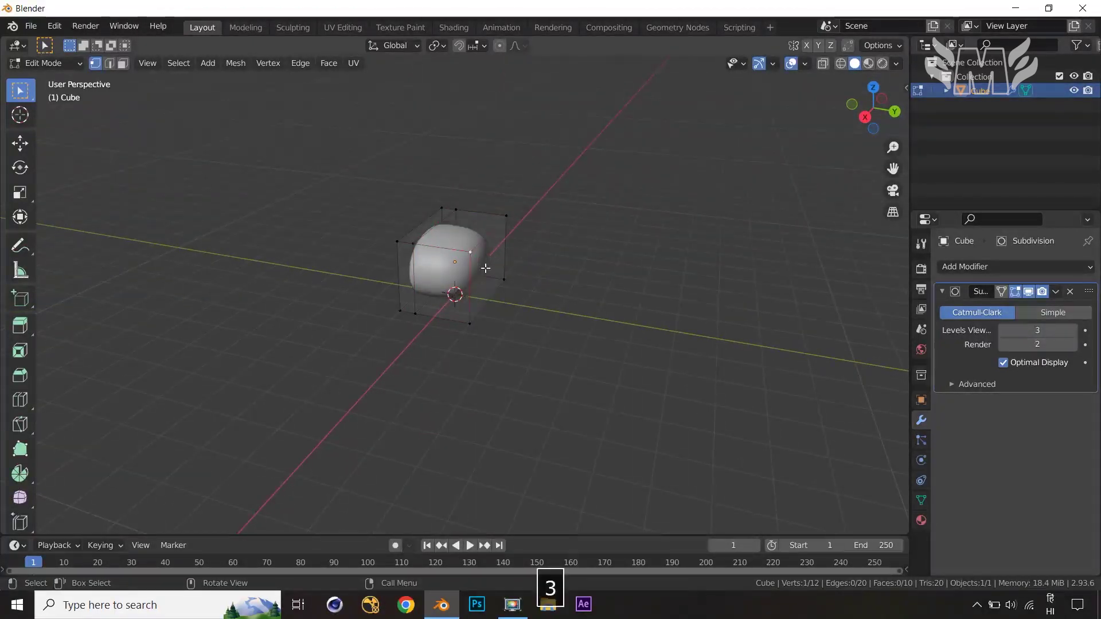
left_click(486, 267)
key("g")
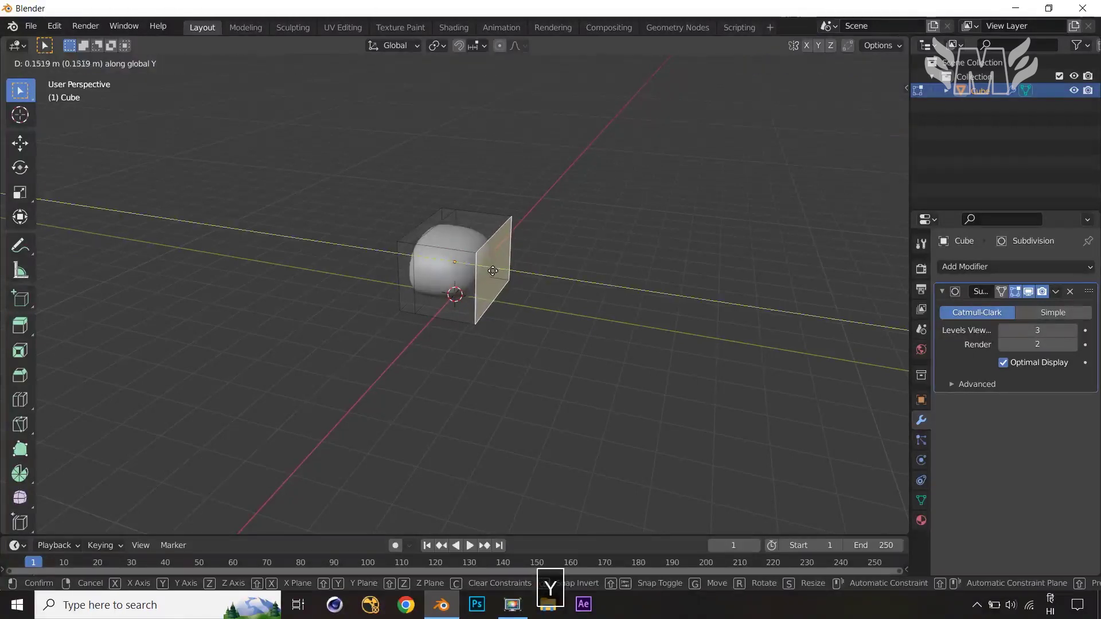
left_click(499, 270)
- Add a second vertical loop cut near the middle of the section between the first cut and the positive Y end
middle_click_drag(499, 269, 536, 285)
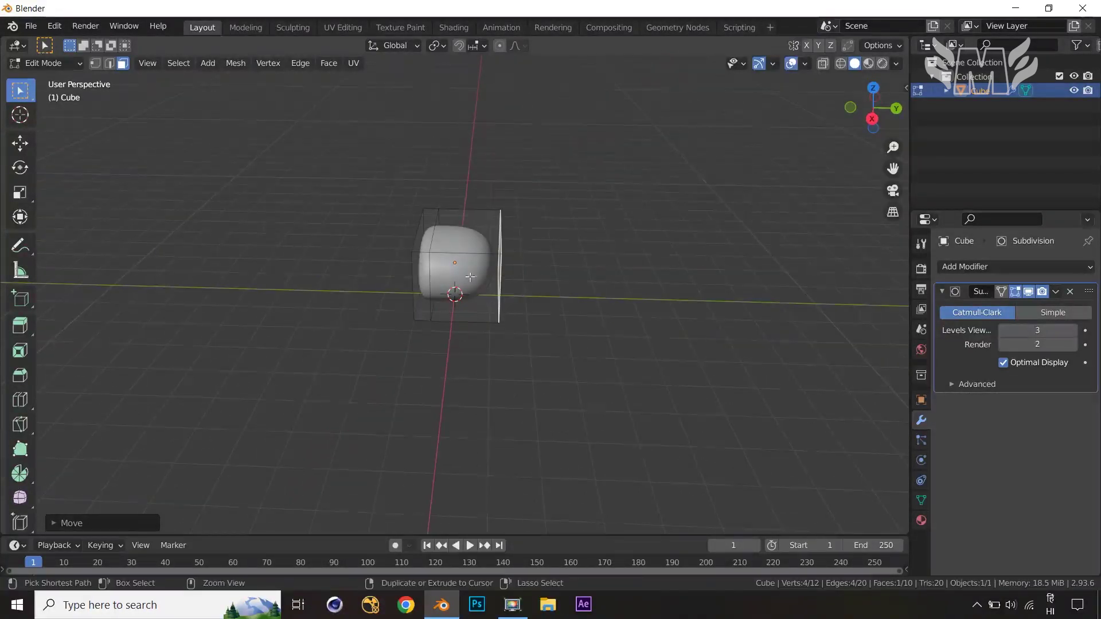
key("ctrl+r")
left_click(452, 259)
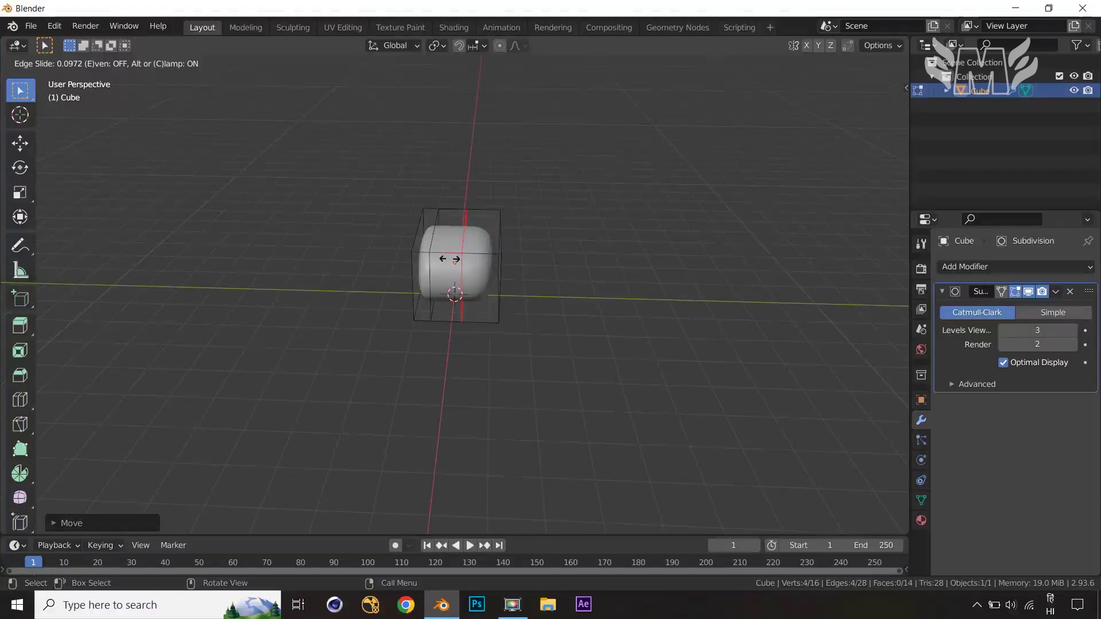
left_click(448, 259)
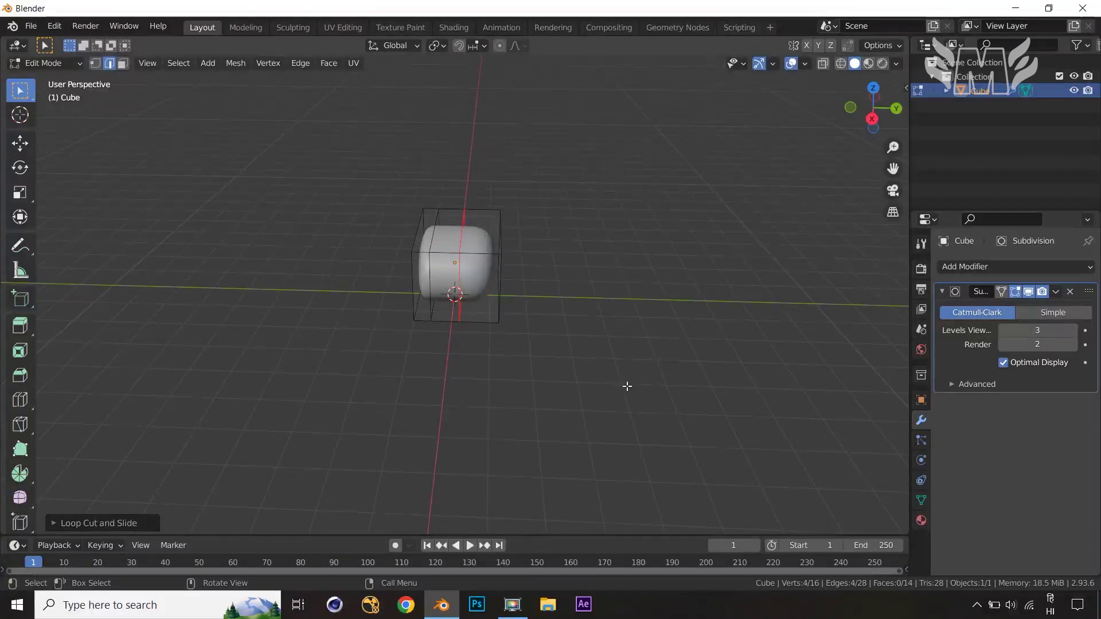
- Select the positive Y end face, grow the selection to its surrounding faces and scale that section down uniformly
middle_click_drag(568, 311, 538, 307)
left_click(492, 270)
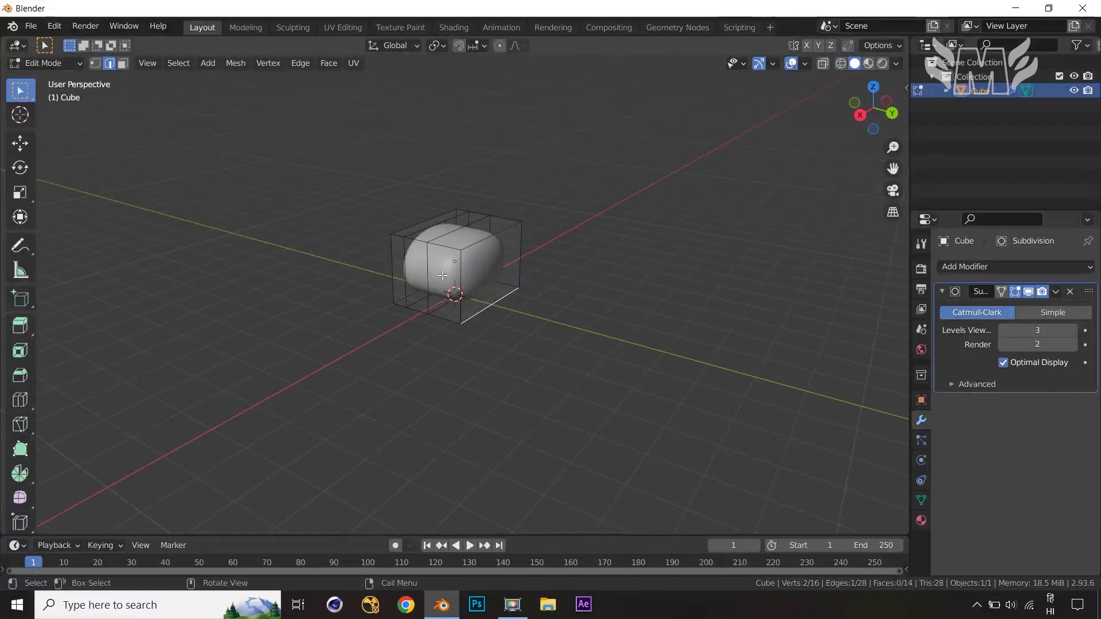
key("3")
left_click(496, 269)
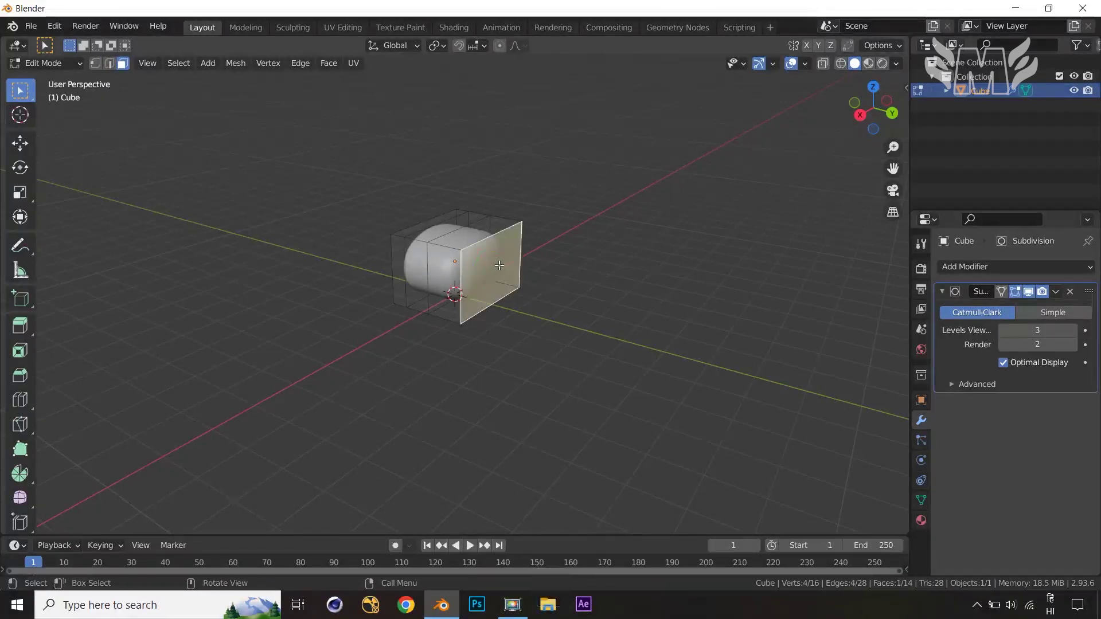
key("ctrl+KP_Add")
key("s")
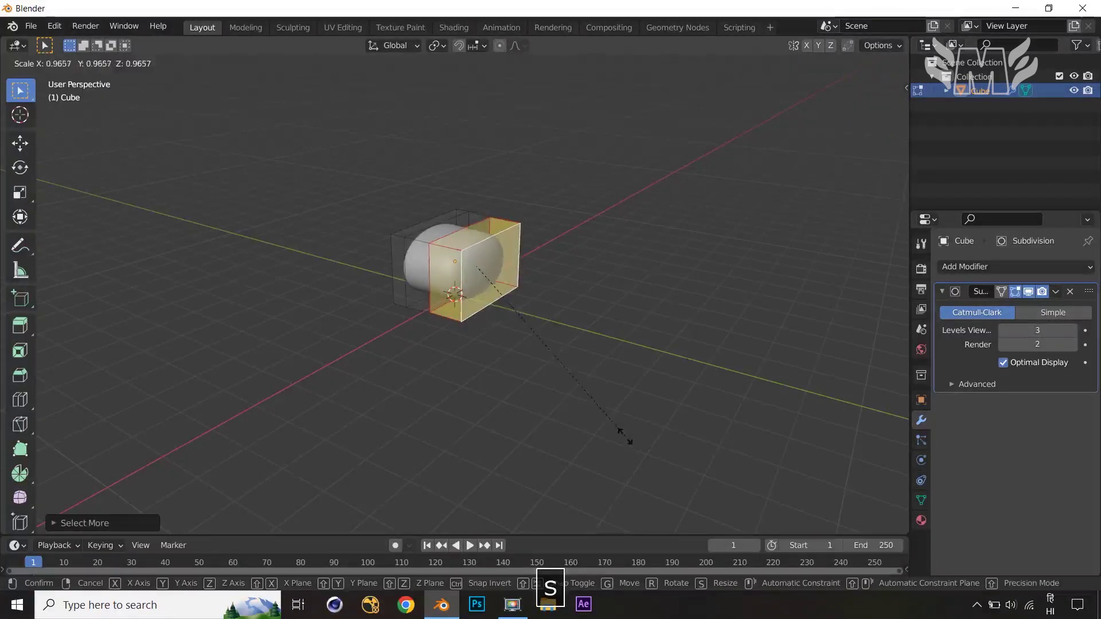
left_click(575, 397)
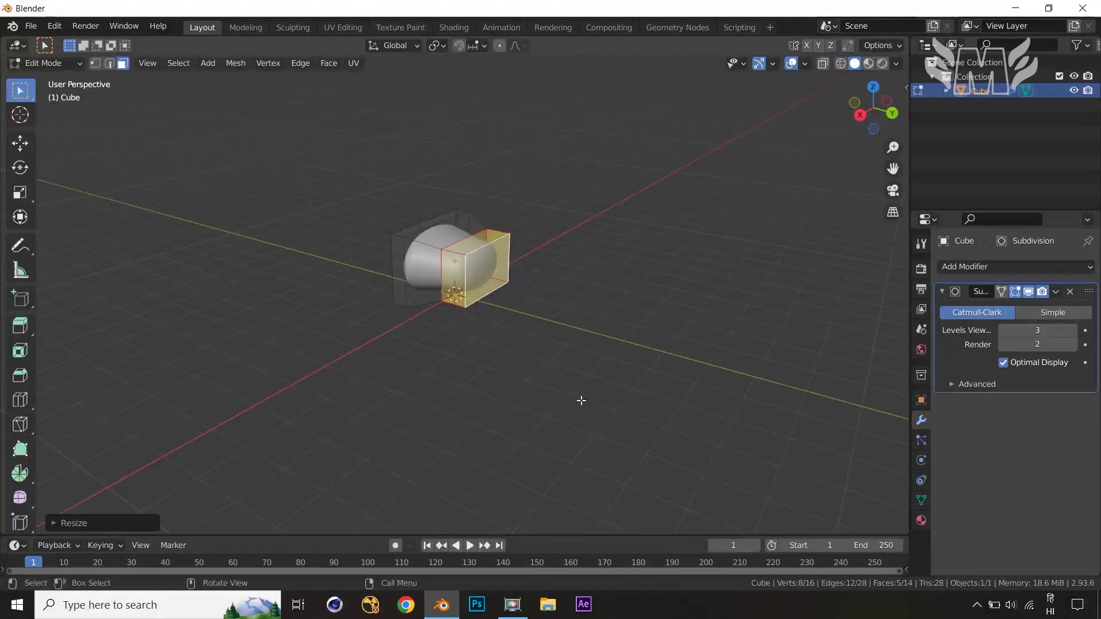
- Move the shrunken end section about 0.29 m back along negative Y and check the shape in Object Mode
middle_click_drag(582, 401, 626, 429)
key("g")
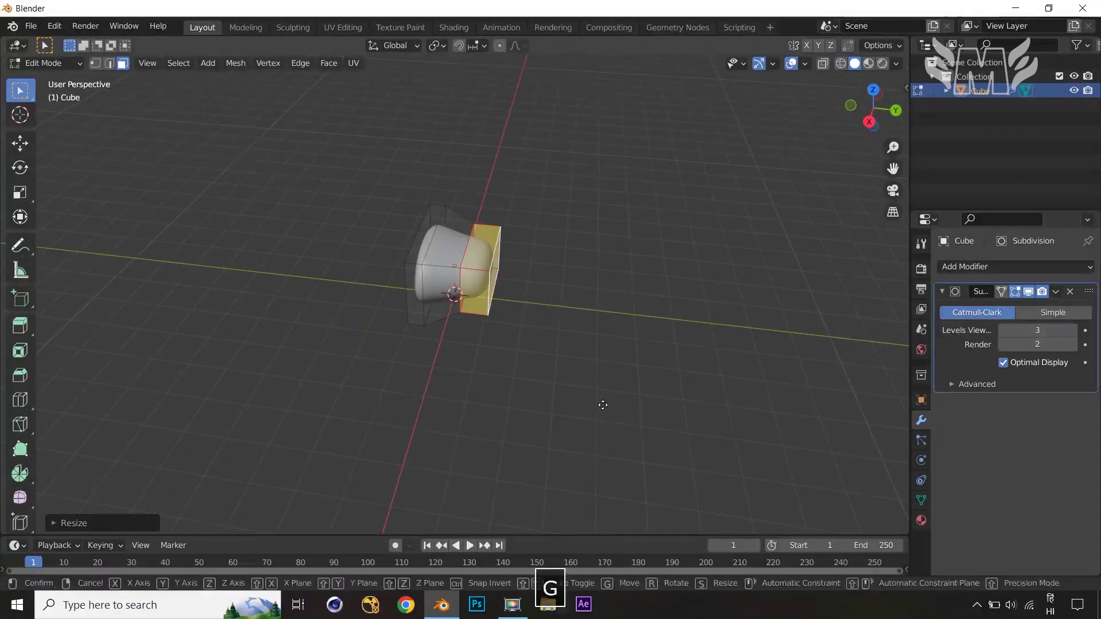
key("y")
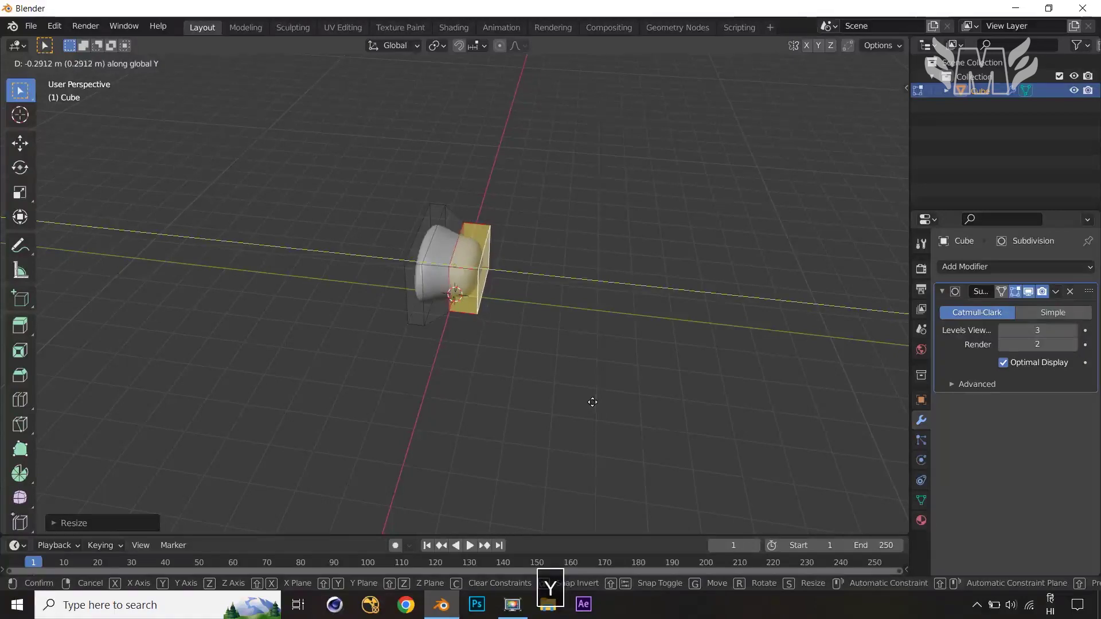
left_click(592, 402)
key("Tab")
middle_click_drag(591, 401, 768, 392)
- In Edit Mode, add a vertical loop cut at the middle of the mesh's X width and bevel it into a wide band
key("Tab")
key("ctrl+r")
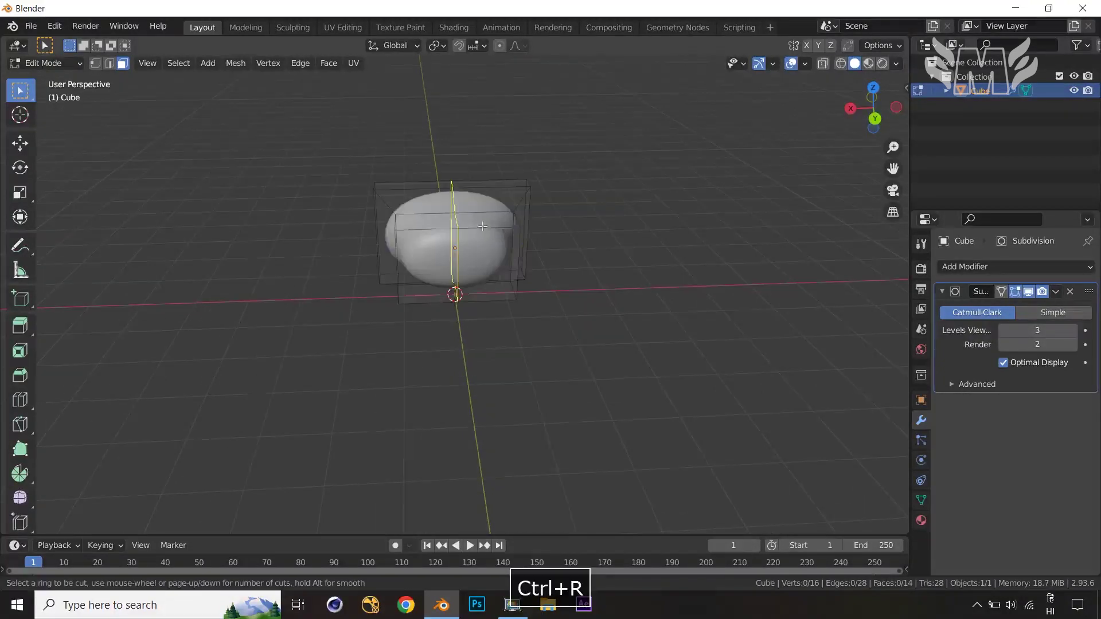
left_click(482, 227)
left_click(486, 229)
key("ctrl+b")
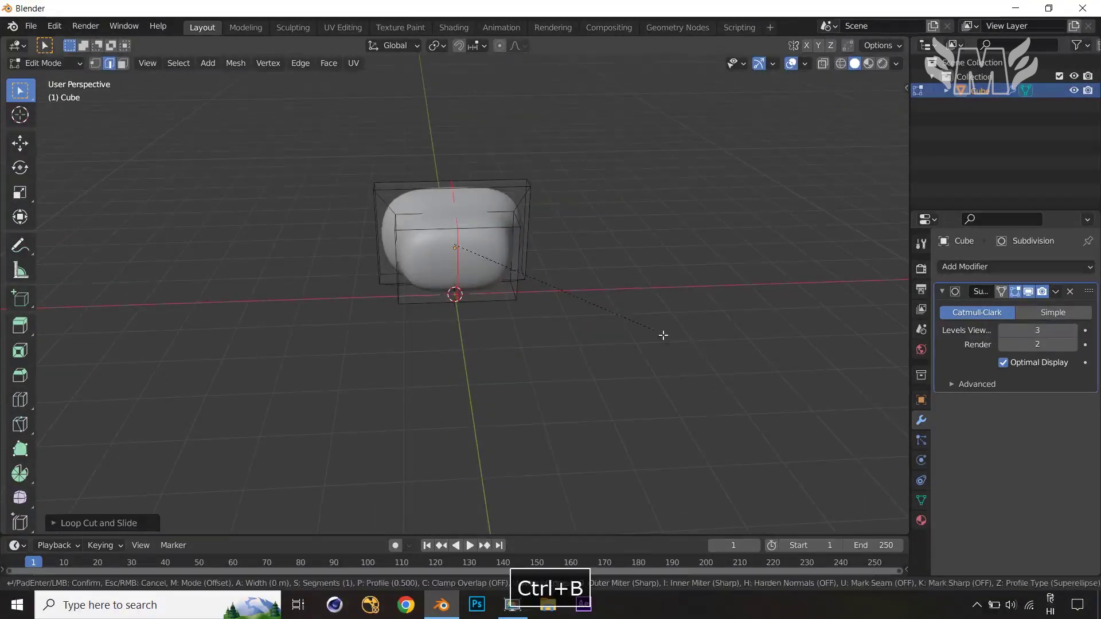
left_click(680, 342)
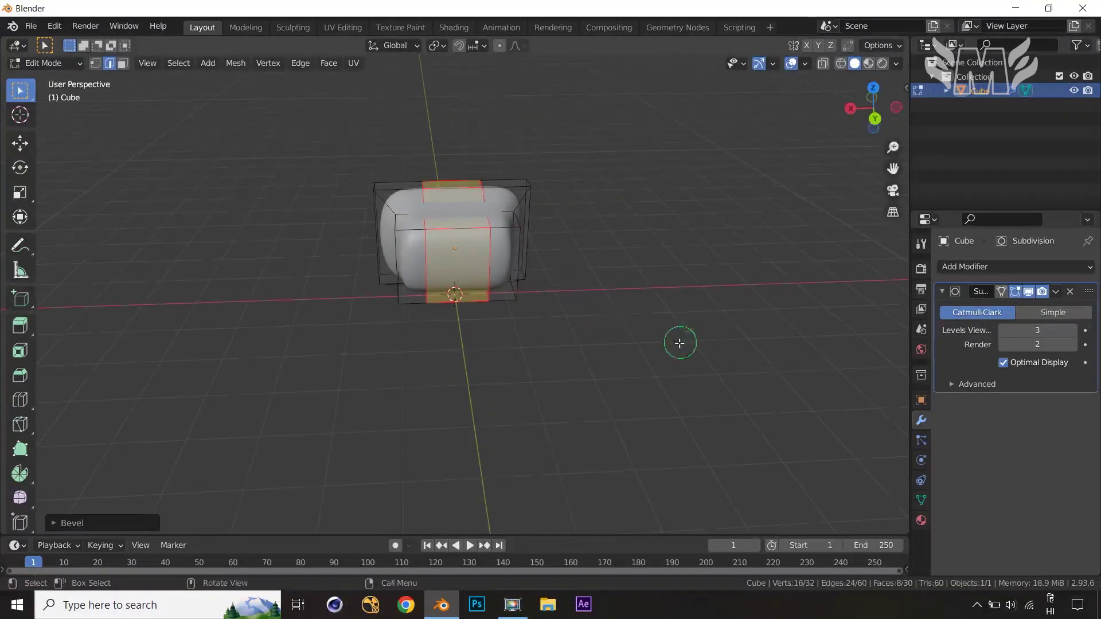
- Add a horizontal loop cut around the mesh at mid-height and bevel it into a band
middle_click_drag(679, 342, 710, 325)
key("ctrl+r")
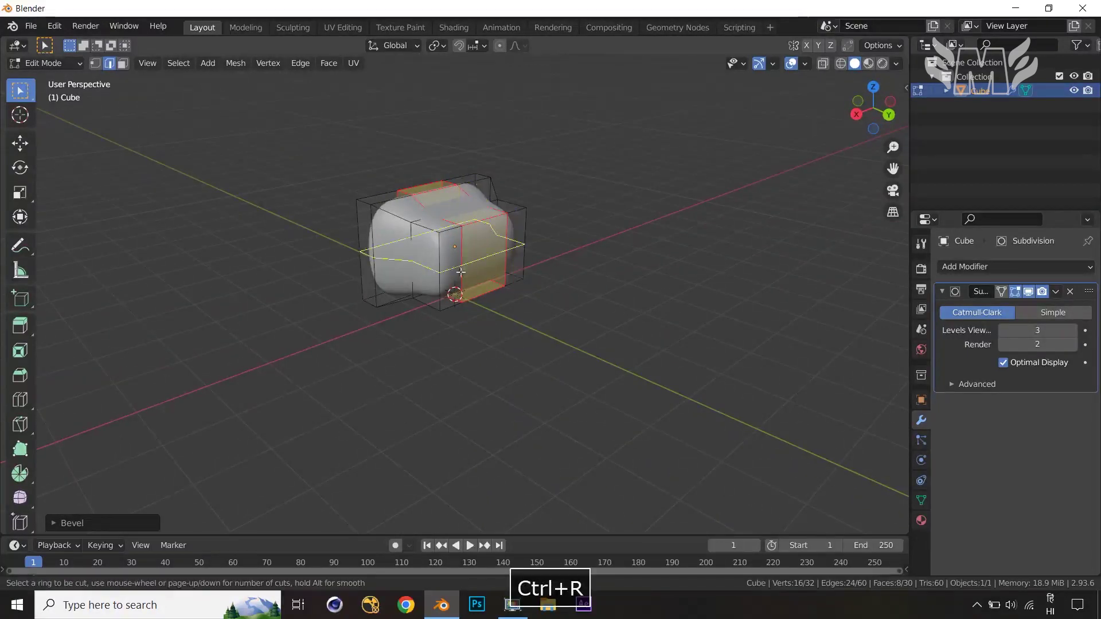
left_click(444, 272)
left_click(445, 272)
key("ctrl+b")
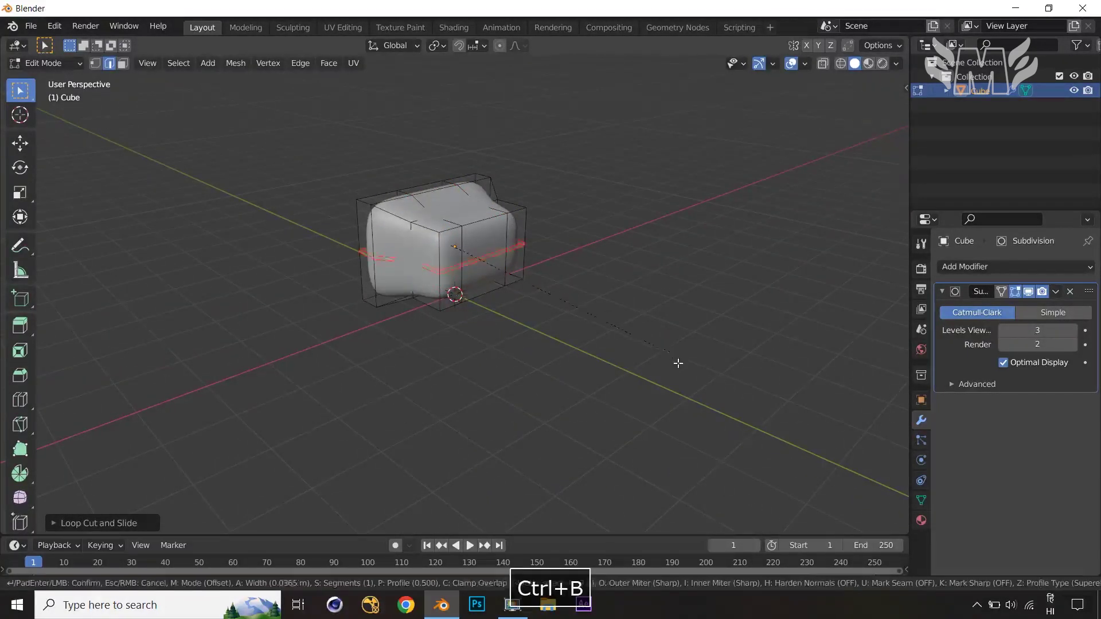
left_click(680, 377)
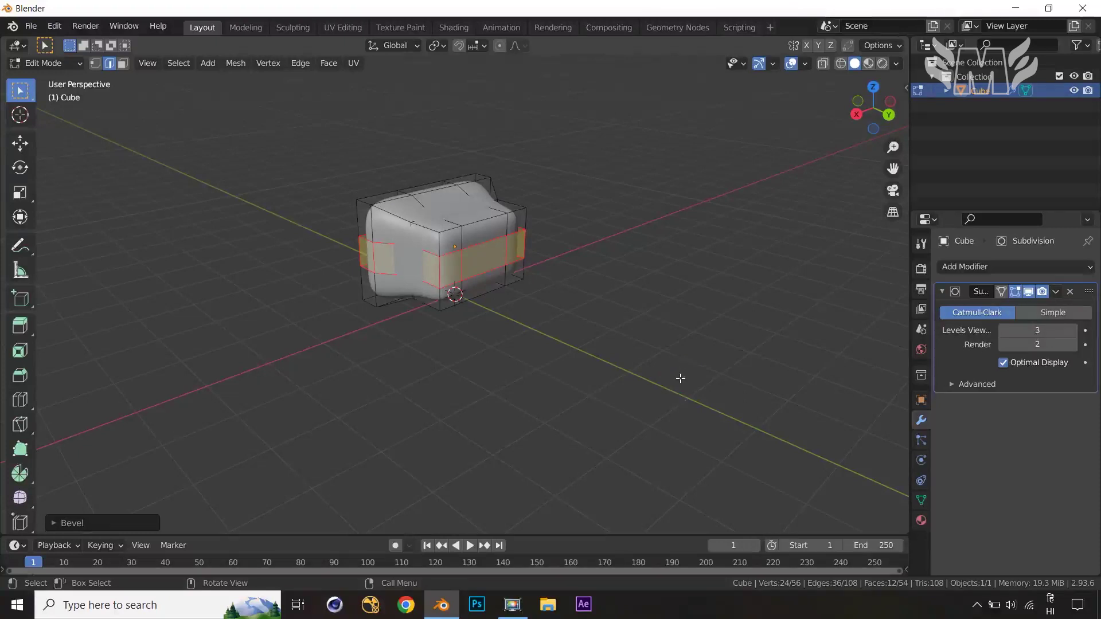
- Check the shape in Object Mode, select all nine faces of the large negative Y end in Edit Mode, and inset them about 0.22 m
key("Tab")
middle_click_drag(659, 373, 792, 376)
middle_click_drag(614, 376, 627, 374)
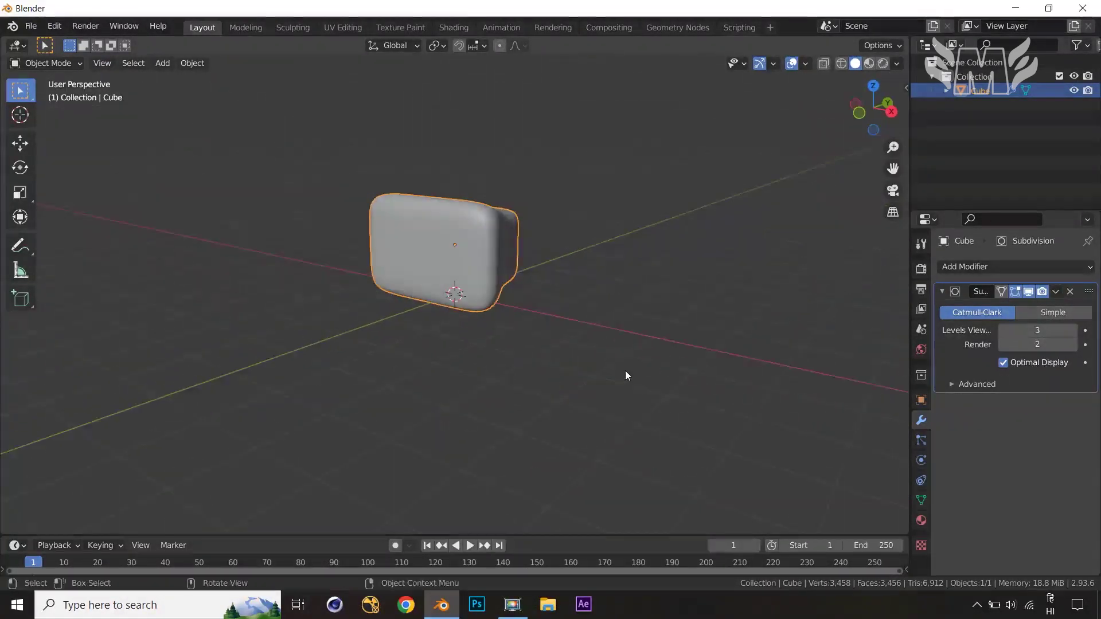
key("Tab")
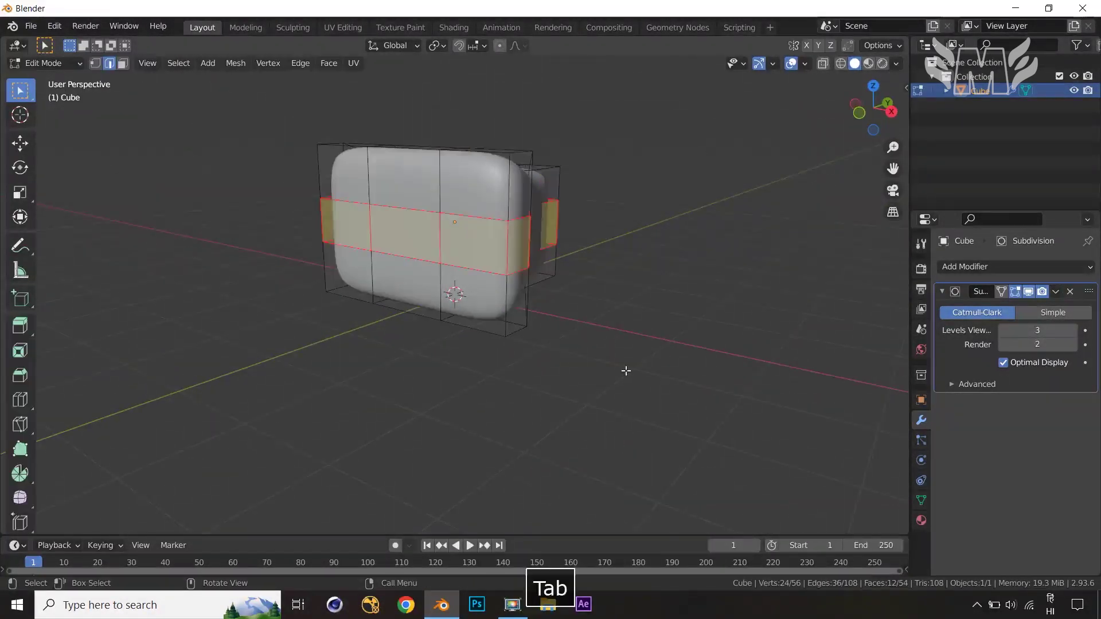
left_click(354, 191)
key("3")
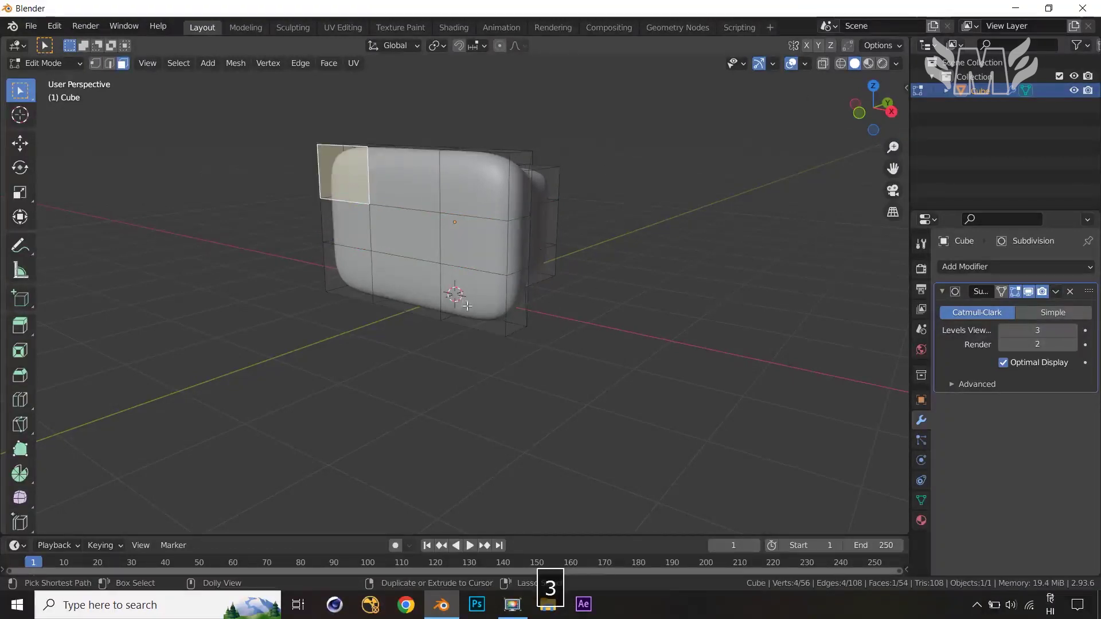
left_click(470, 288, "ctrl+shift")
key("i")
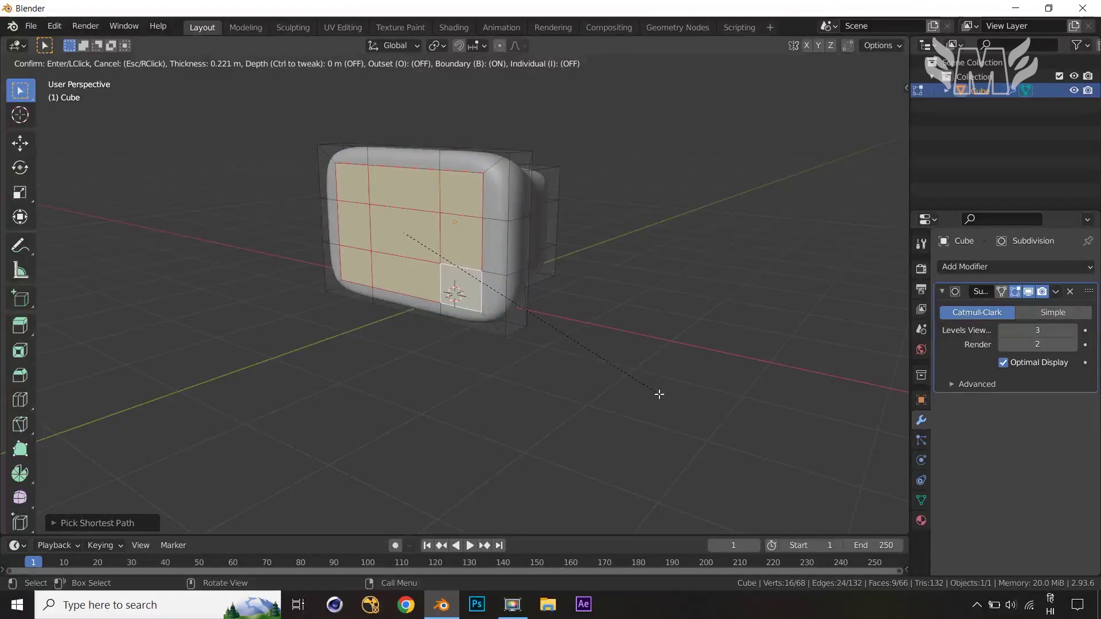
left_click(657, 390)
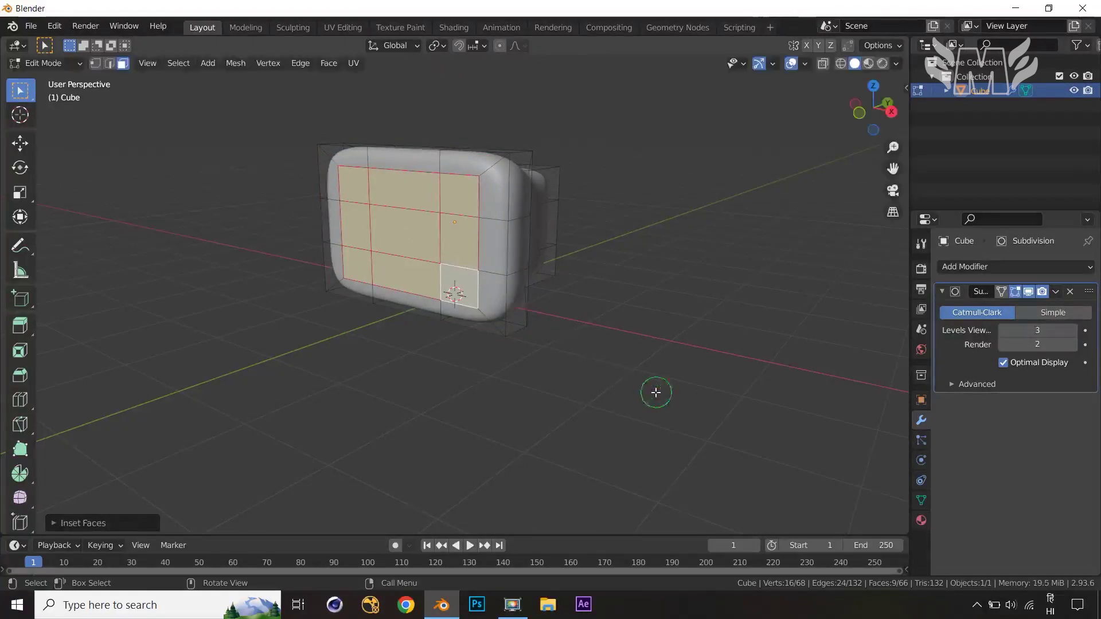
- Inset the same faces again by about 0.054 m with a depth of about -0.227 m to form a recessed panel
middle_click_drag(662, 387, 648, 387)
key("i")
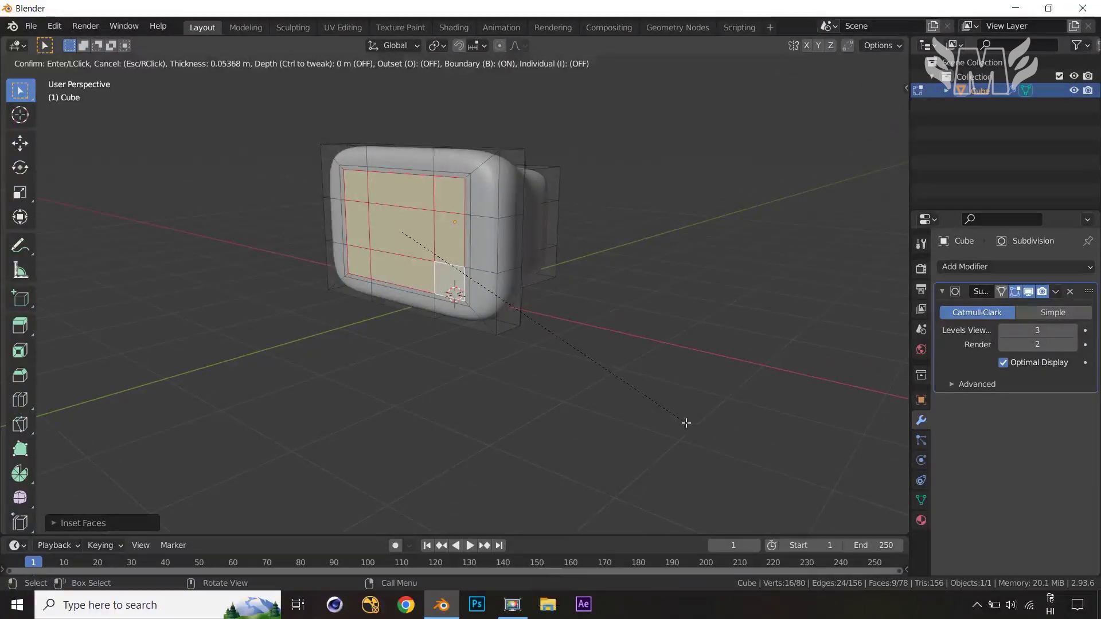
key("ctrl")
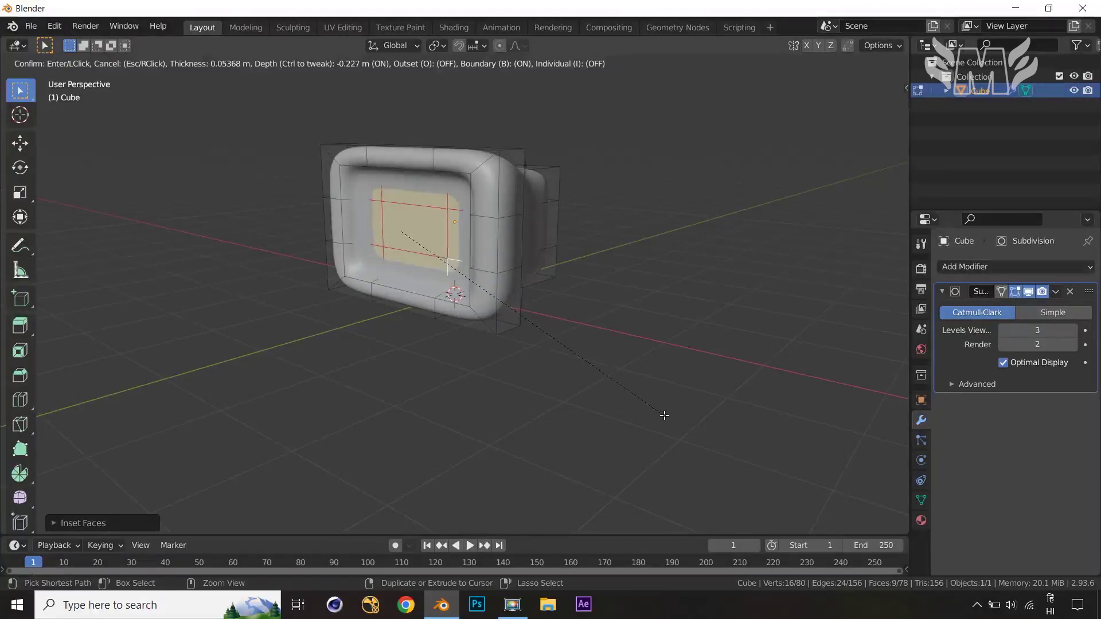
left_click(664, 415, "ctrl")
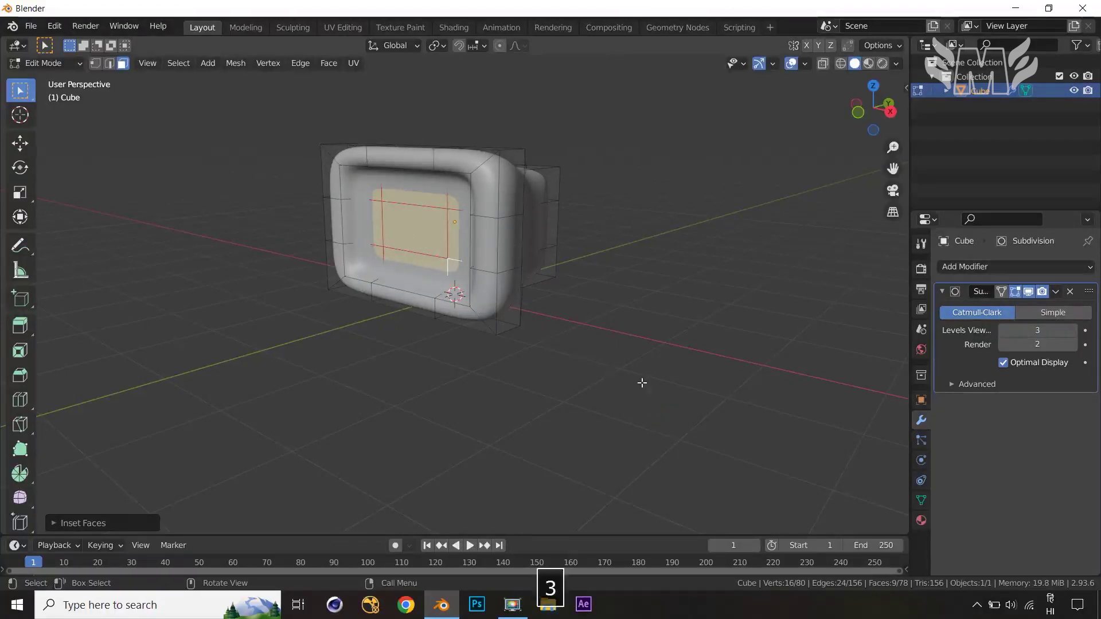
- Move the recessed panel's centre face about 0.17 m along negative Y, using proportional editing with a size of 0.68
left_click(427, 232)
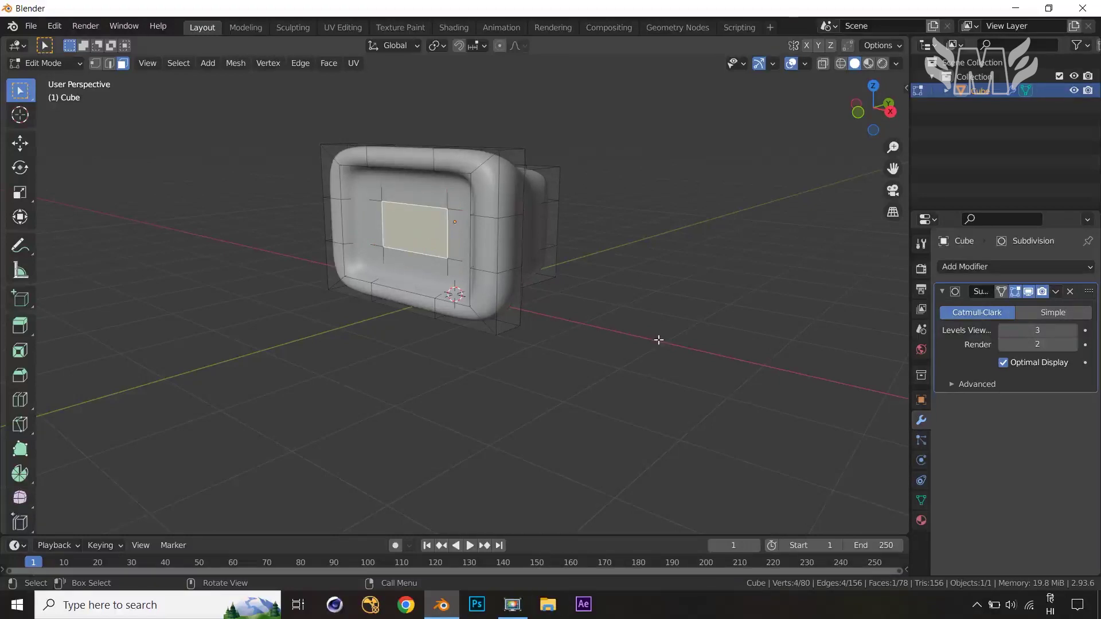
key("o")
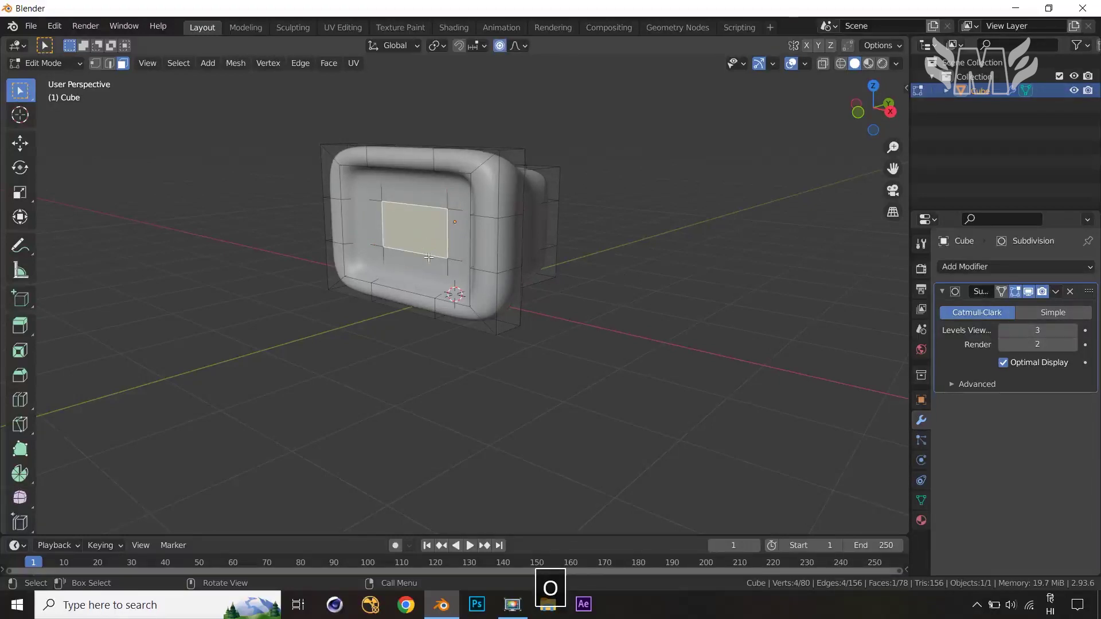
key("g")
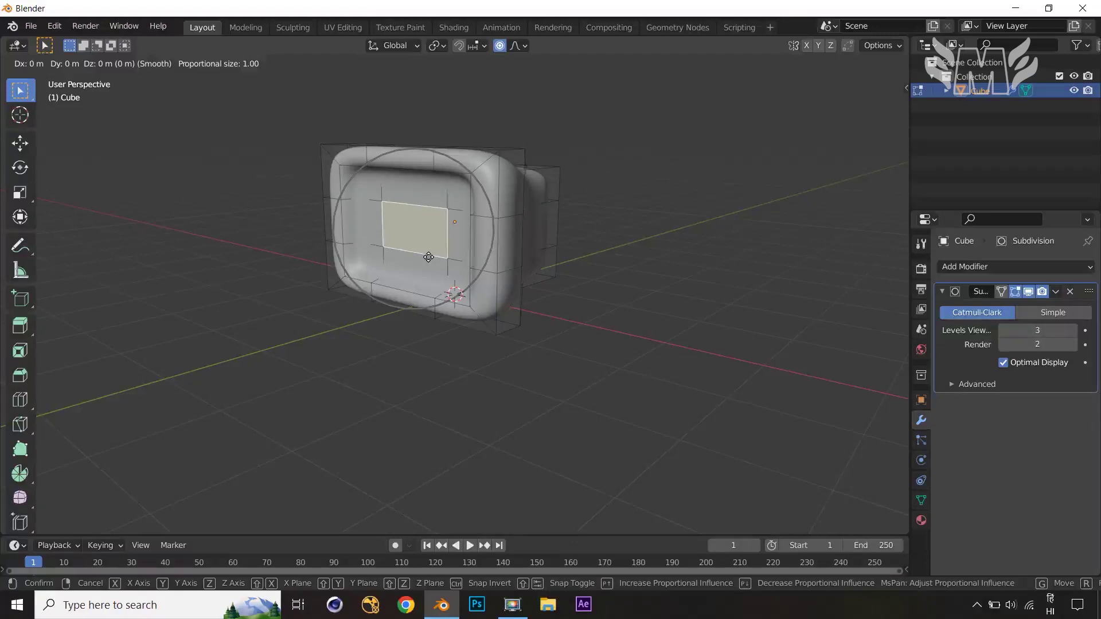
key("y")
scroll(421, 254, "up", 3)
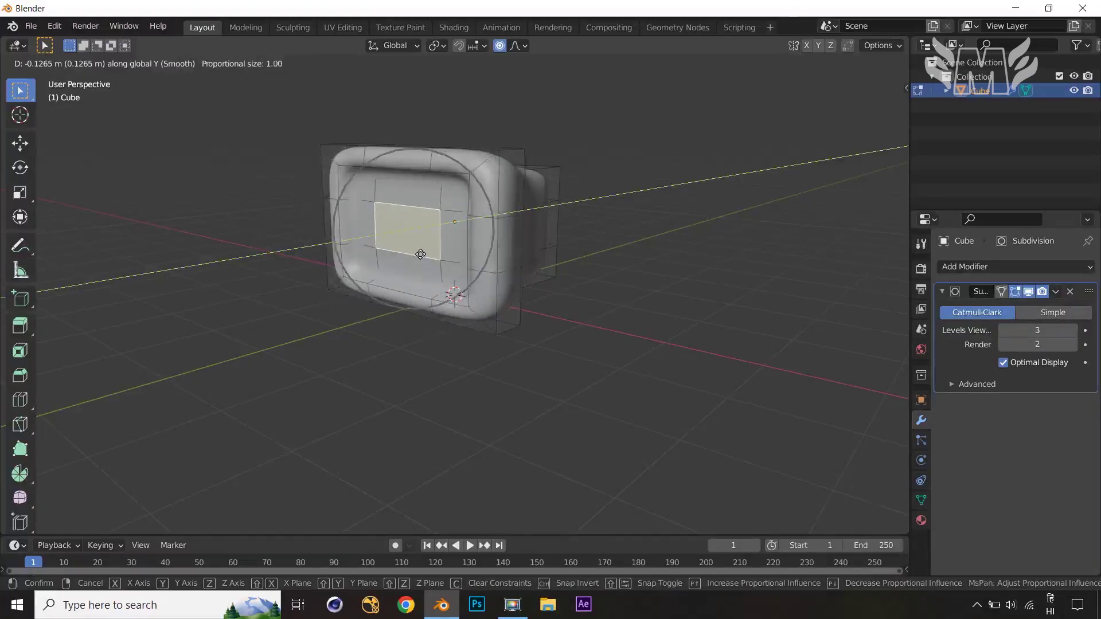
scroll(421, 254, "up", 1)
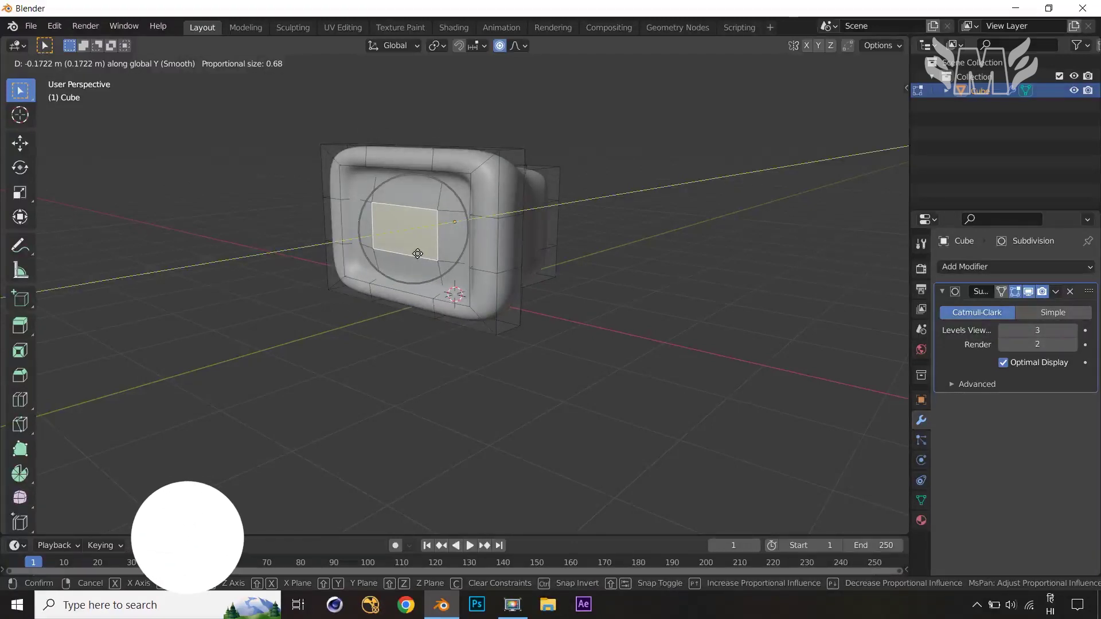
left_click(416, 254)
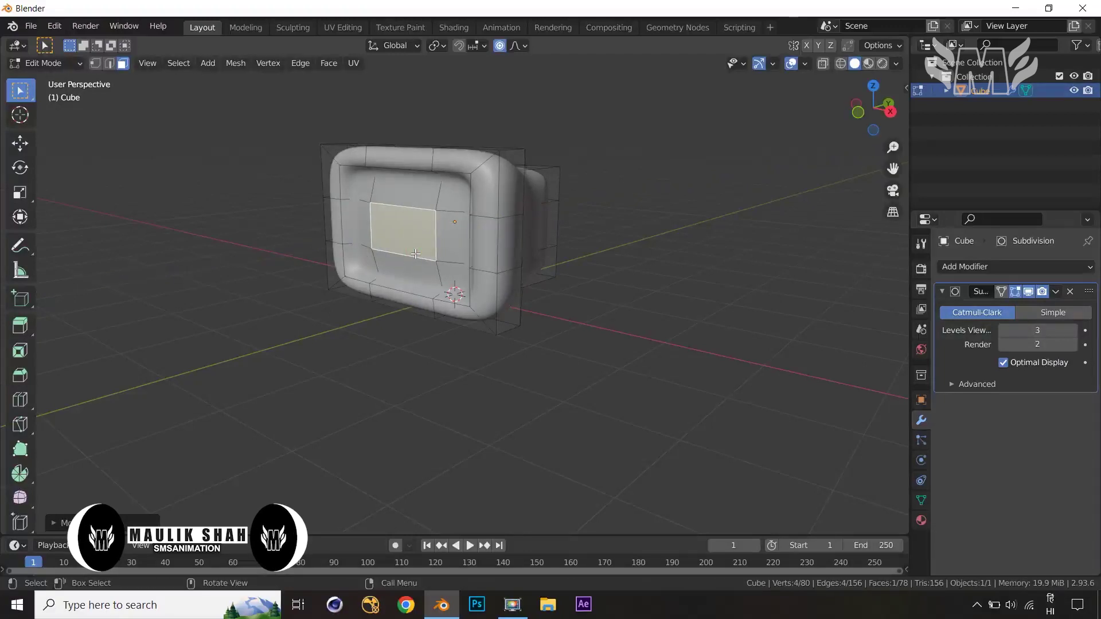
- Bulge the panel's centre face about 0.1 m further along negative Y with a larger proportional influence, and check it in Object Mode
key("Tab")
middle_click_drag(516, 275, 550, 275)
key("Tab")
key("g")
key("y")
scroll(427, 245, "up", 1)
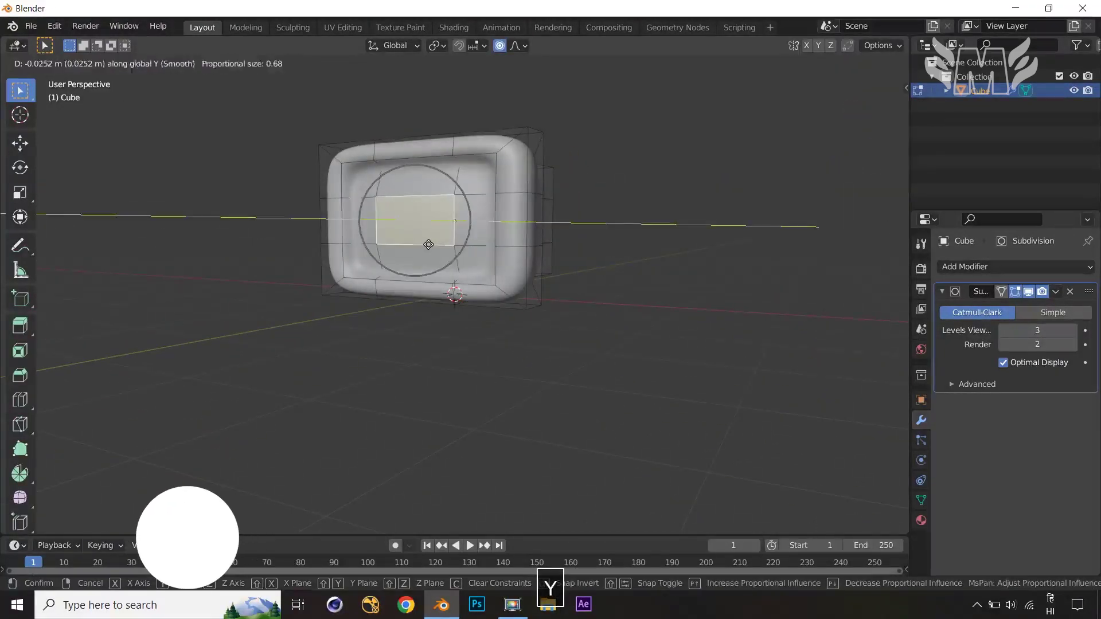
scroll(428, 244, "down", 2)
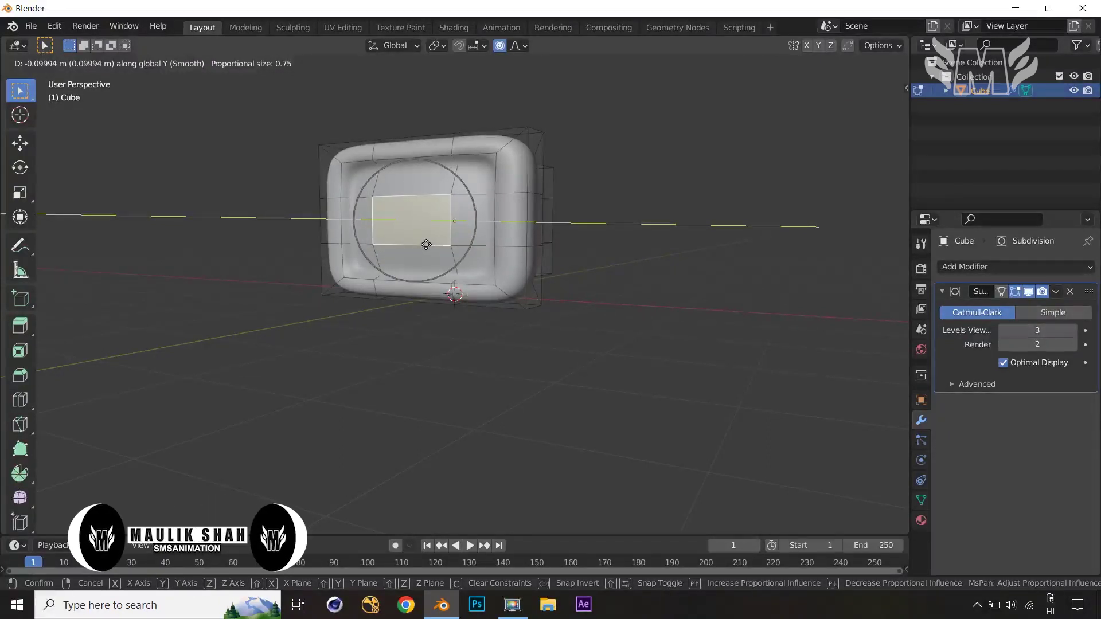
scroll(426, 244, "down", 1)
left_click(425, 245)
key("Tab")
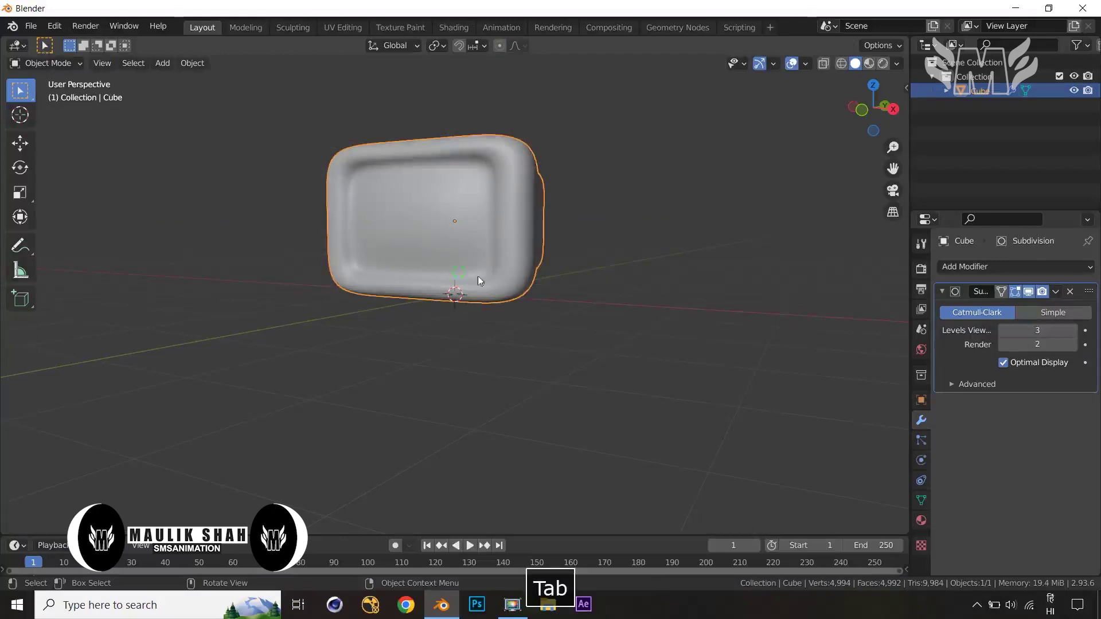
middle_click_drag(480, 281, 644, 335)
- With the Subdivision preview off in Edit Mode, duplicate the three tapered negative X side faces in place and separate them into a new object
key("Tab")
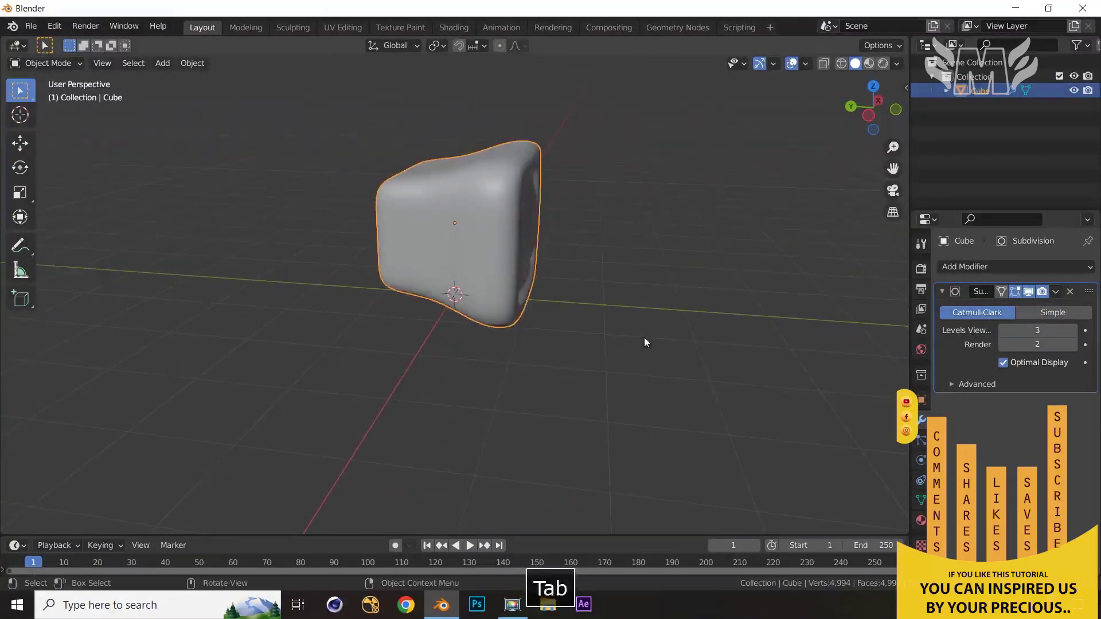
left_click(1013, 292)
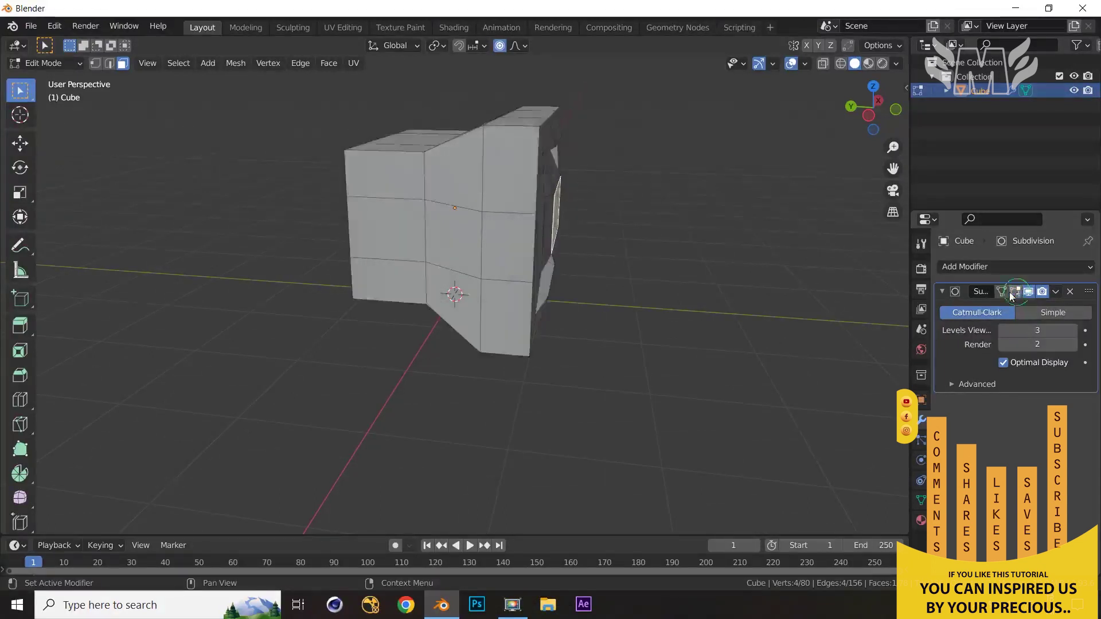
left_click(465, 178)
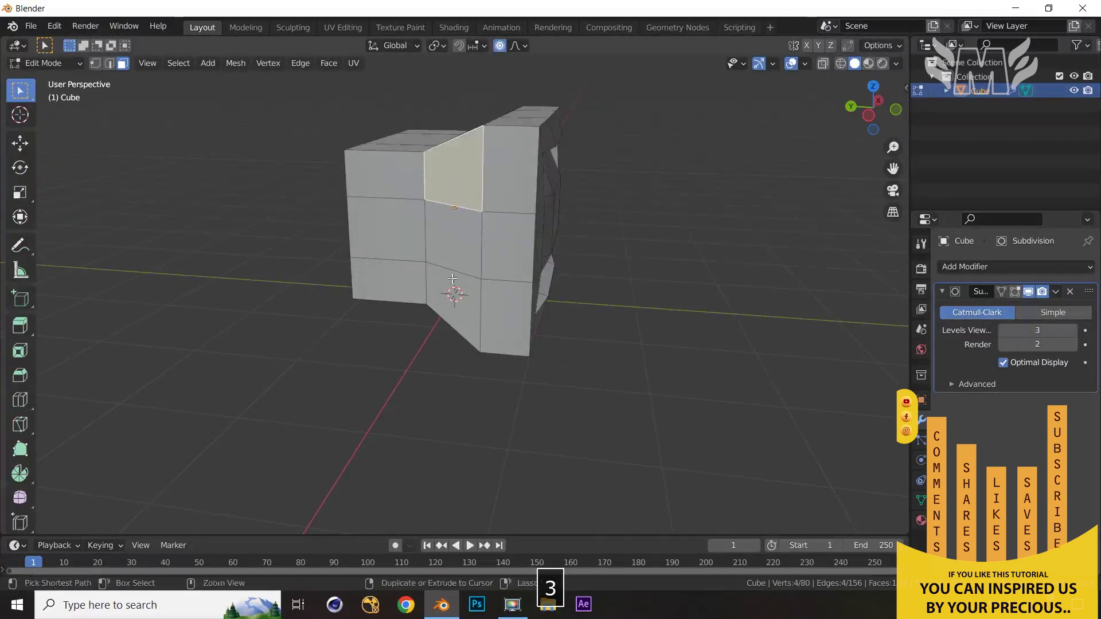
left_click(456, 302, "ctrl+shift")
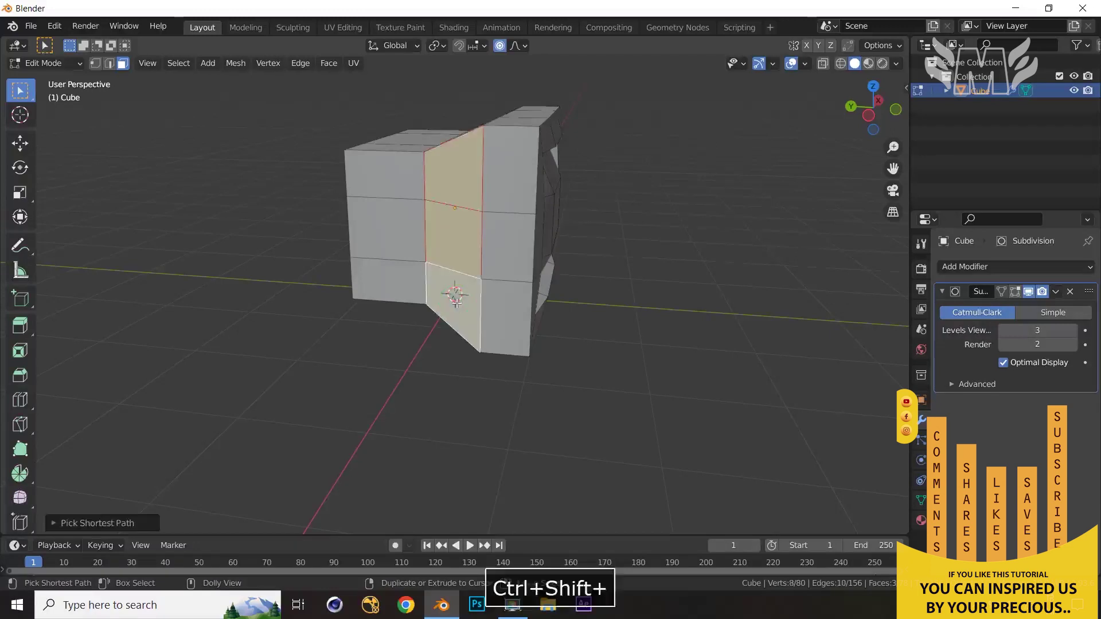
key("shift+d")
right_click(668, 328)
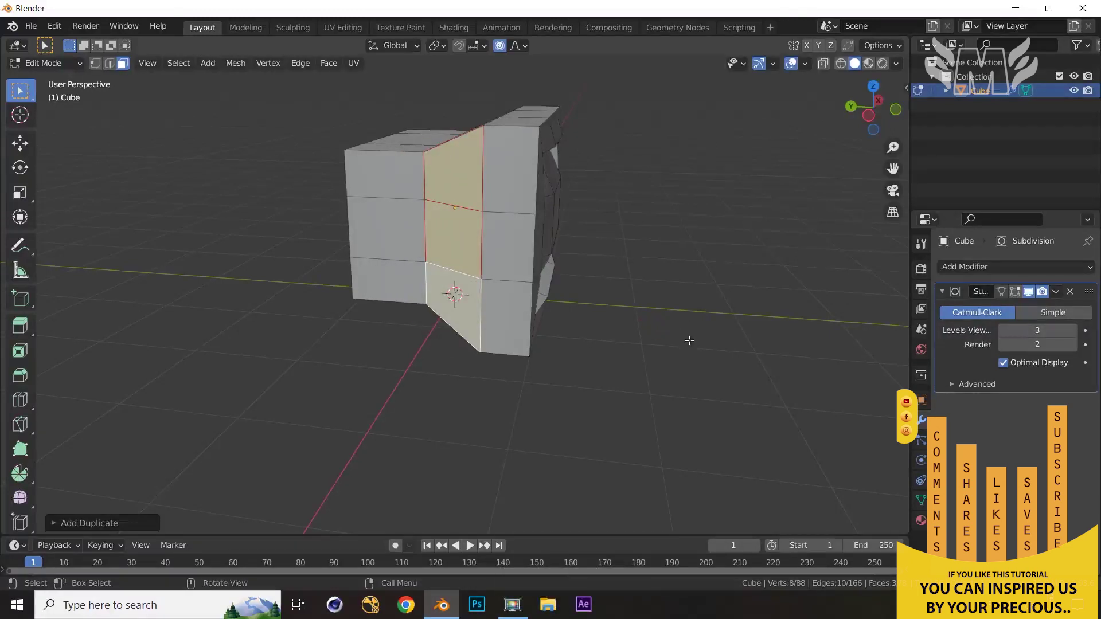
key("p")
left_click(689, 340)
key("Tab")
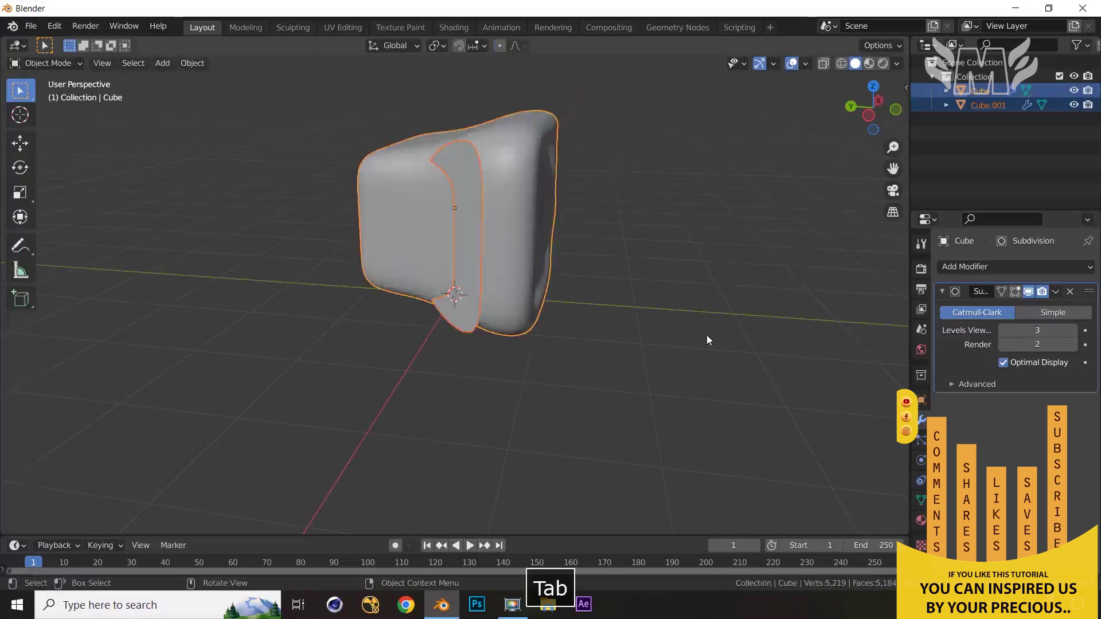
- Edit the separated side strip and extrude all its faces outward from the body along negative X
middle_click_drag(721, 339, 712, 336)
left_click(481, 230)
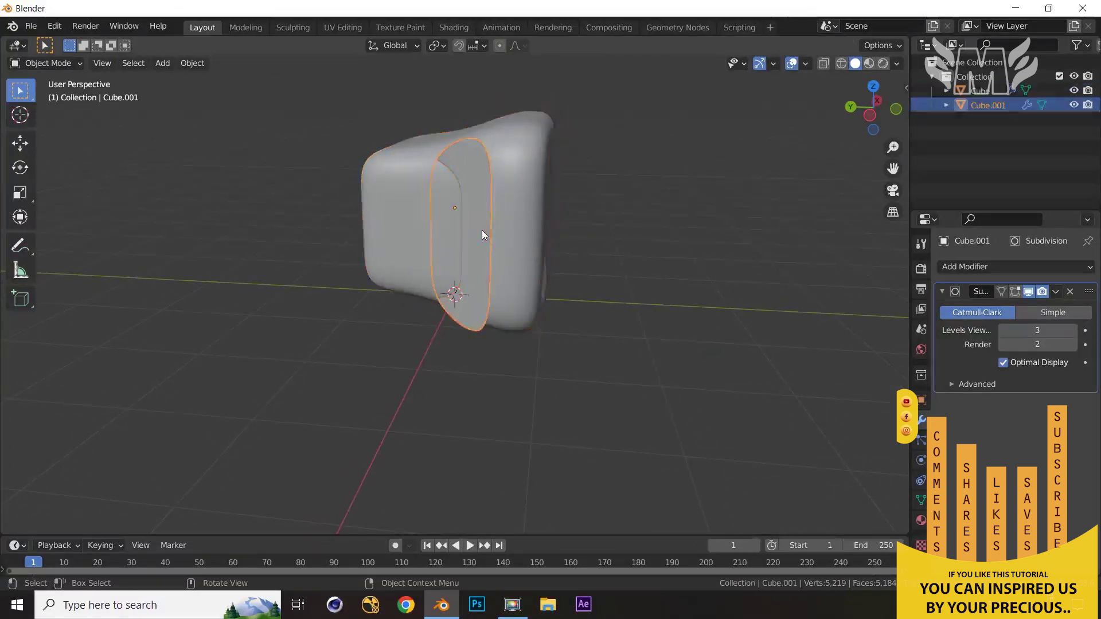
key("Tab")
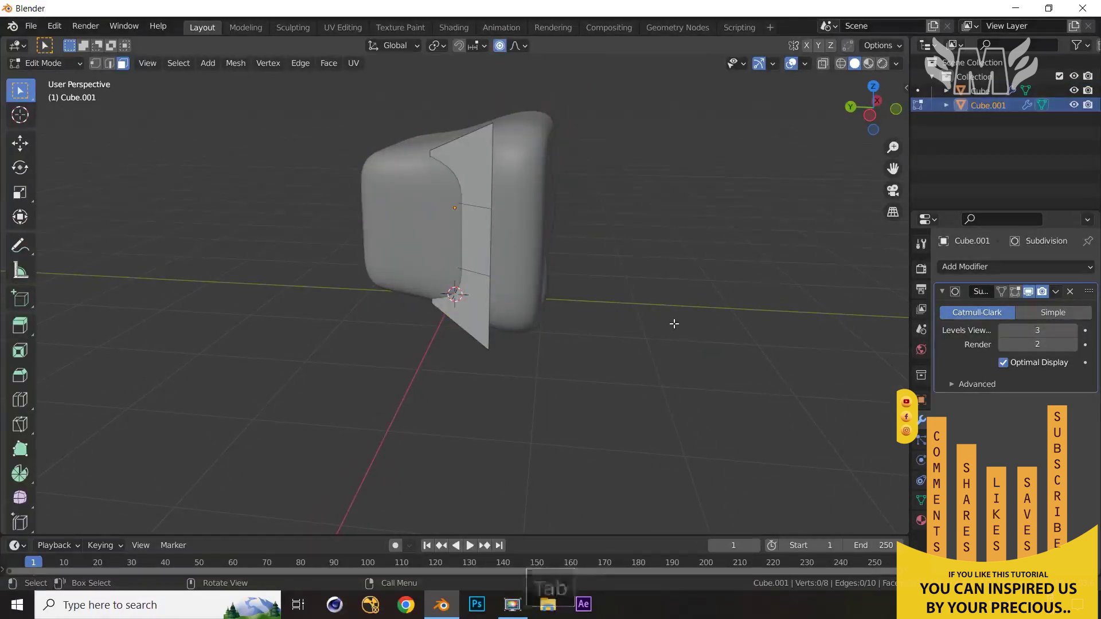
key("a")
middle_click_drag(672, 321, 622, 342)
key("e")
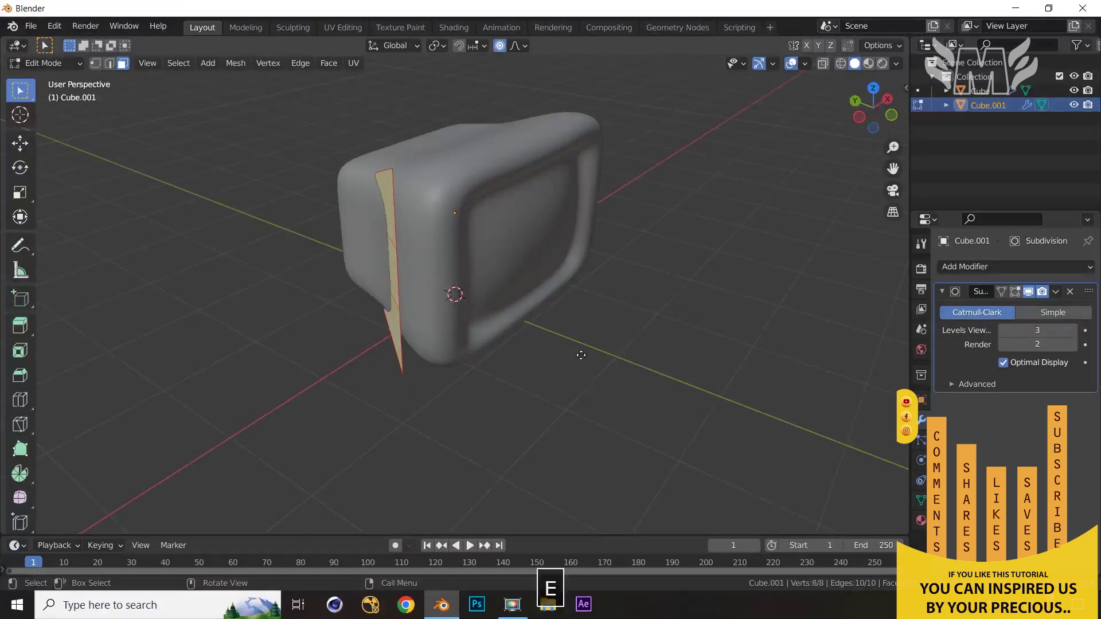
left_click(517, 375)
- Add a vertical loop cut midway through the side piece's thickness and bevel it about 0.1 m wide
middle_click_drag(521, 381, 493, 367)
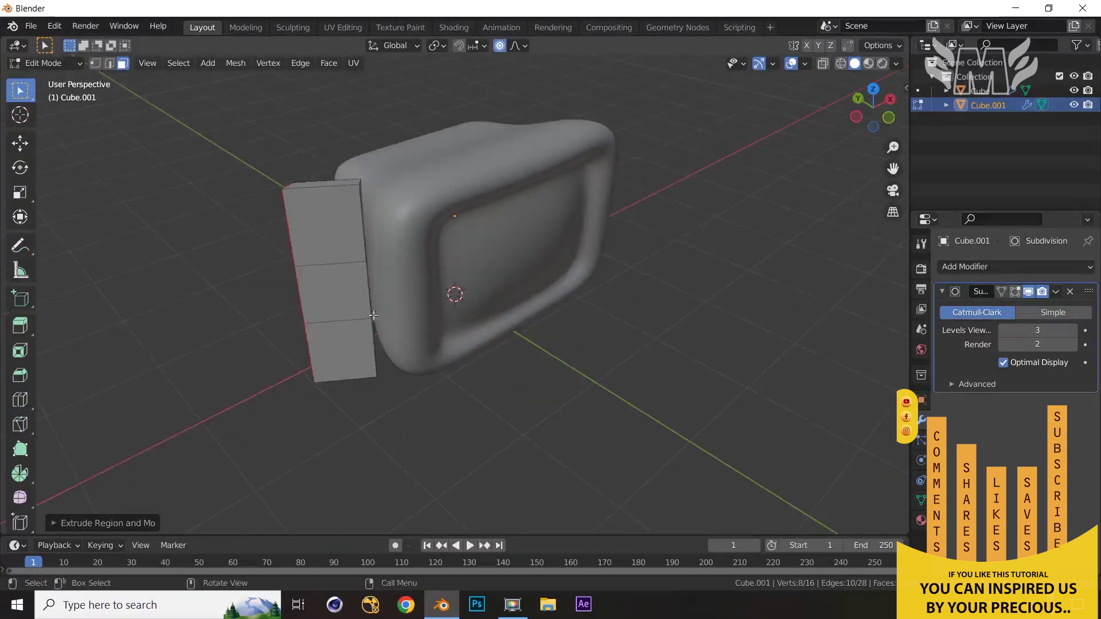
key("ctrl+r")
left_click(331, 185)
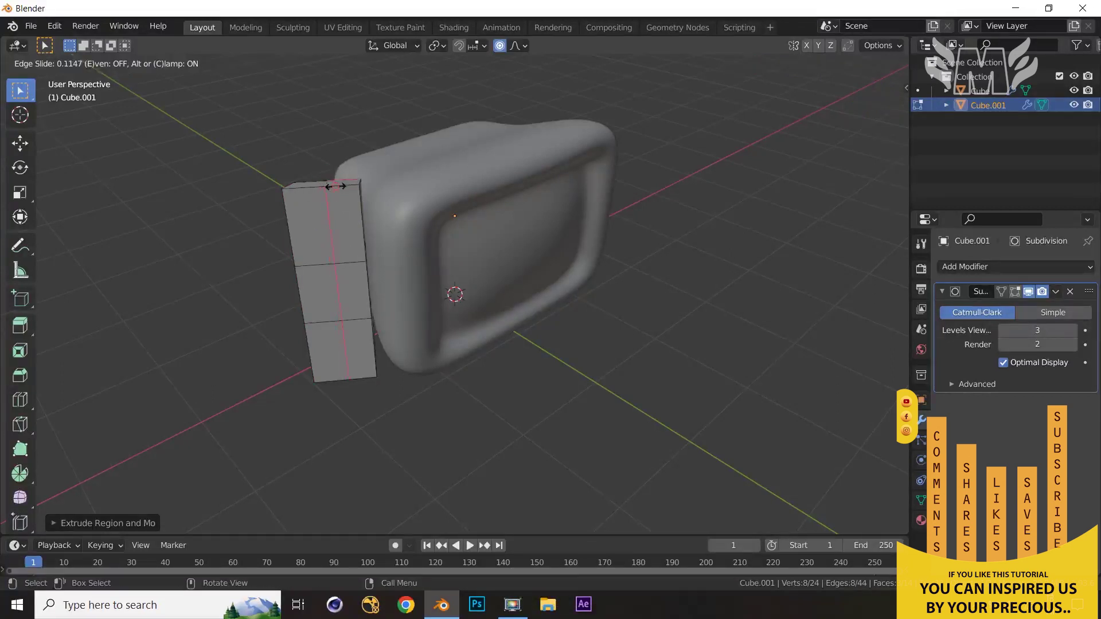
left_click(330, 185)
key("ctrl+b")
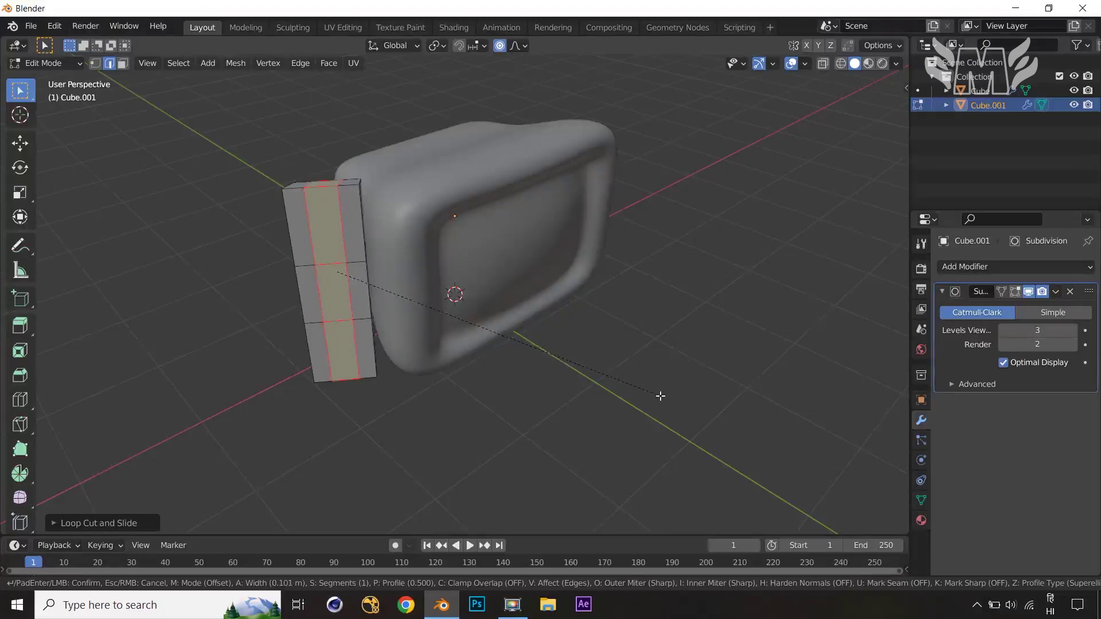
left_click(661, 396)
- Add centred horizontal loop cuts to the side piece's upper and lower segments, and check the shape in Object Mode
middle_click_drag(657, 398, 737, 364)
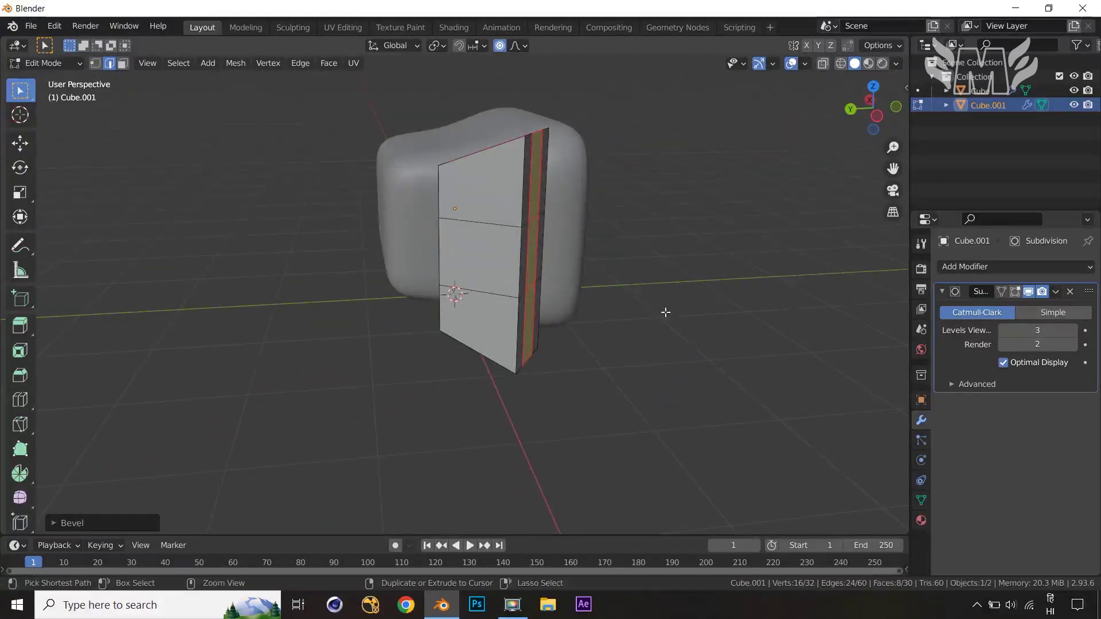
key("ctrl+r")
left_click(529, 194)
right_click(528, 194)
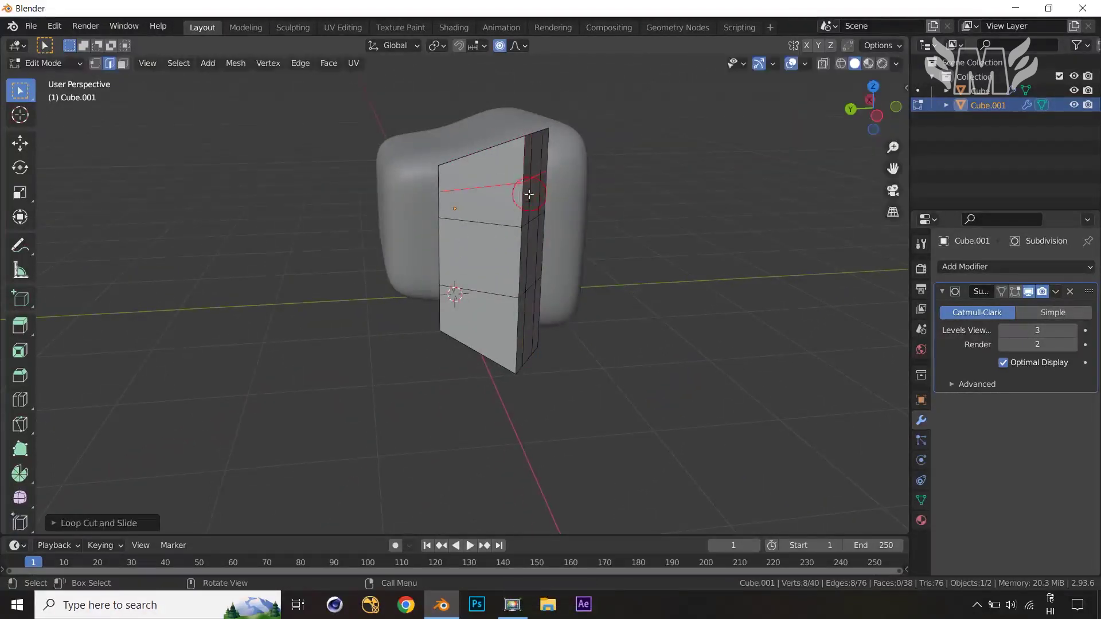
key("ctrl+r")
left_click(517, 357)
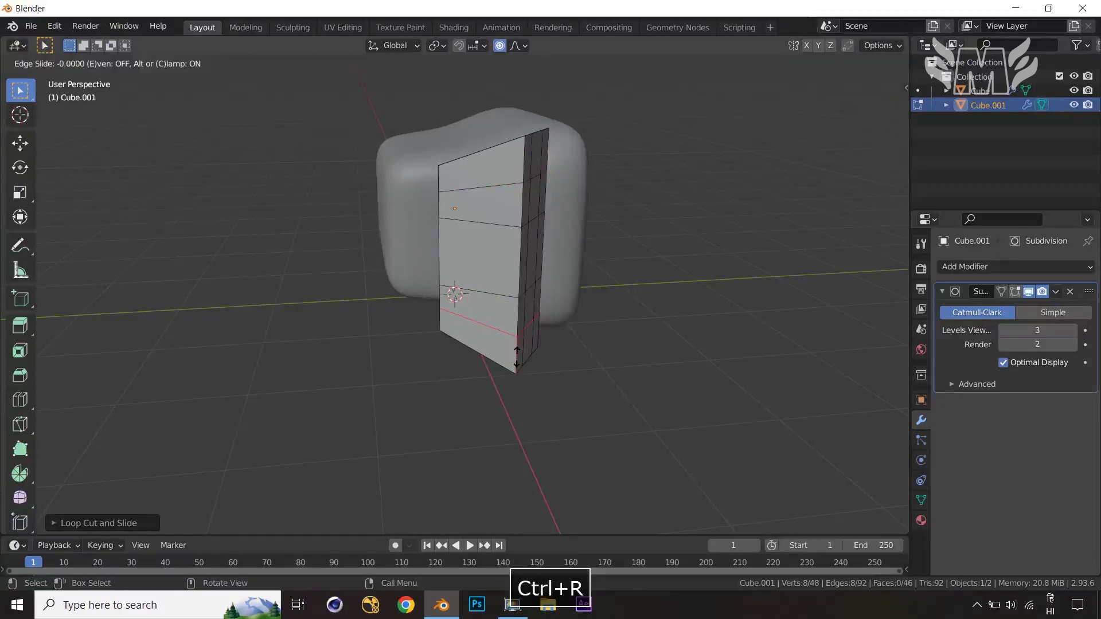
right_click(516, 355)
key("Tab")
middle_click_drag(729, 397, 659, 401)
left_click(652, 390)
- In Edit Mode, select the two central front faces in the side piece's lower half and inset them together about 0.014 m
key("Tab")
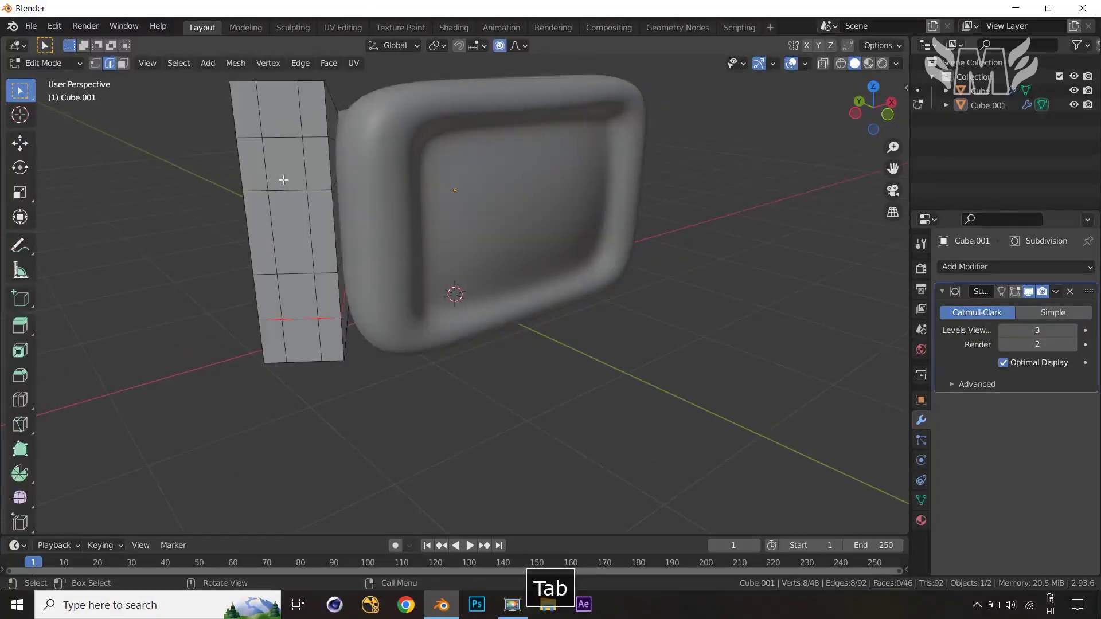
left_click(296, 246)
key("3")
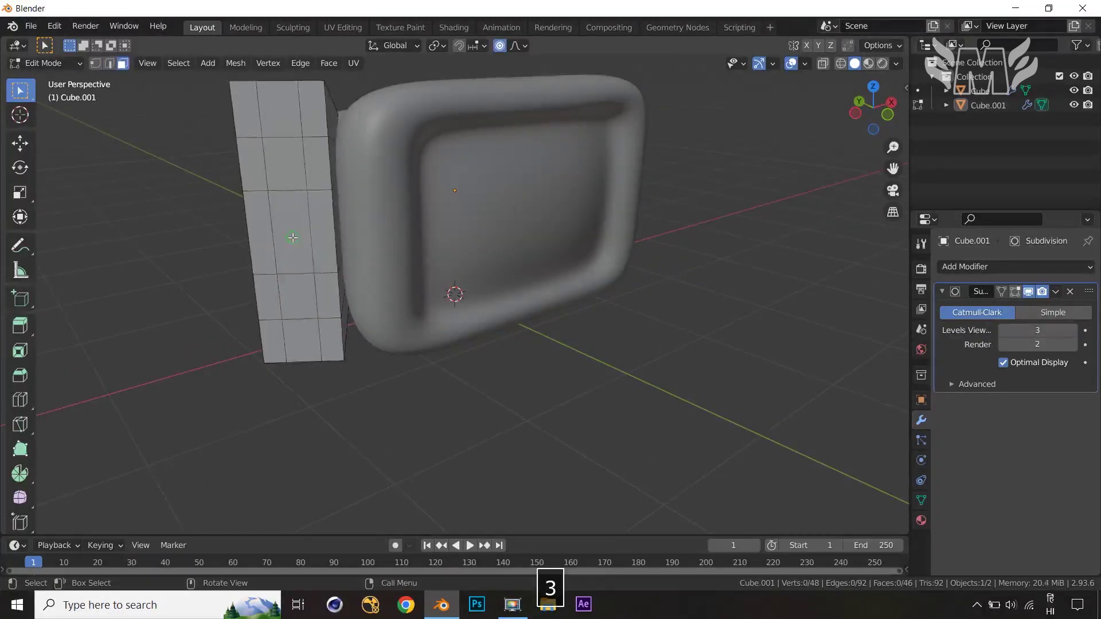
left_click(292, 241)
left_click(291, 294, "shift")
key("i")
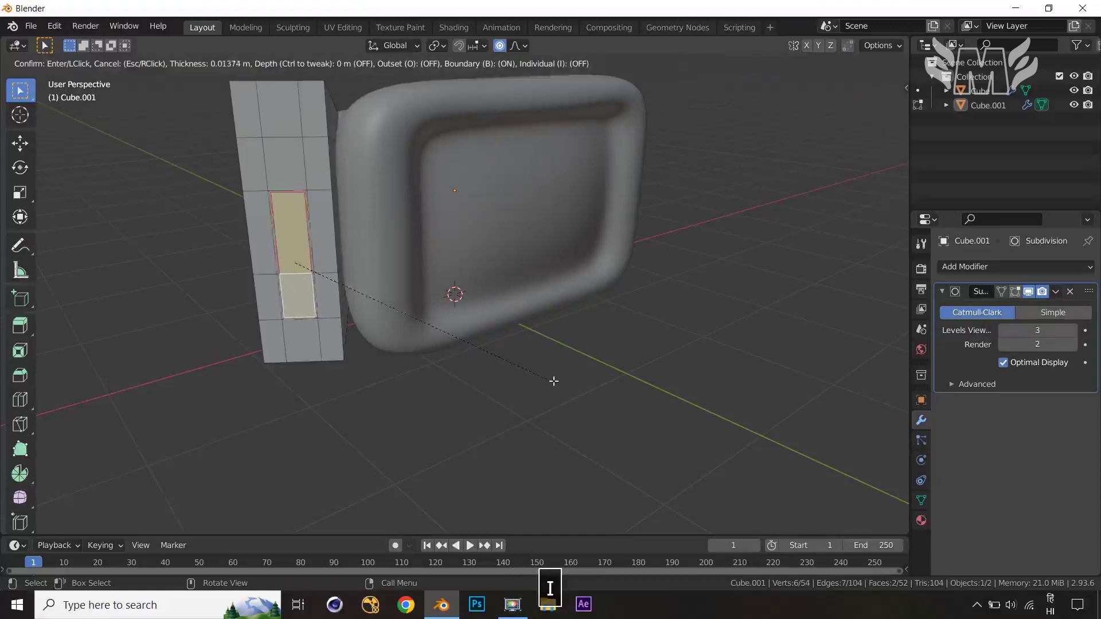
left_click(553, 381)
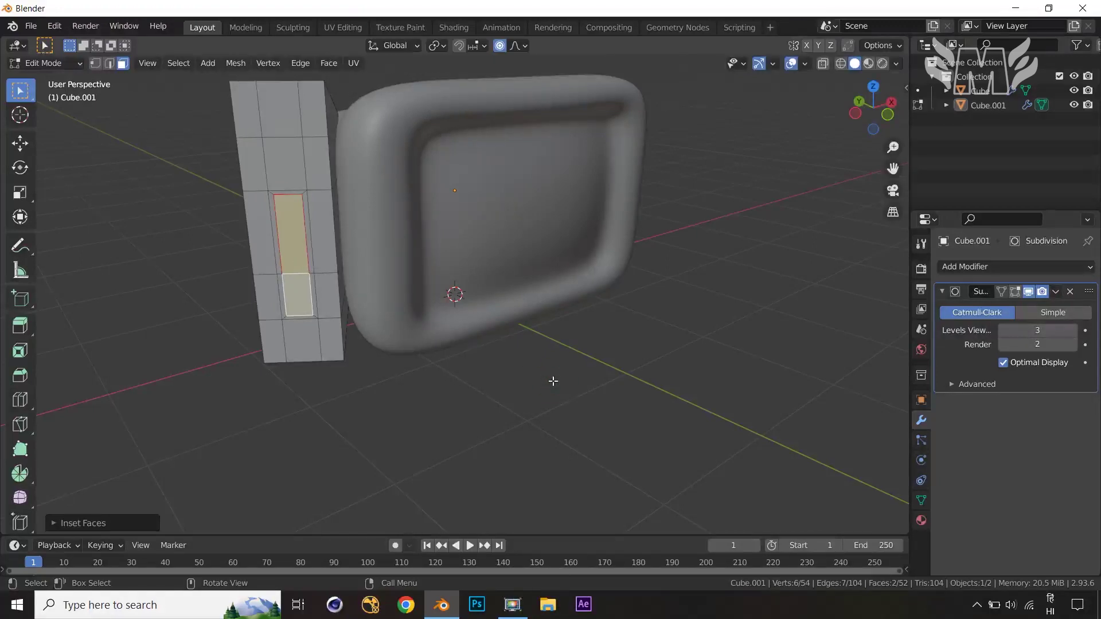
key("i")
left_click(551, 378)
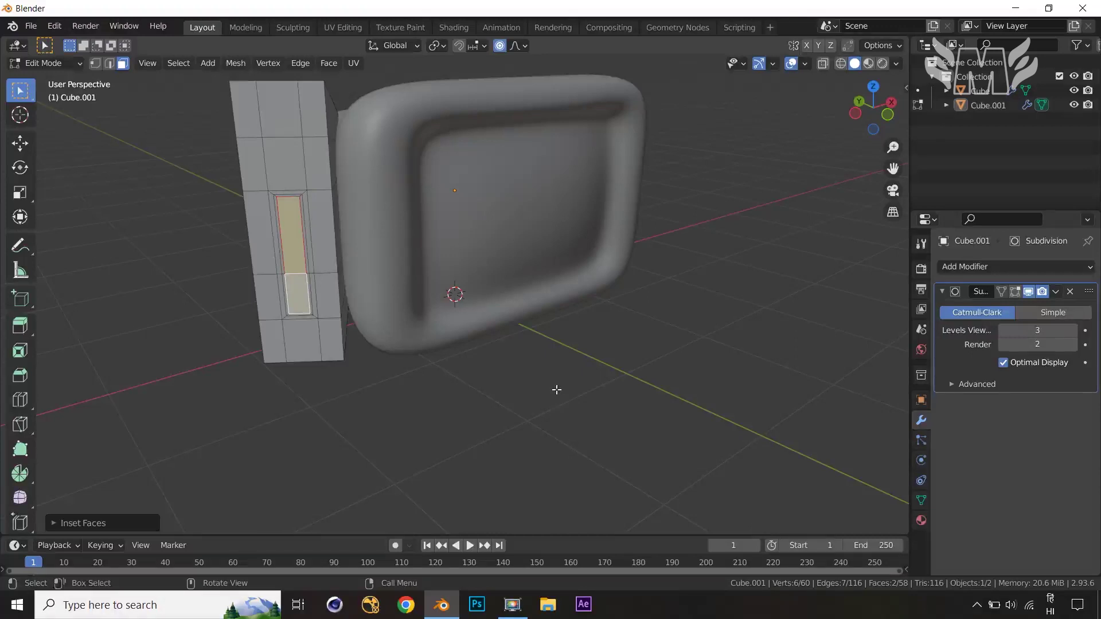
key("ctrl+z")
- Inset the two faces about 0.024 m with about -0.077 m depth, inset them again about 0.009 m, and check the smoothed slot
key("i")
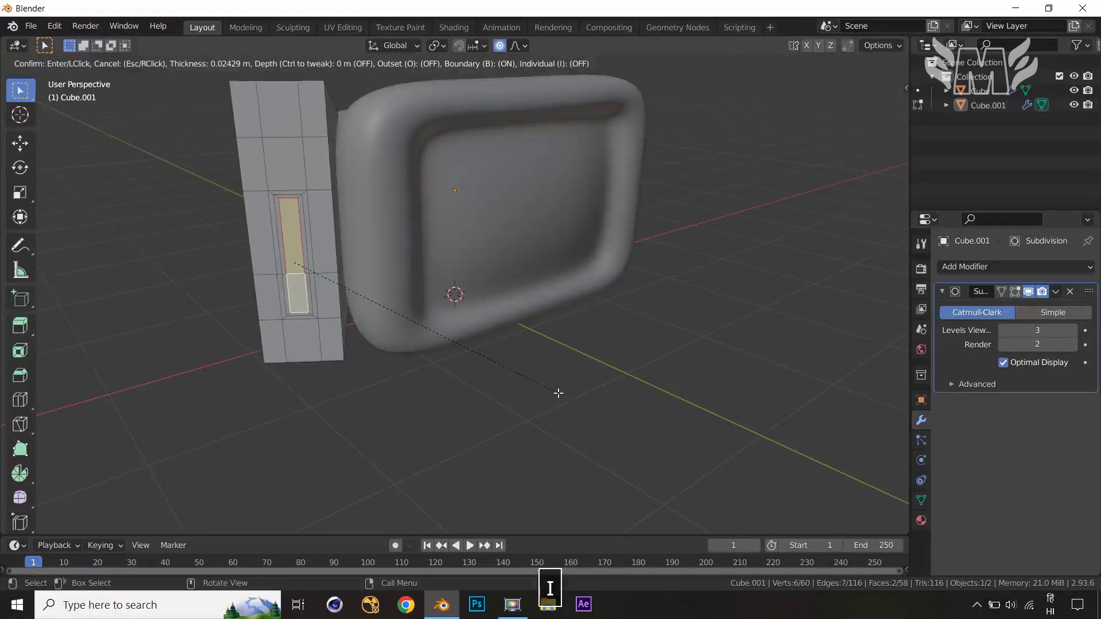
key("ctrl")
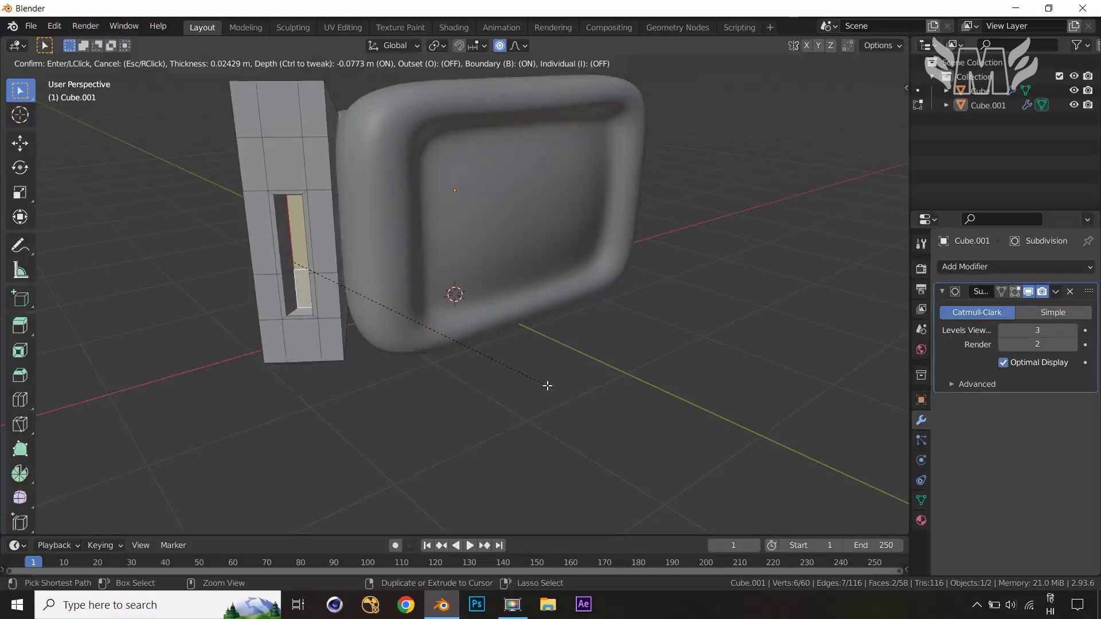
left_click(548, 385)
key("i")
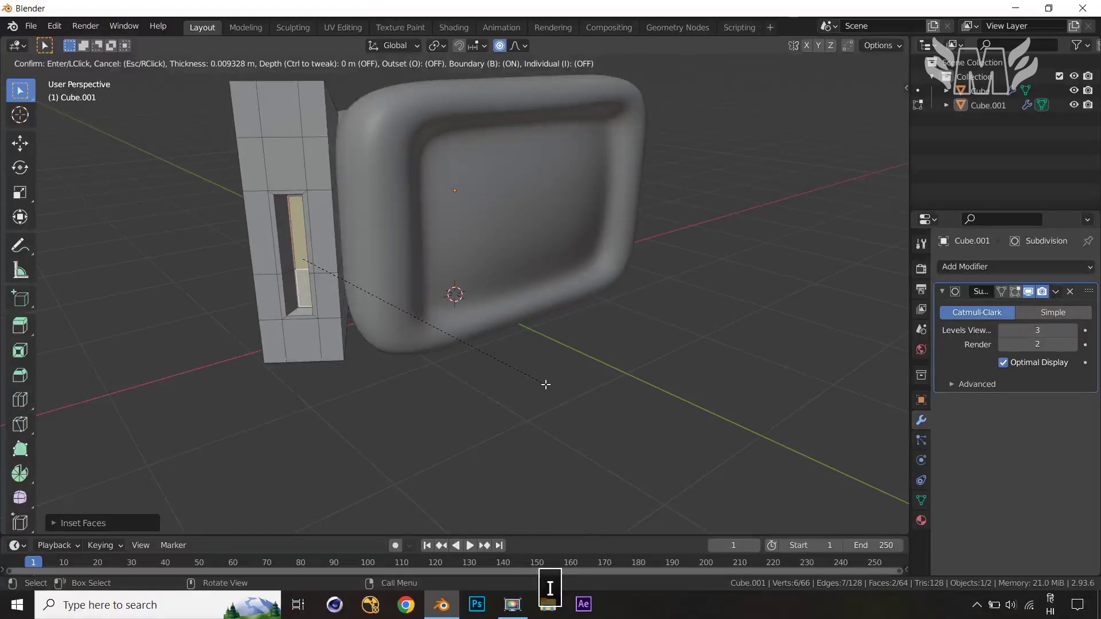
left_click(545, 384)
key("Tab")
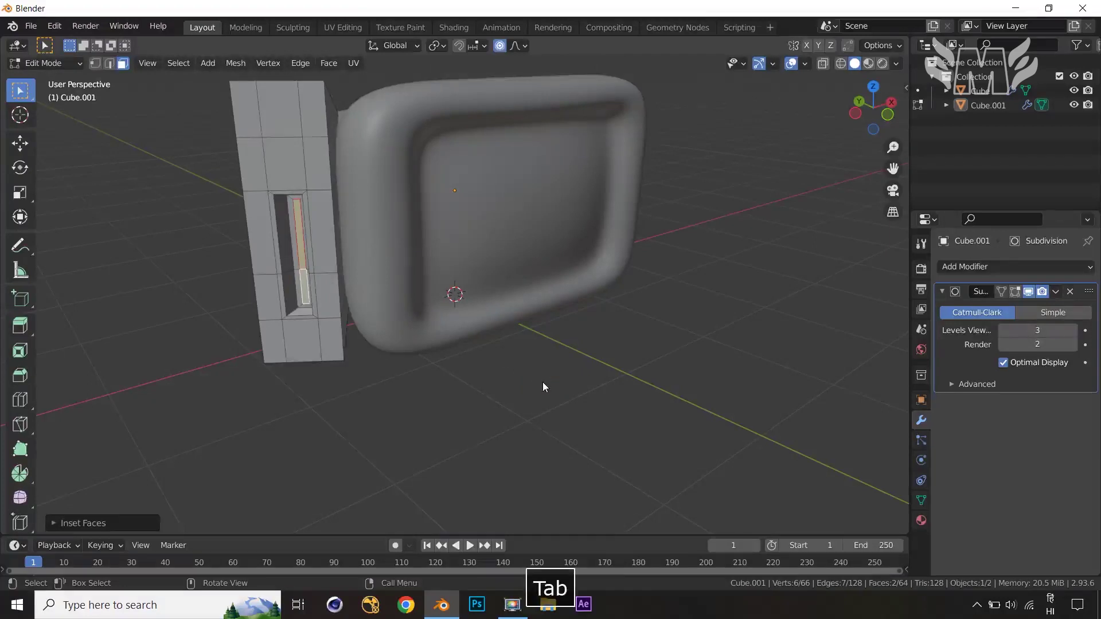
middle_click_drag(547, 384, 487, 341)
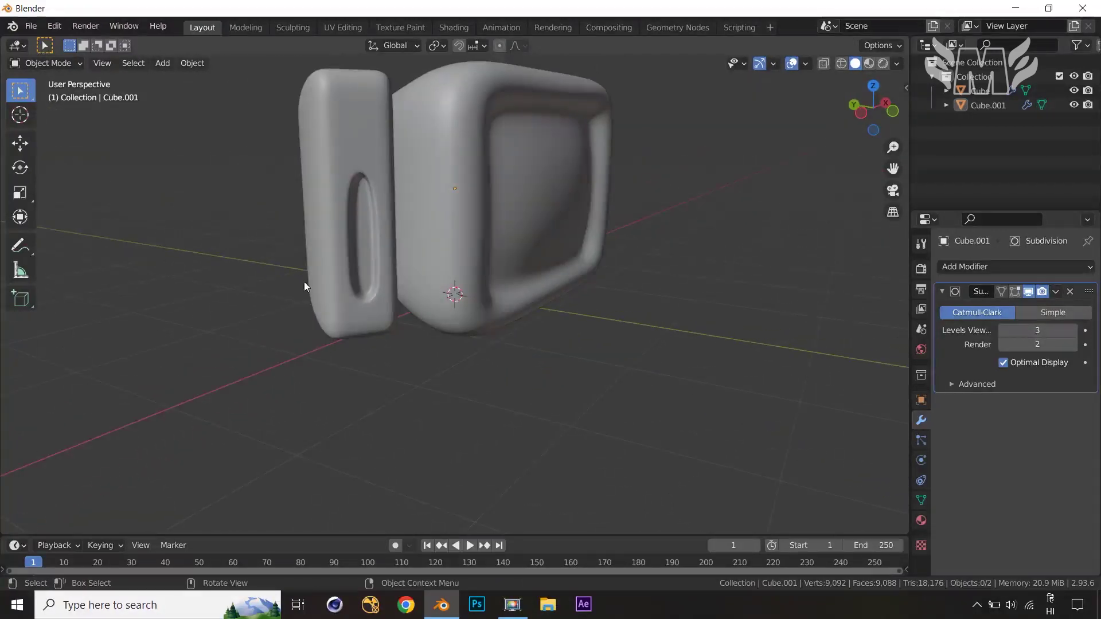
- Add horizontal loop cuts around the side piece near the slot's upper and lower ends, and check the sharpened slot in Object Mode
key("Tab")
key("ctrl+r")
left_click(360, 222)
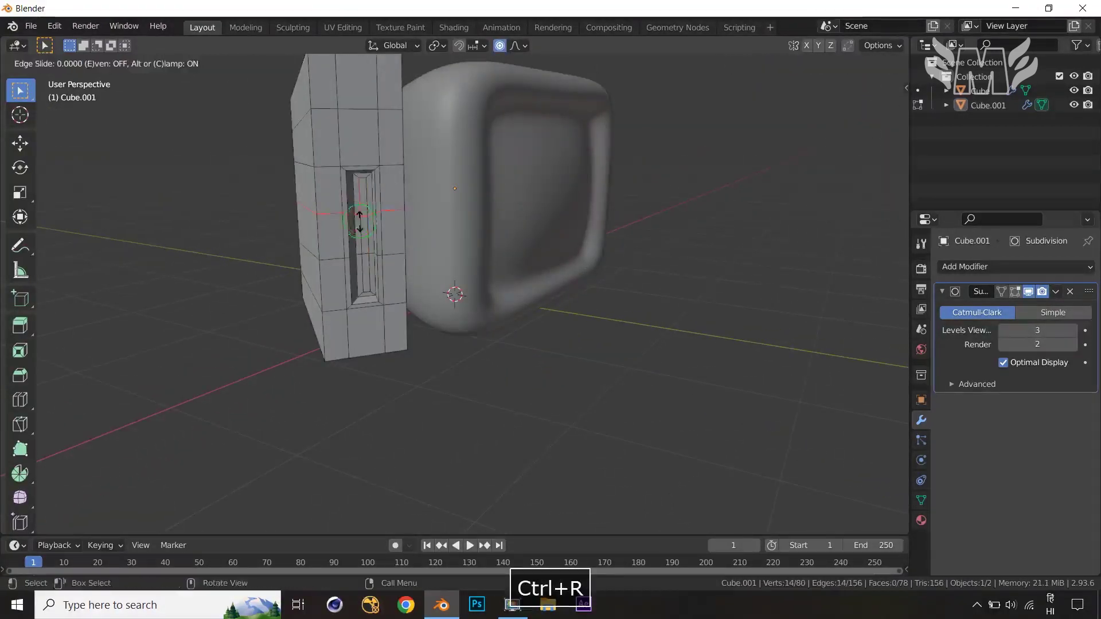
left_click(363, 206)
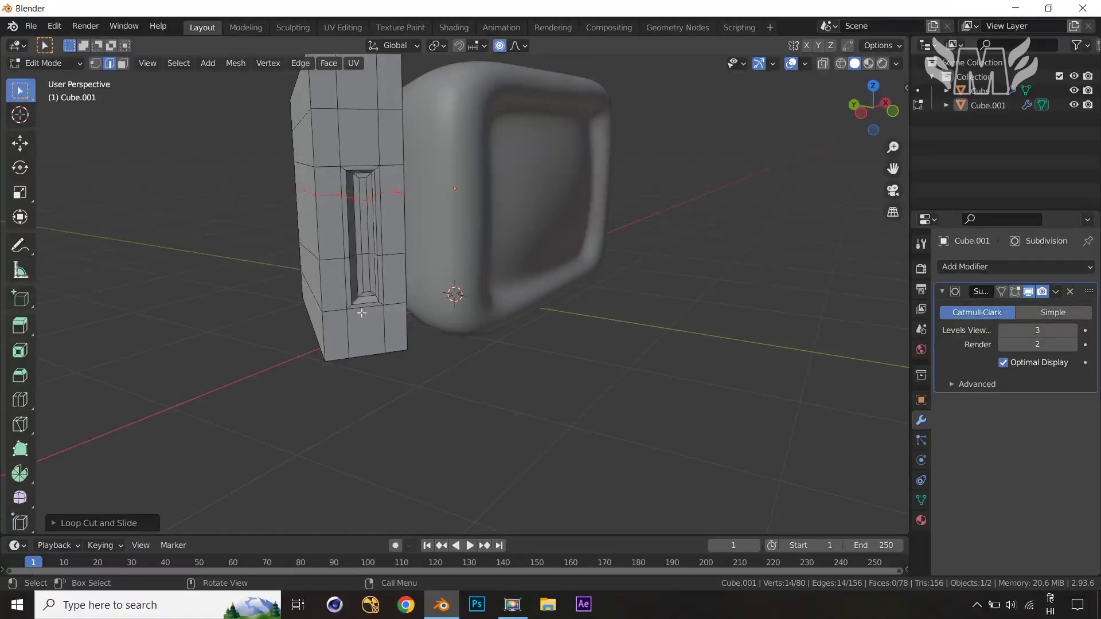
key("ctrl+r")
left_click(383, 284)
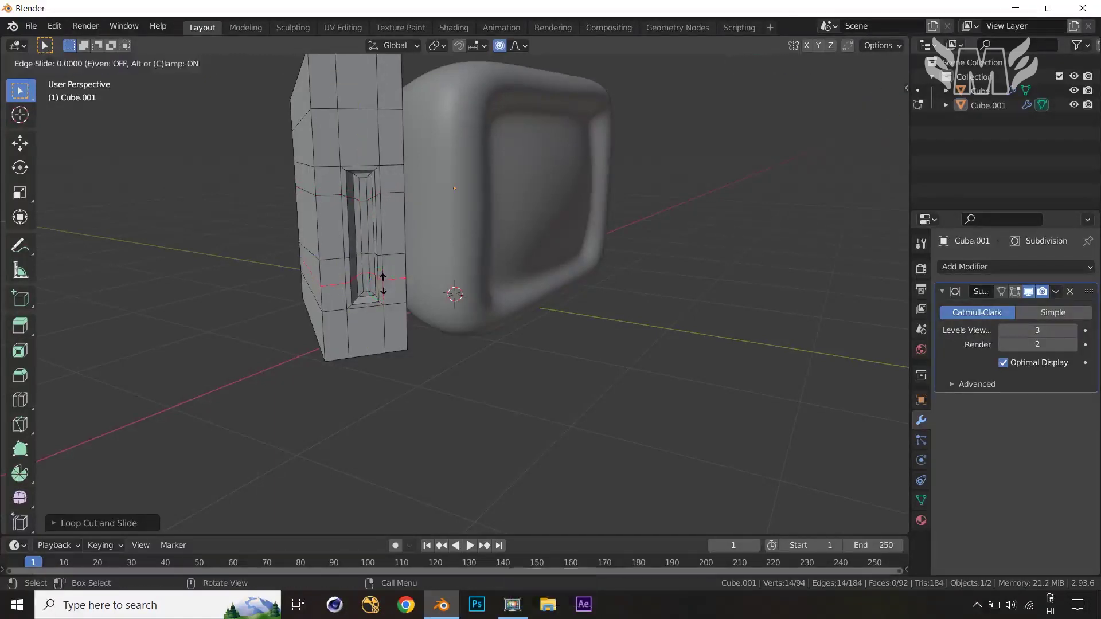
left_click(385, 288)
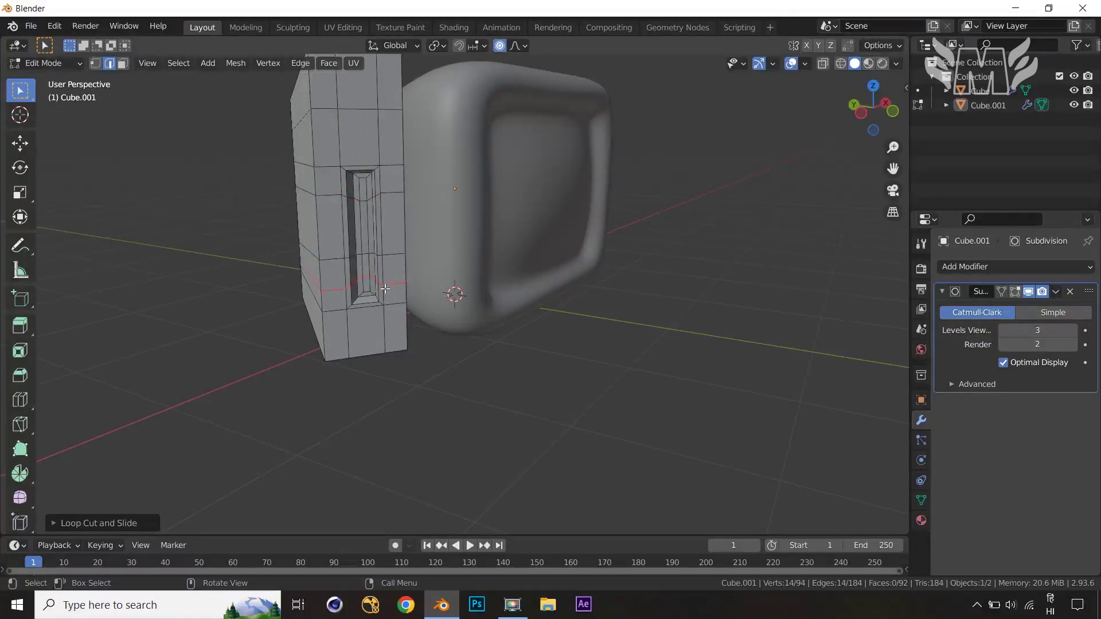
key("Tab")
middle_click_drag(762, 344, 715, 344)
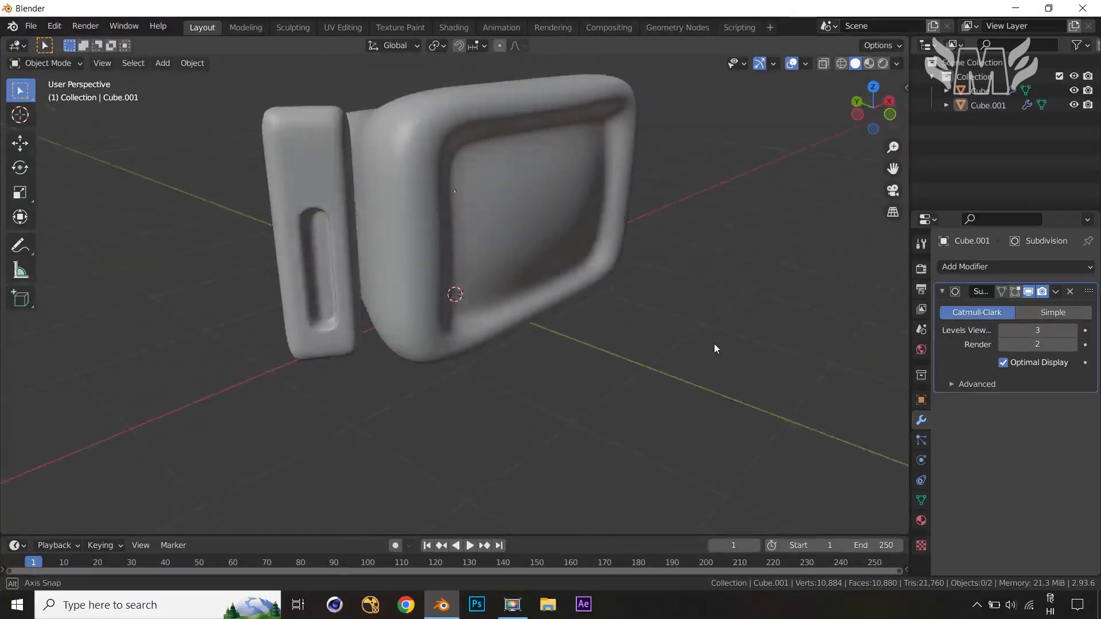
- Select the two central front faces above the slot and inset them individually by about 0.049 m
key("Tab")
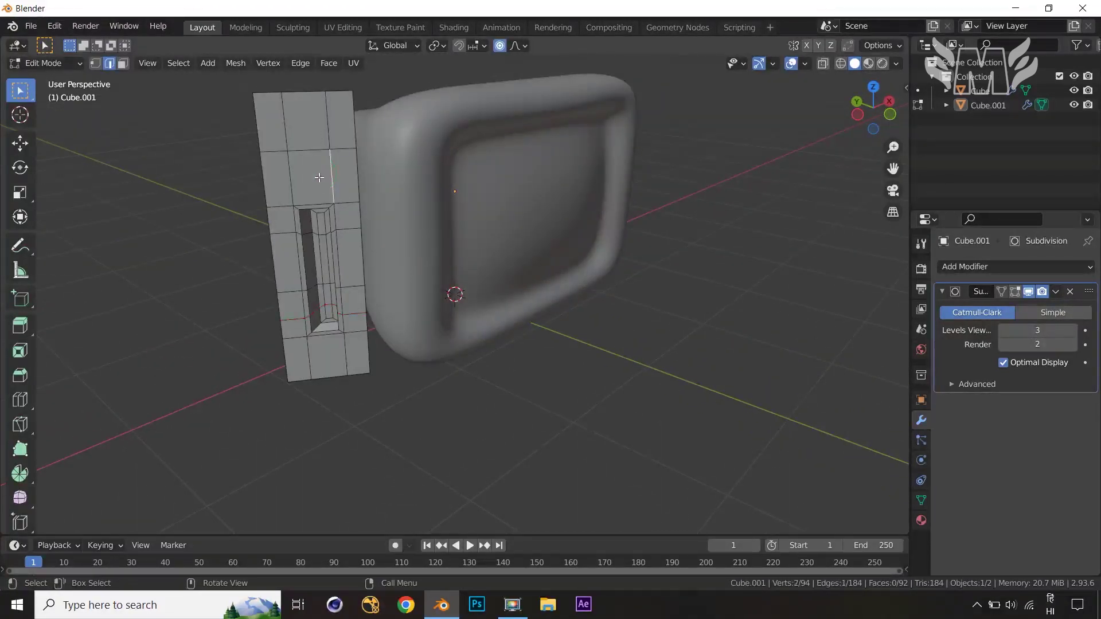
key("3")
left_click(314, 173)
left_click(318, 134, "shift")
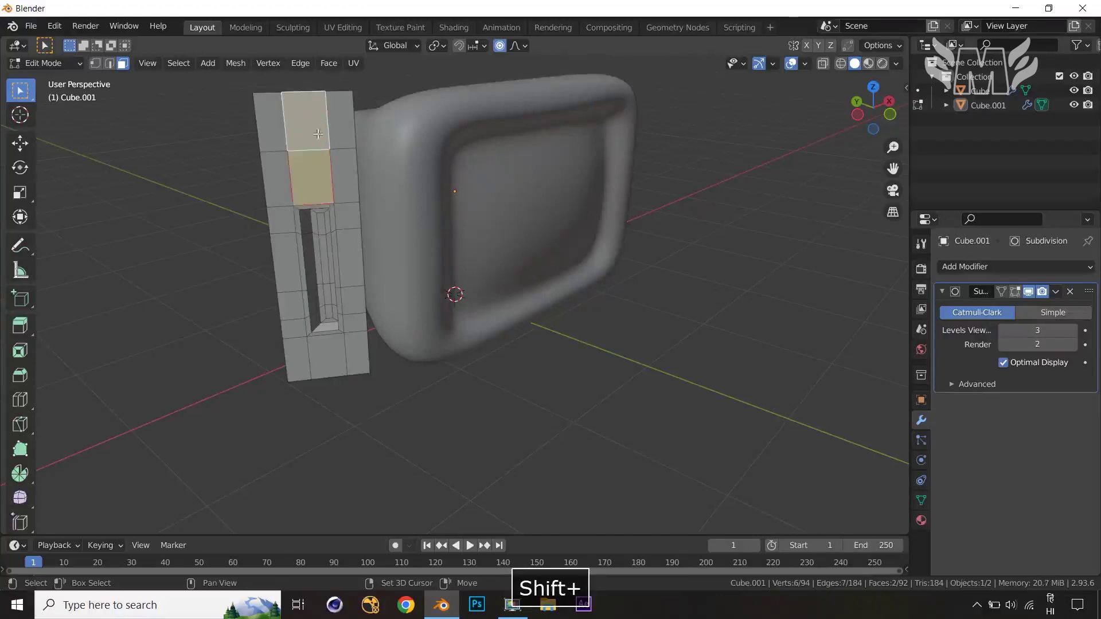
key("i")
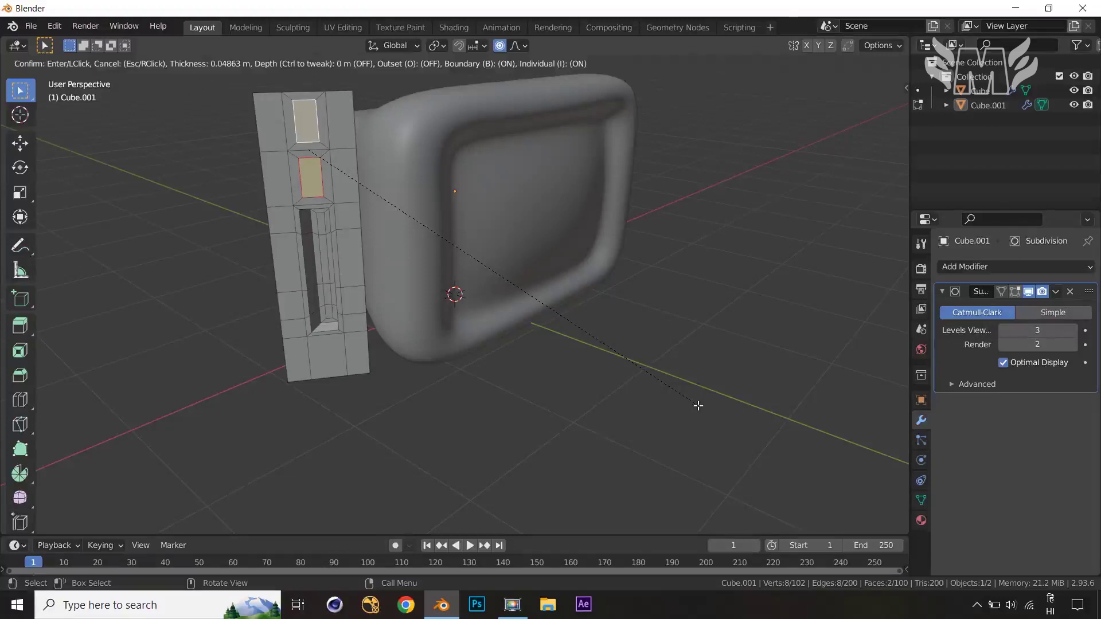
left_click(697, 405)
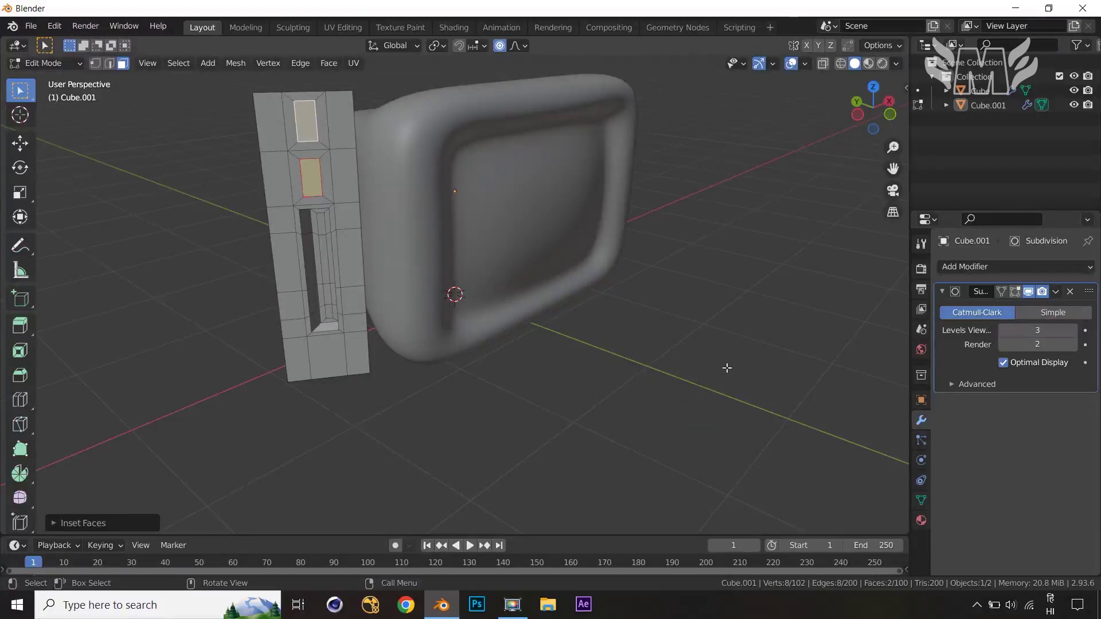
- Reshape the two inset faces with the LoopTools Circle operation
right_click(732, 301)
mouse_move(717, 272)
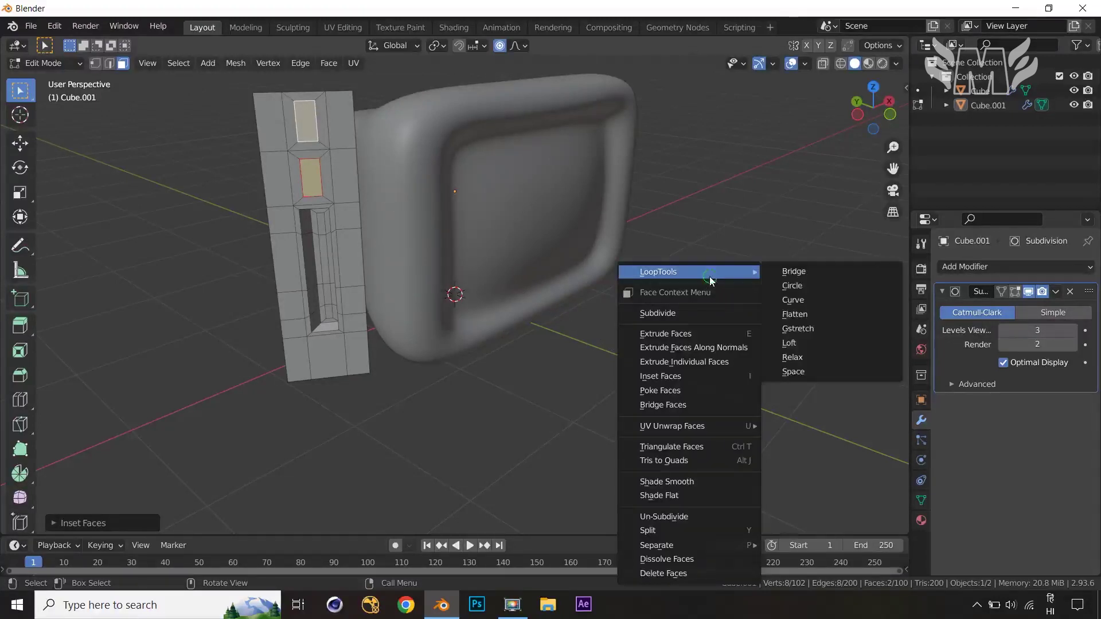
left_click(804, 287)
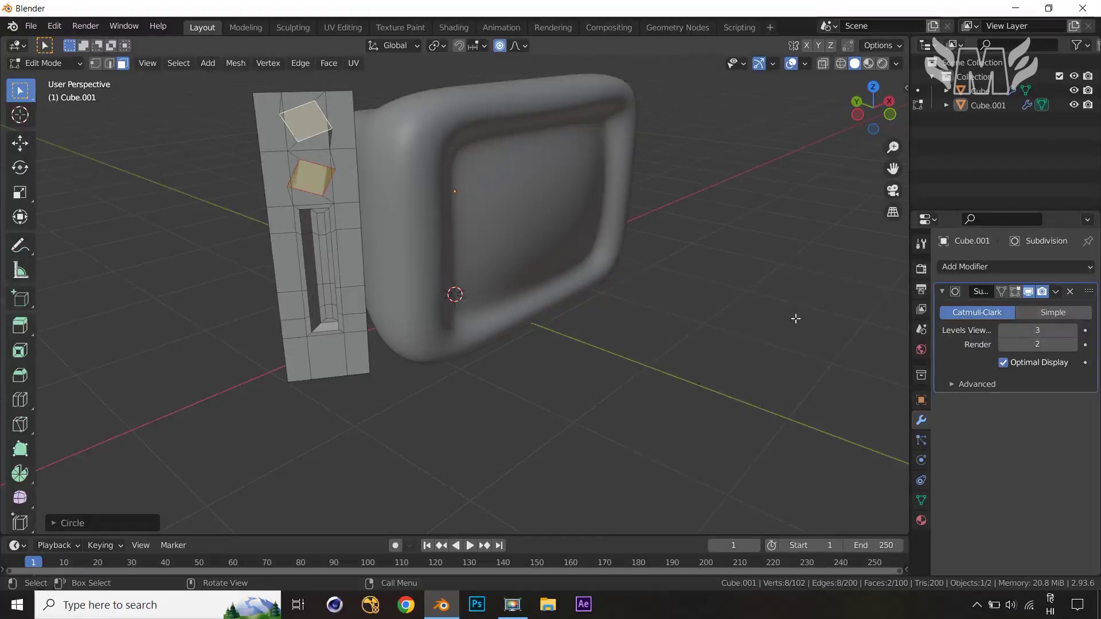
- Turn off proportional editing, set the pivot point to Individual Origins, and scale the two circularised faces down
key("s")
right_click(751, 285)
key("o")
key("s")
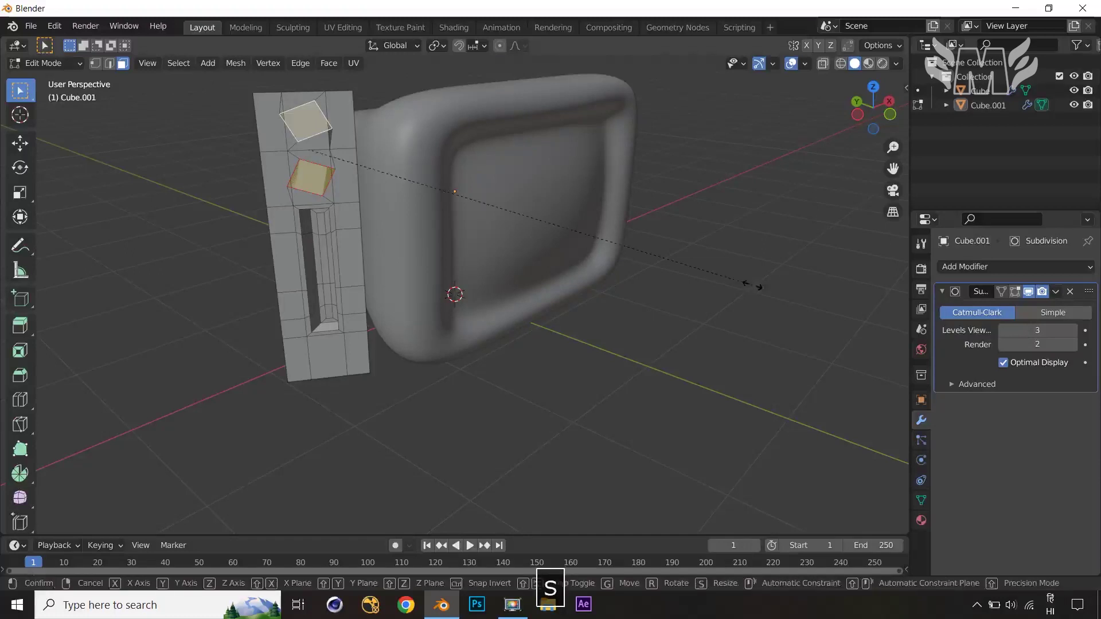
right_click(568, 232)
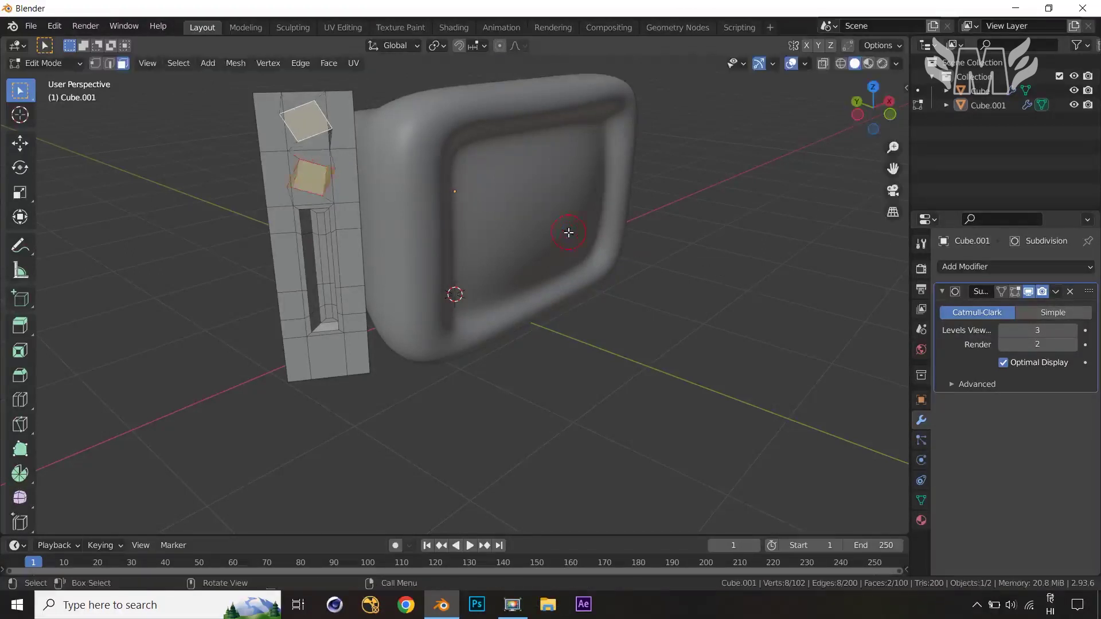
left_click(437, 45)
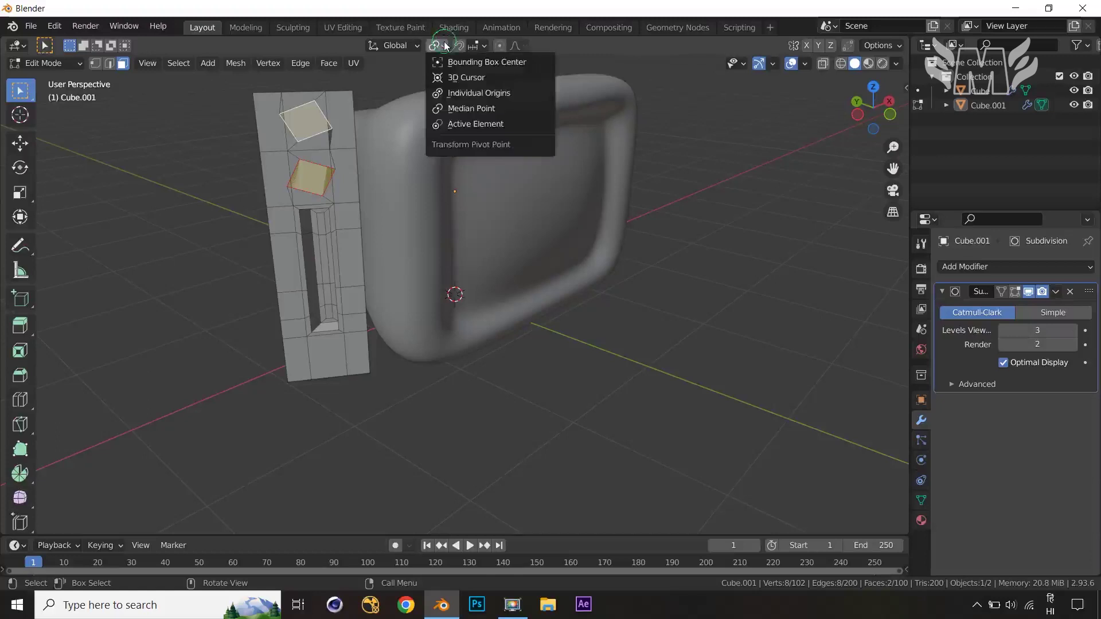
left_click(470, 94)
key("s")
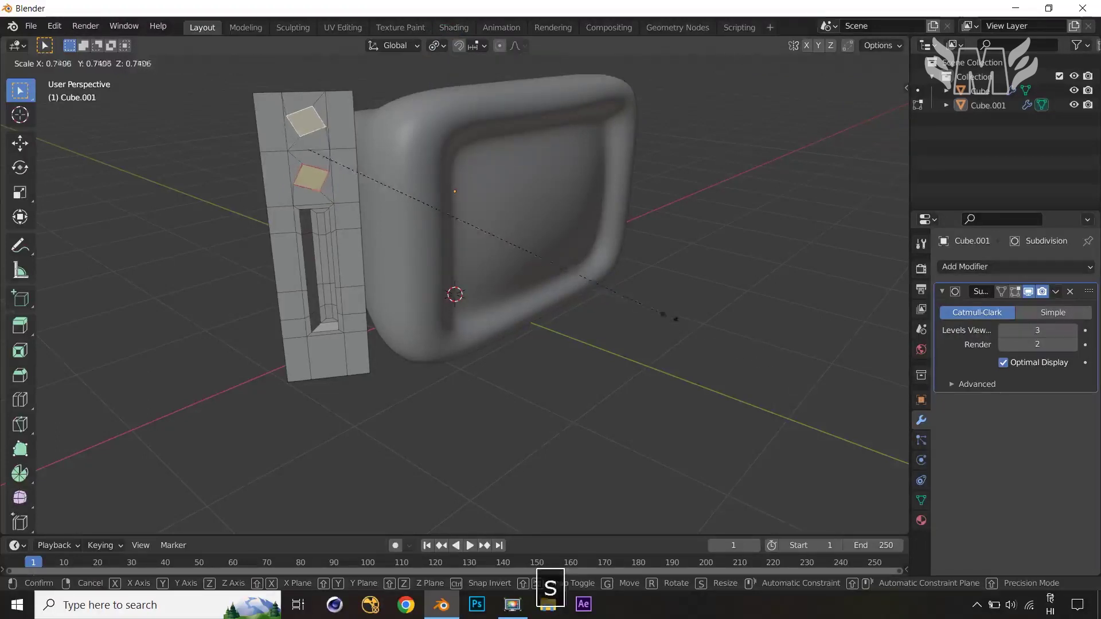
left_click(593, 273)
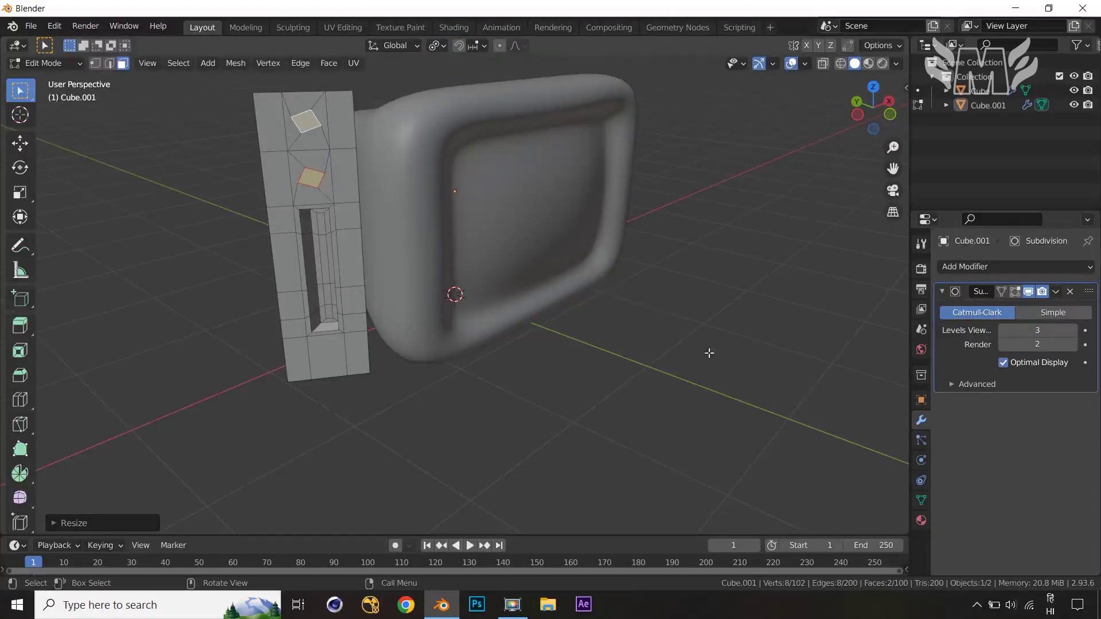
- Inset the two small faces individually about 0.018 m with about -0.074 m depth, and check the round holes in Object Mode
middle_click_drag(709, 352, 747, 366)
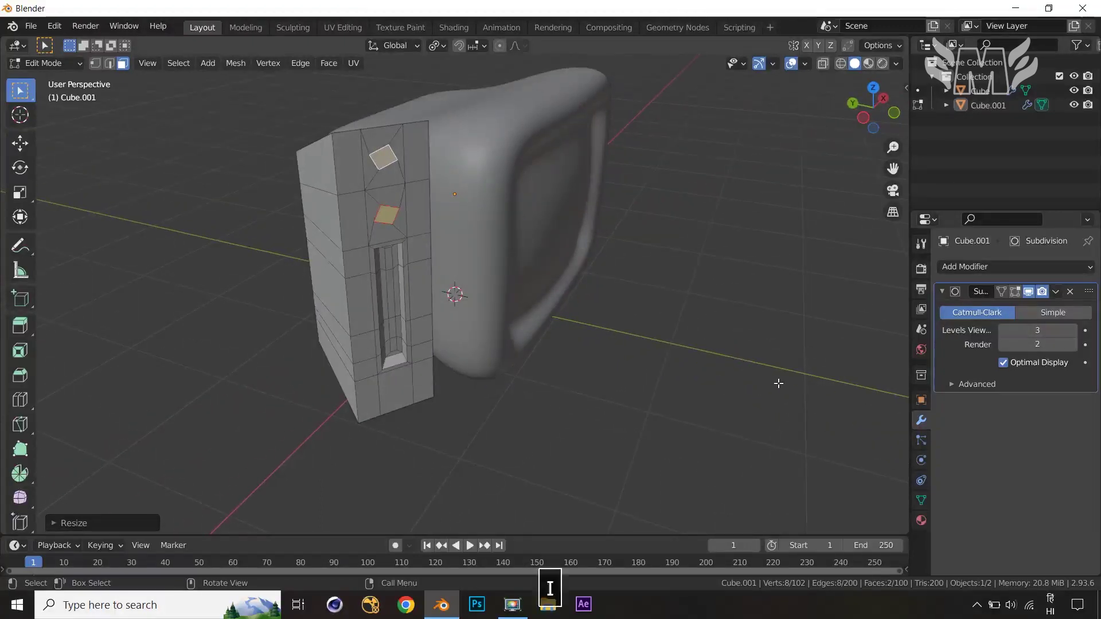
key("i")
key("ctrl")
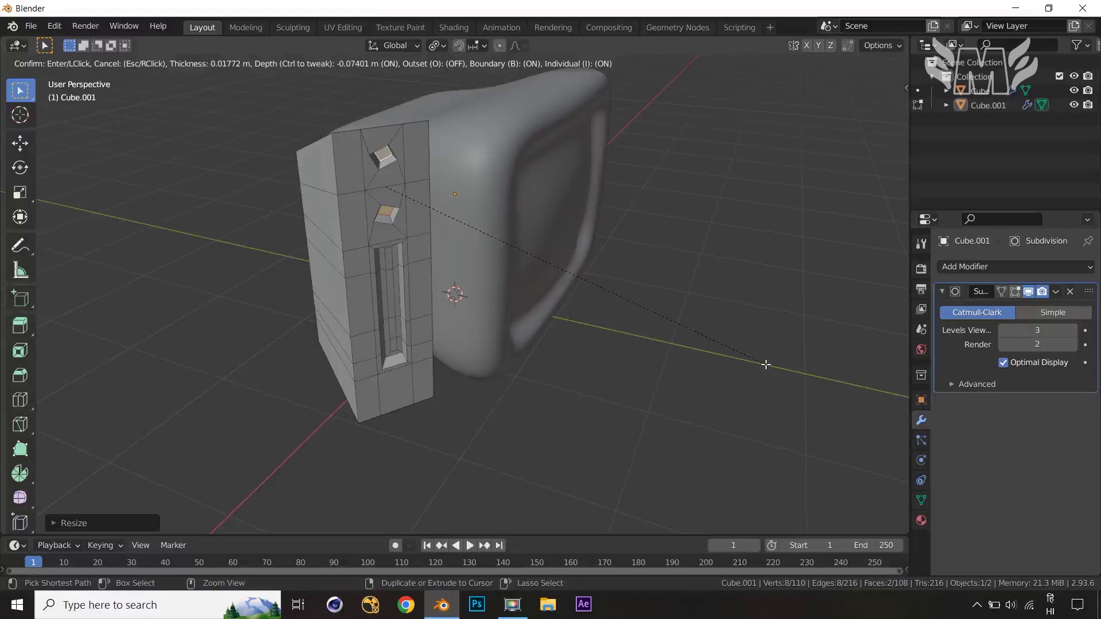
left_click(765, 365)
key("Tab")
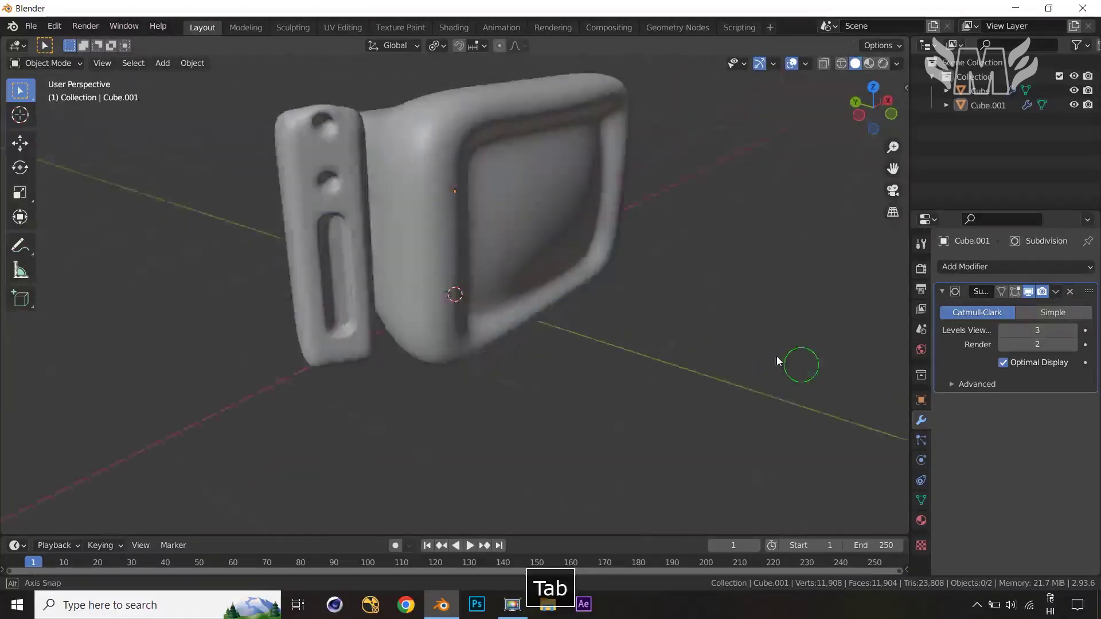
mouse_move(760, 362)
middle_mouse_down()
mouse_move(734, 347)
mouse_move(774, 347)
mouse_move(815, 377)
mouse_move(752, 355)
mouse_move(755, 366)
mouse_move(722, 346)
mouse_move(821, 351)
mouse_move(691, 371)
mouse_move(776, 376)
middle_mouse_up()
- Back in Edit Mode, add a vertical loop cut on the side piece's wide outer face, slid towards its front edge
key("Tab")
key("Tab")
key("Tab")
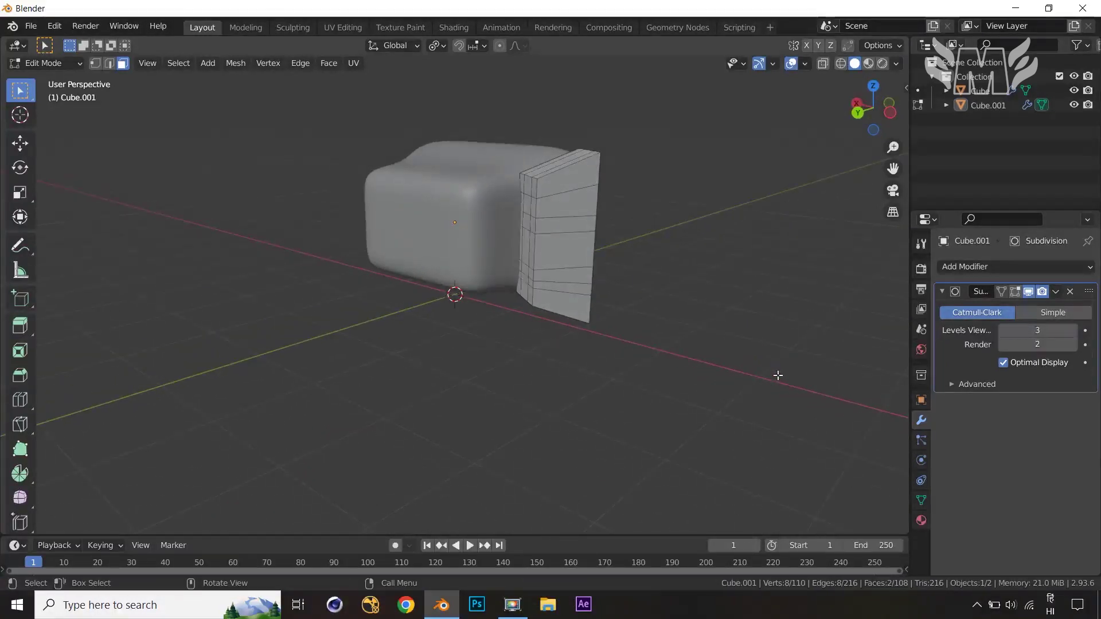
scroll(705, 236, "up", 2)
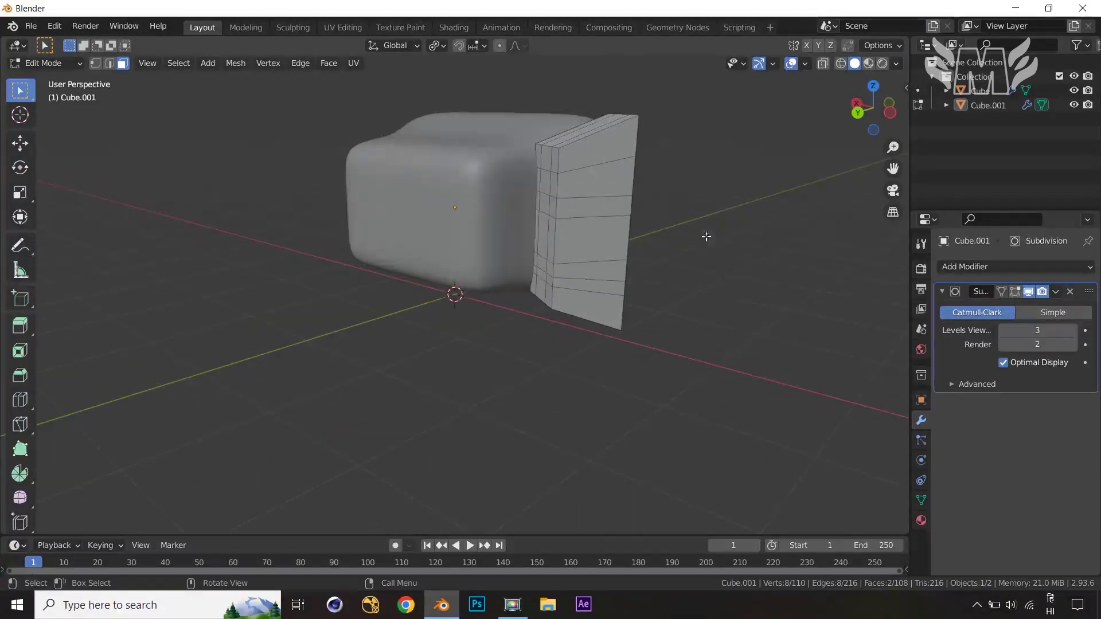
key("ctrl+r")
left_click(607, 201)
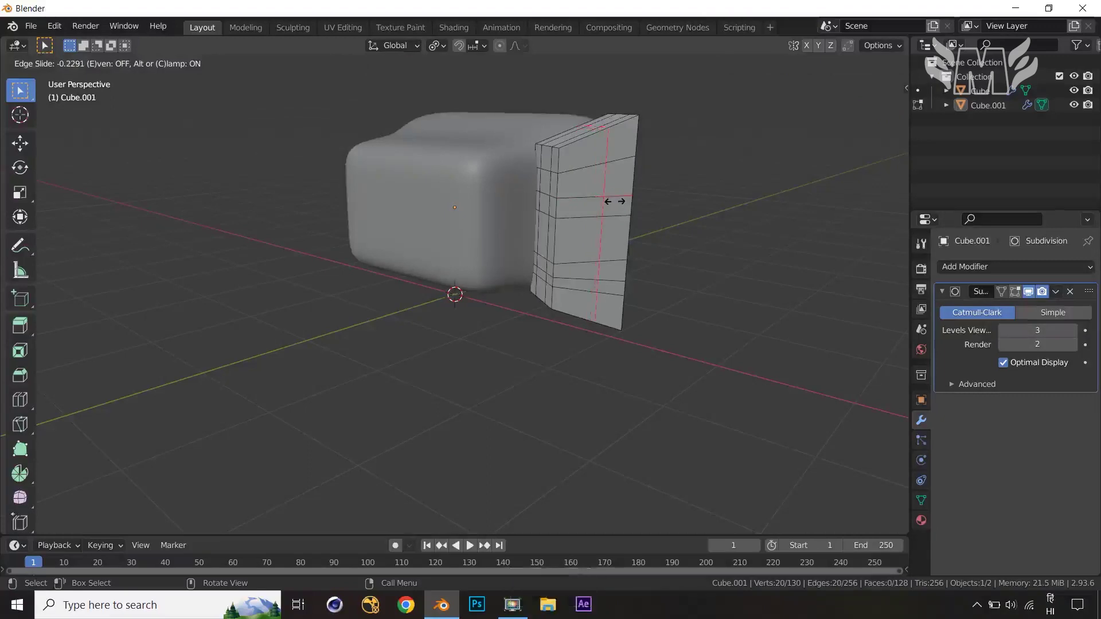
left_click(617, 203)
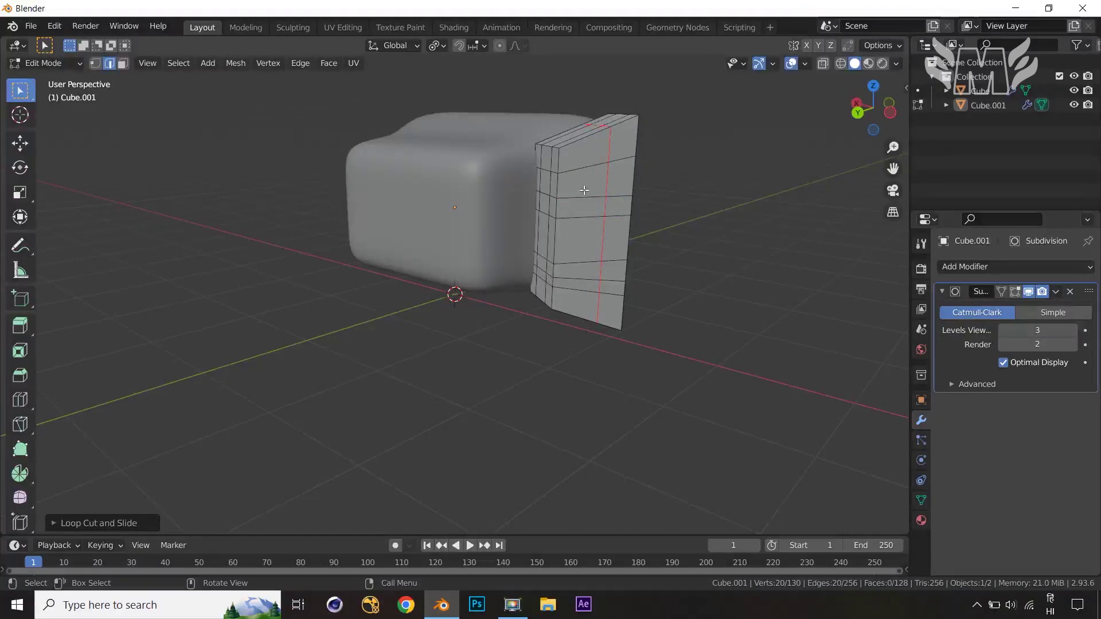
- In face select mode, select an upper and a lower horizontal band of faces wrapping from the side piece's outer face around its back edge
key("3")
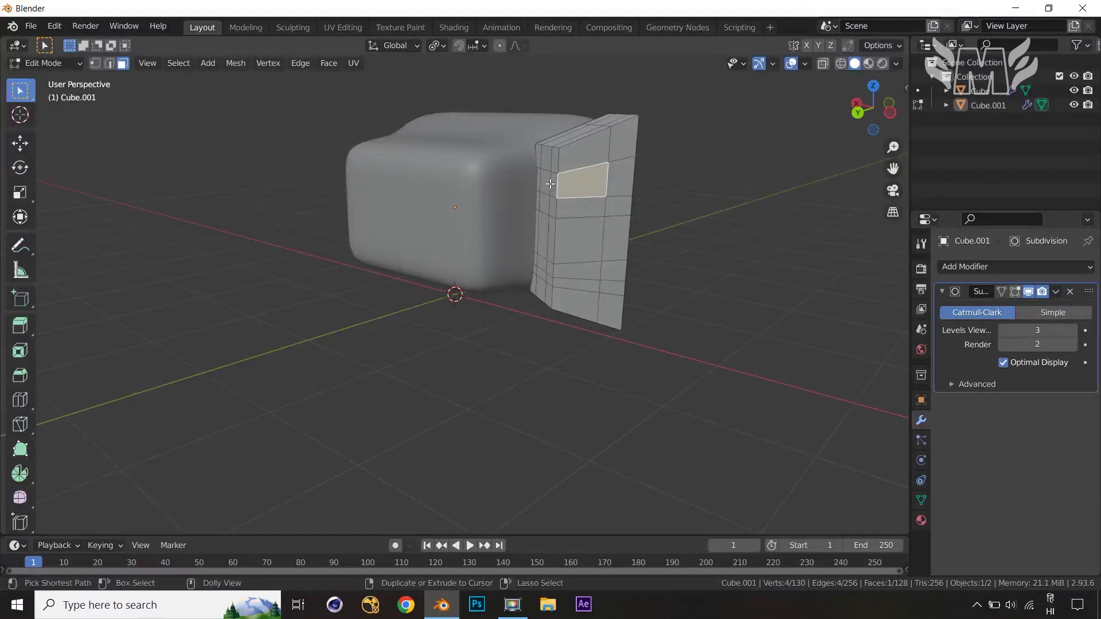
left_click(549, 184, "ctrl+shift")
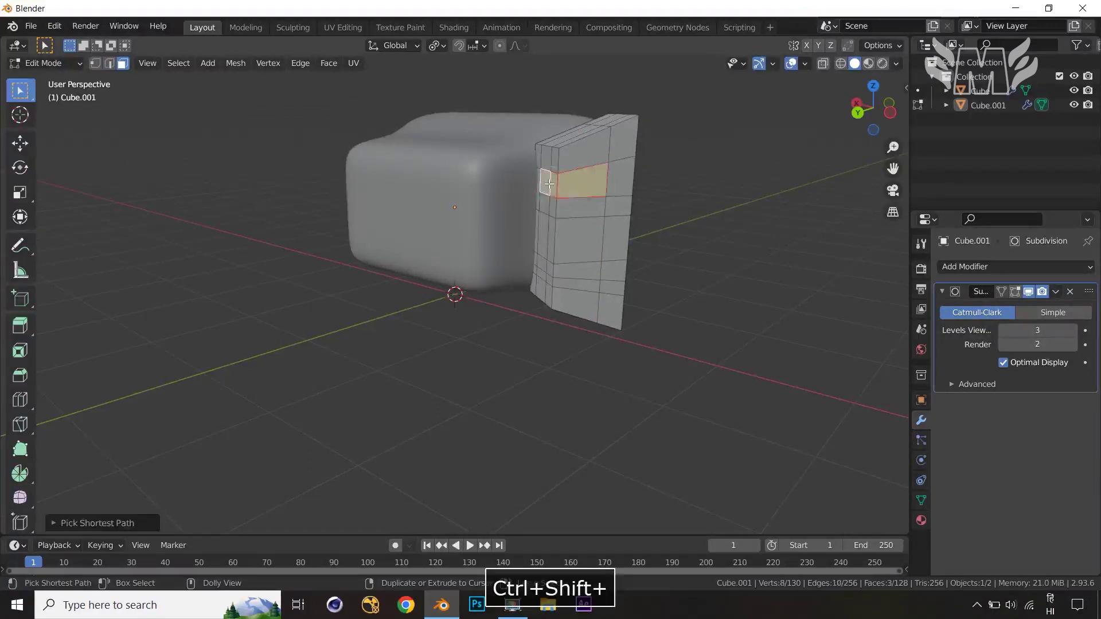
left_click(586, 271, "shift")
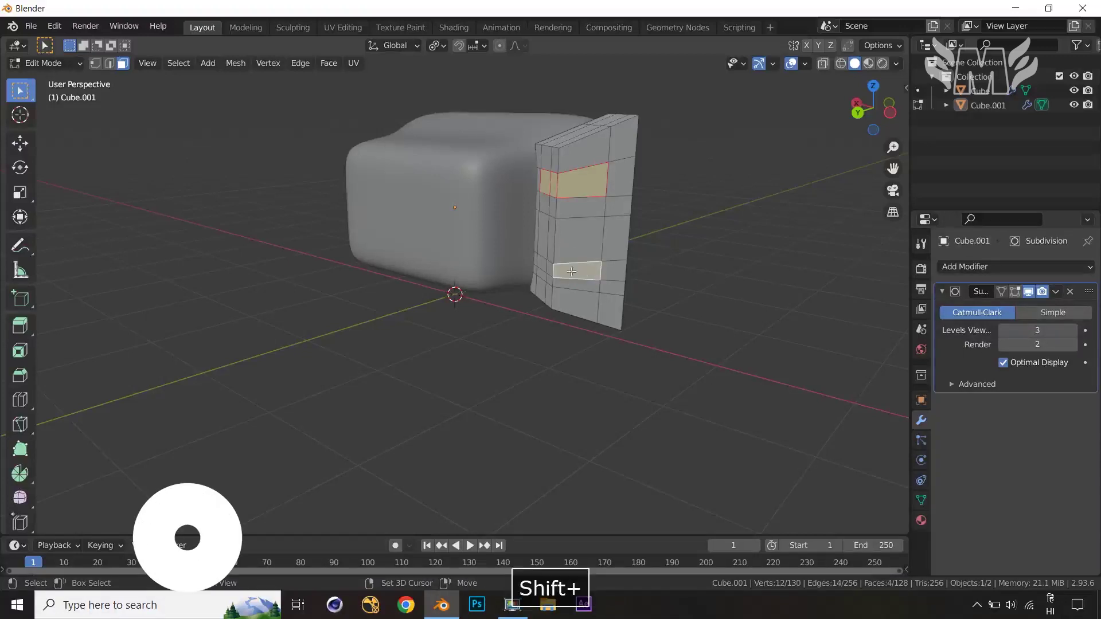
left_click(542, 266, "ctrl+shift")
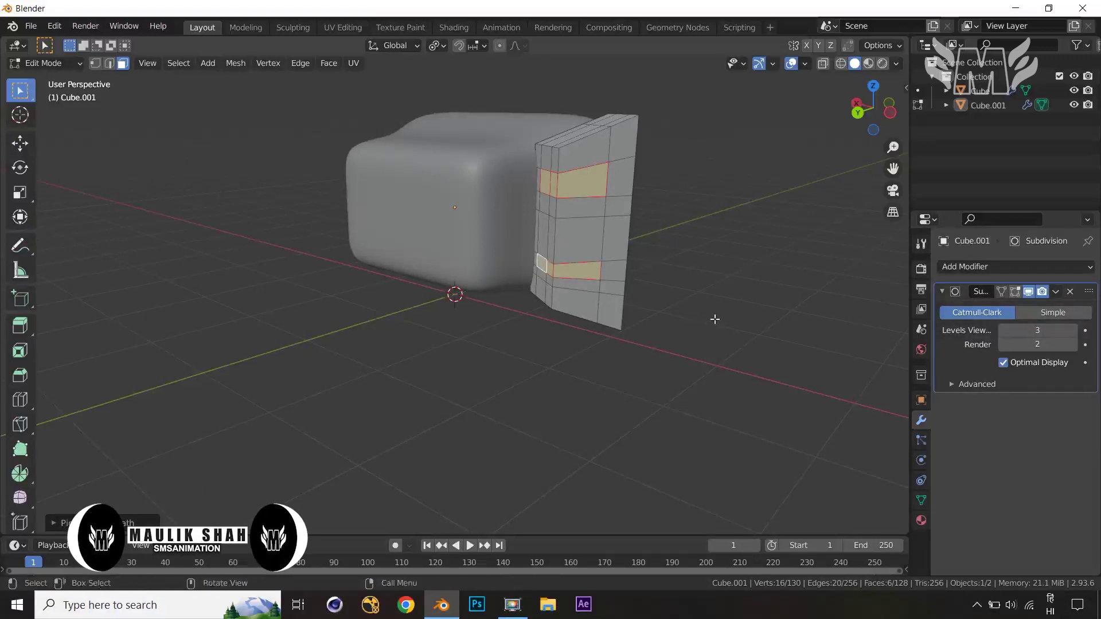
middle_click_drag(712, 314, 712, 327)
key("i")
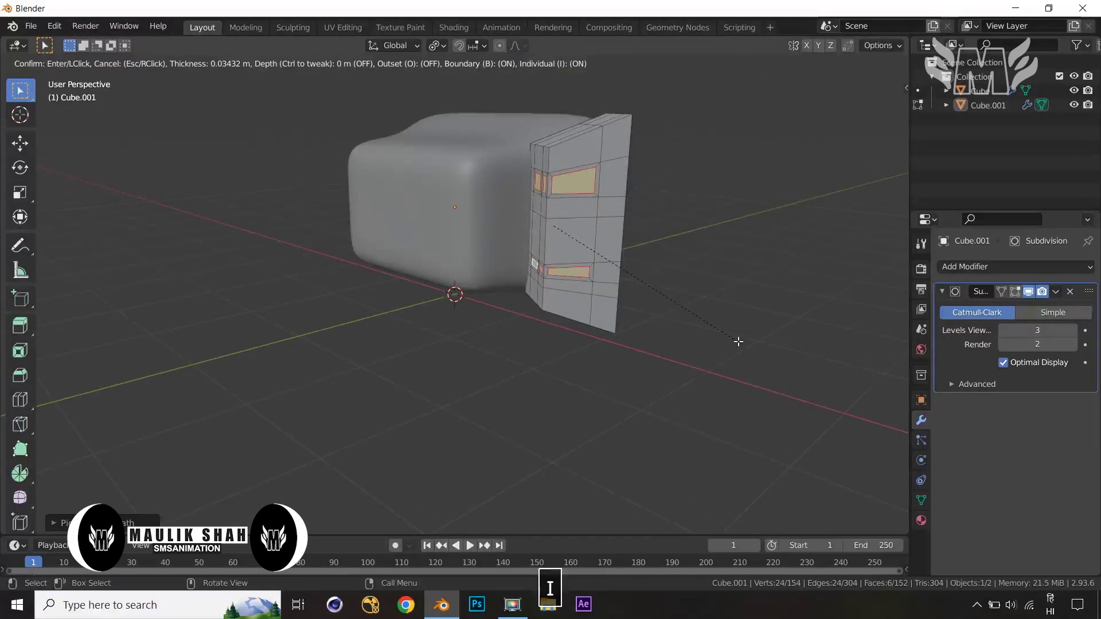
key("i")
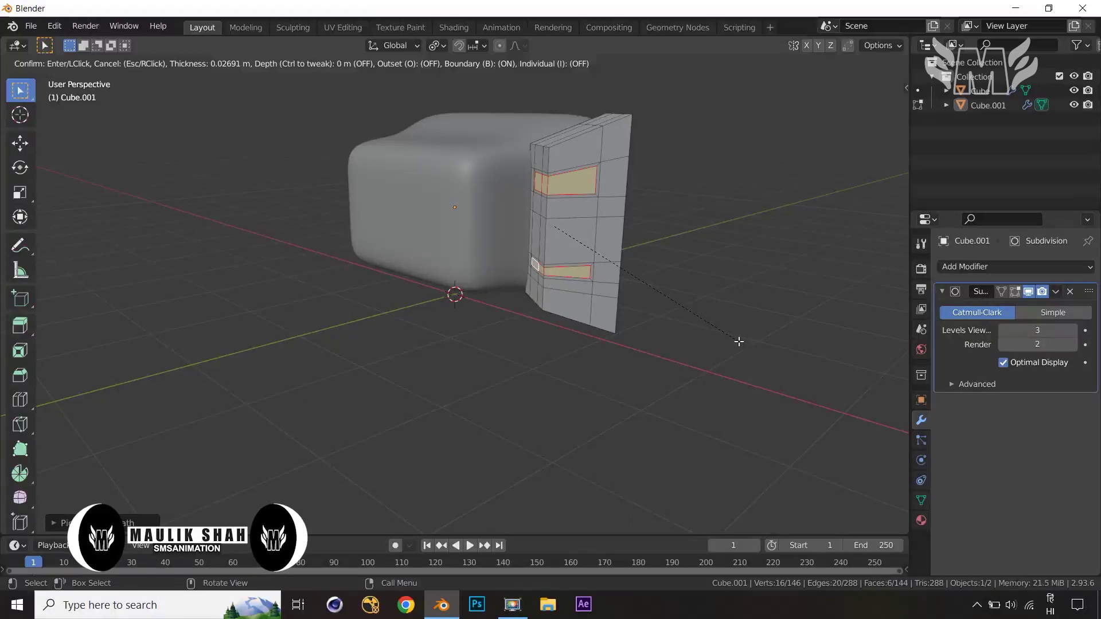
key("i")
key("Escape")
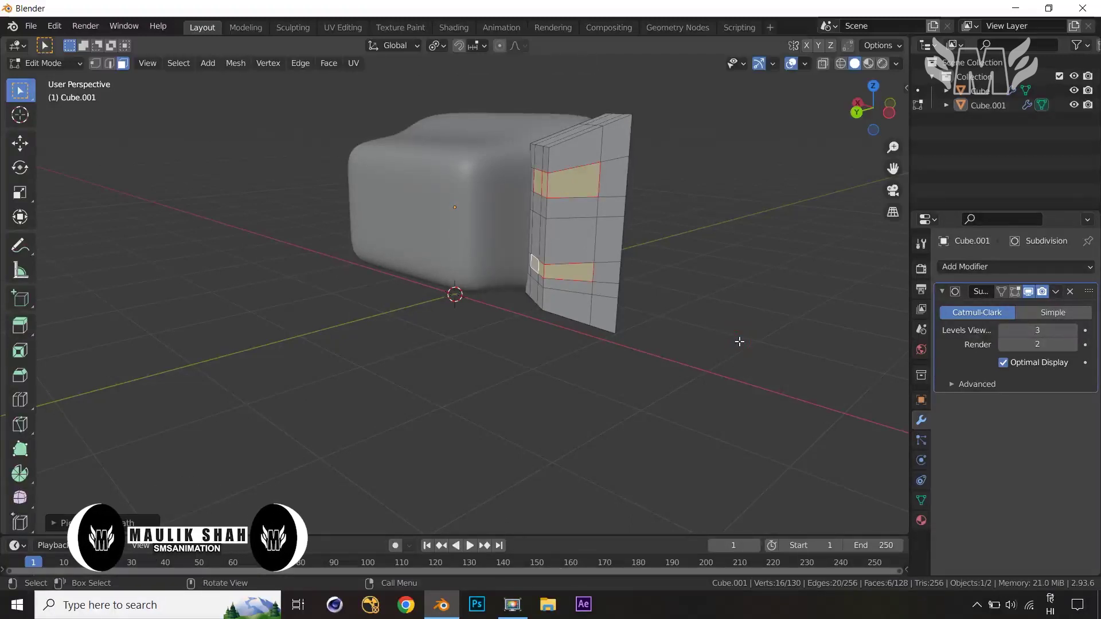
- Inset the two selected face bands as connected regions by about 0.021 m, with Individual off
key("i")
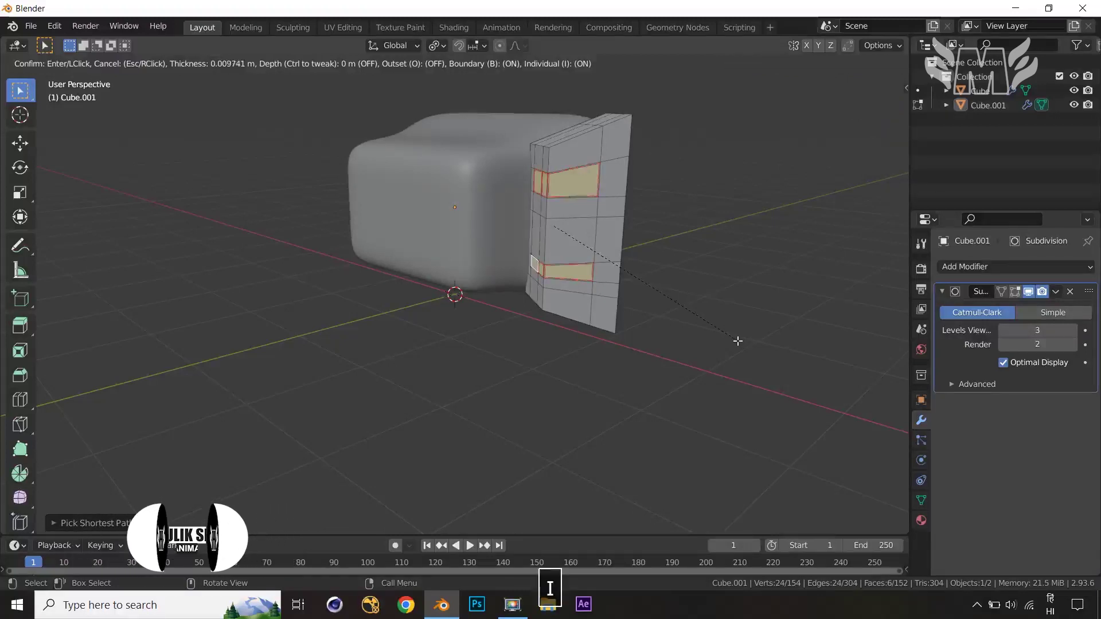
key("i")
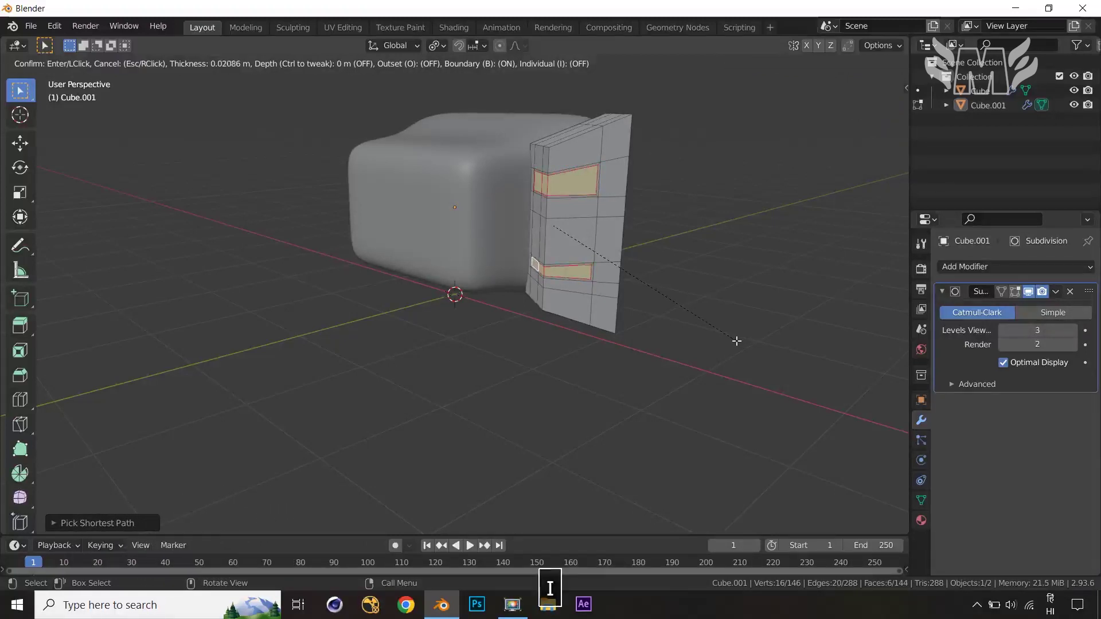
left_click(736, 341)
- Inset both bands again about 0.019 m with about -0.026 m depth, and return to Object Mode
key("i")
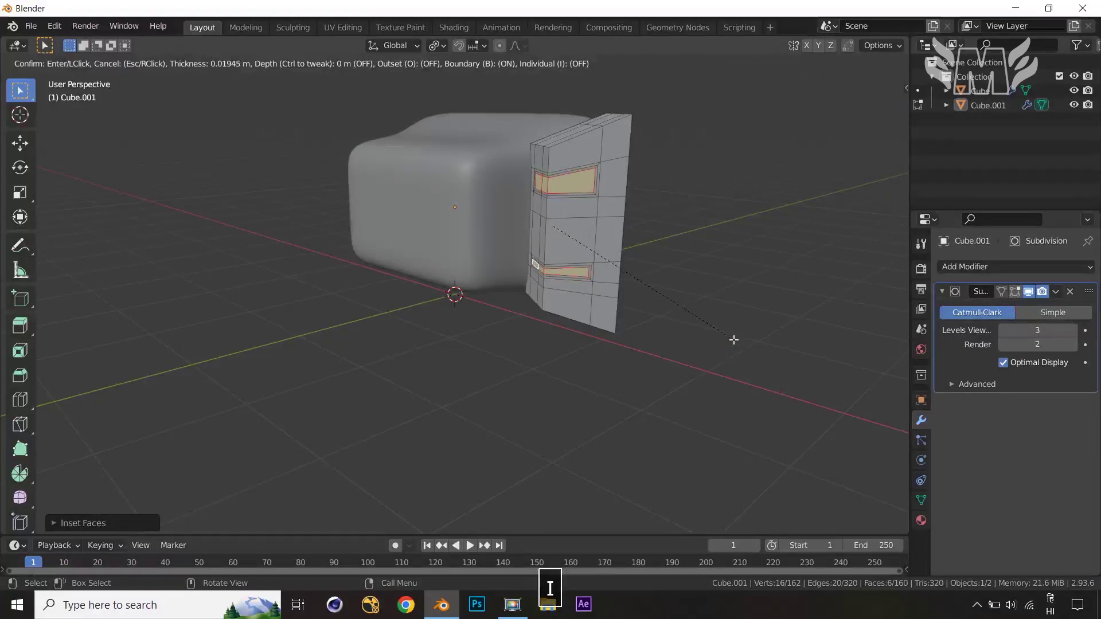
key("ctrl")
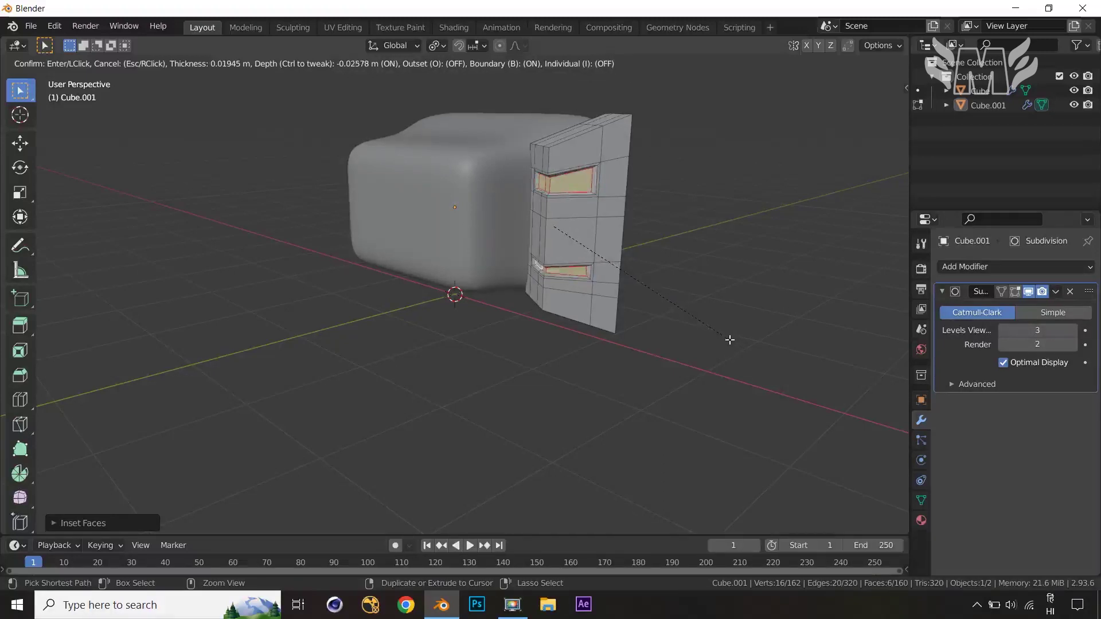
left_click(728, 340)
key("Tab")
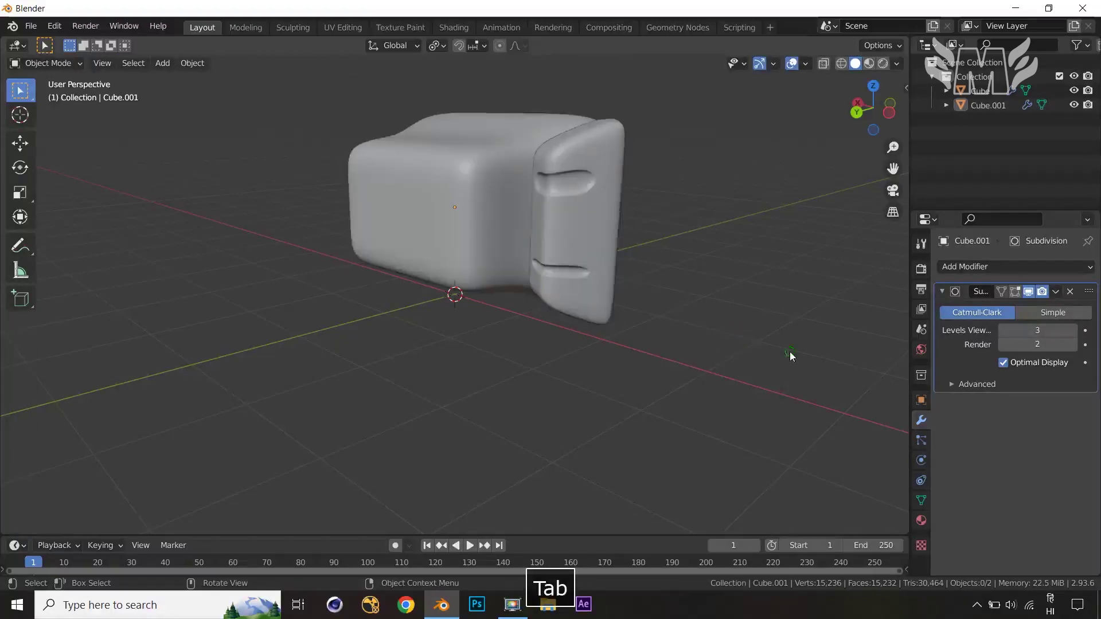
- Add a Mirror modifier on the X axis to the side piece to duplicate it on the body's opposite side
middle_click_drag(789, 355, 612, 361)
left_click(327, 181)
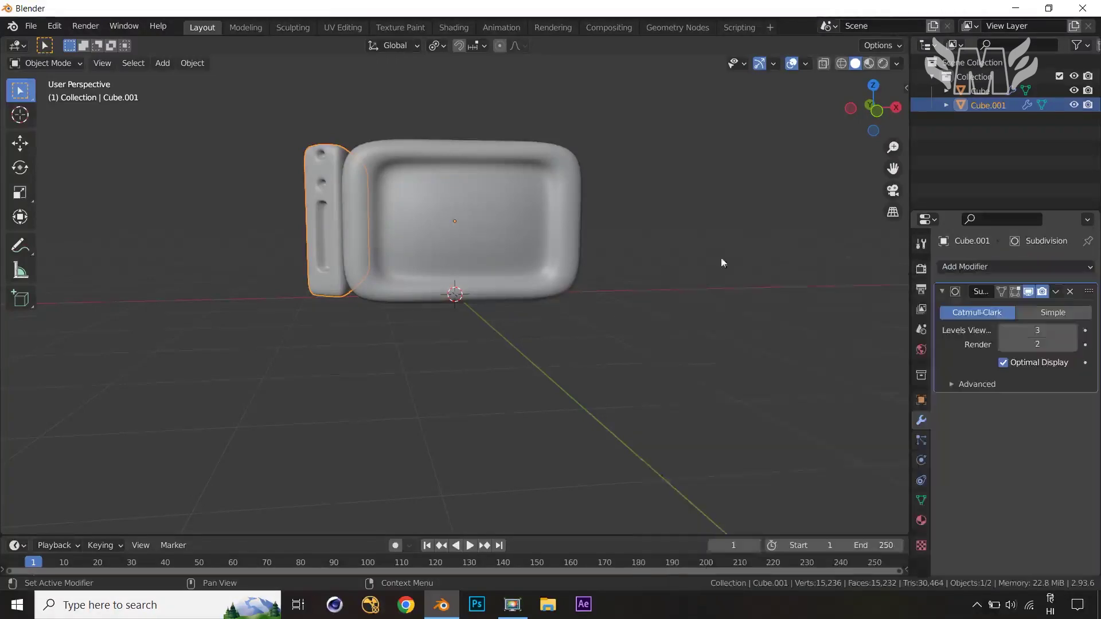
left_click(1044, 266)
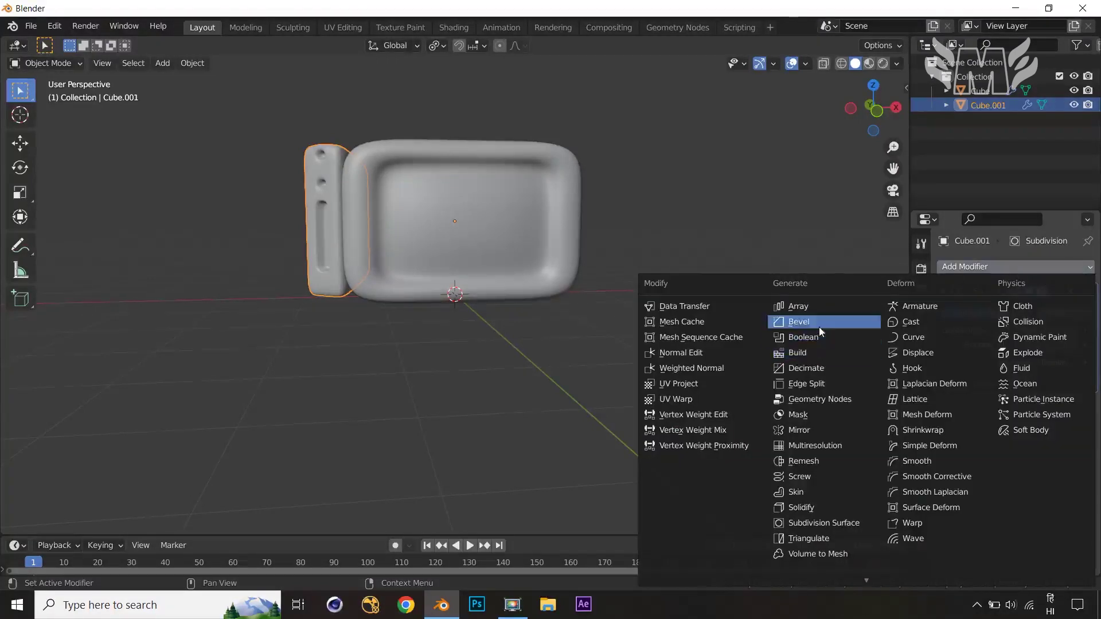
left_click(803, 430)
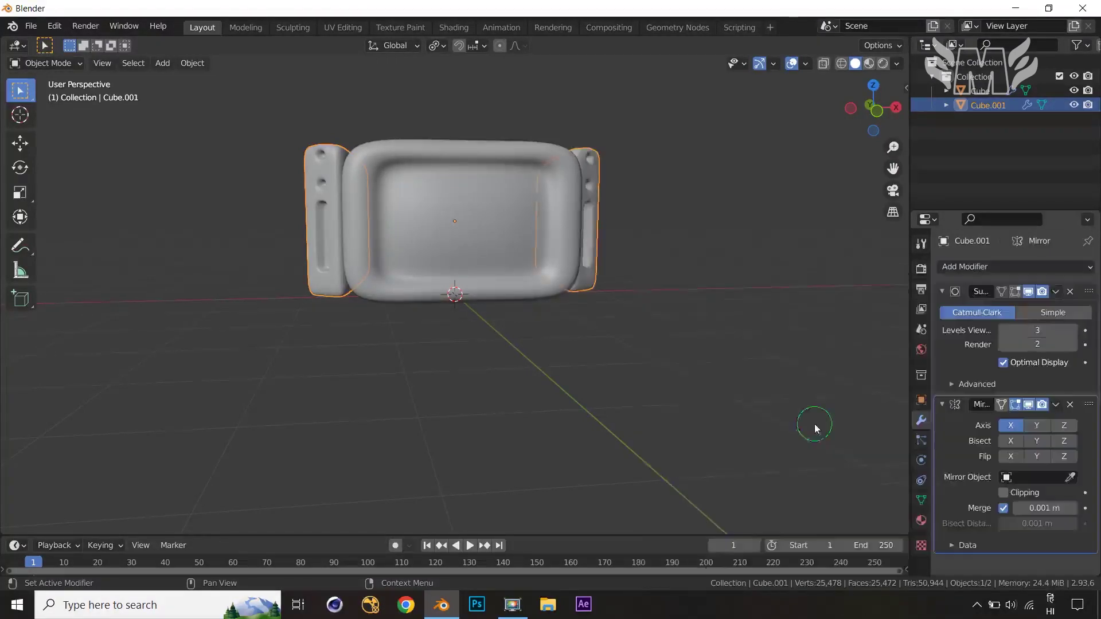
left_click(679, 349)
middle_click_drag(680, 349, 658, 319)
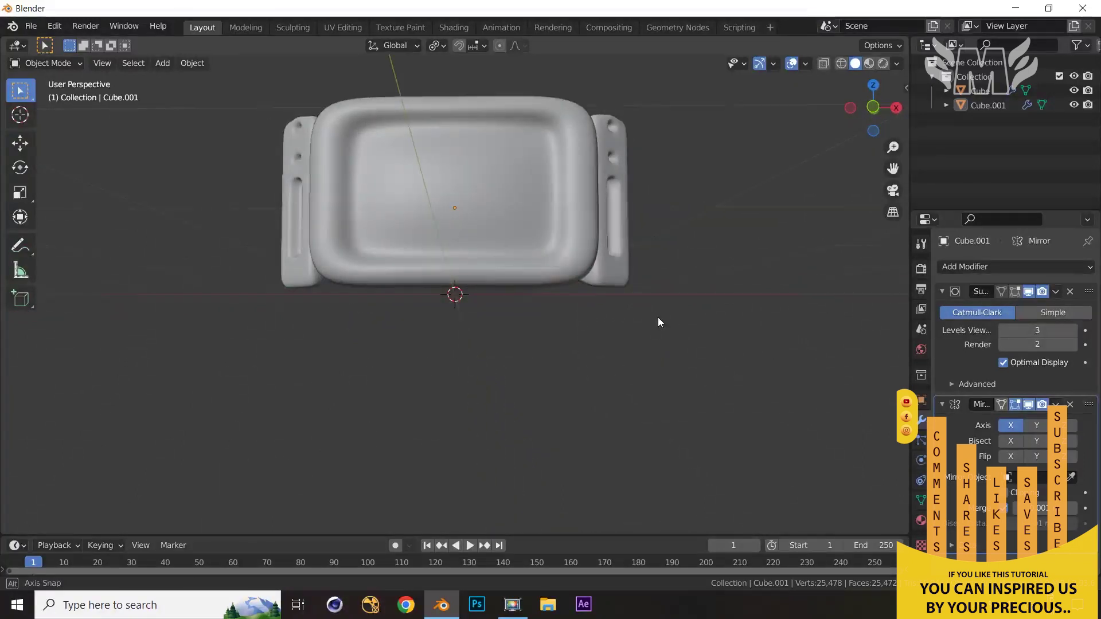
- In front view, move the body and side pieces together up about 1 m along Z
key("KP_End")
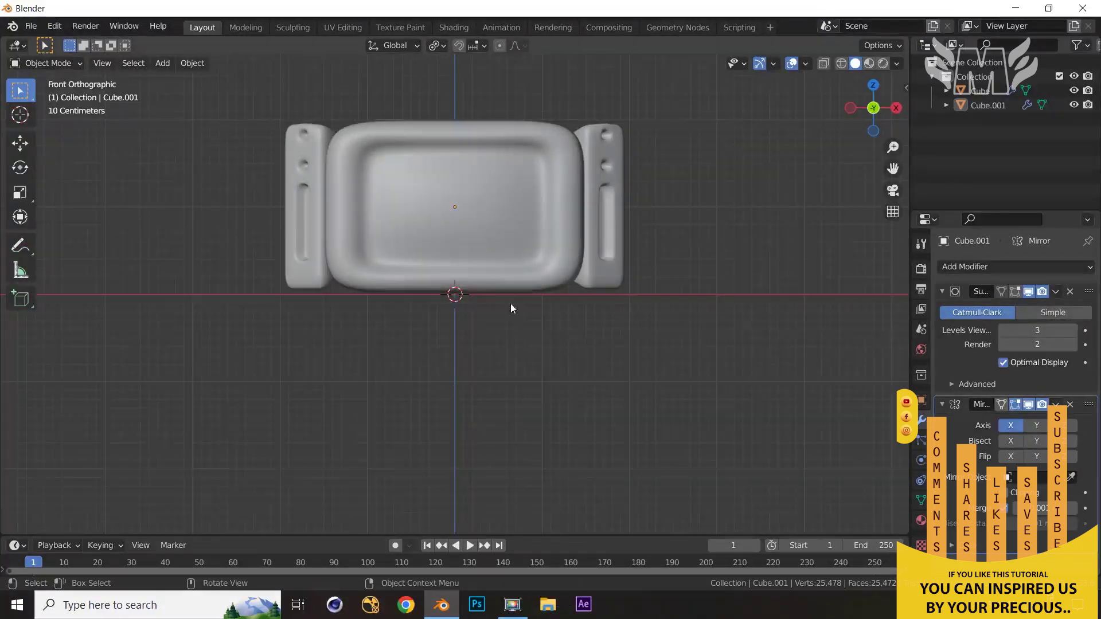
key("a")
key("g")
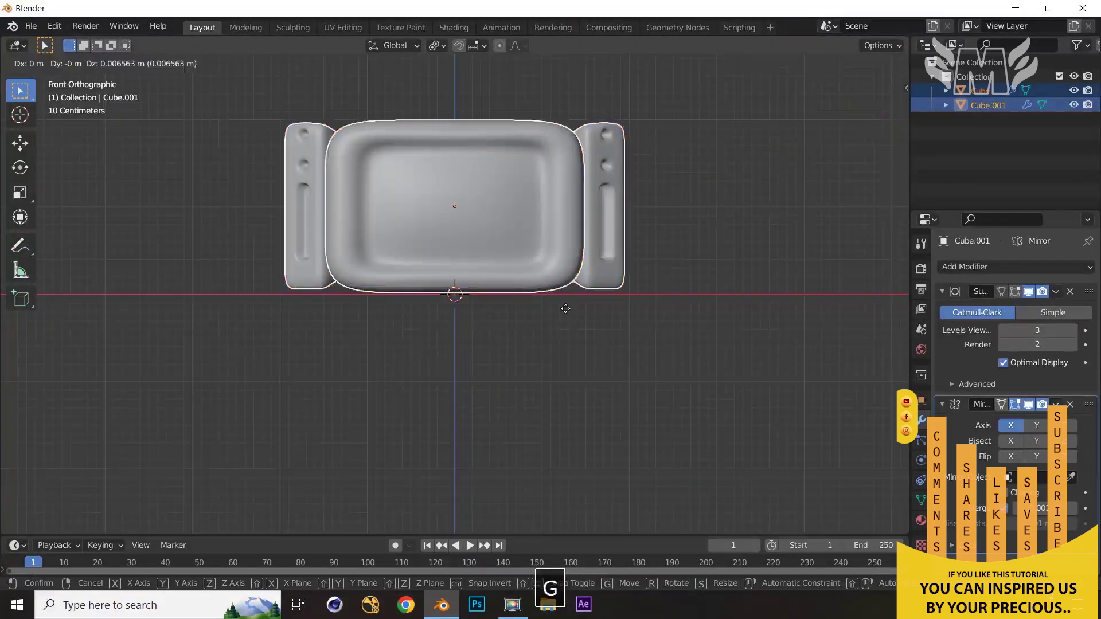
key("z")
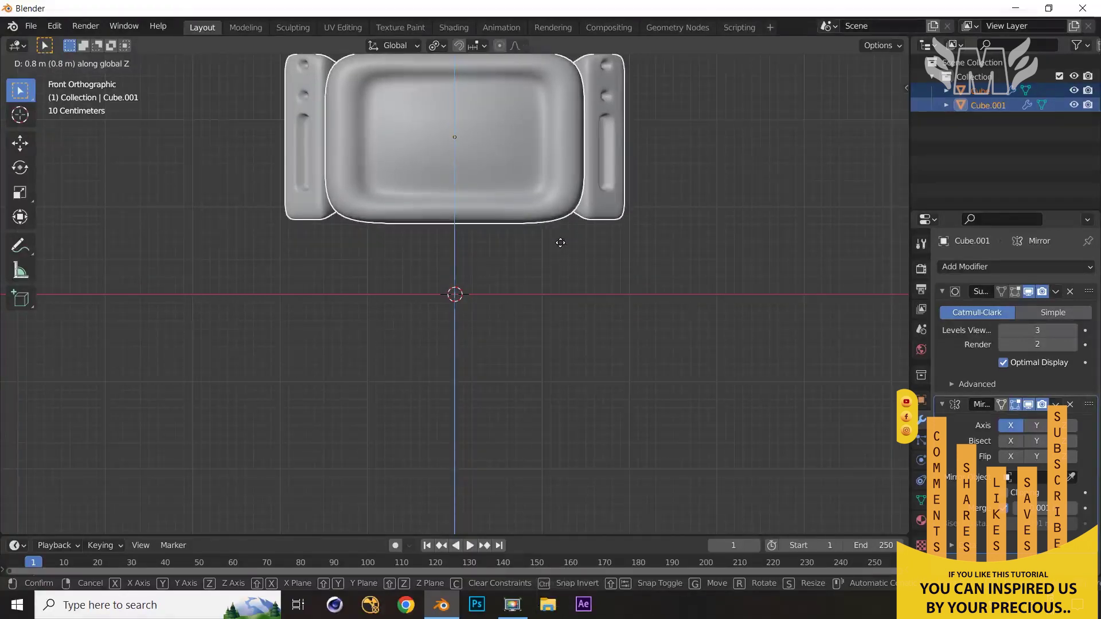
left_click(561, 223)
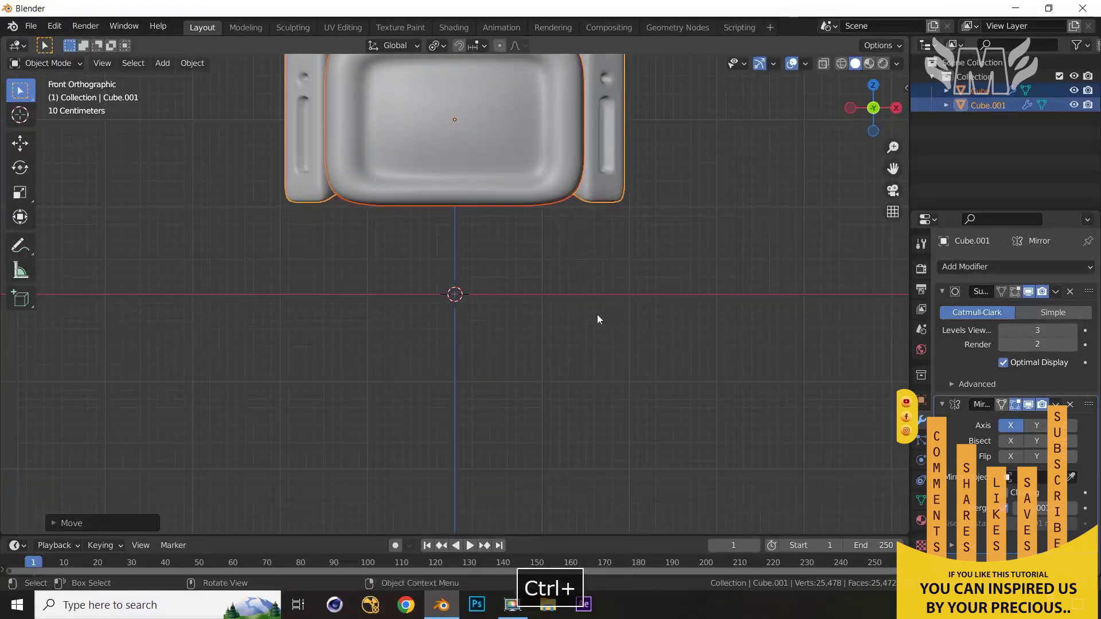
left_click(645, 383)
- Add a cube at the world origin below the body and enter Edit Mode on it
key("shift+a")
mouse_move(615, 294)
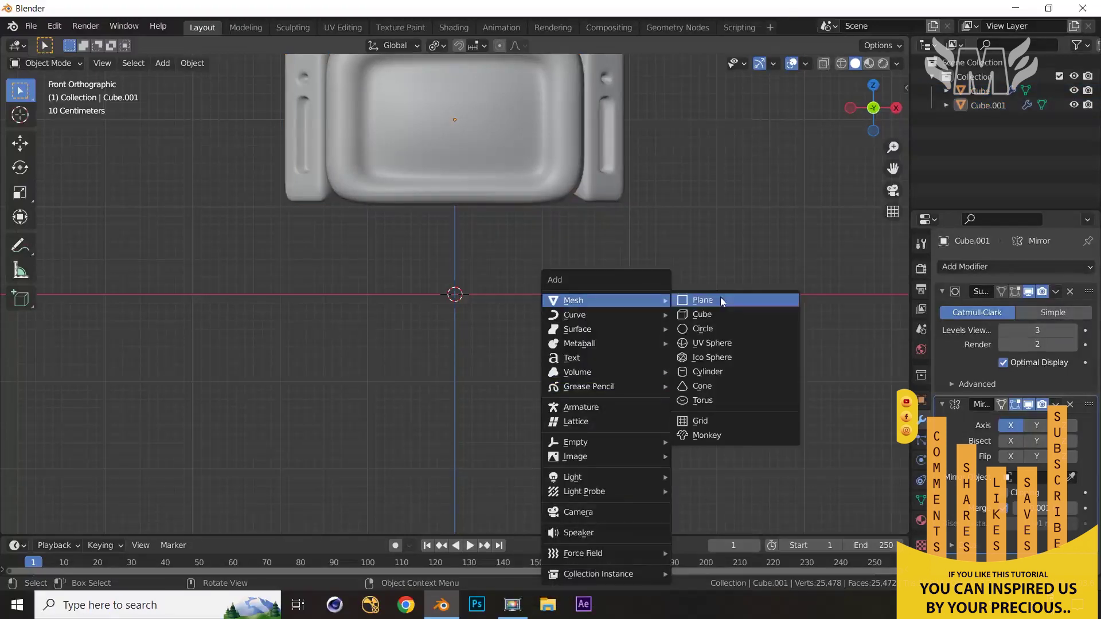
left_click(722, 312)
middle_click_drag(695, 349, 669, 393)
key("Tab")
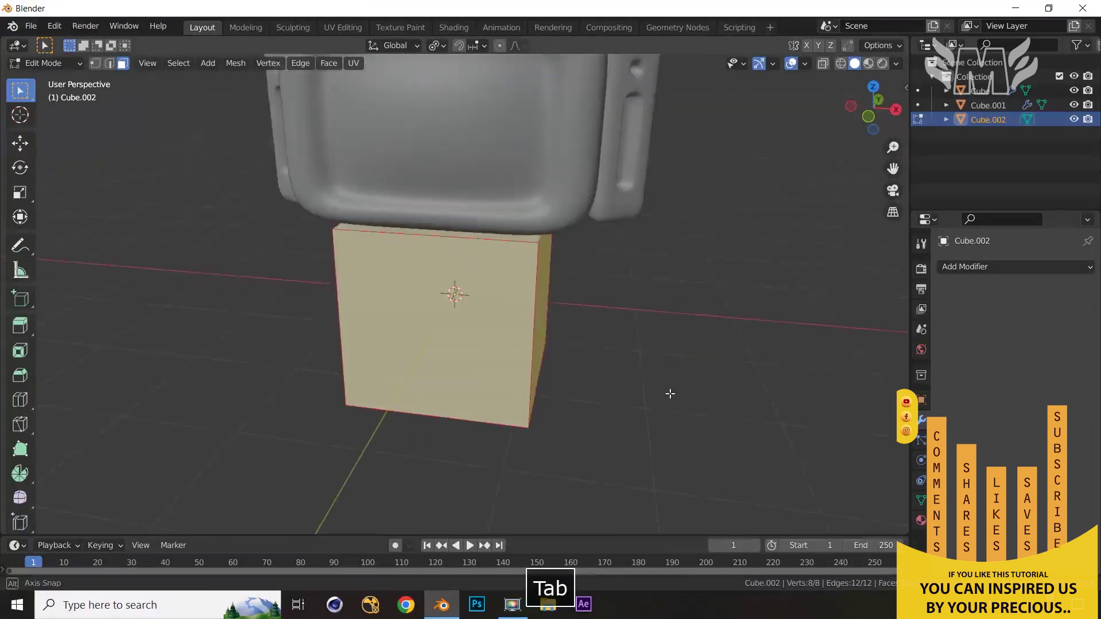
- Edge-slide the new cube's top face down to half the cube's height
key("3")
left_click(523, 238)
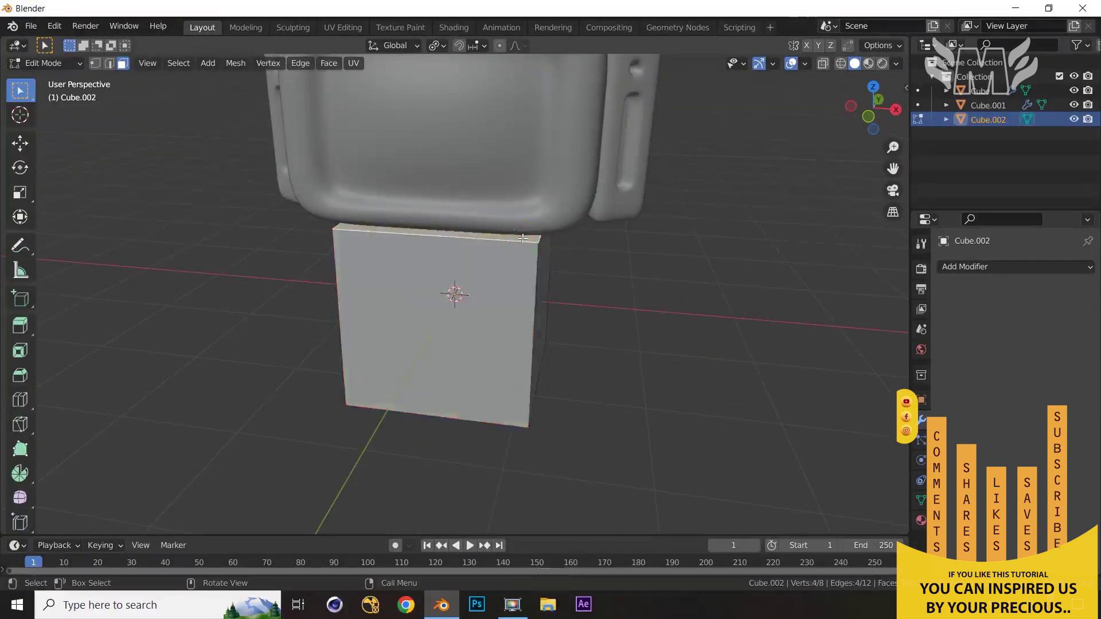
key("End")
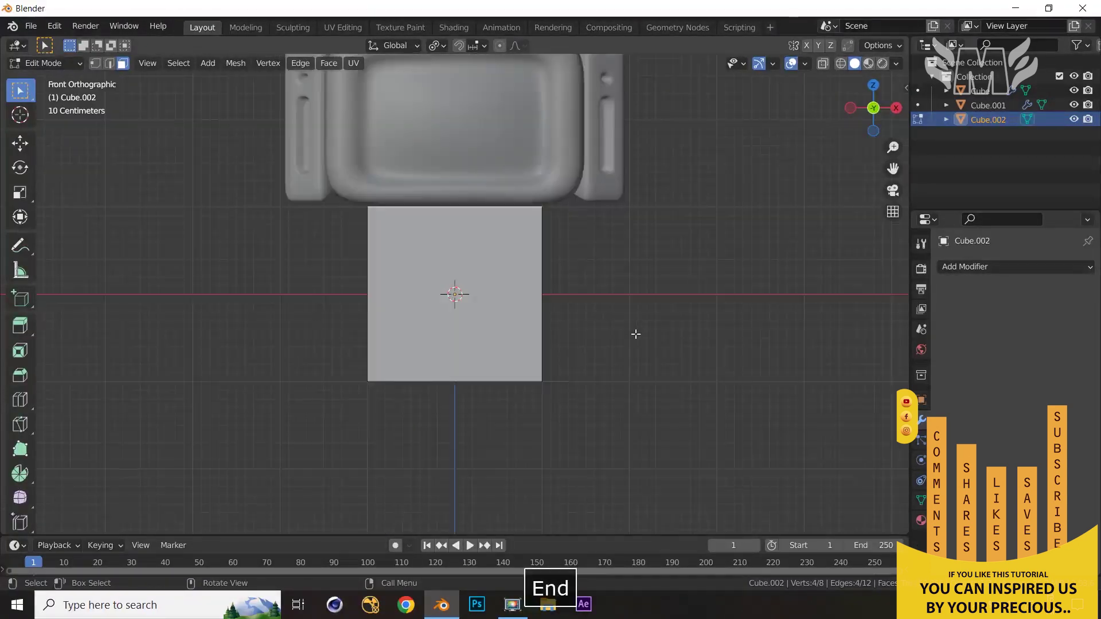
key("g")
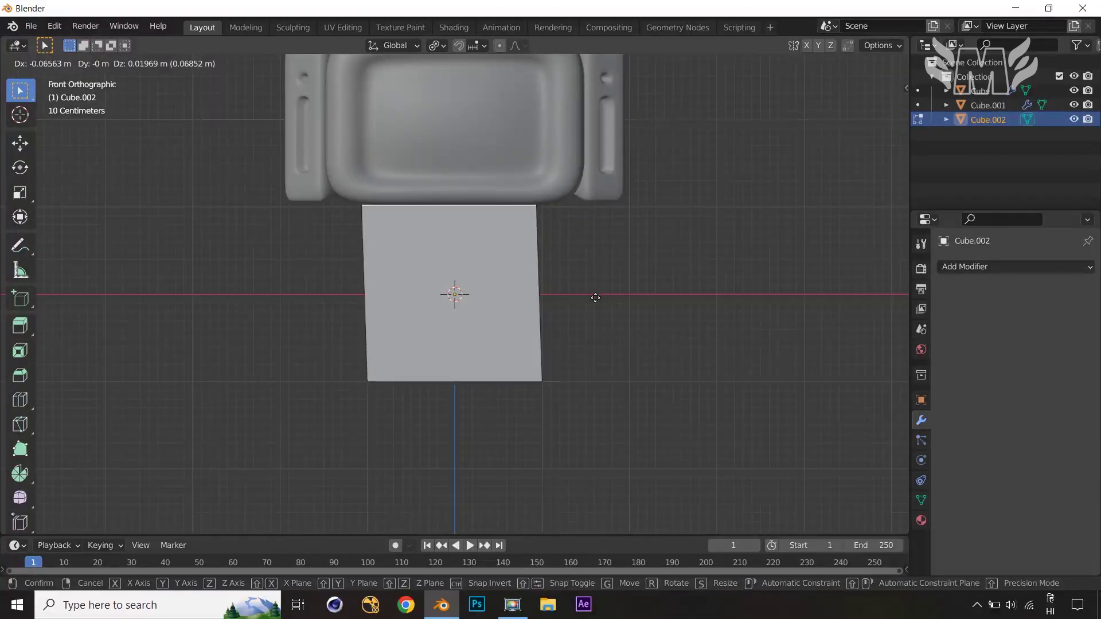
key("g")
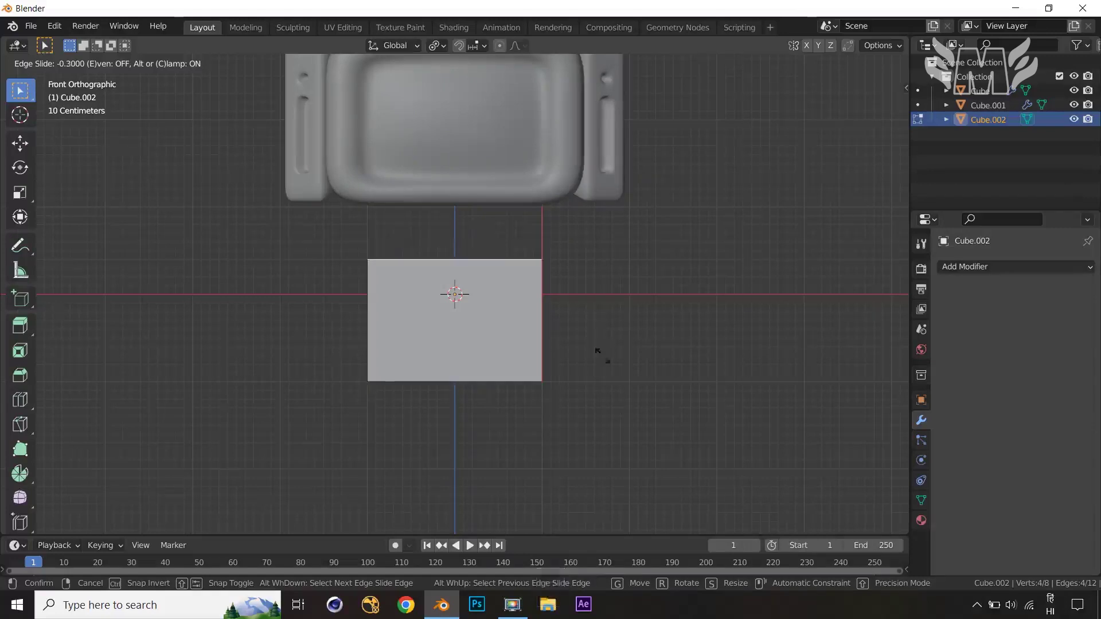
left_click(629, 379)
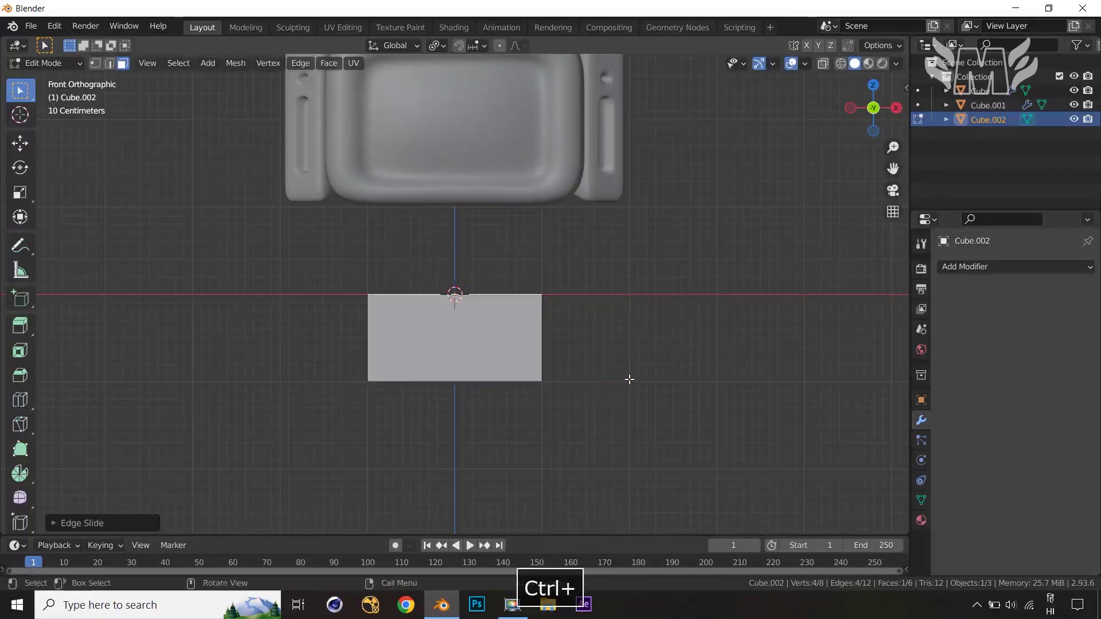
- Move the whole halved block's mesh up 1 m along Z so its base sits on the origin
key("a")
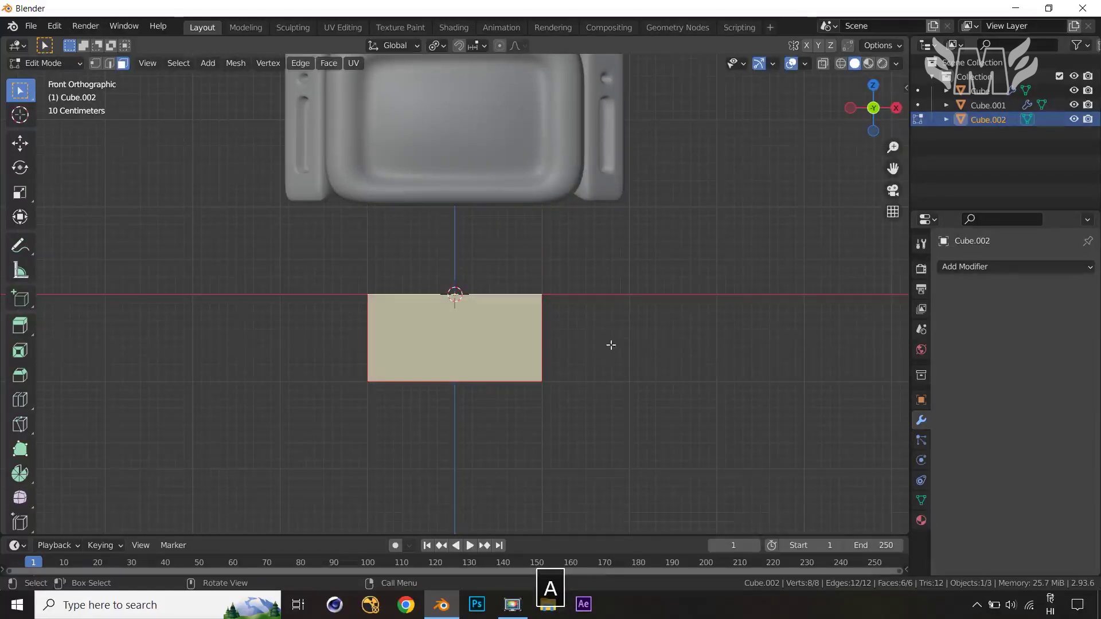
key("g")
key("z")
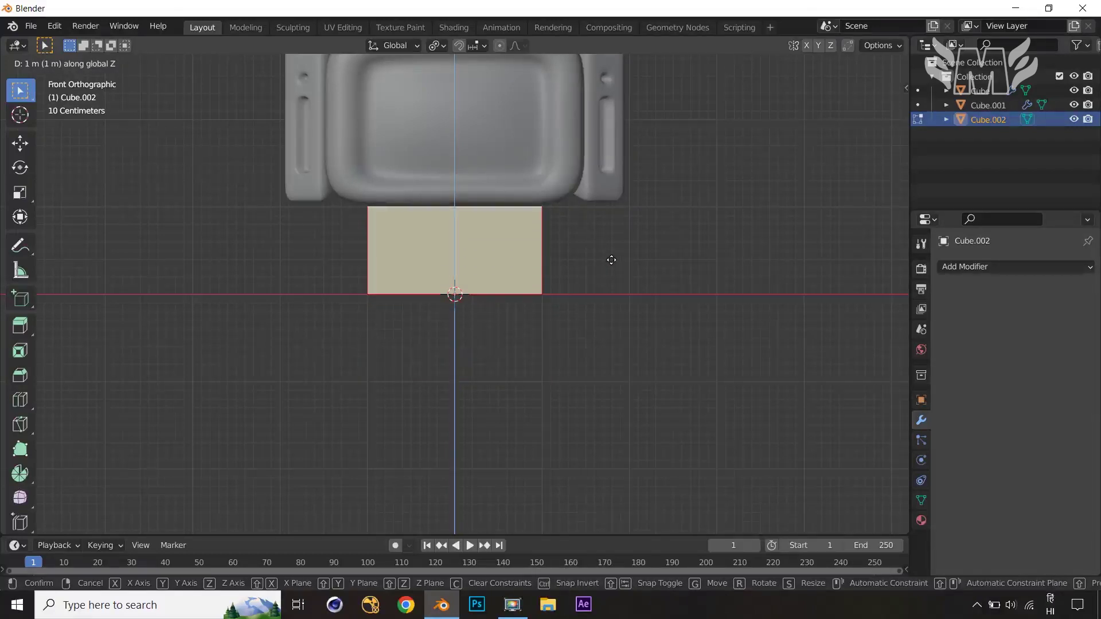
left_click(611, 259)
left_click(680, 350)
- Add a Subdivision Surface modifier to the block with 3 viewport levels
middle_click_drag(681, 366, 574, 395)
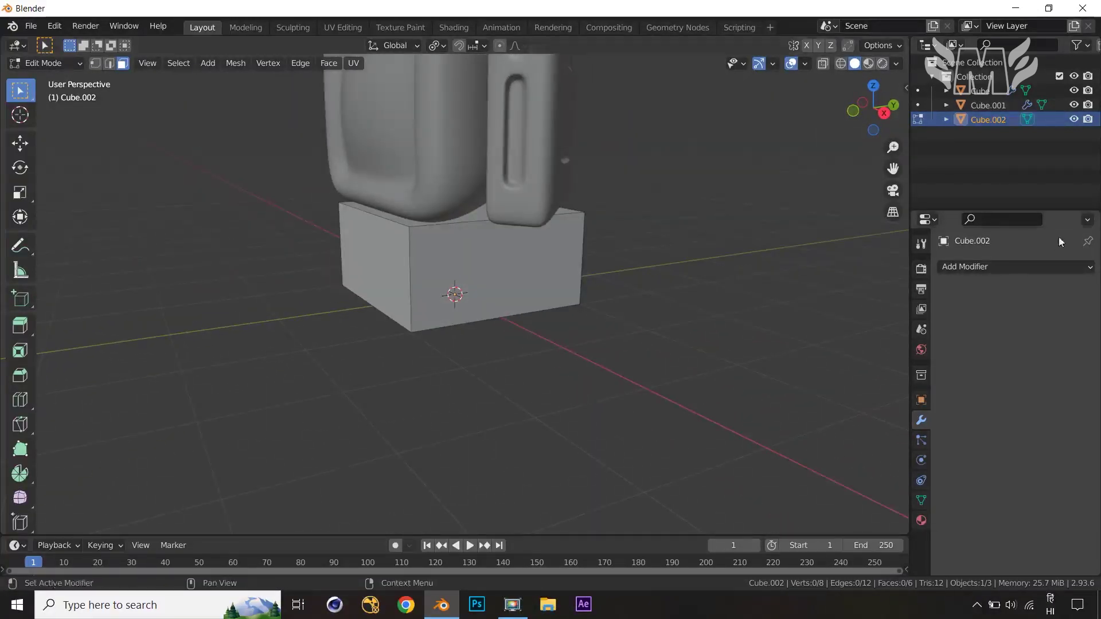
left_click(1017, 267)
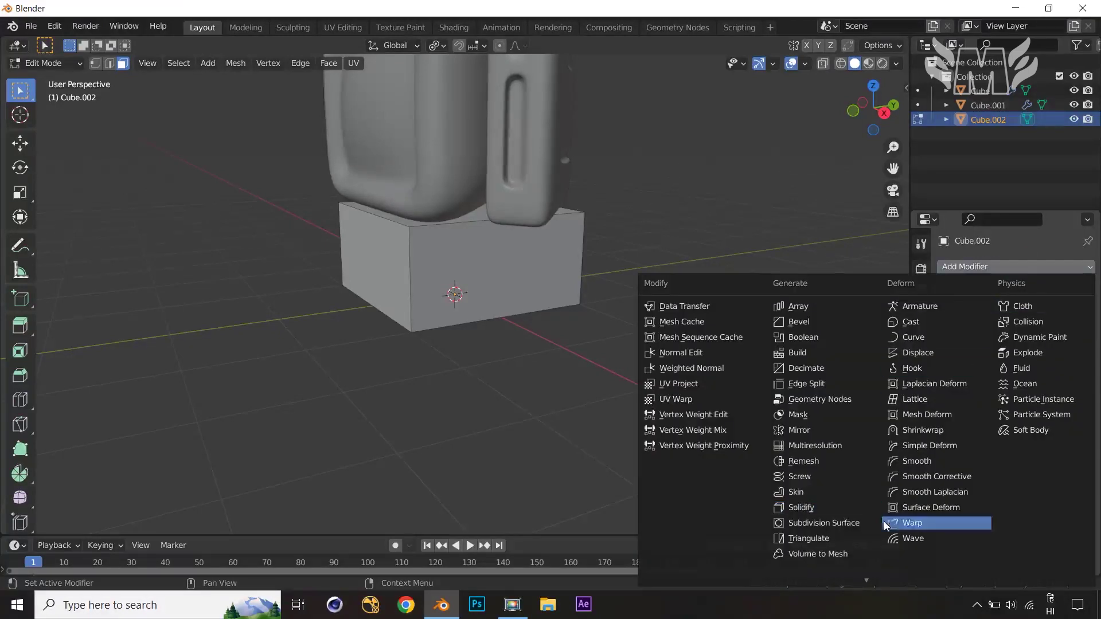
left_click(864, 525)
left_click(1074, 330)
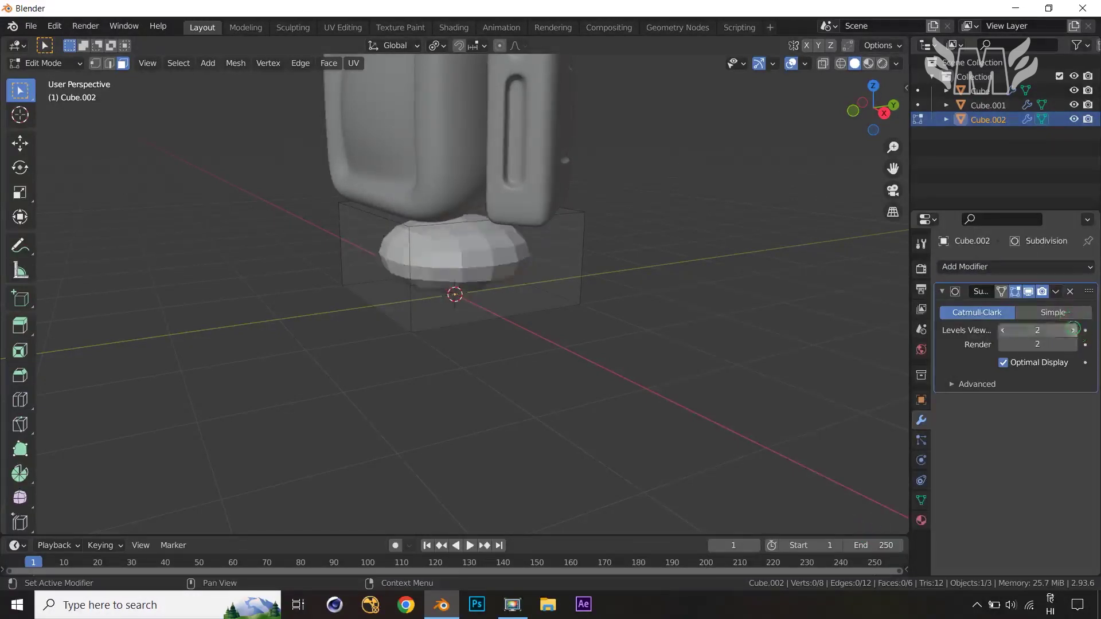
left_click(1074, 331)
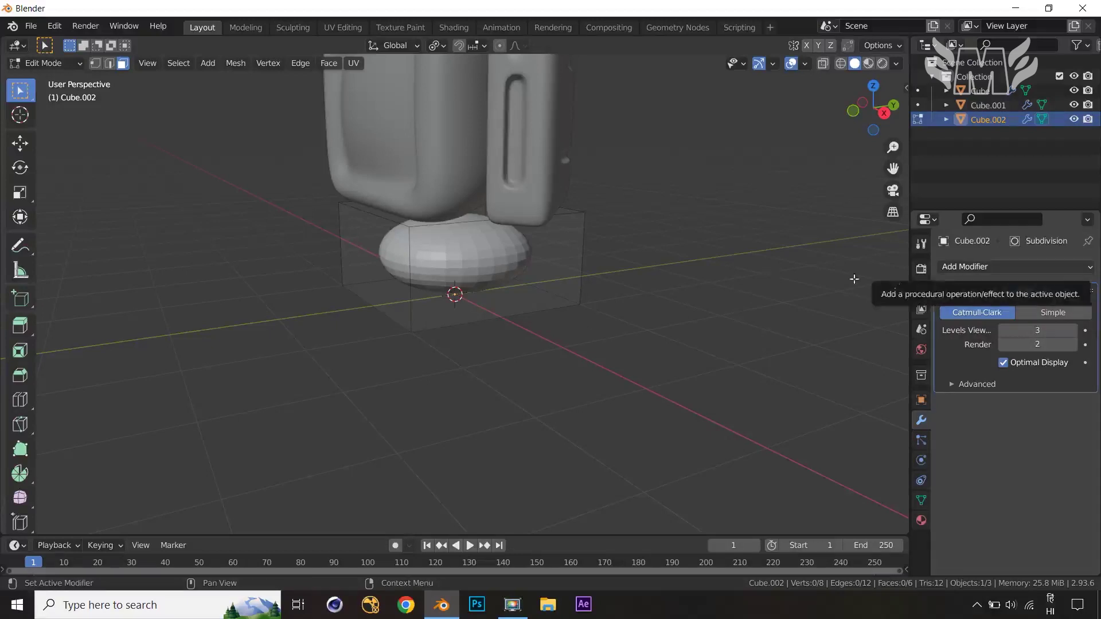
- Shade the subdivided block smooth in Object Mode and enable Auto Smooth for its normals
key("Tab")
right_click(507, 259)
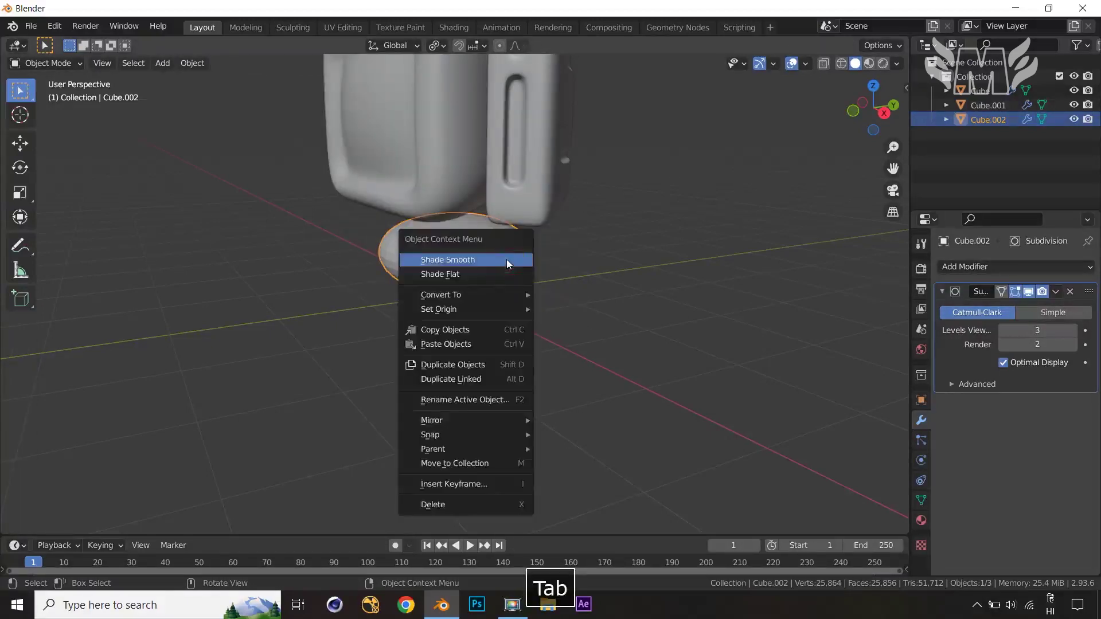
left_click(507, 259)
left_click(921, 501)
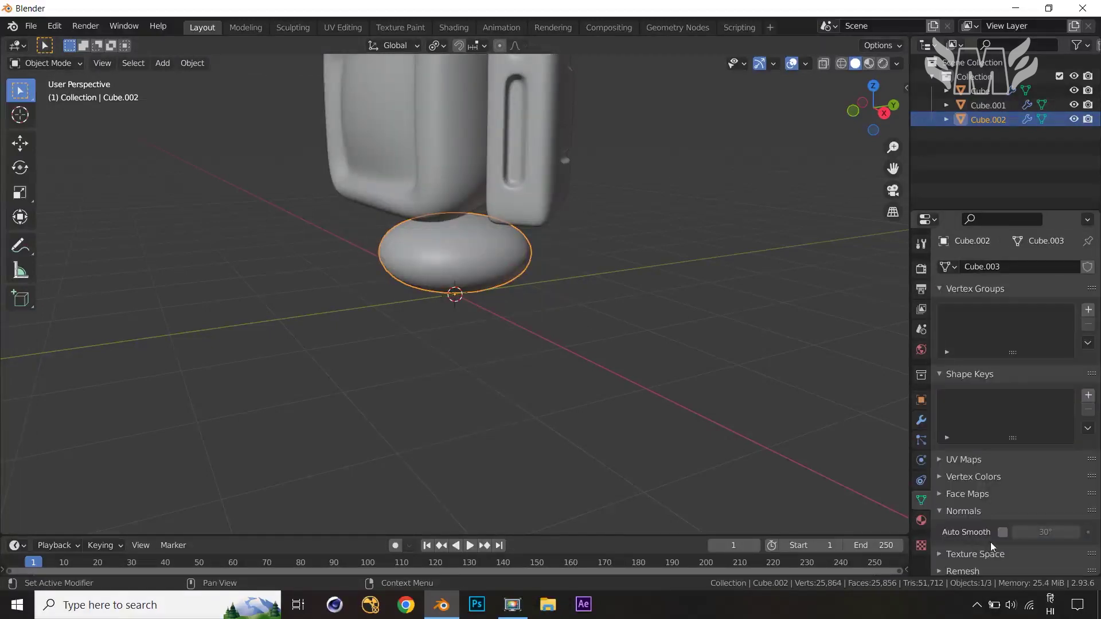
left_click(1002, 532)
- Add a centred horizontal loop cut around the block at half its height in Edit Mode
key("Tab")
middle_click_drag(575, 332, 881, 267)
key("ctrl+r")
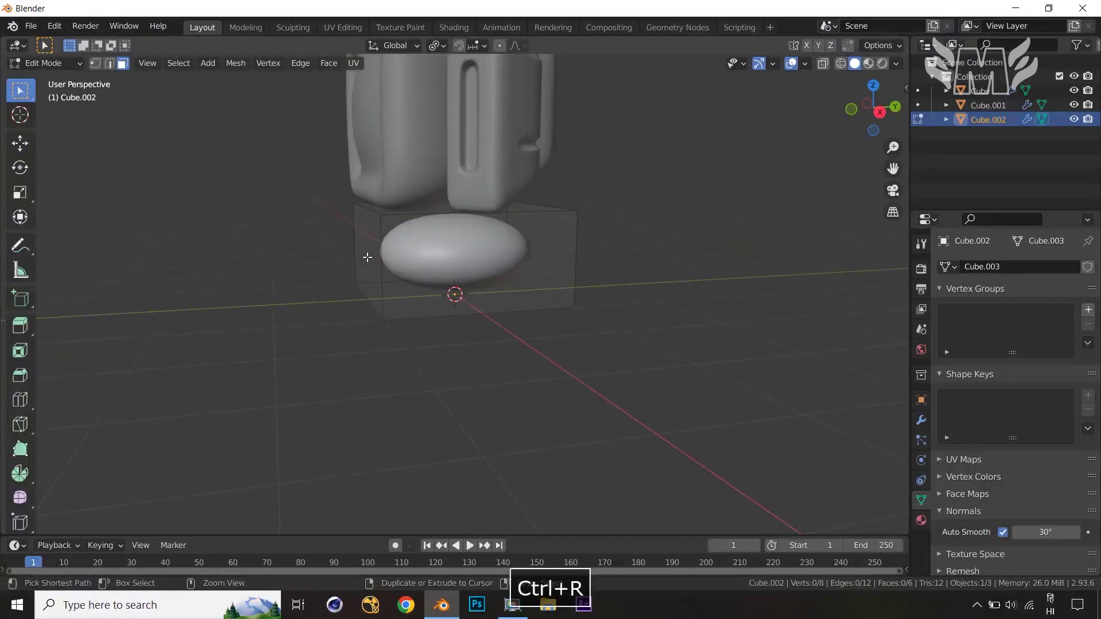
left_click(383, 253)
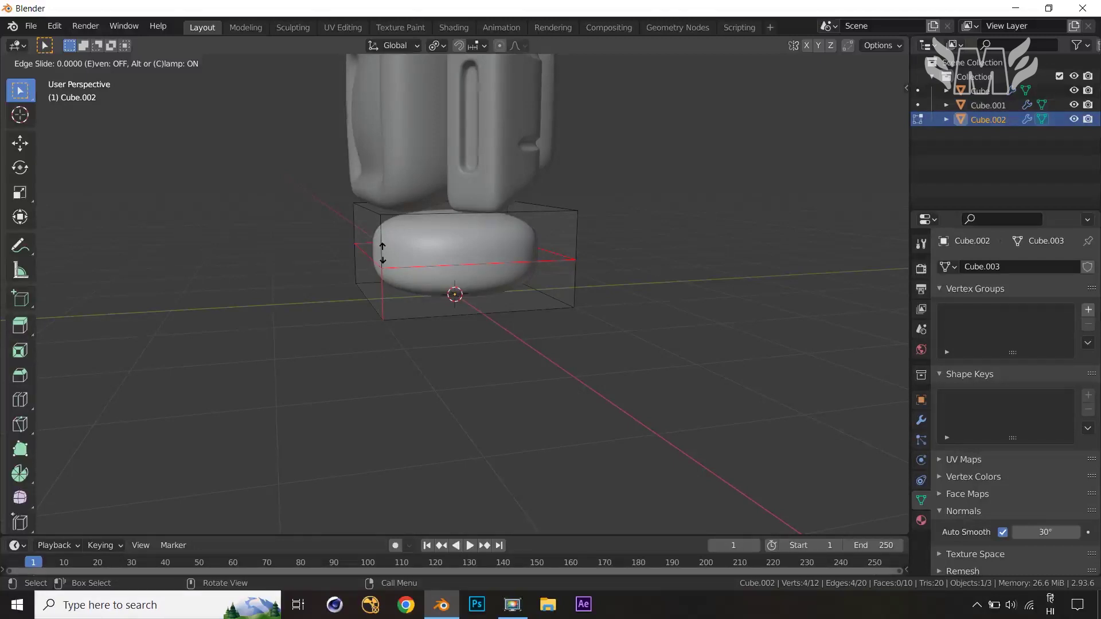
right_click(383, 252)
- Add a centred vertical loop cut dividing the block front from back and bevel it about 0.709 m wide
middle_click_drag(554, 298, 542, 297)
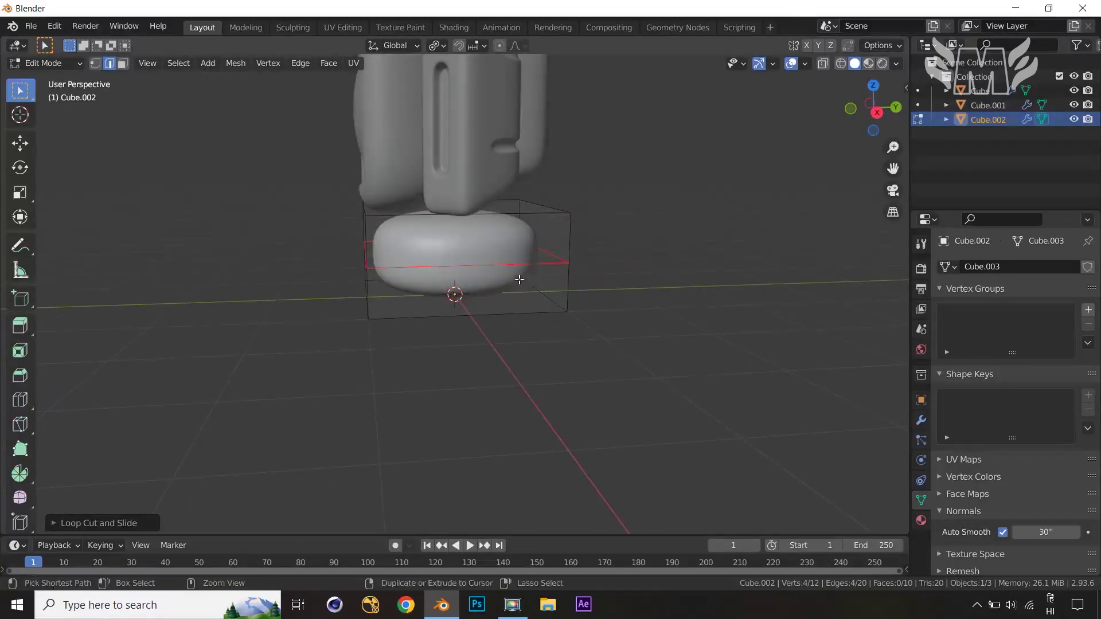
key("ctrl+r")
left_click(492, 253)
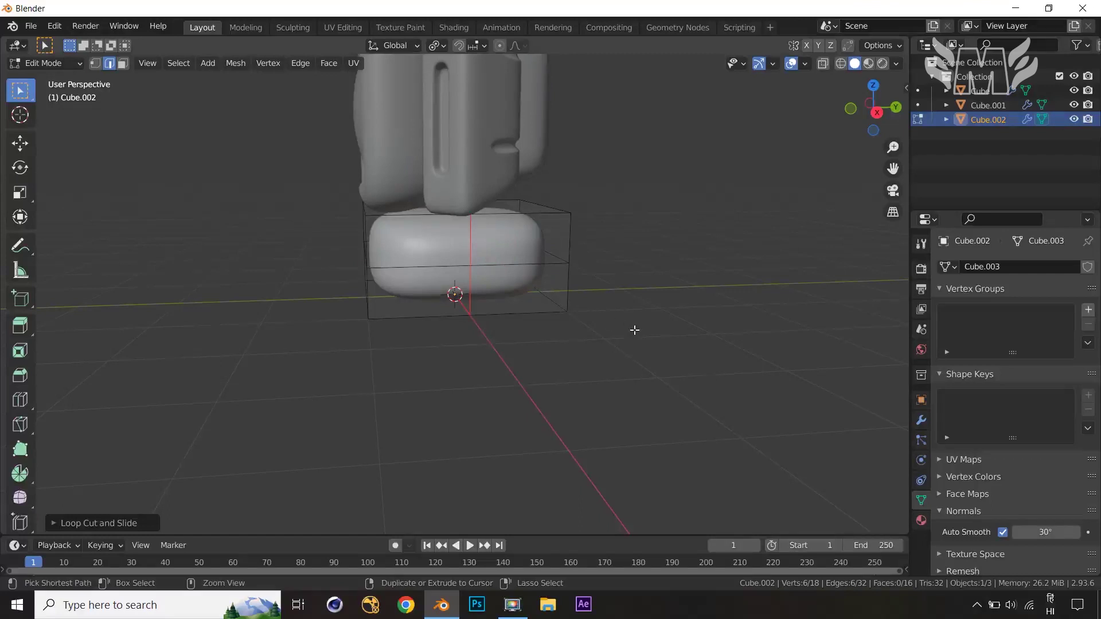
key("ctrl+b")
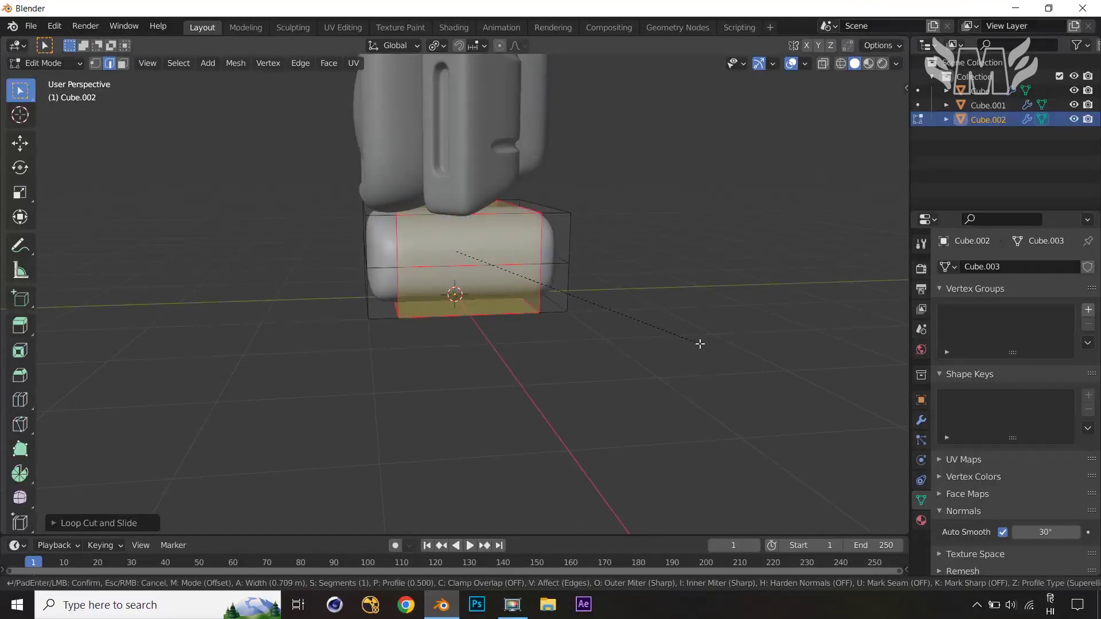
left_click(700, 343)
middle_click_drag(681, 344, 757, 341)
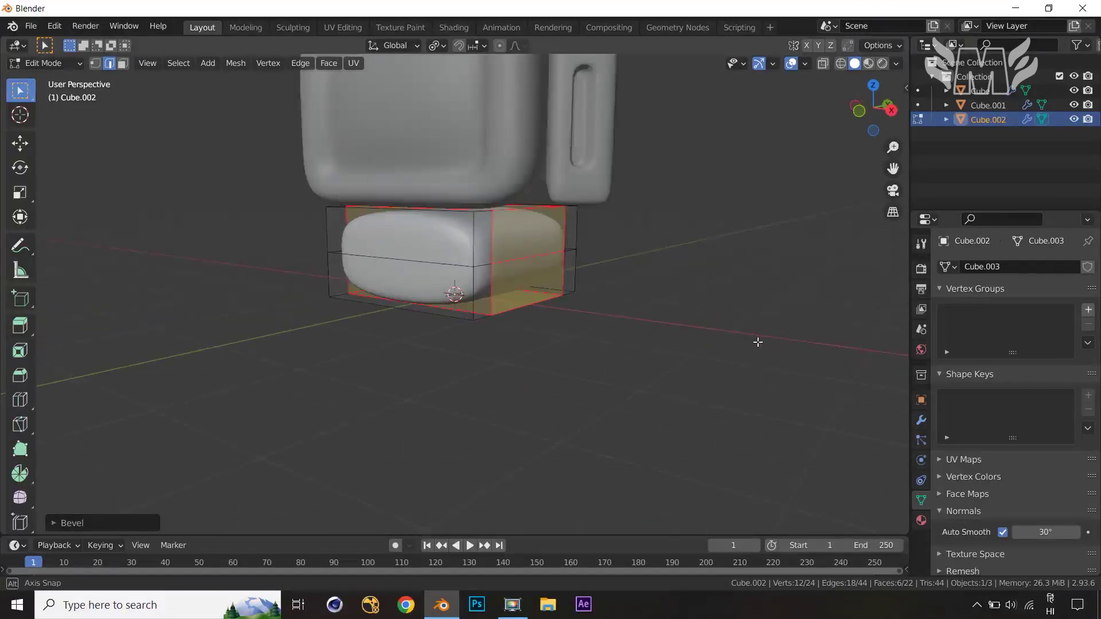
key("3")
left_click(428, 290)
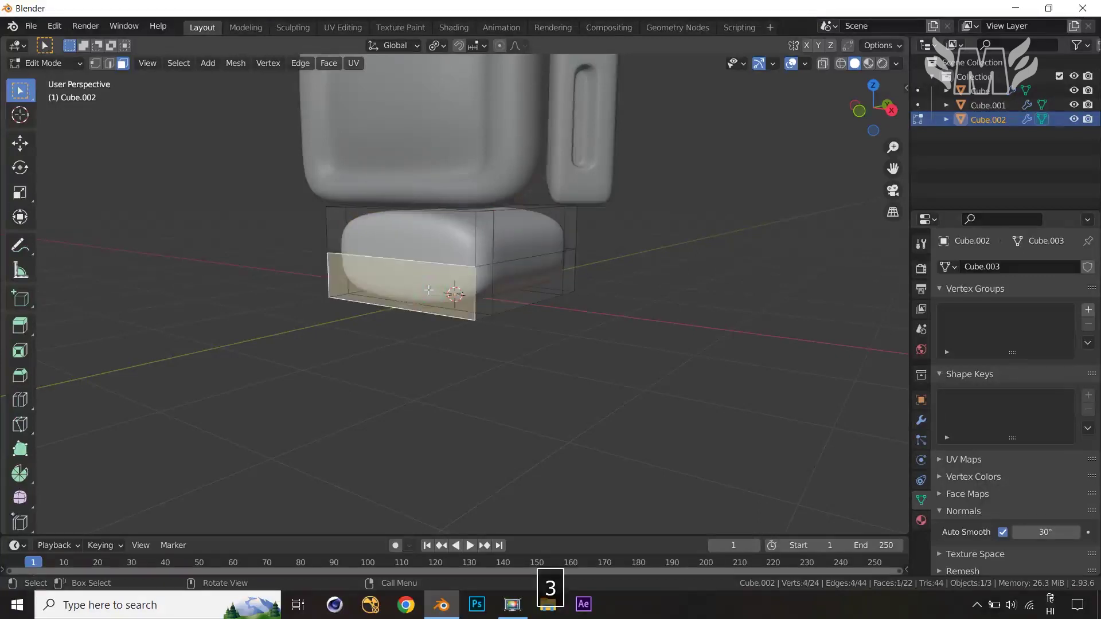
middle_click_drag(578, 372, 543, 378)
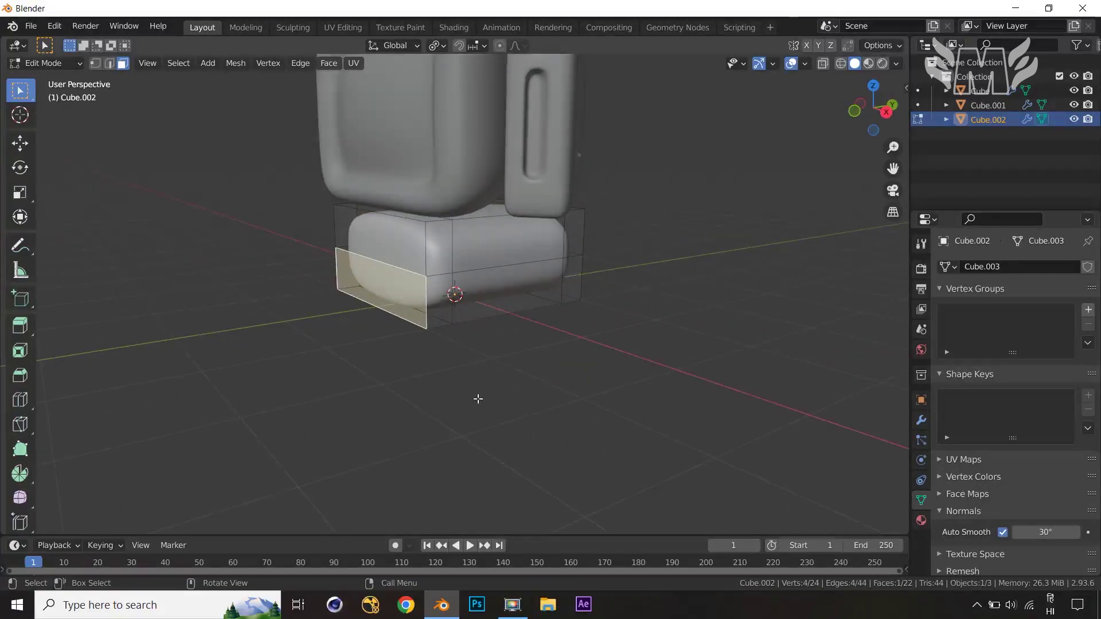
key("g")
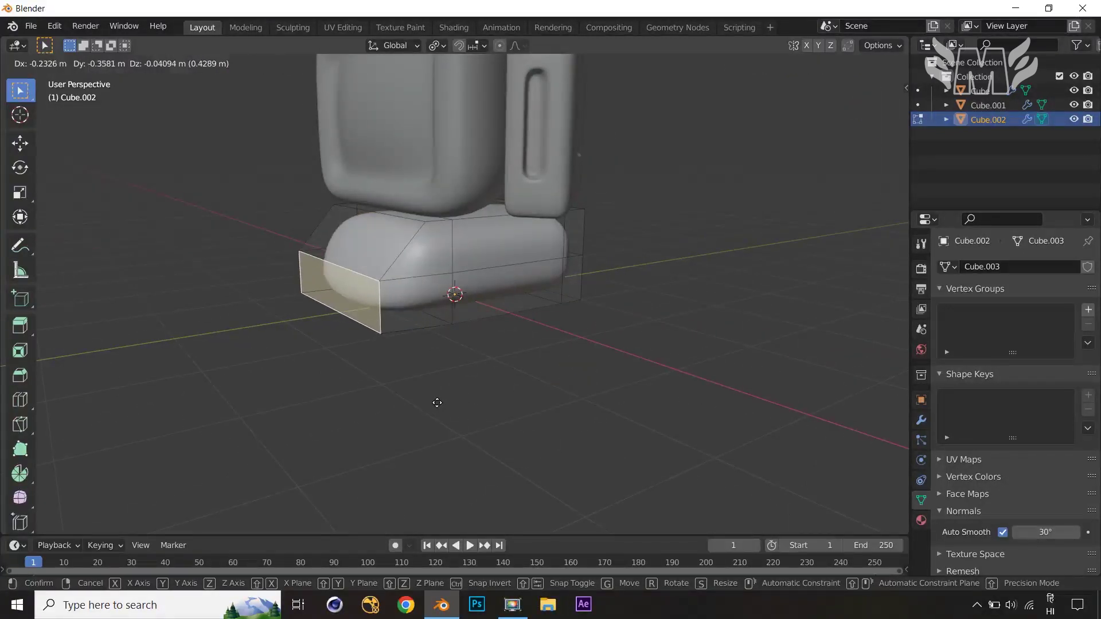
key("Escape")
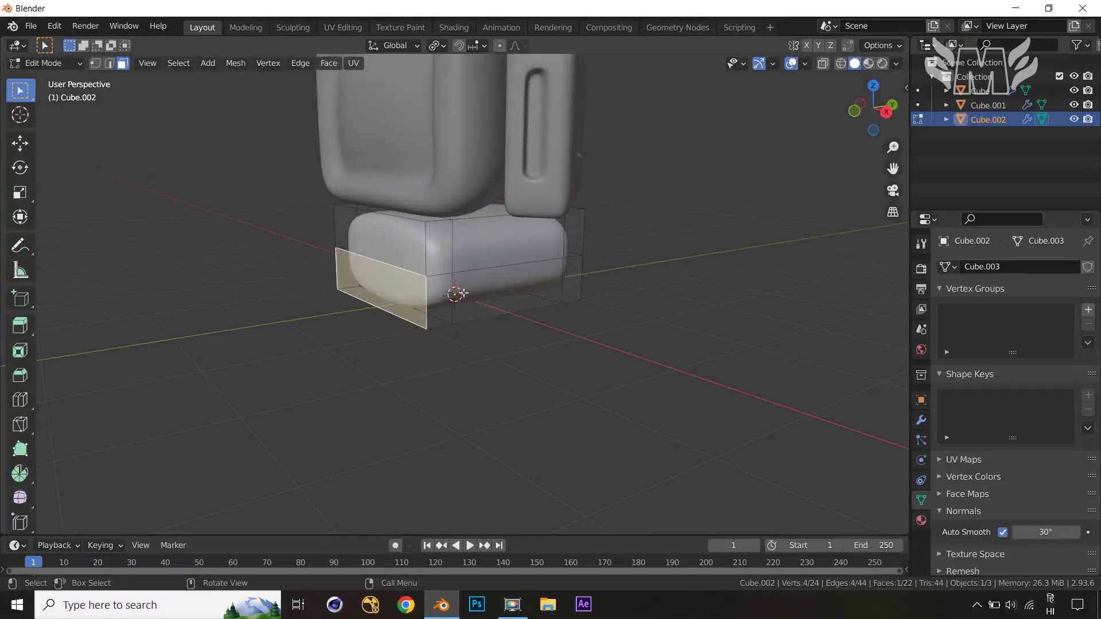
- Add another horizontal loop cut around the block's upper half, slid to a factor of 0.6 towards the middle loop
key("ctrl+r")
left_click(425, 251)
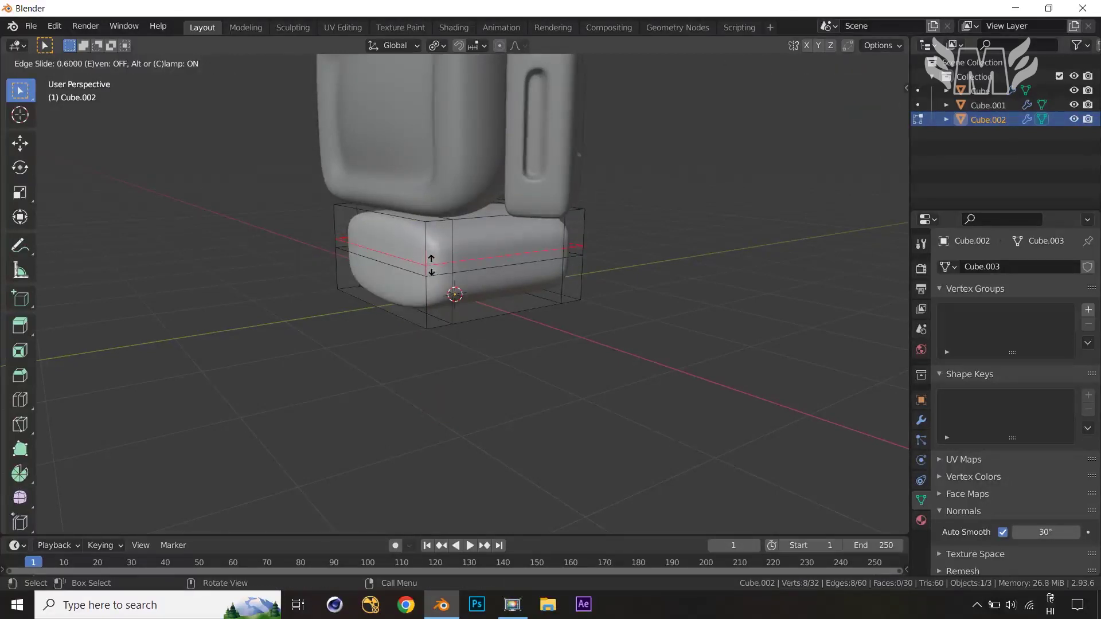
left_click(431, 265)
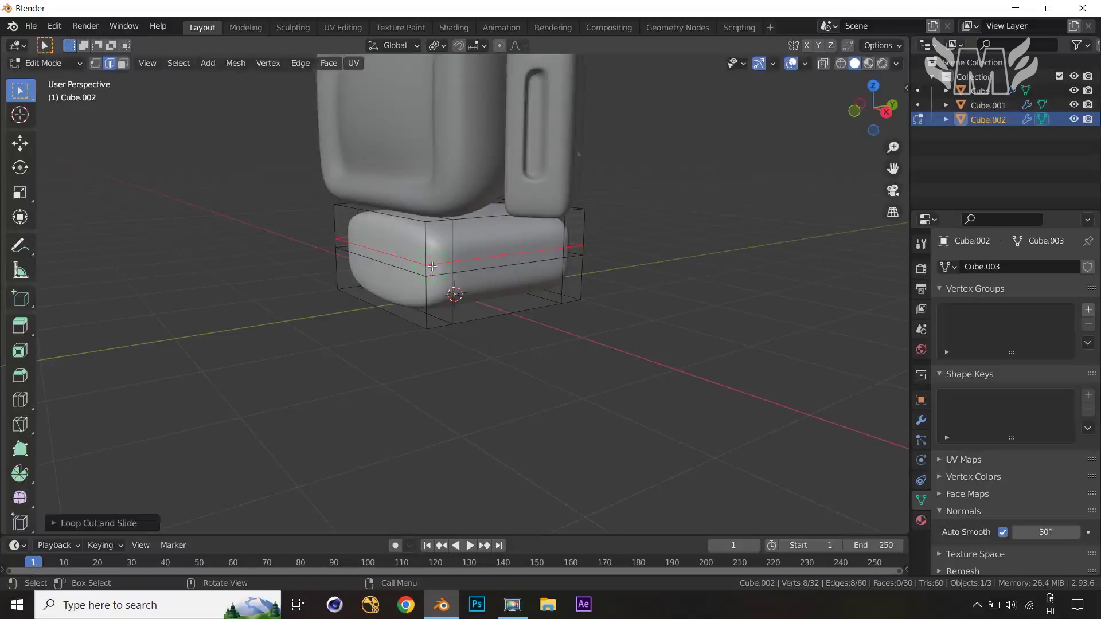
- Move the block's lower front face forward along negative Y to form a protruding toe section
left_click(404, 293)
key("3")
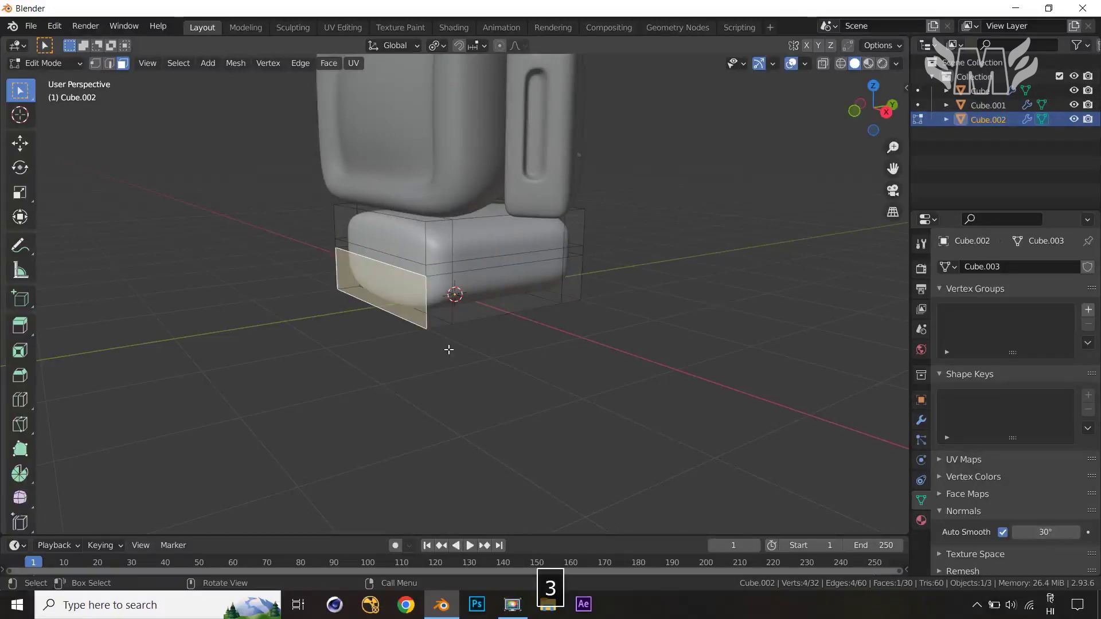
key("g")
key("y")
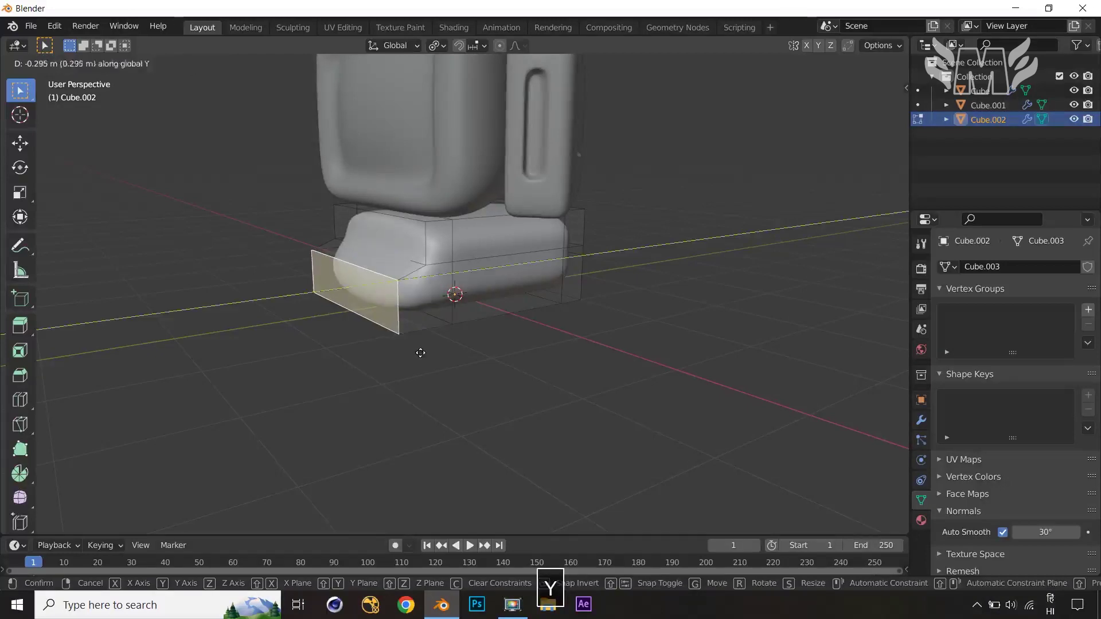
left_click(365, 367)
- Add a centred front-to-back loop cut through the block and bevel it wide so its two edges lie near the sides
middle_click_drag(379, 387, 508, 388)
key("ctrl+r")
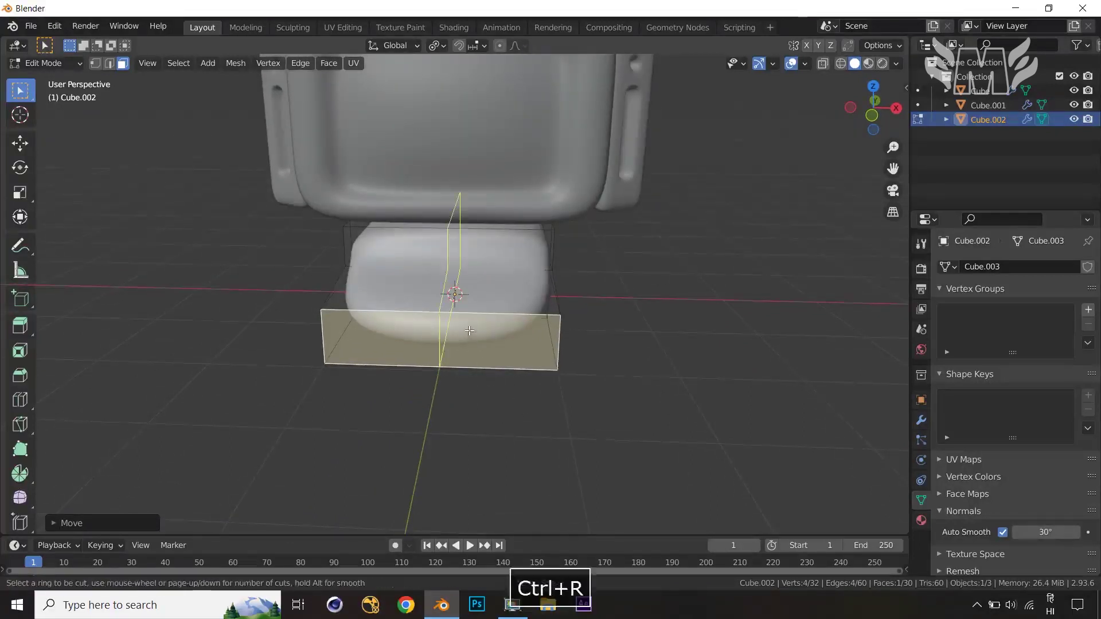
left_click(469, 332)
left_click(482, 323)
key("ctrl+b")
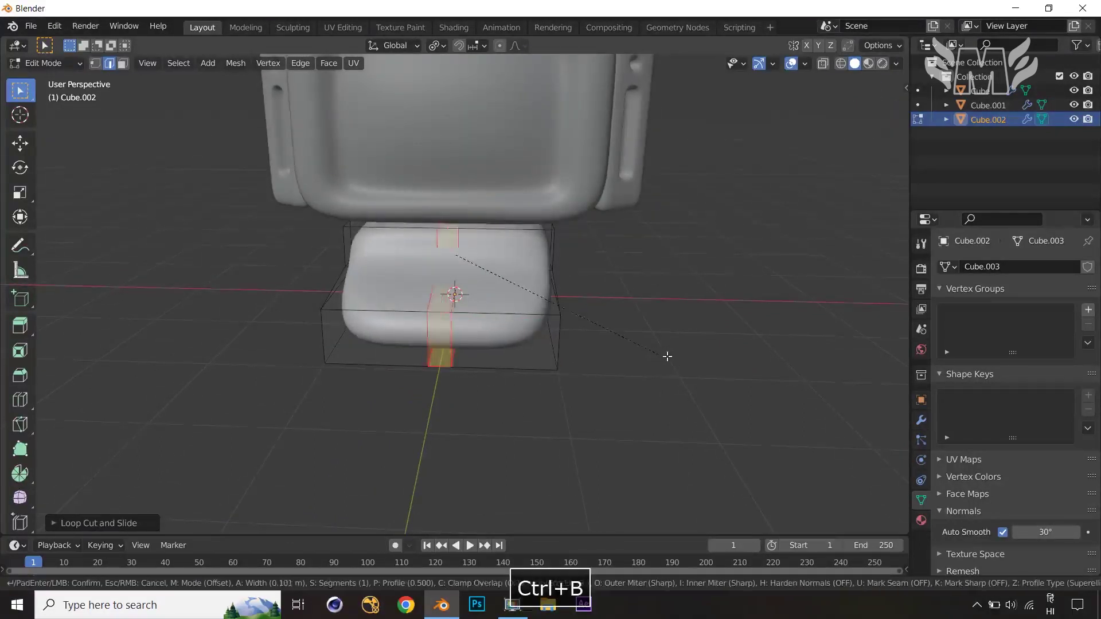
left_click(716, 367)
- Try a vertical loop cut across the protruding toe section and undo it
middle_click_drag(732, 366, 308, 293)
key("ctrl+r")
left_click(373, 303)
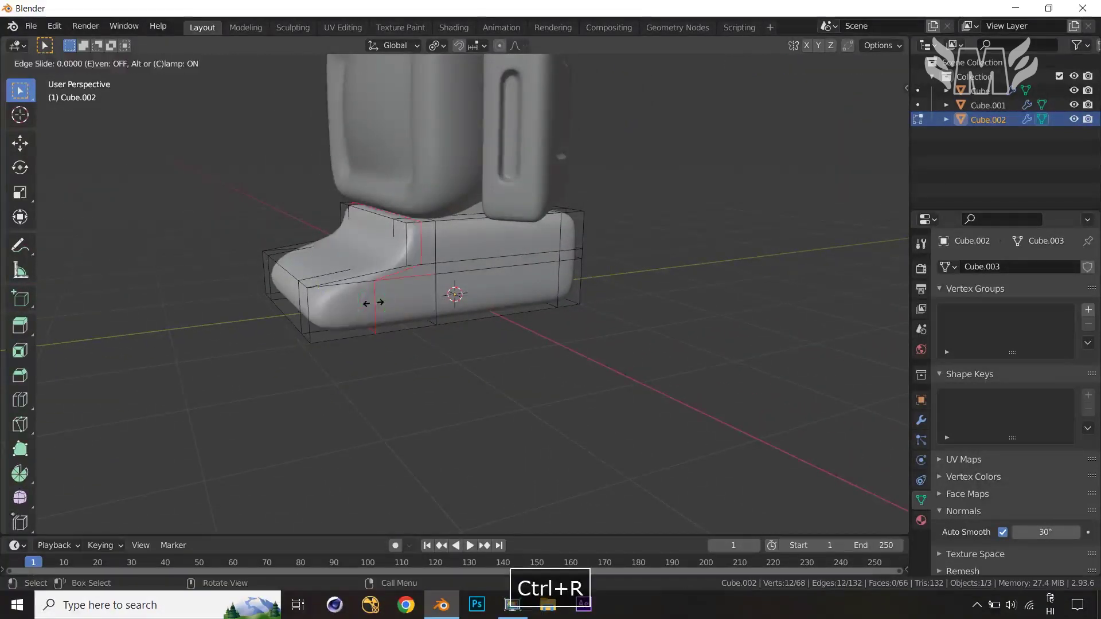
left_click(373, 303)
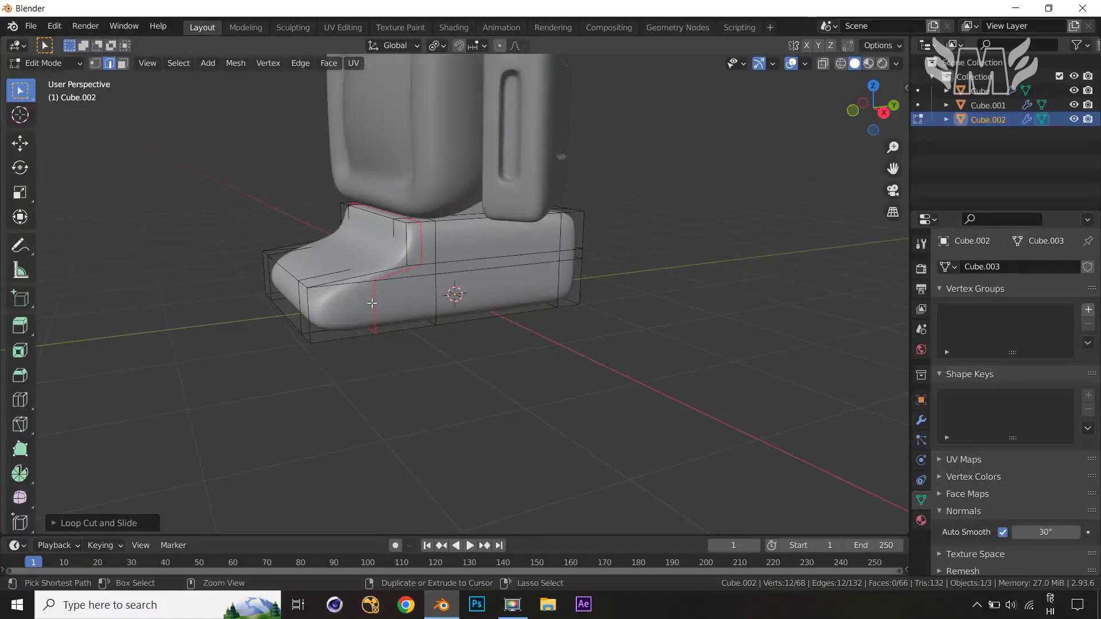
key("ctrl+z")
key("ctrl+e")
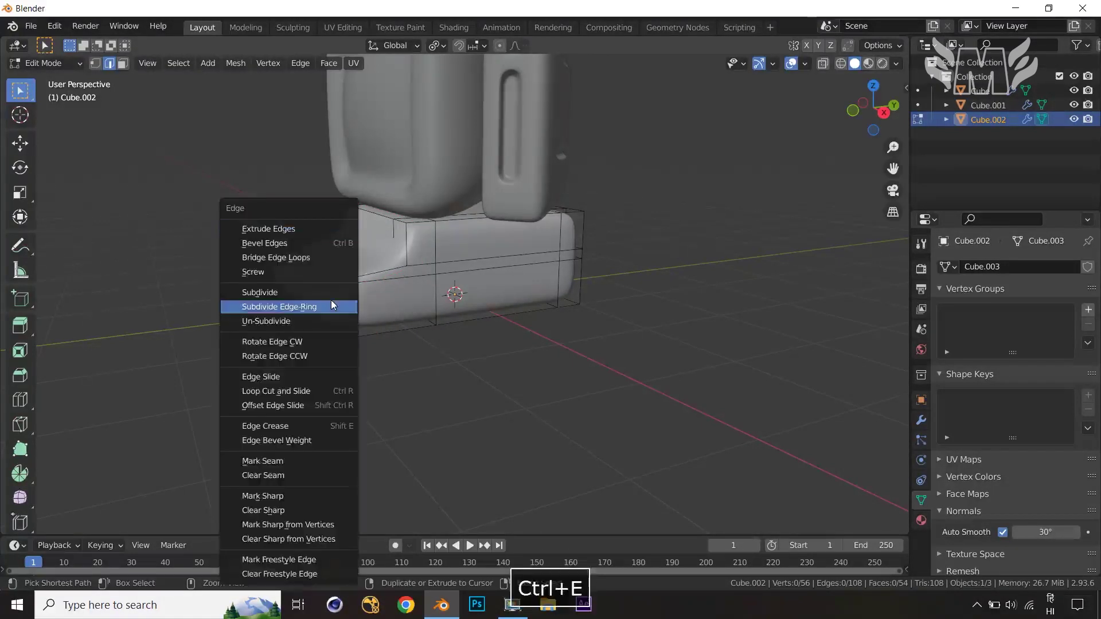
key("Escape")
- Add a horizontal loop cut around the block's lower section and bevel it with a width of about 0.137 m
key("ctrl+r")
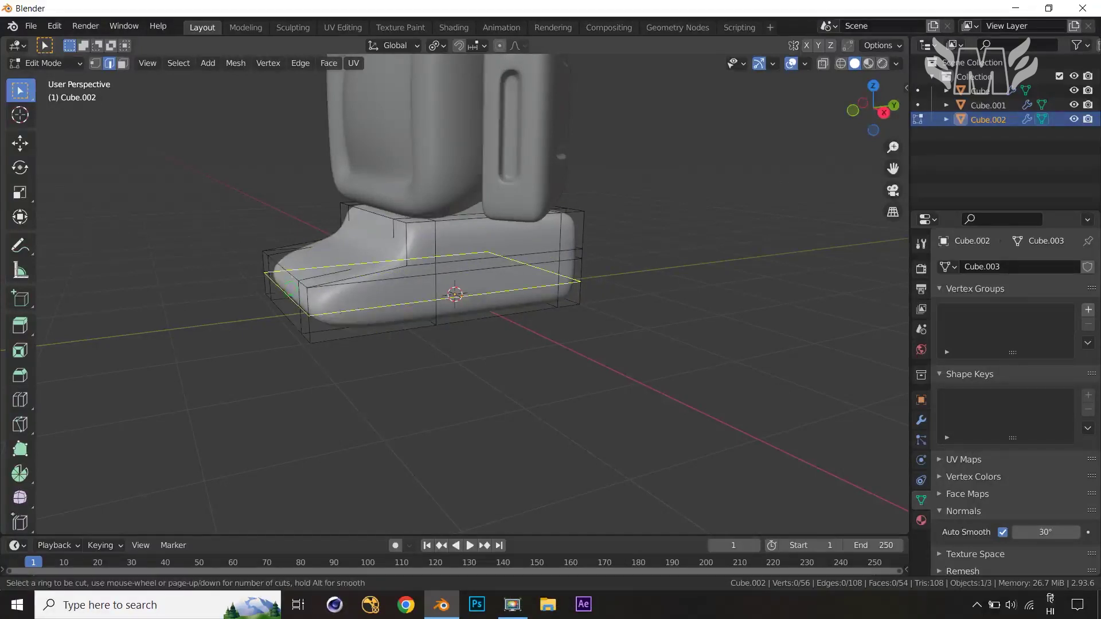
left_click(289, 286)
left_click(289, 281)
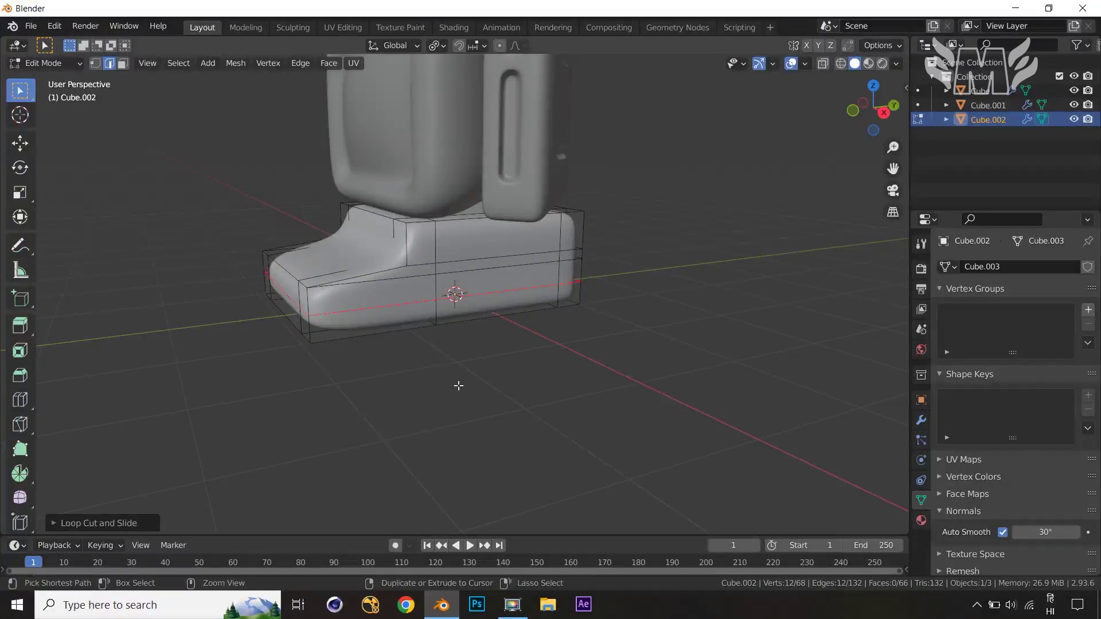
key("ctrl+b")
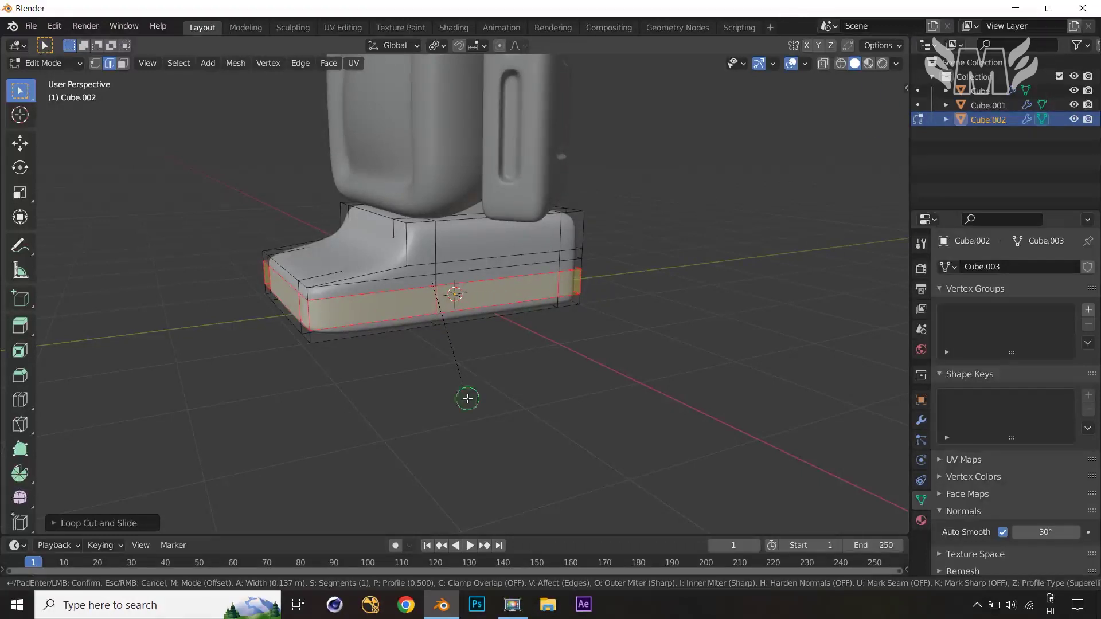
left_click(467, 399)
- Add a horizontal loop cut around the block's upper section, slid slightly downward to sharpen the step above the toe
key("Tab")
middle_click_drag(467, 398, 543, 395)
key("Tab")
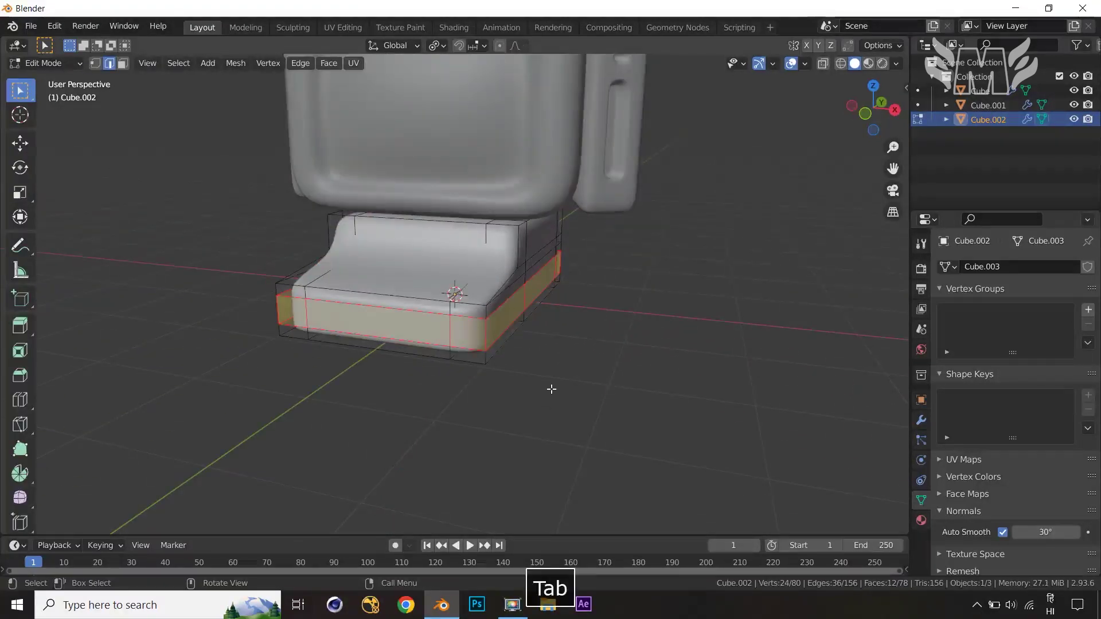
key("ctrl+r")
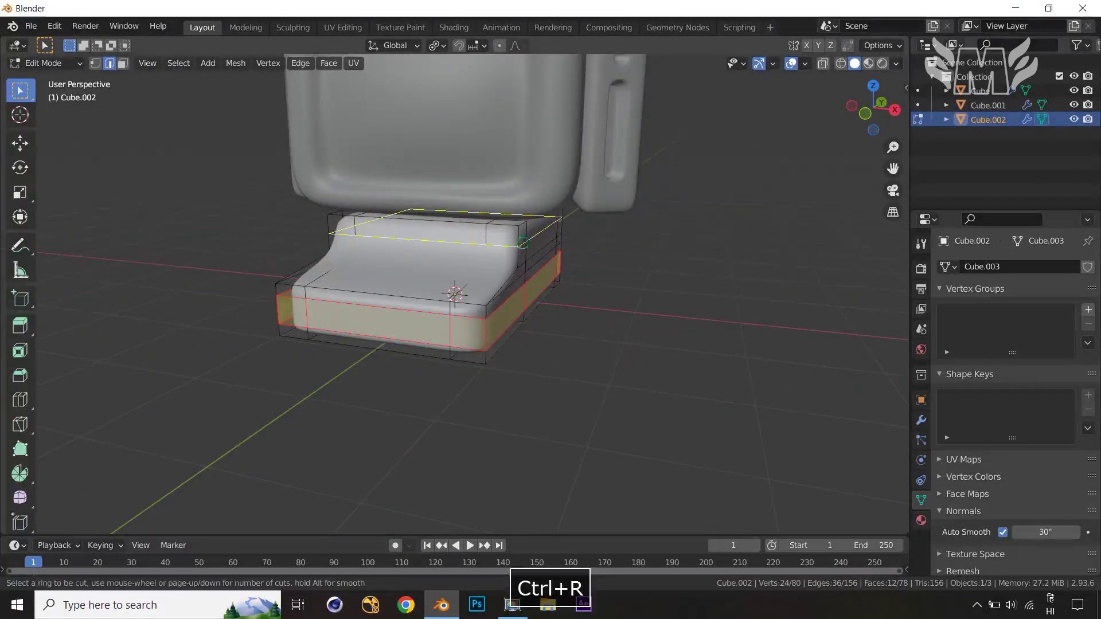
left_click(523, 243)
left_click(541, 261)
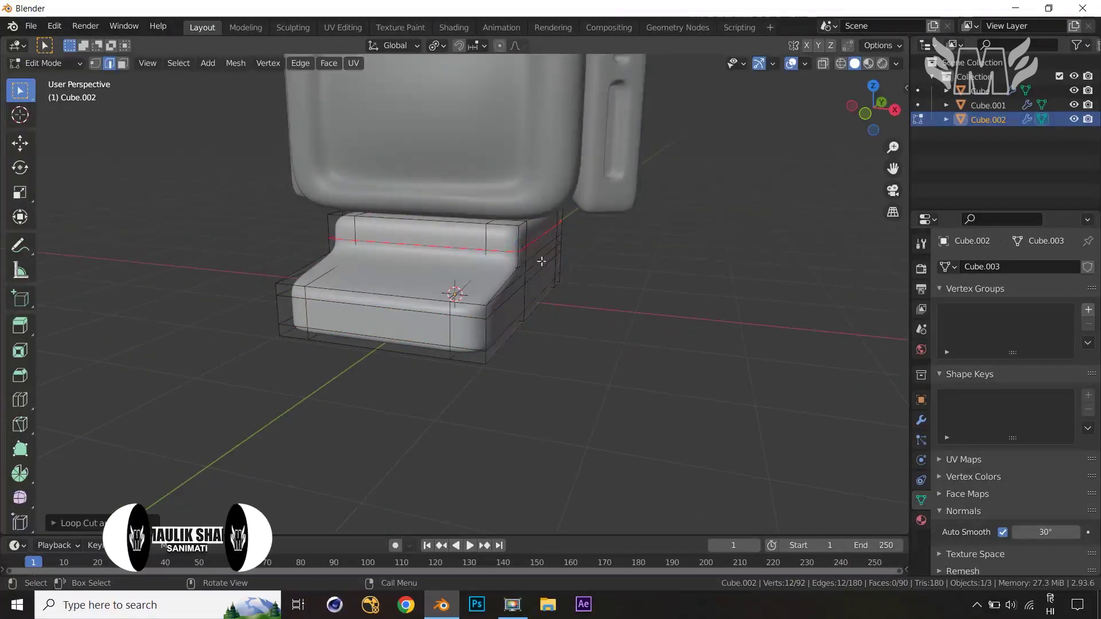
- Scale the stepped lower part along X in Object Mode so it spans about the width of the body with its side pieces
key("Tab")
middle_click_drag(660, 370, 639, 411)
scroll(706, 381, "down", 4)
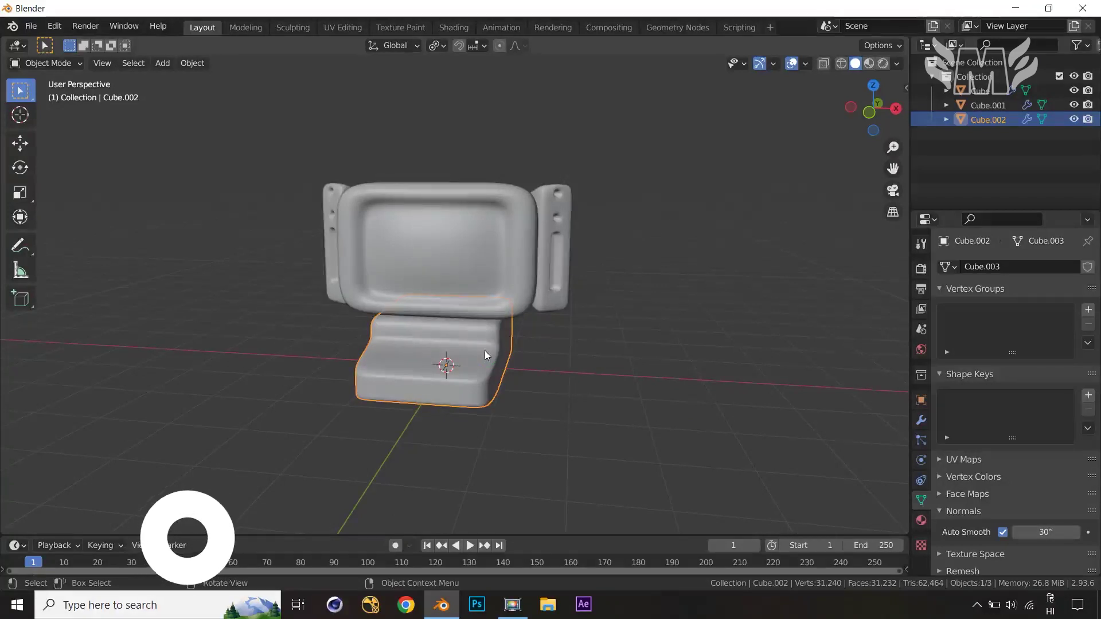
key("s")
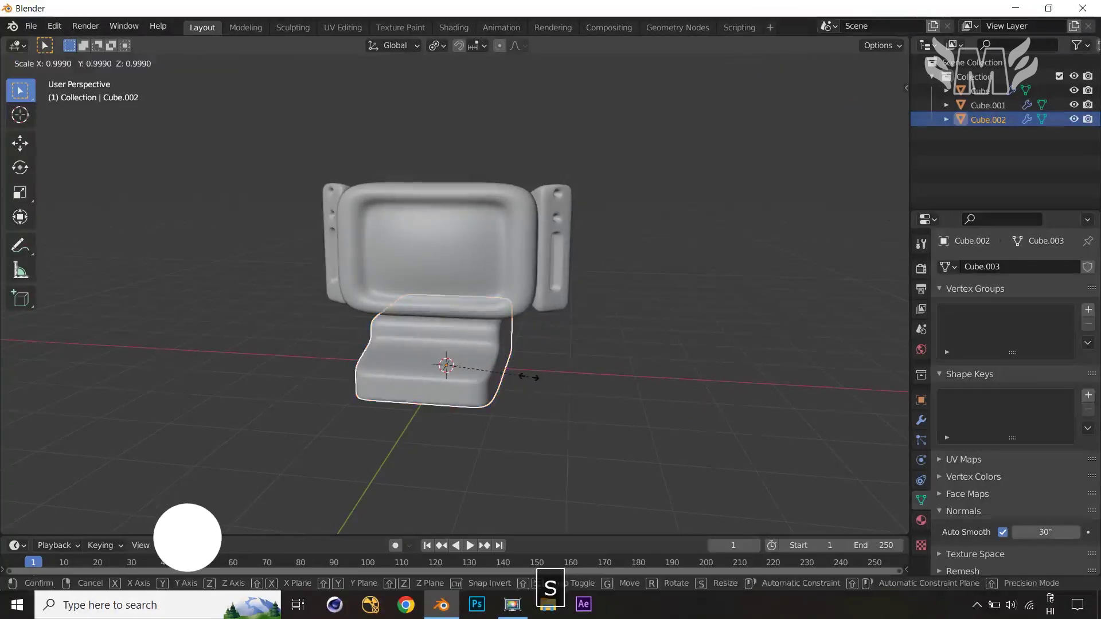
key("x")
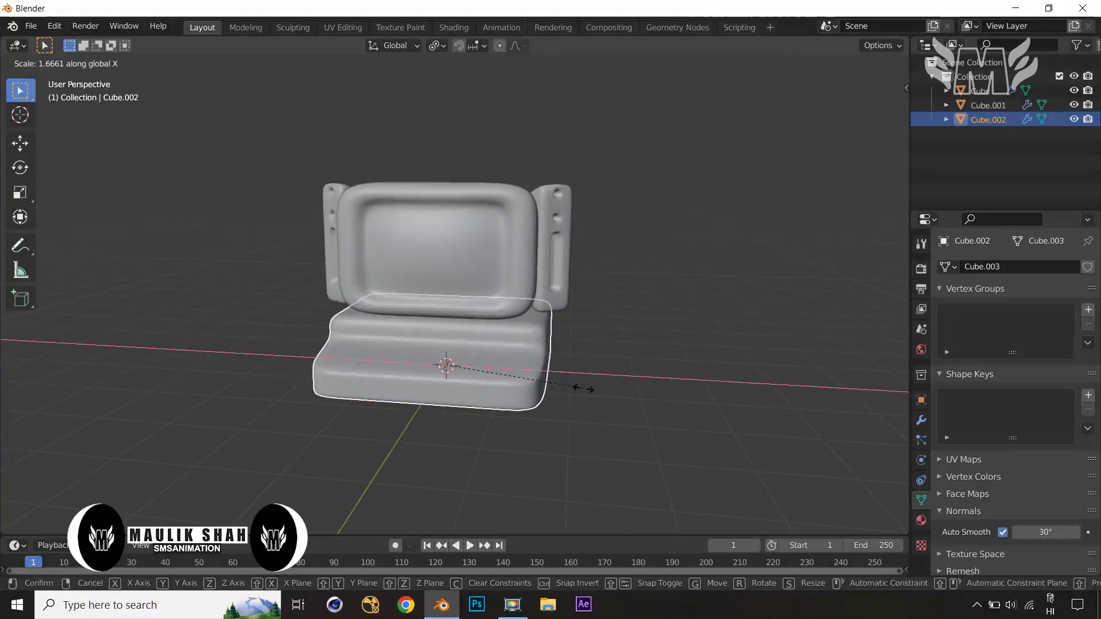
left_click(585, 312)
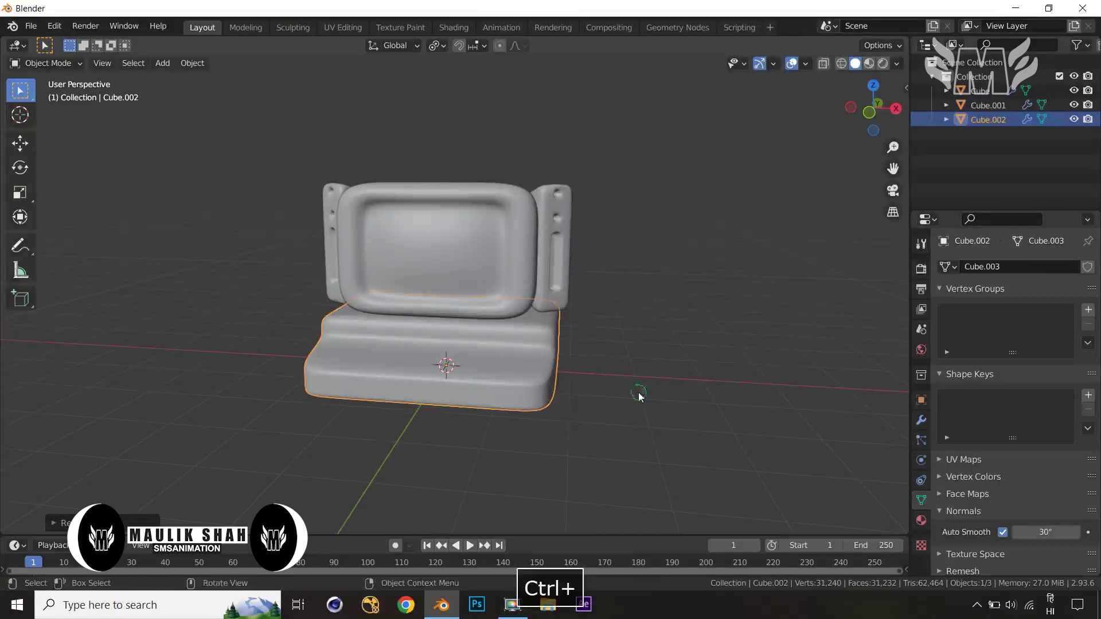
left_click(638, 393)
- Duplicate the sloping central top face of the lower part's toe section in place and separate the copy into its own object
middle_click_drag(638, 392, 535, 400)
scroll(614, 399, "up", 1)
left_click(540, 390)
key("Tab")
key("r")
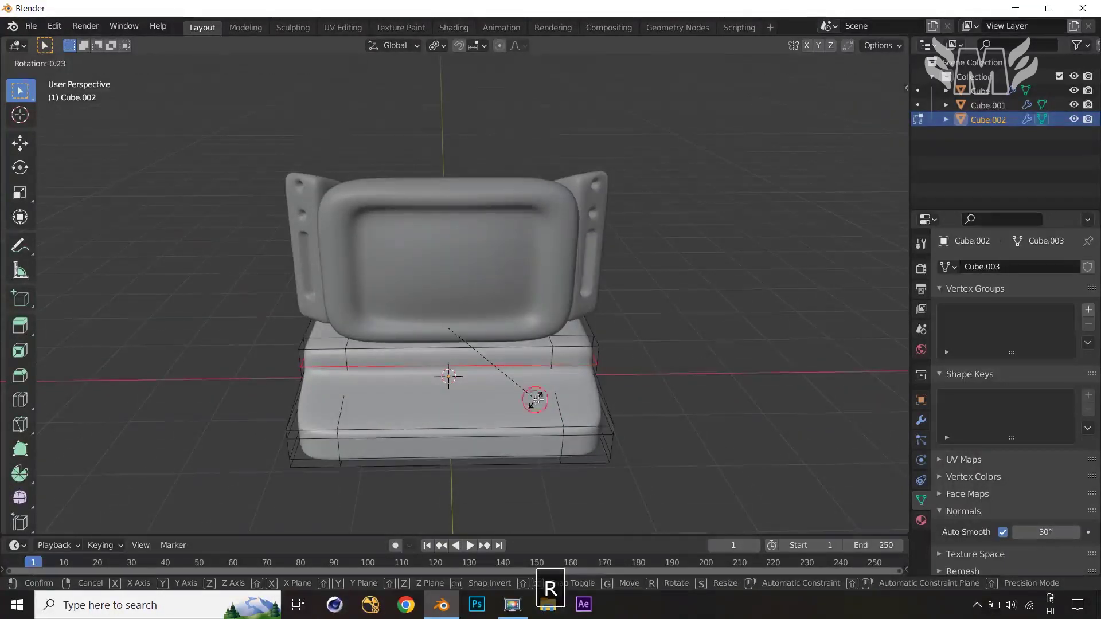
right_click(536, 399)
left_click(521, 391)
key("3")
left_click(522, 396)
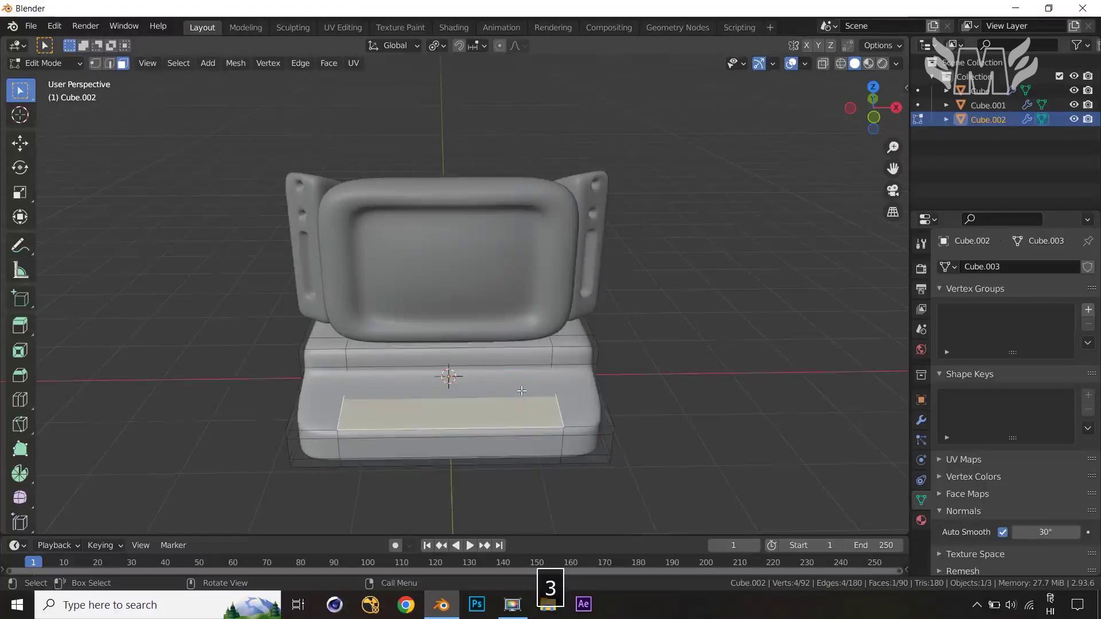
key("shift+d")
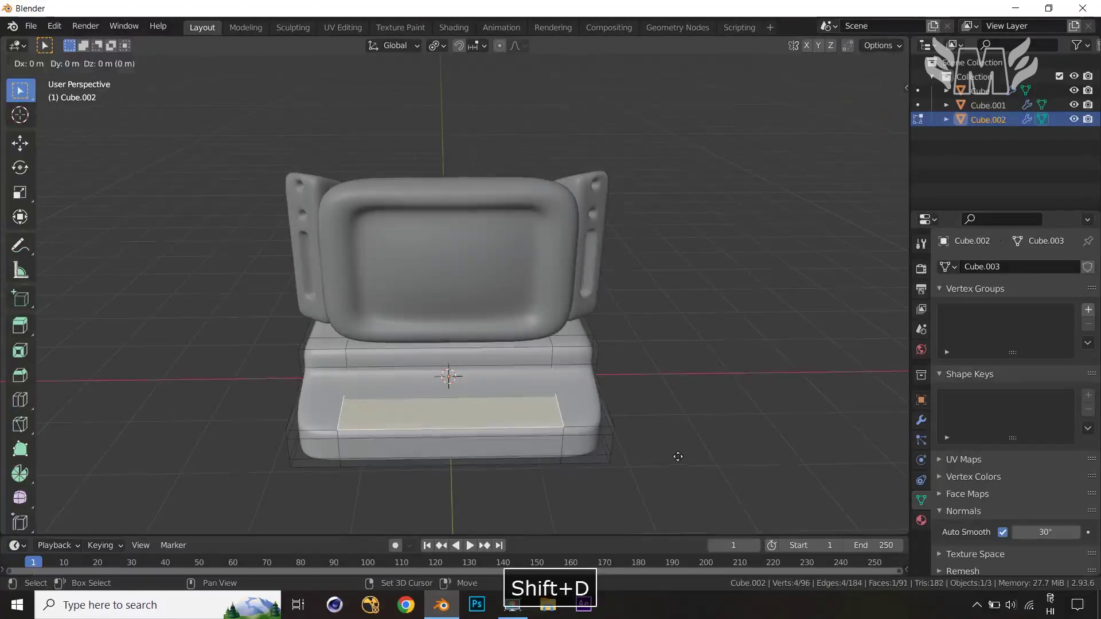
right_click(686, 420)
key("p")
left_click(703, 459)
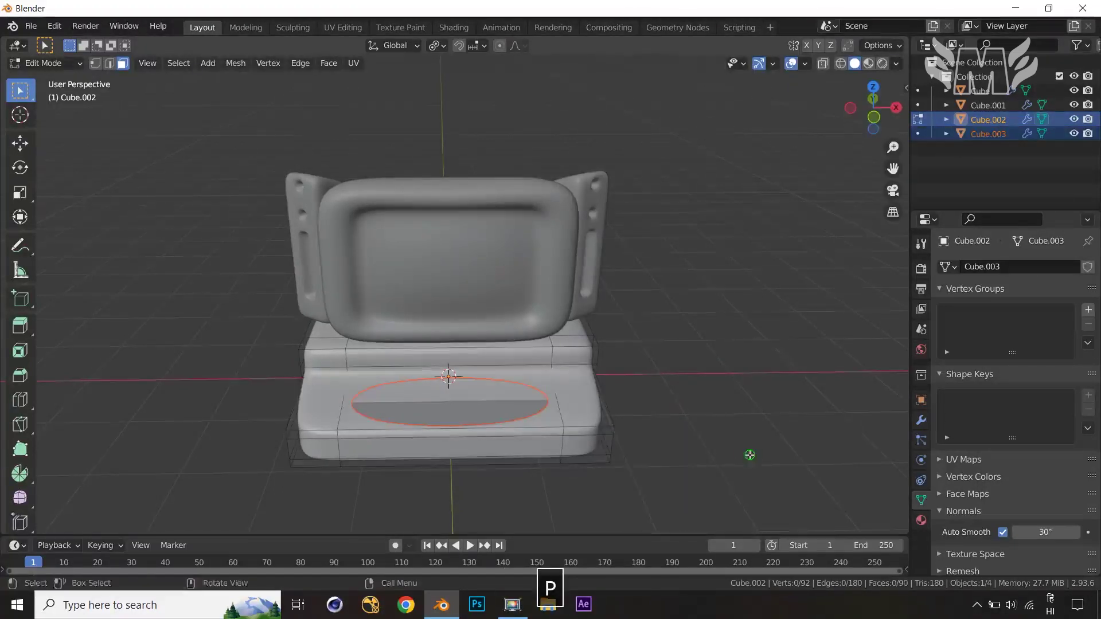
- Select the separated toe-face object in Object Mode and apply its scale
middle_click_drag(749, 453, 711, 447)
key("Tab")
left_click(433, 396)
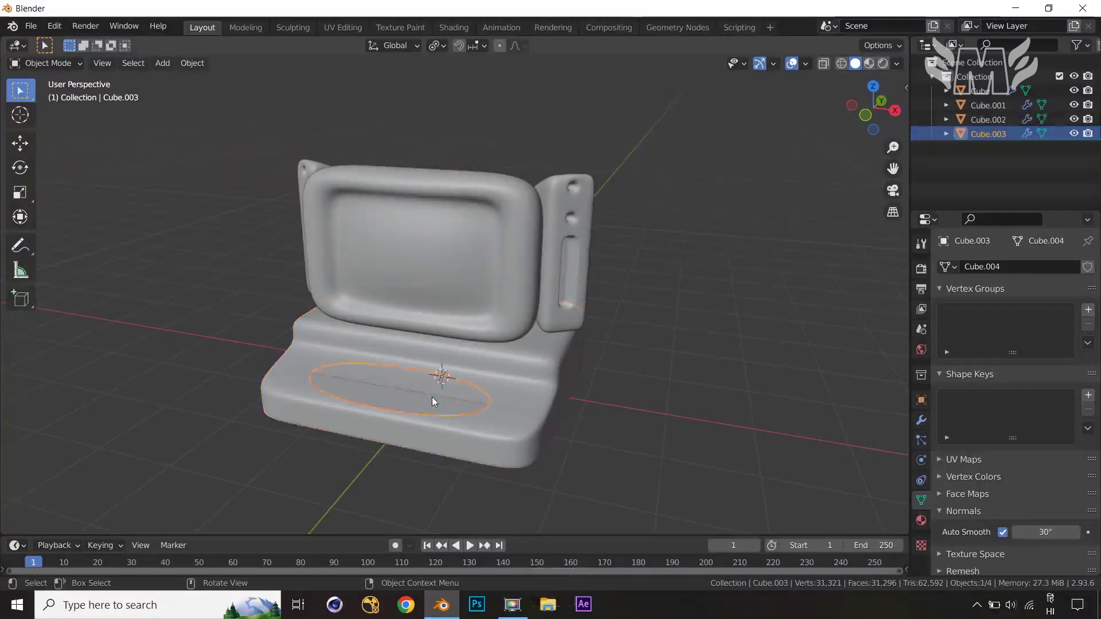
key("Tab")
key("a")
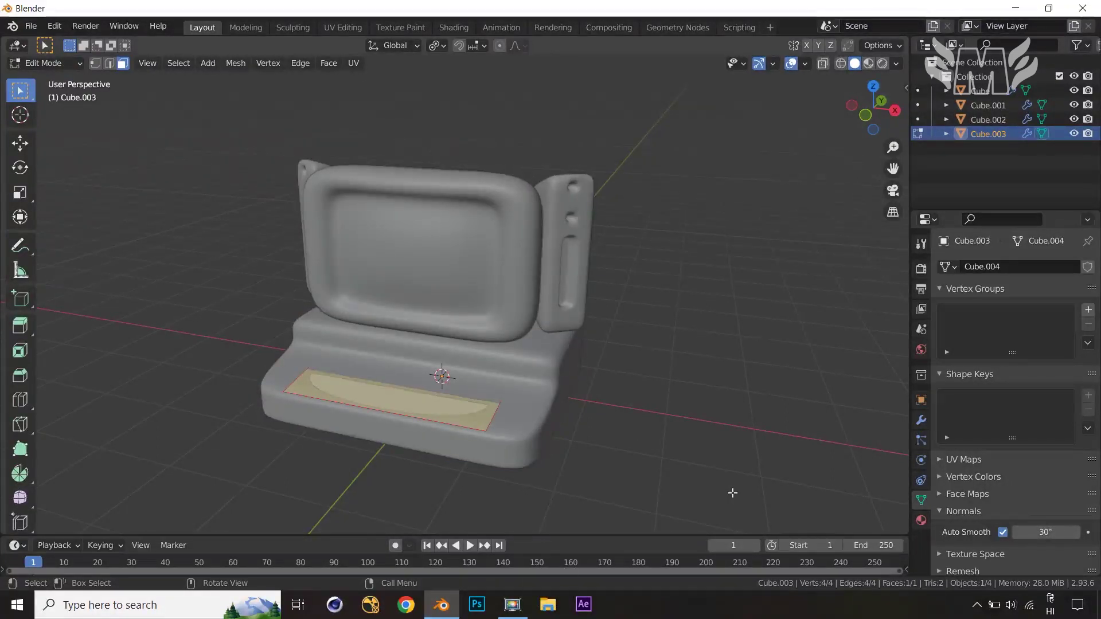
key("Tab")
key("ctrl+a")
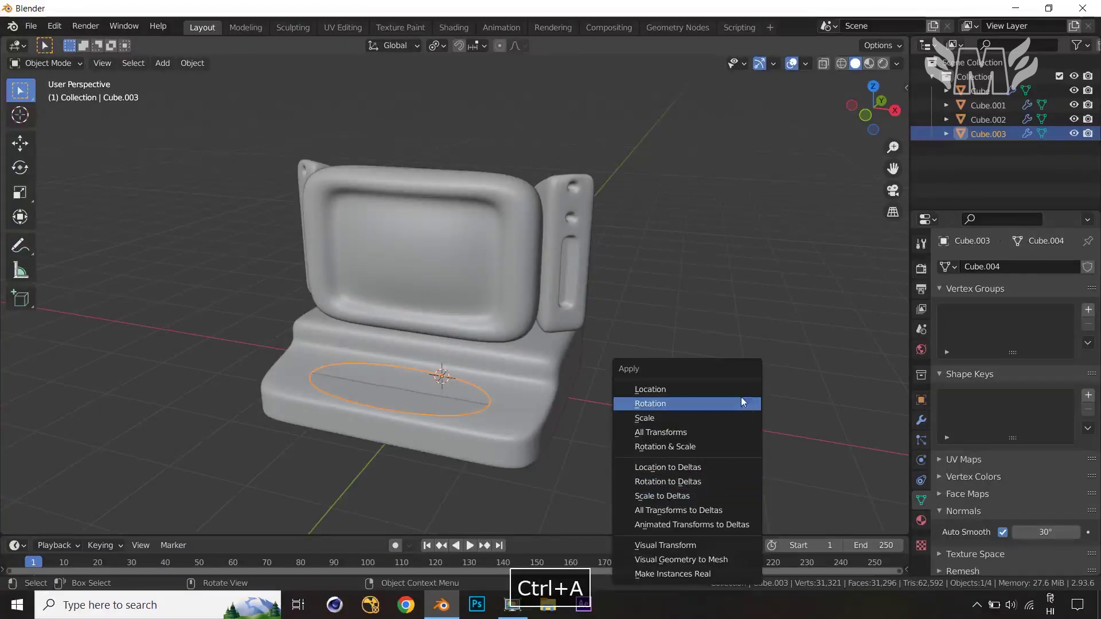
left_click(734, 417)
- Extrude the separated face about 0.05 m along its normal to form a thin panel on the toe section
key("Tab")
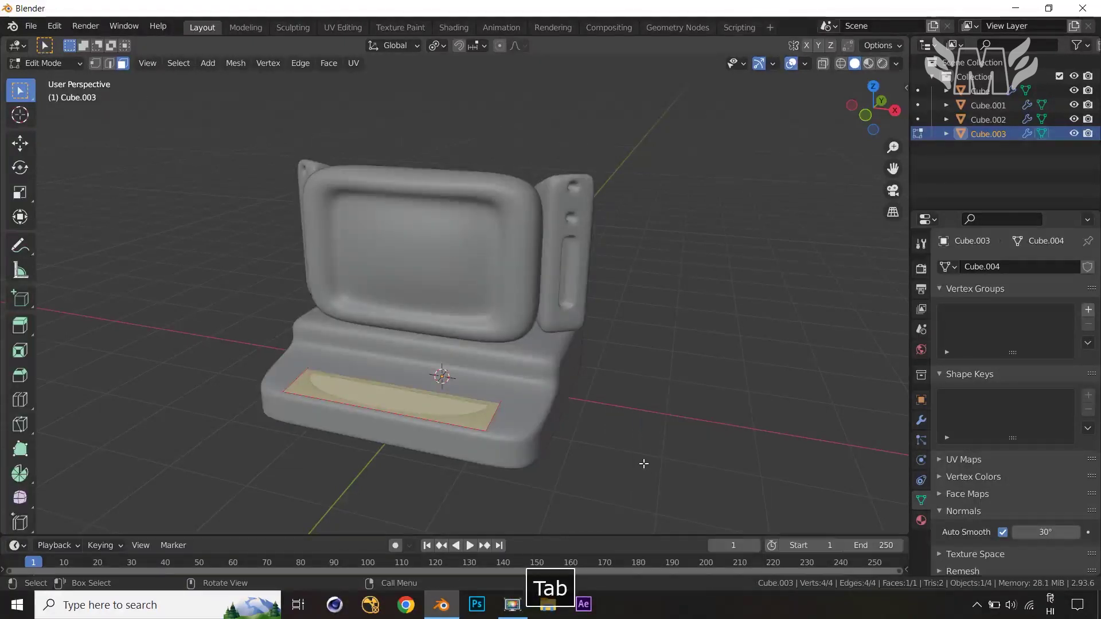
key("e")
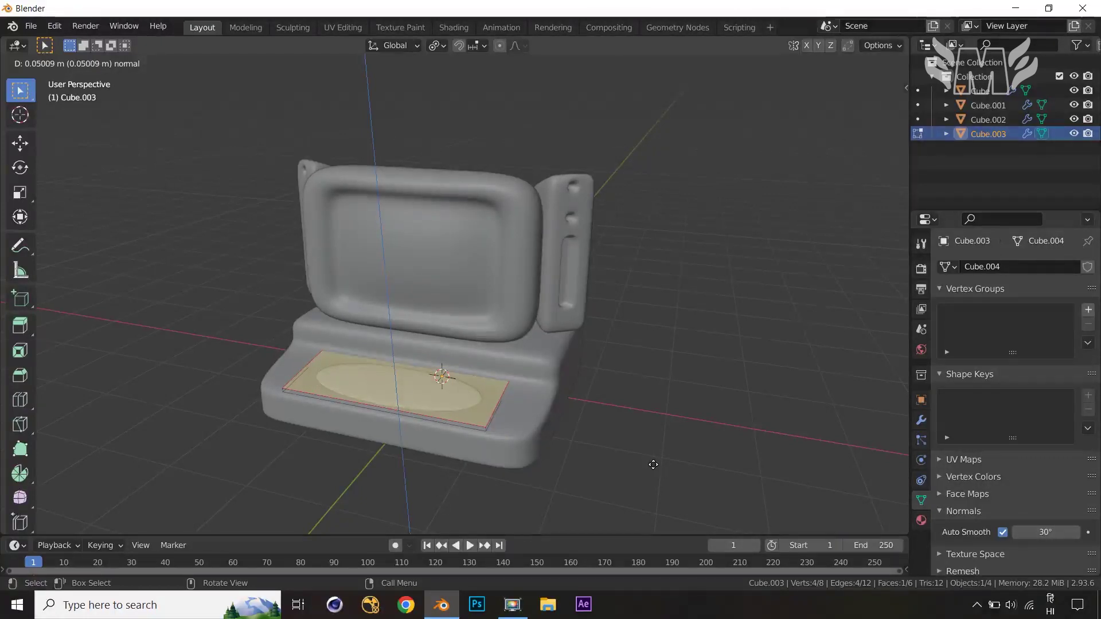
left_click(655, 462)
middle_click_drag(656, 462, 705, 470)
scroll(696, 456, "up", 2)
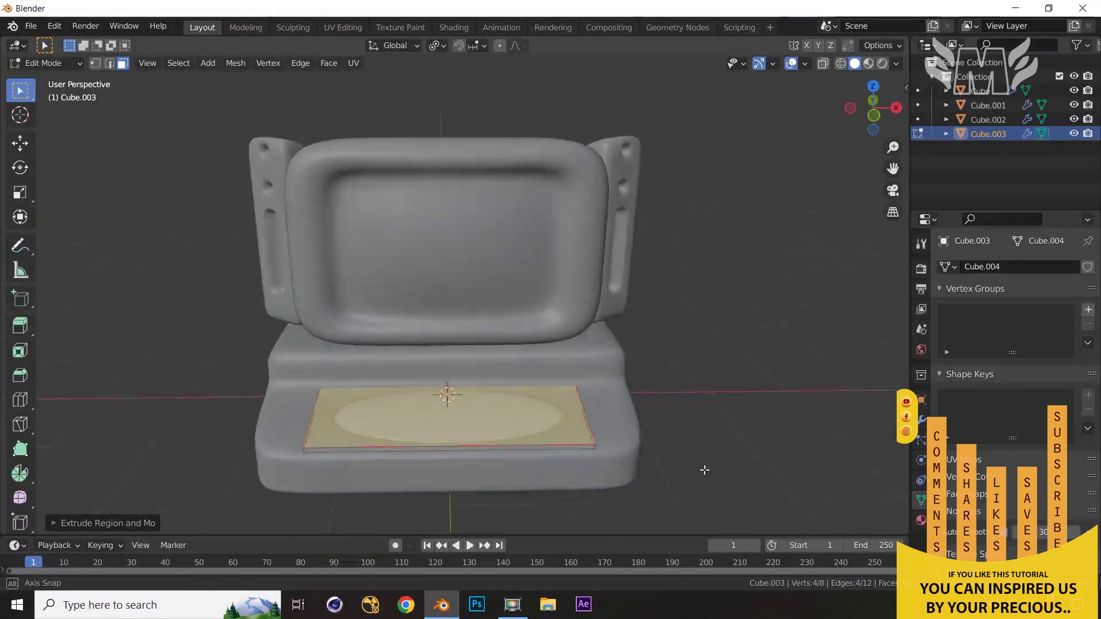
- Divide the thin panel across its width with 14 evenly spaced loop cuts, leaving them unslid
key("ctrl+r")
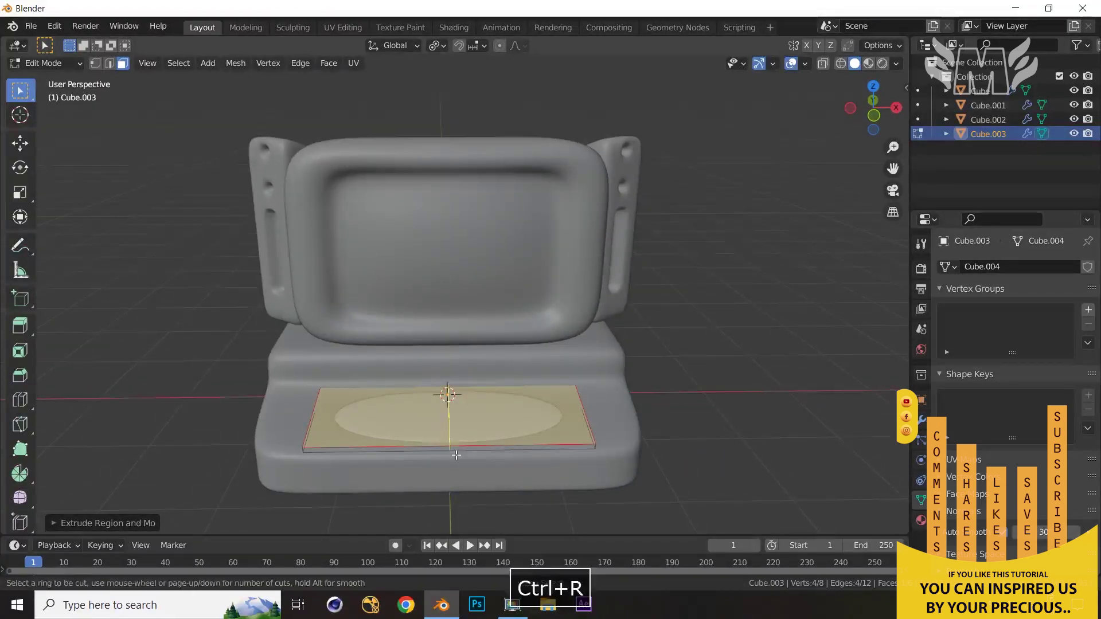
scroll(456, 455, "up", 7)
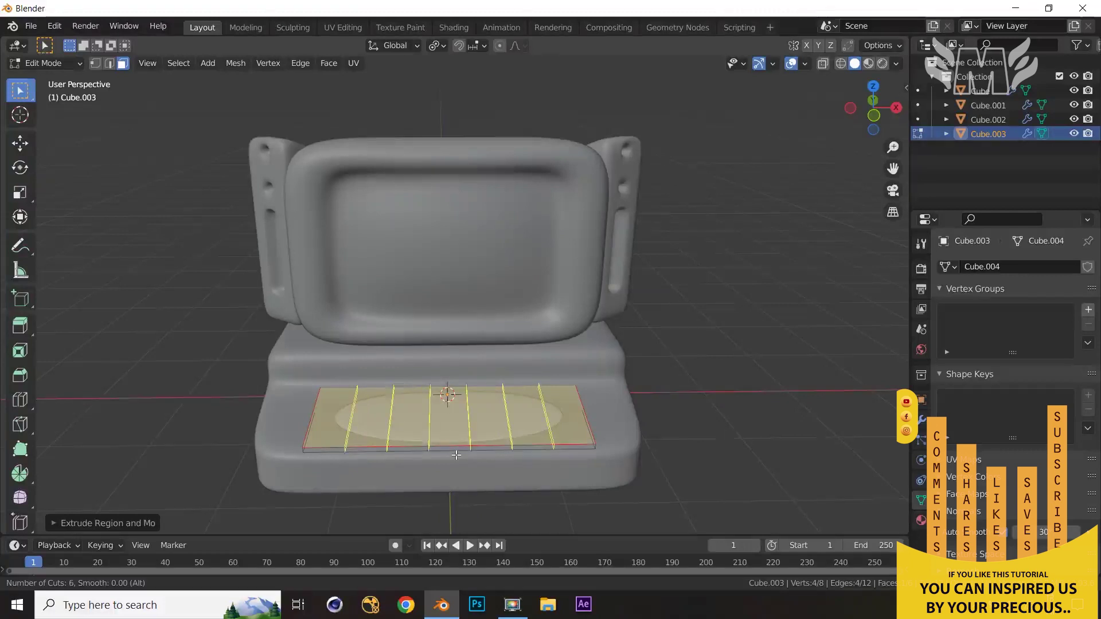
scroll(456, 455, "up", 6)
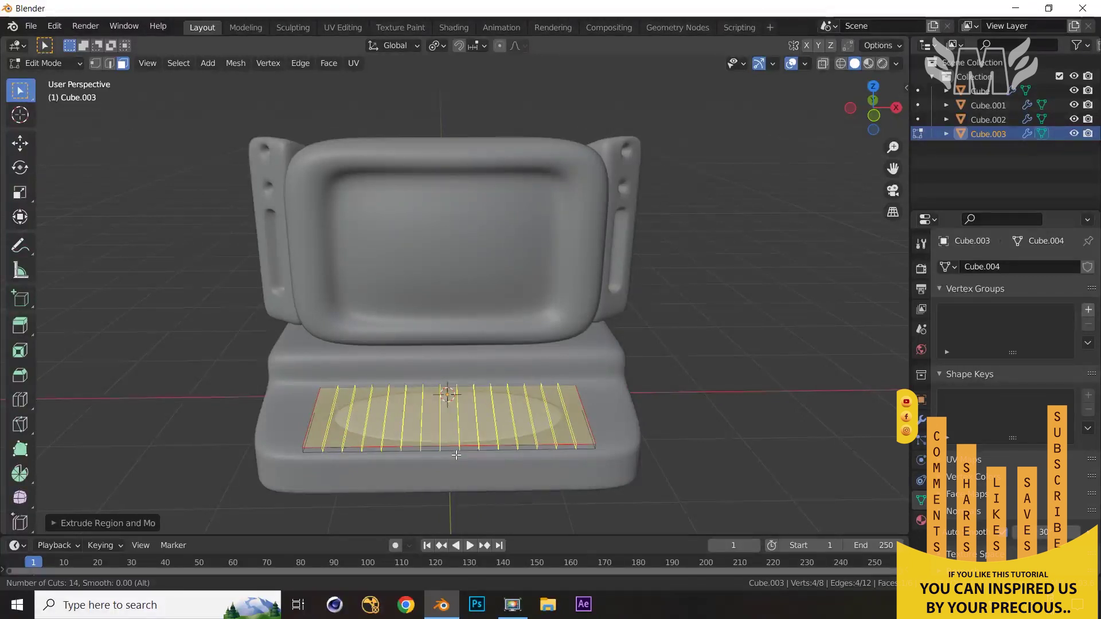
left_click(455, 455)
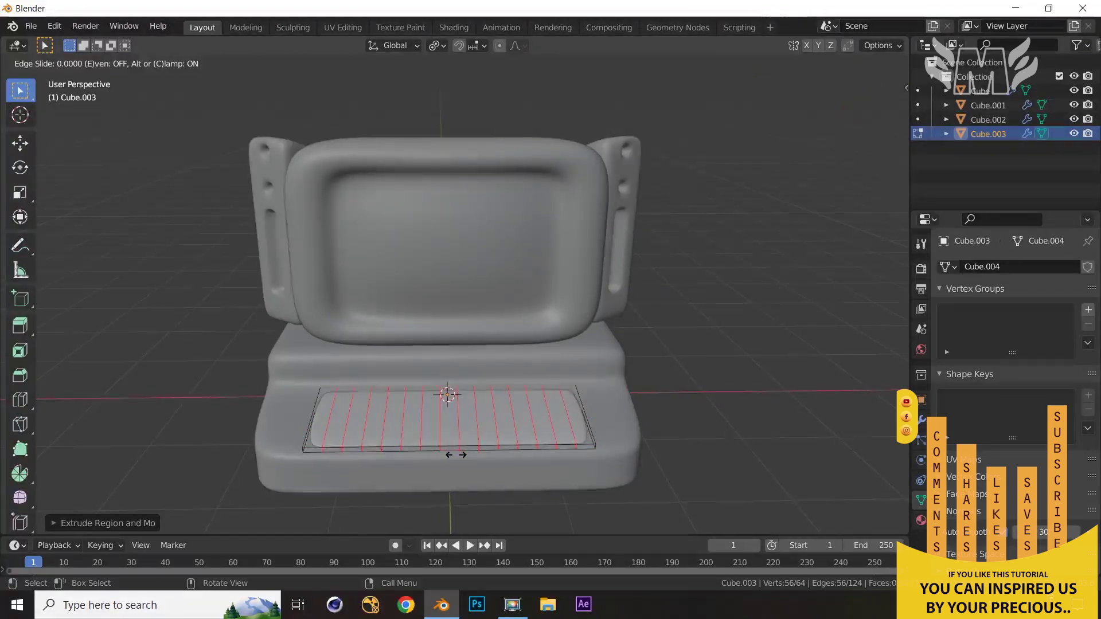
right_click(540, 408)
- Add a centred lengthwise loop cut to the panel, bevel it about 0.323 m wide with 4 segments, and switch to face selection
key("ctrl+r")
left_click(553, 412)
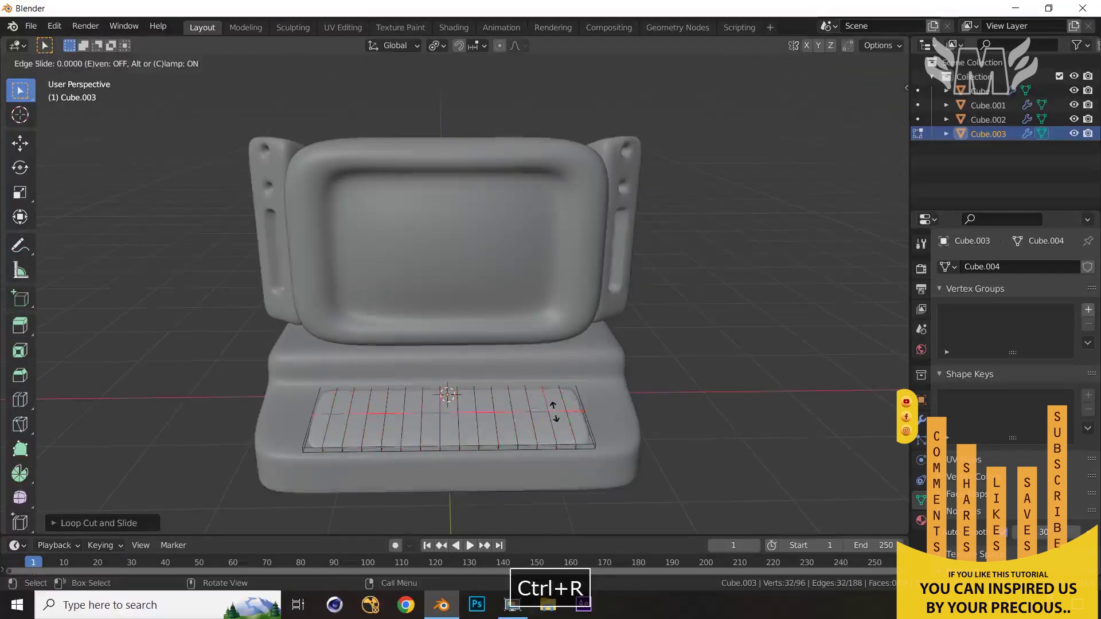
right_click(554, 412)
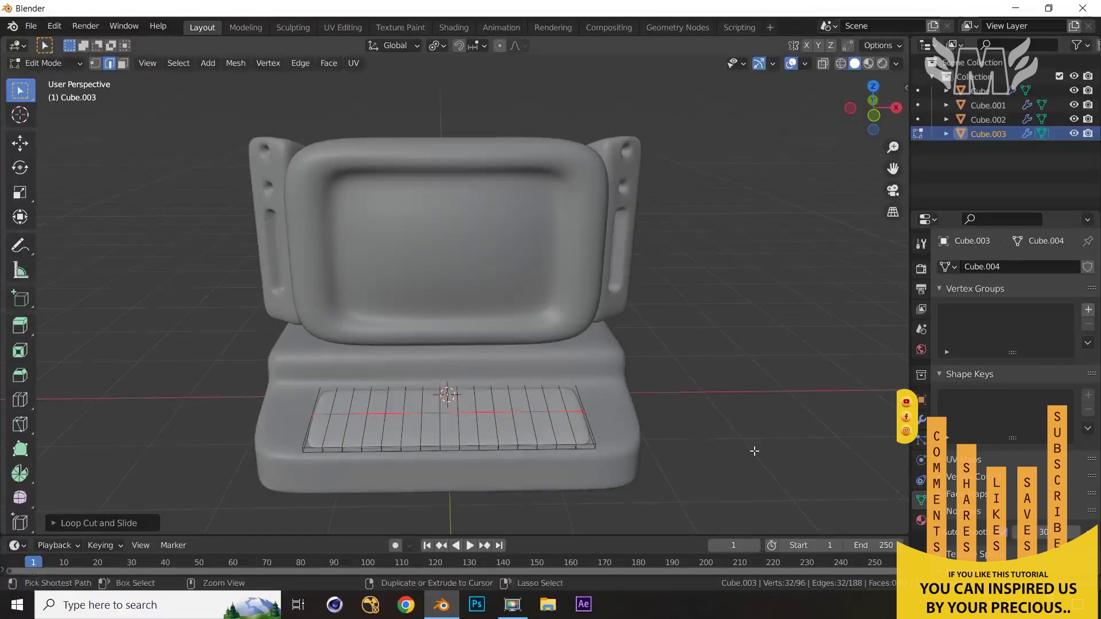
key("ctrl+b")
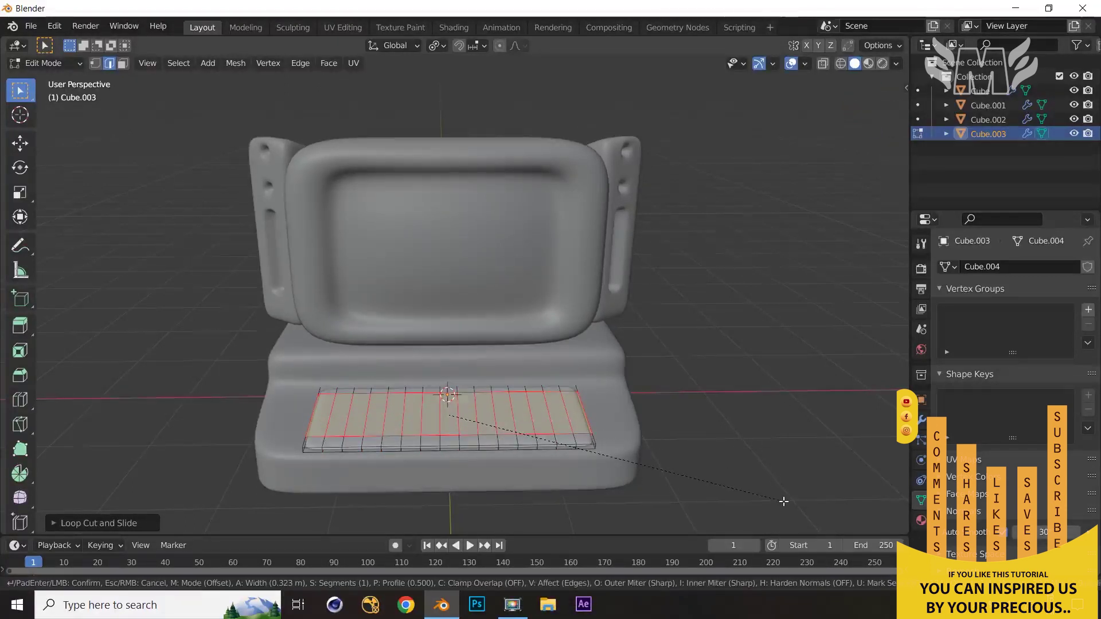
scroll(783, 501, "up", 3)
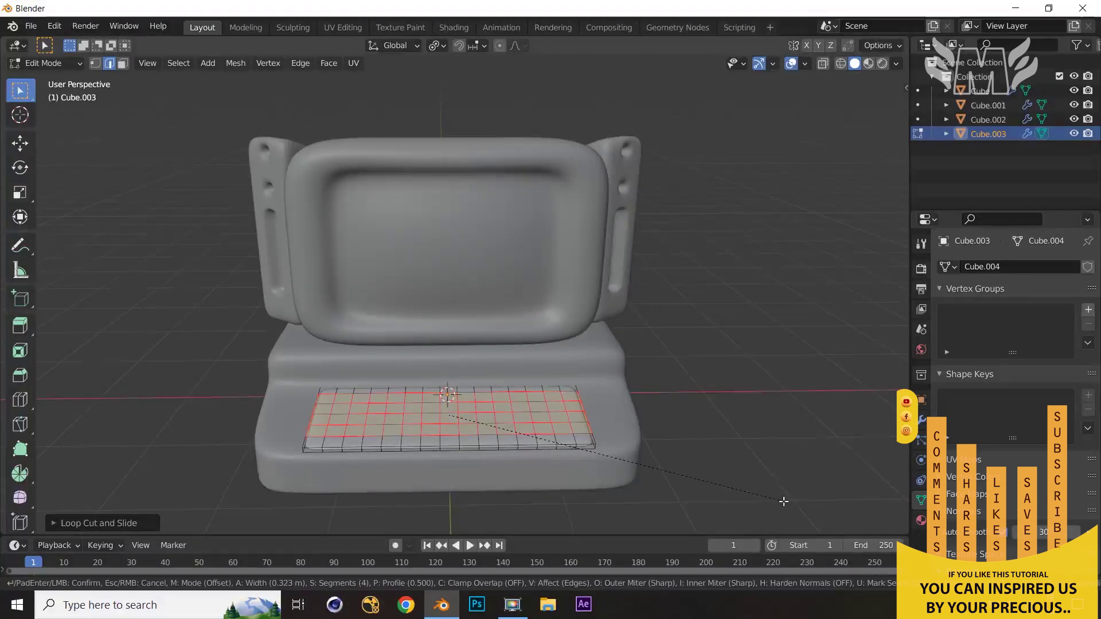
left_click(783, 502)
middle_click_drag(783, 502, 745, 496)
key("Tab")
key("Tab")
middle_click_drag(193, 379, 343, 439)
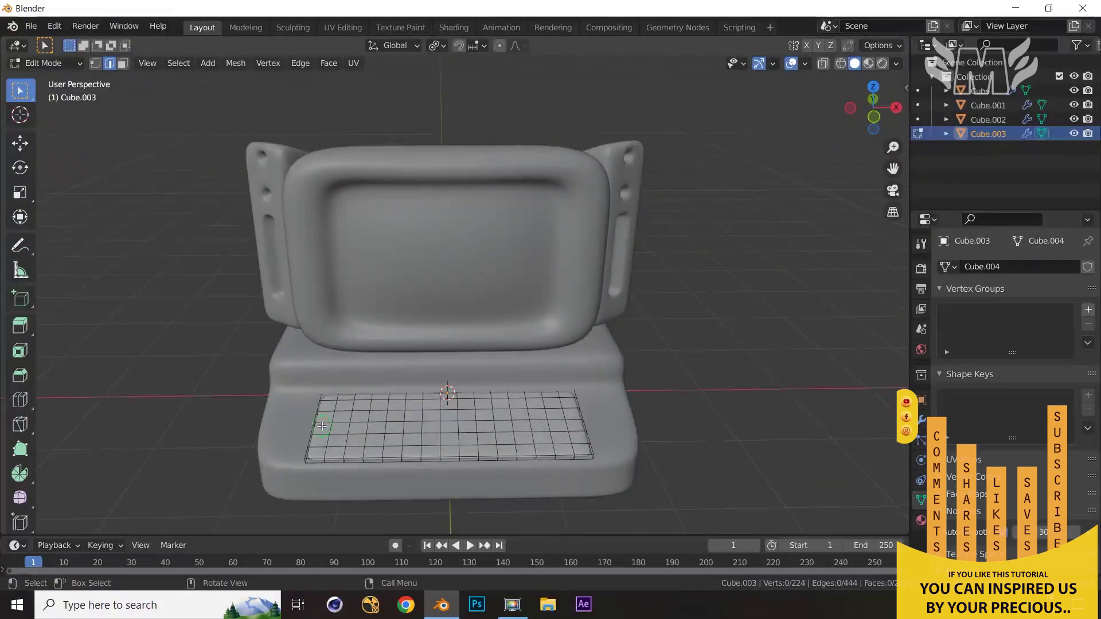
key("3")
left_click(321, 429)
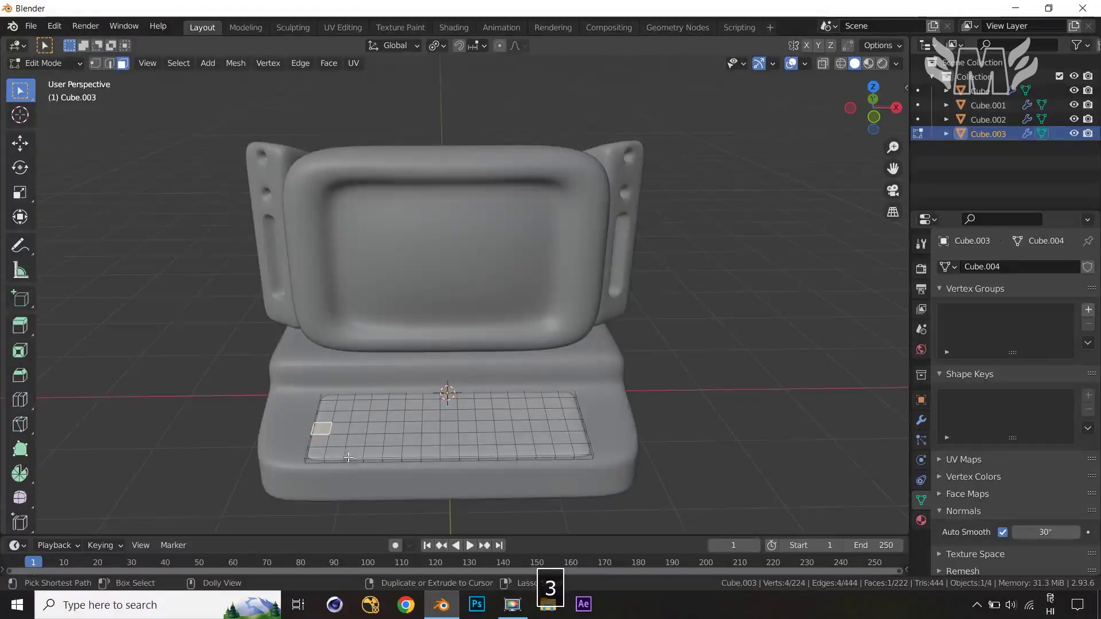
left_click(321, 449, "shift")
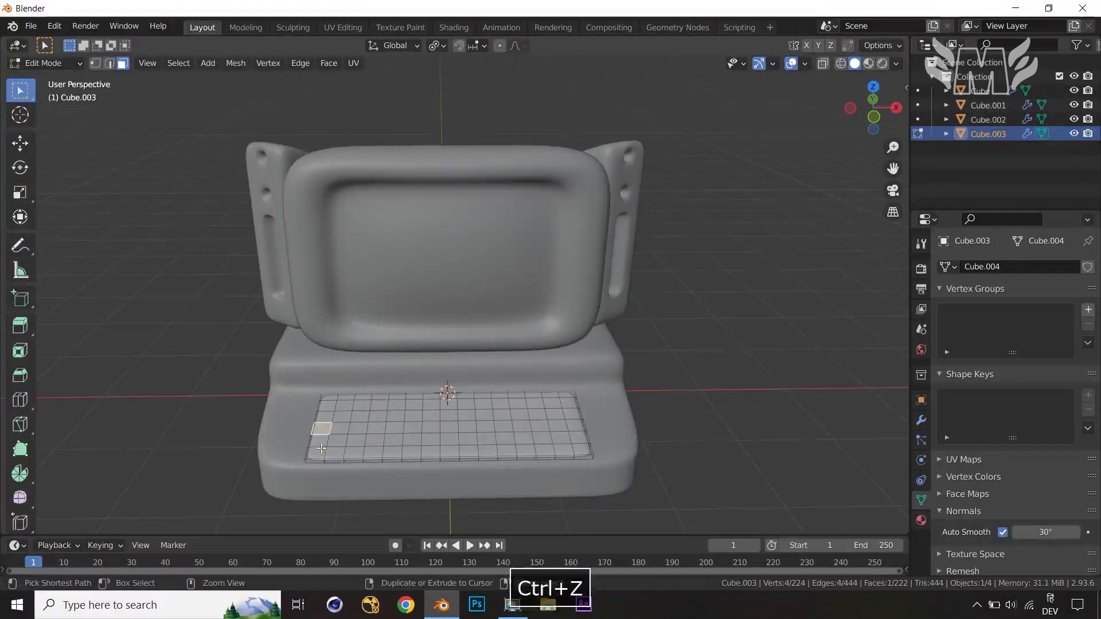
left_click(328, 450, "ctrl+shift")
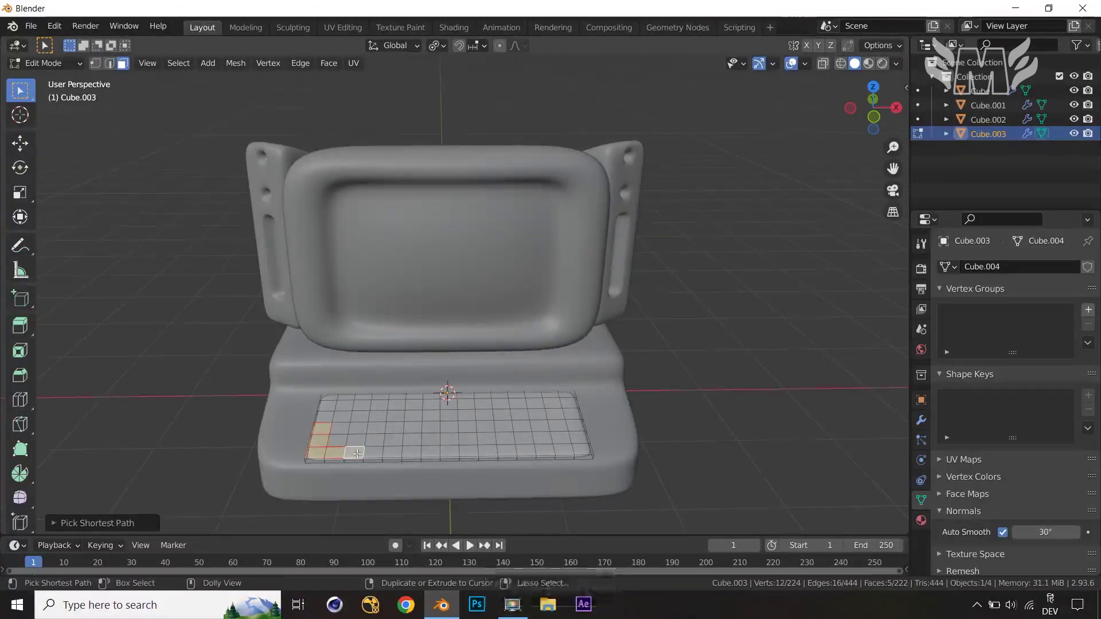
key("alt+a")
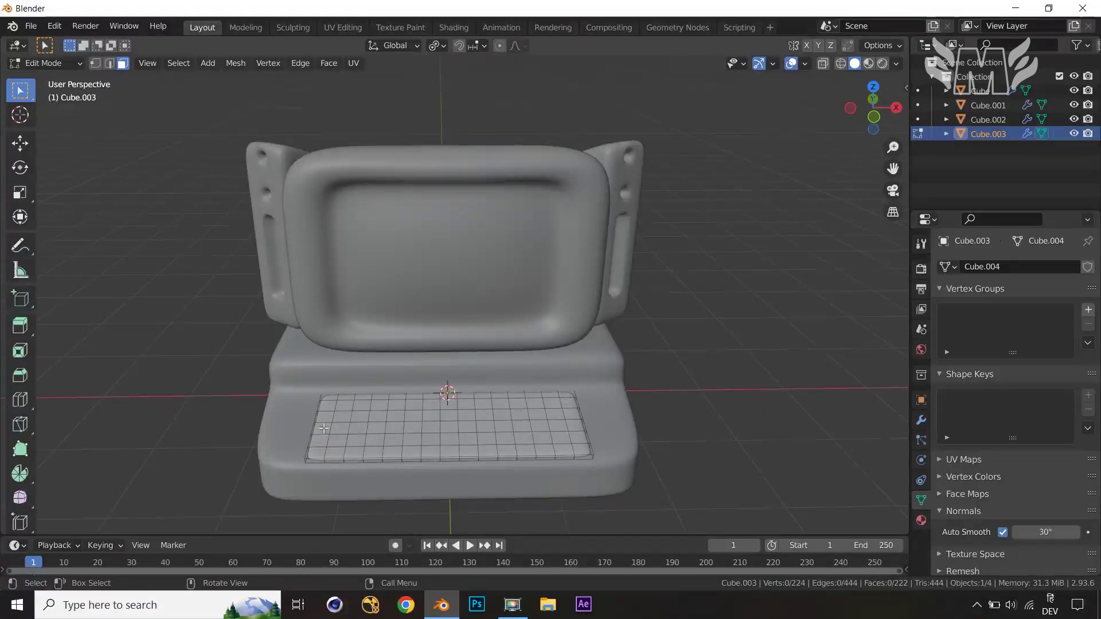
left_click(390, 441, "ctrl+shift")
key("ctrl+z")
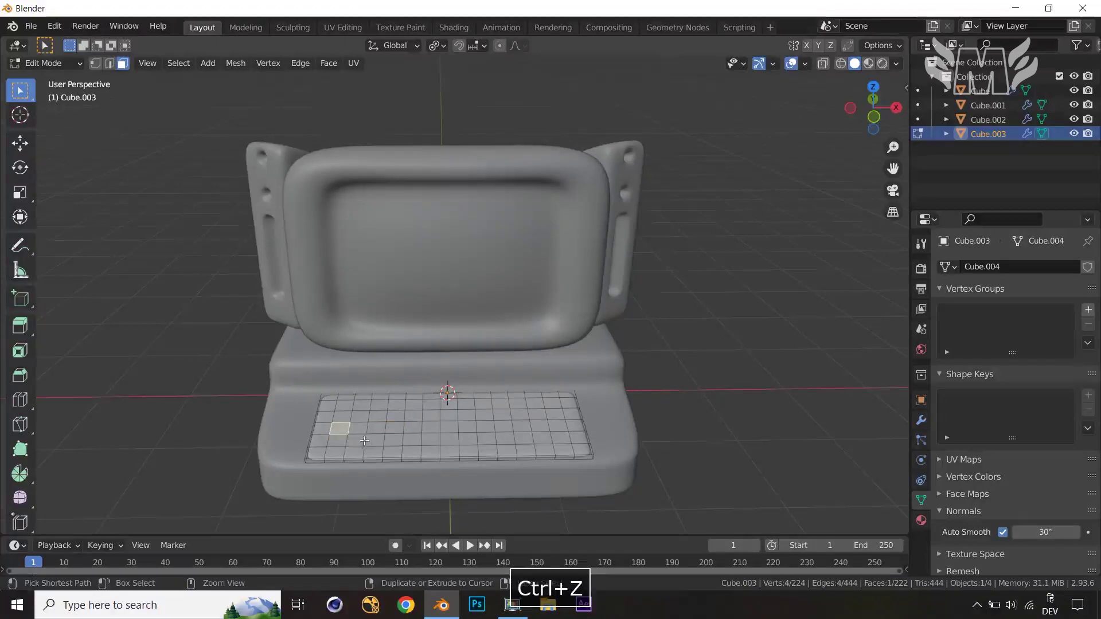
- Select an L-shaped run of four faces near the panel's front left corner and try insetting them by about 0.026 m
left_click(337, 440, "ctrl+shift")
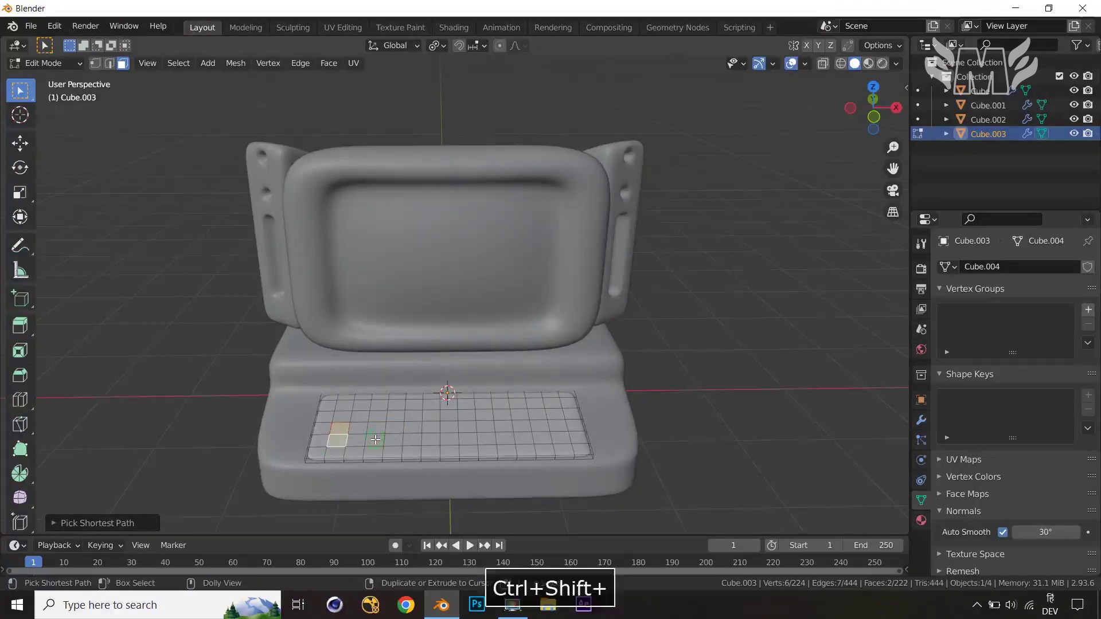
mouse_move(745, 501)
middle_mouse_down()
mouse_move(730, 507)
mouse_move(747, 492)
middle_mouse_up()
key("i")
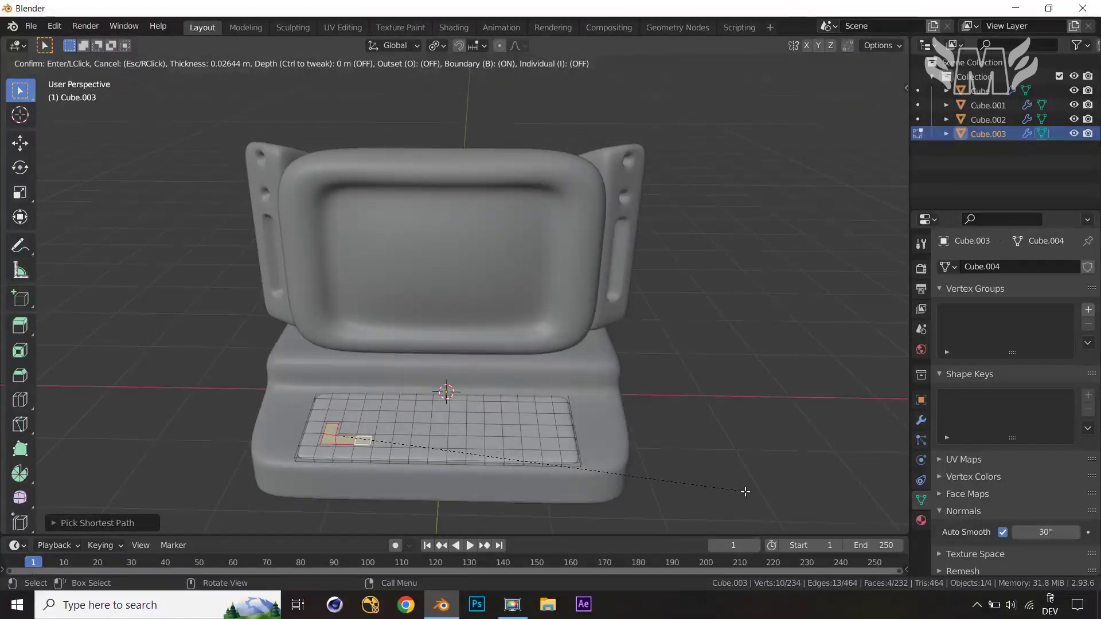
left_click(744, 491)
middle_click_drag(742, 487, 740, 489)
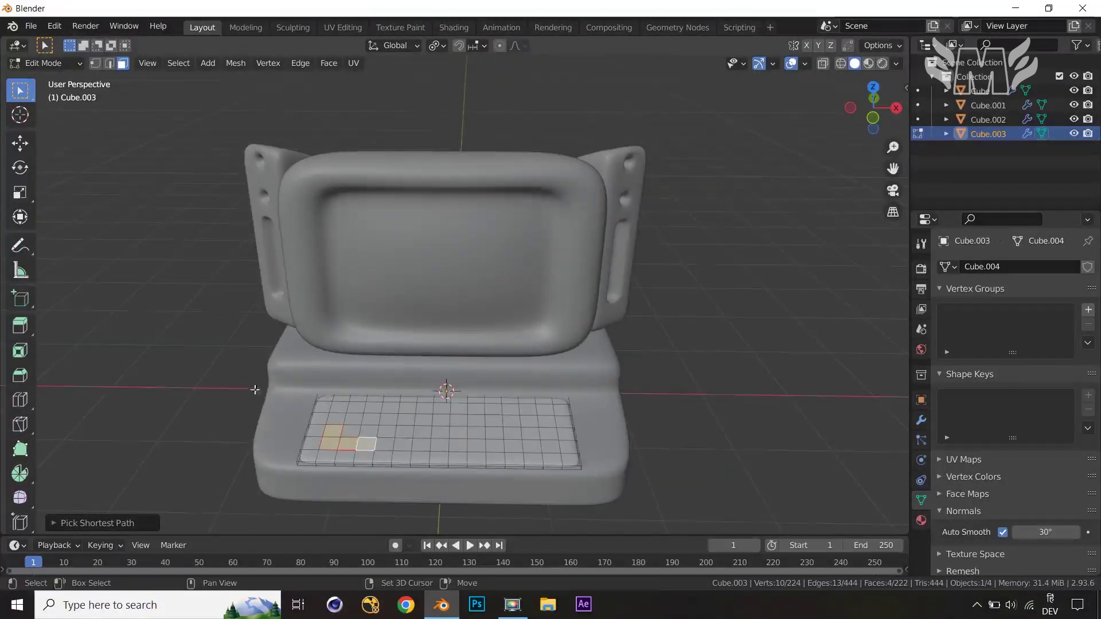
- Extend the selection to three inner rows of 13 faces plus three faces at each end of the front inner row
left_click(340, 408, "shift")
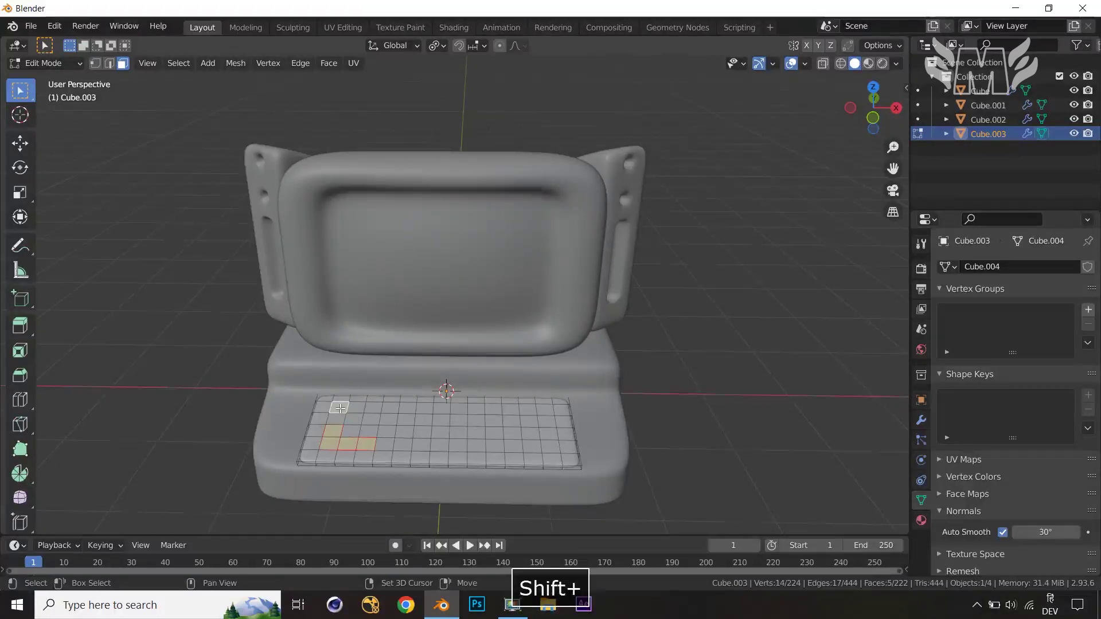
left_click(543, 409, "ctrl+shift")
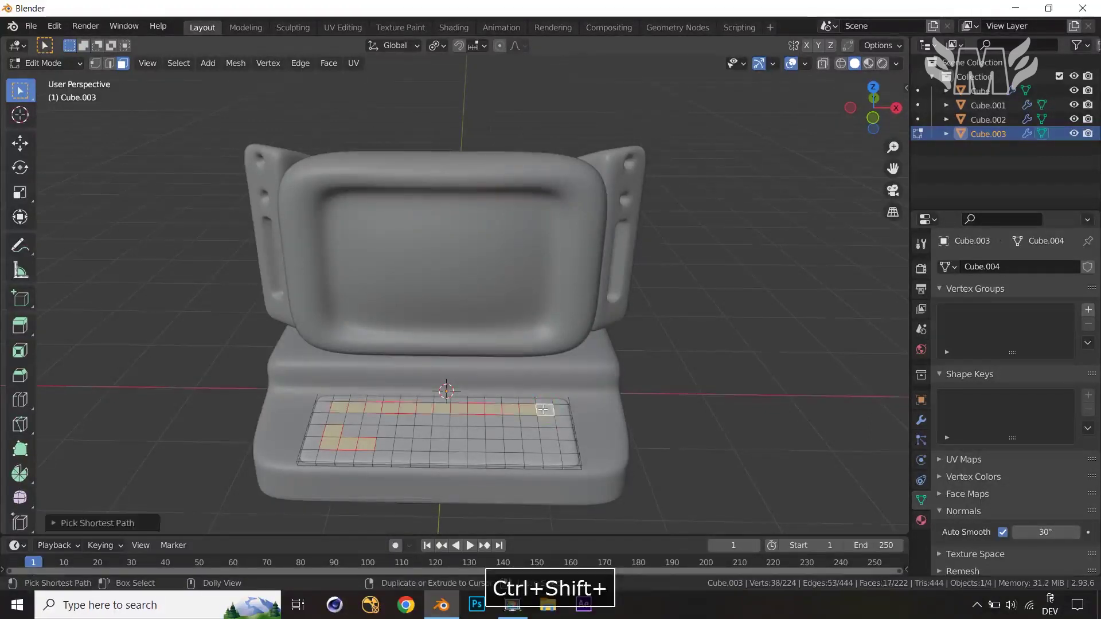
left_click(549, 446, "ctrl+shift")
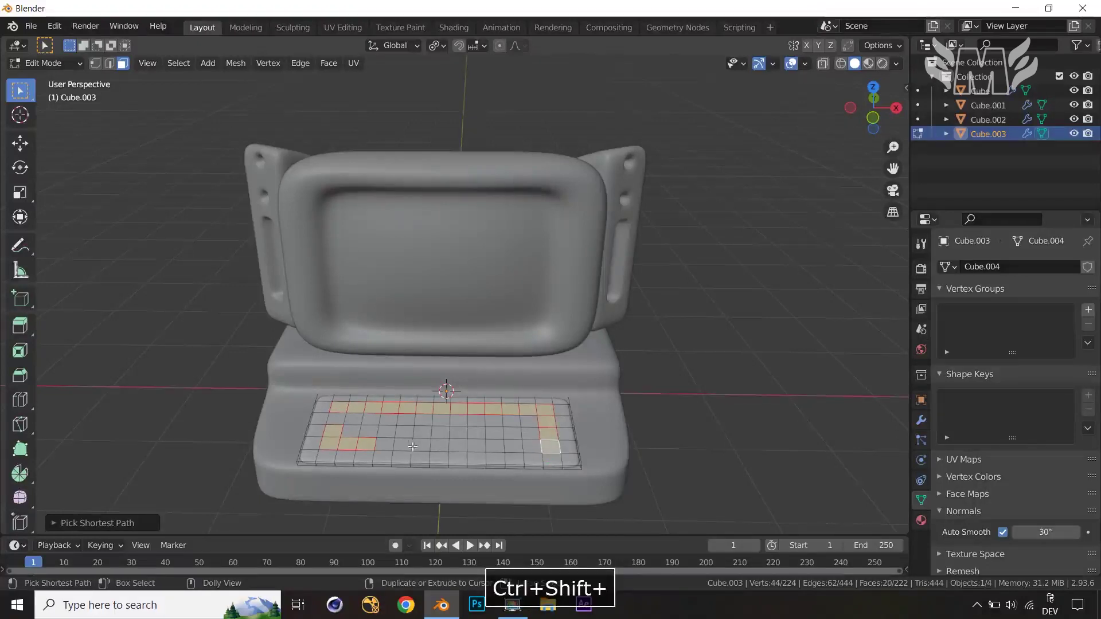
left_click(511, 445, "ctrl+shift")
left_click(530, 434, "ctrl+shift")
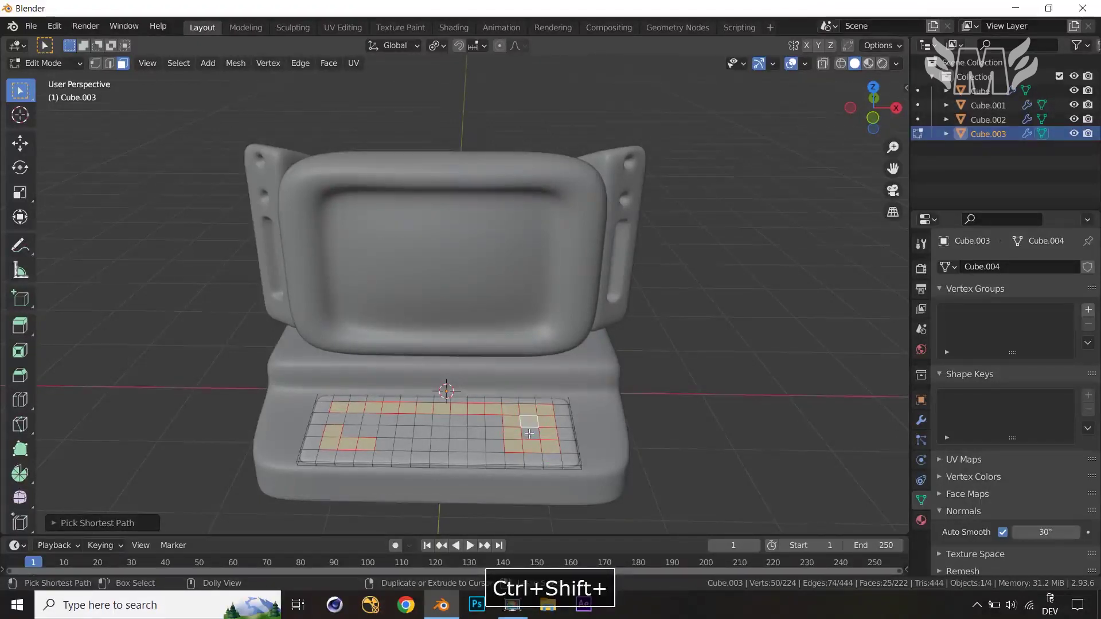
left_click(338, 417, "ctrl+shift")
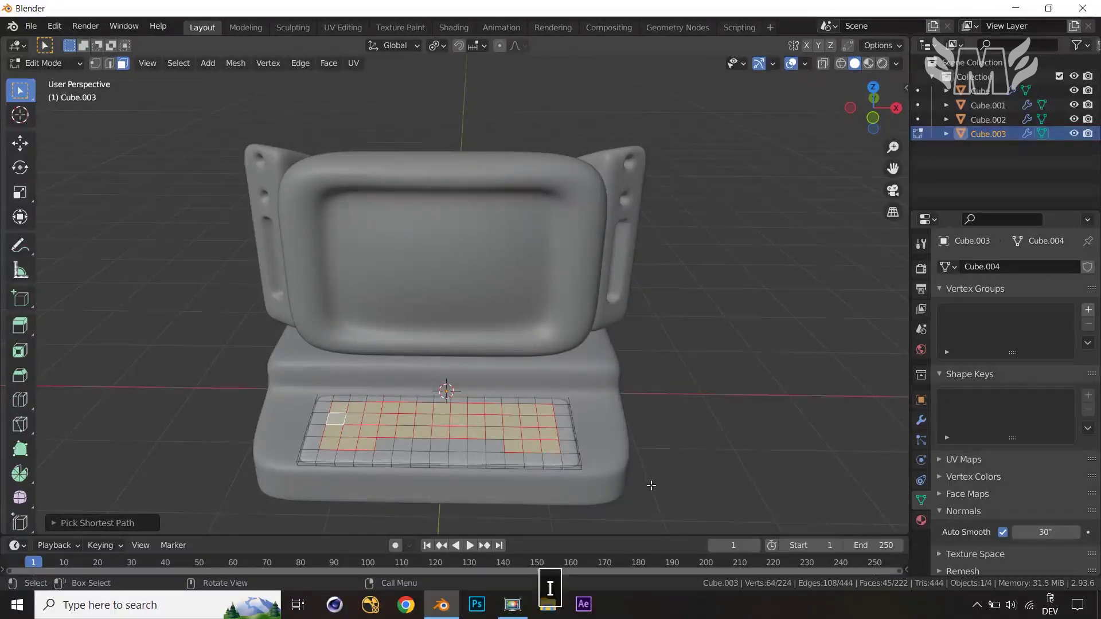
- Inset the selected faces individually with a thickness of about 0.022 m to outline separate keys
key("i")
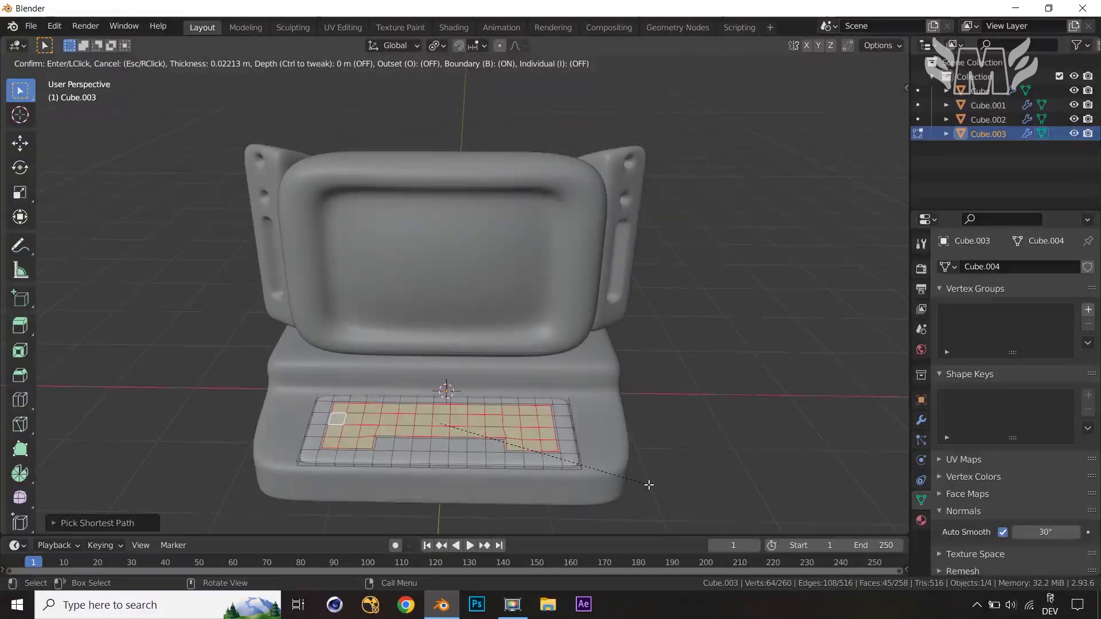
key("i")
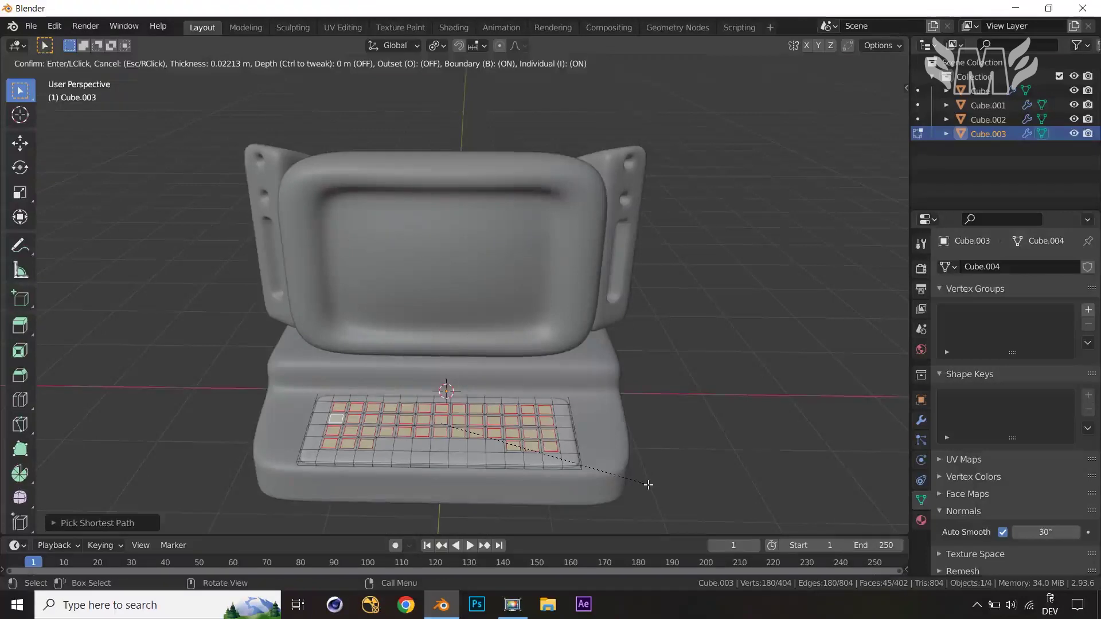
left_click(648, 484)
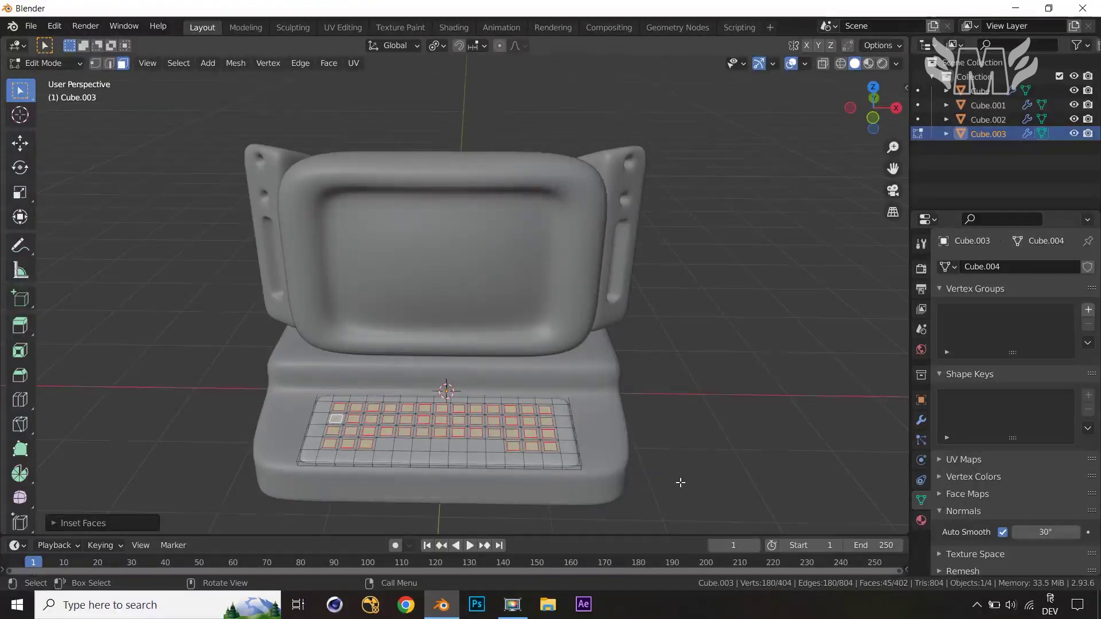
- Duplicate the inset key faces in place, separate the copy into its own object, and select only the base panel in Object Mode
key("shift+d")
right_click(683, 459)
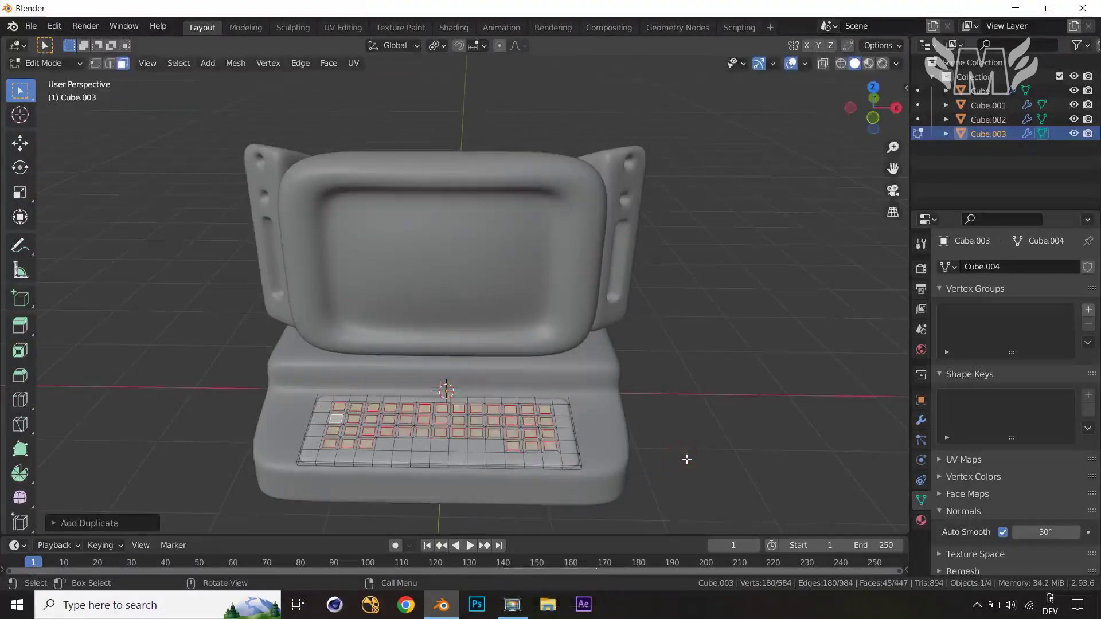
key("p")
left_click(696, 490)
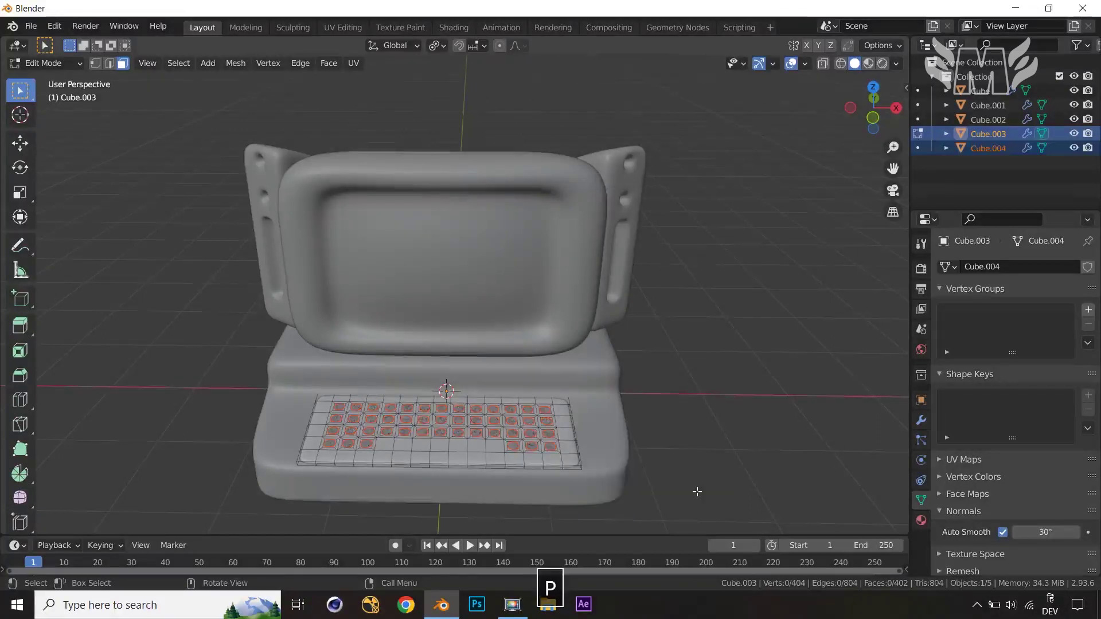
key("Tab")
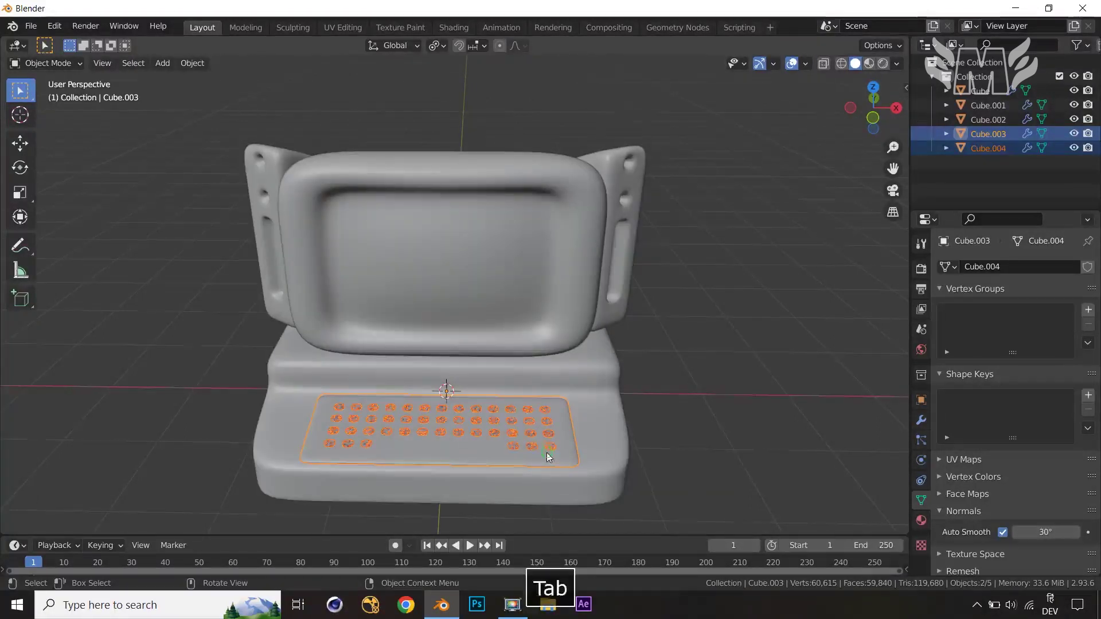
left_click(546, 453)
left_click(547, 448)
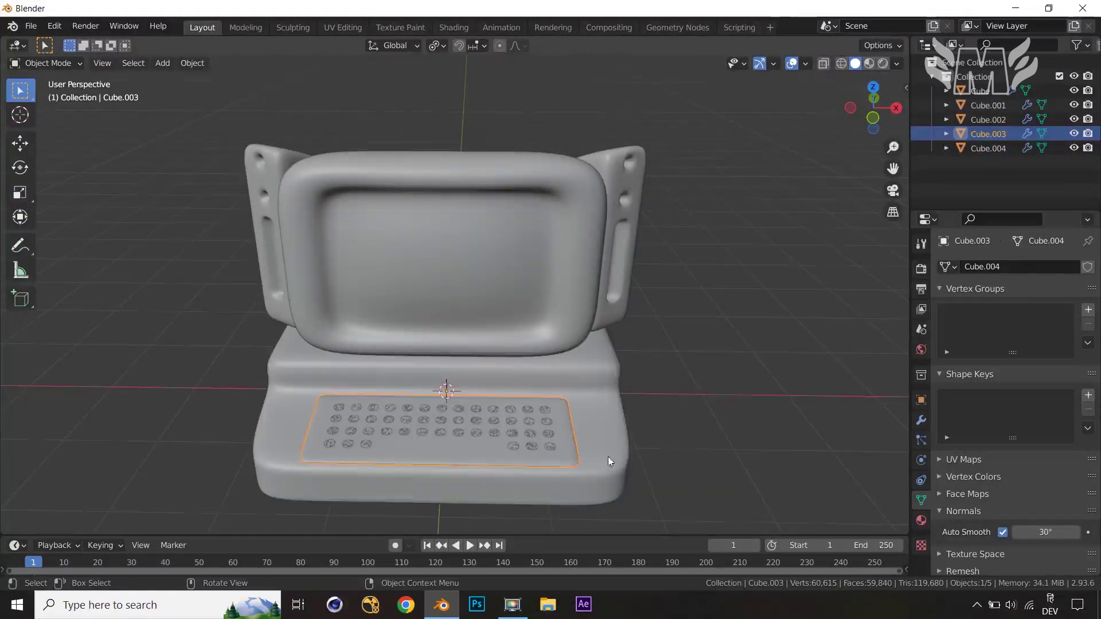
- Extrude all faces of the separated key object upward by about 0.079 m to form raised keys
left_click(546, 435)
key("Tab")
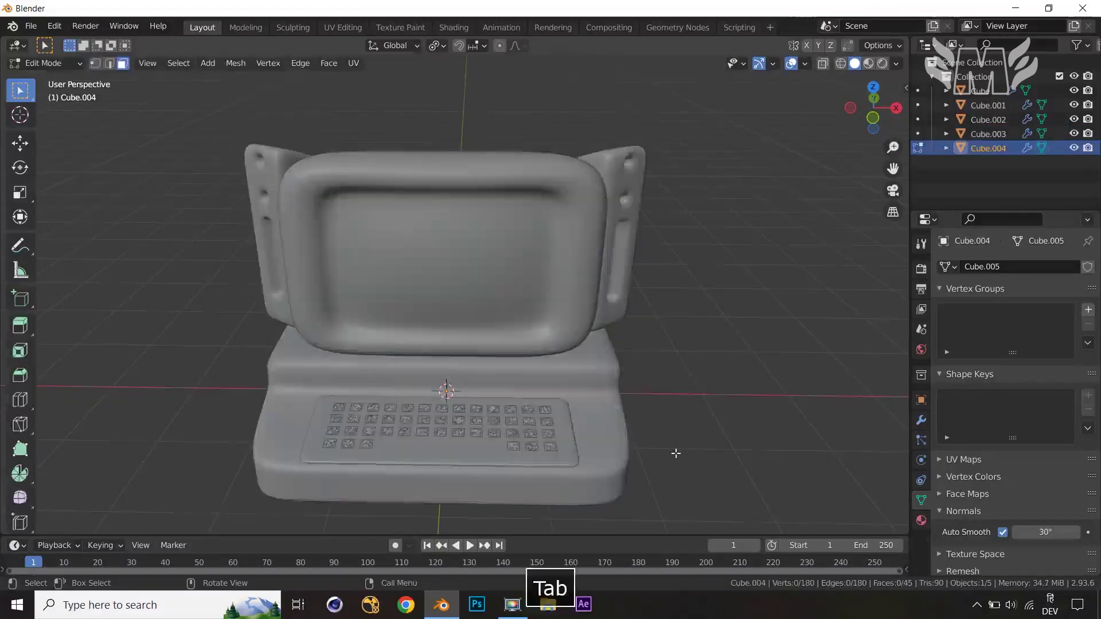
key("a")
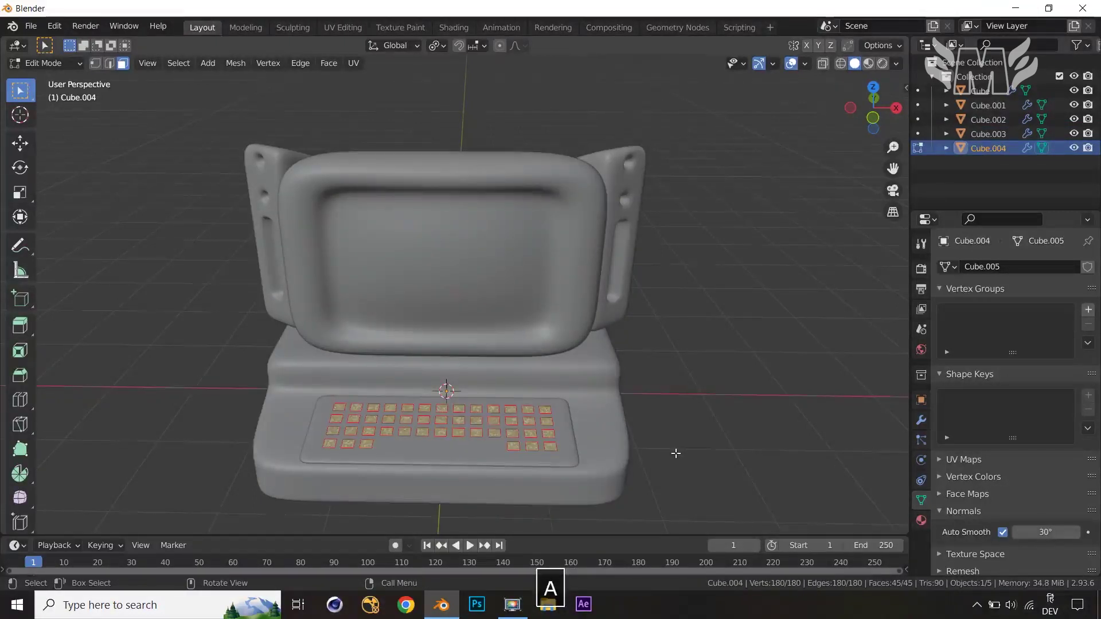
key("alt+e")
left_click(675, 453)
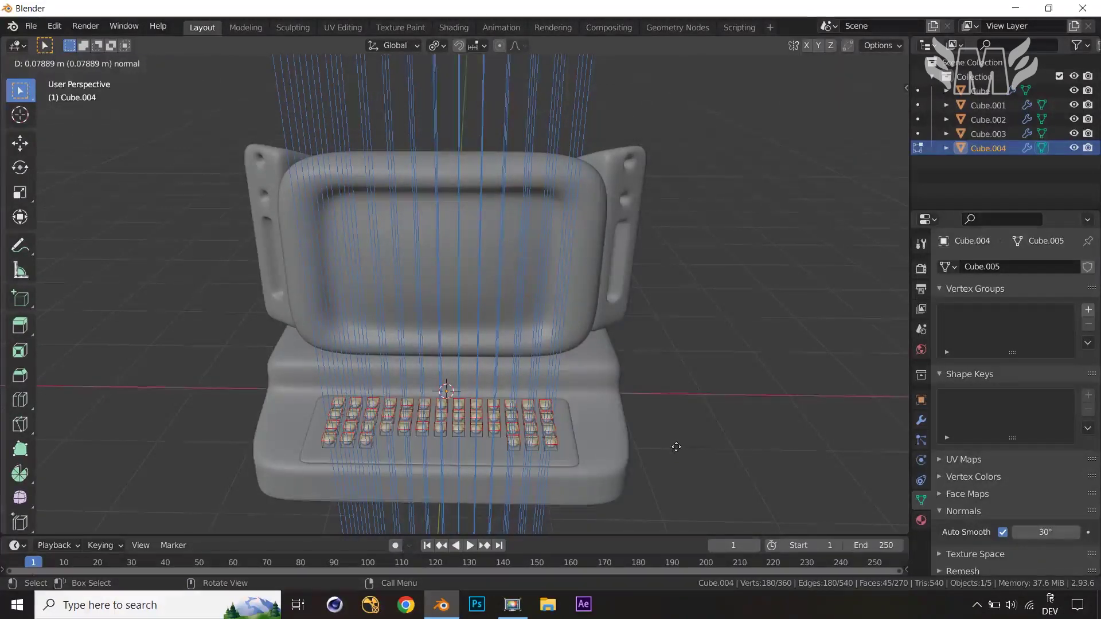
left_click(676, 445)
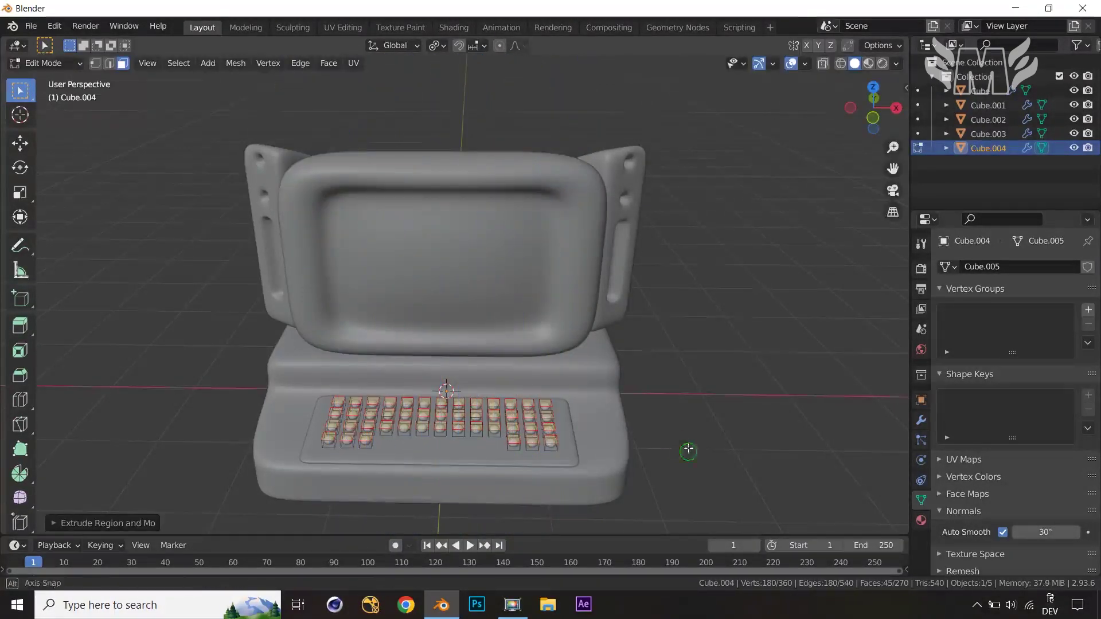
- Add a Bevel modifier with 3 segments to the keys and place it above the Subdivision modifier
left_click(921, 421)
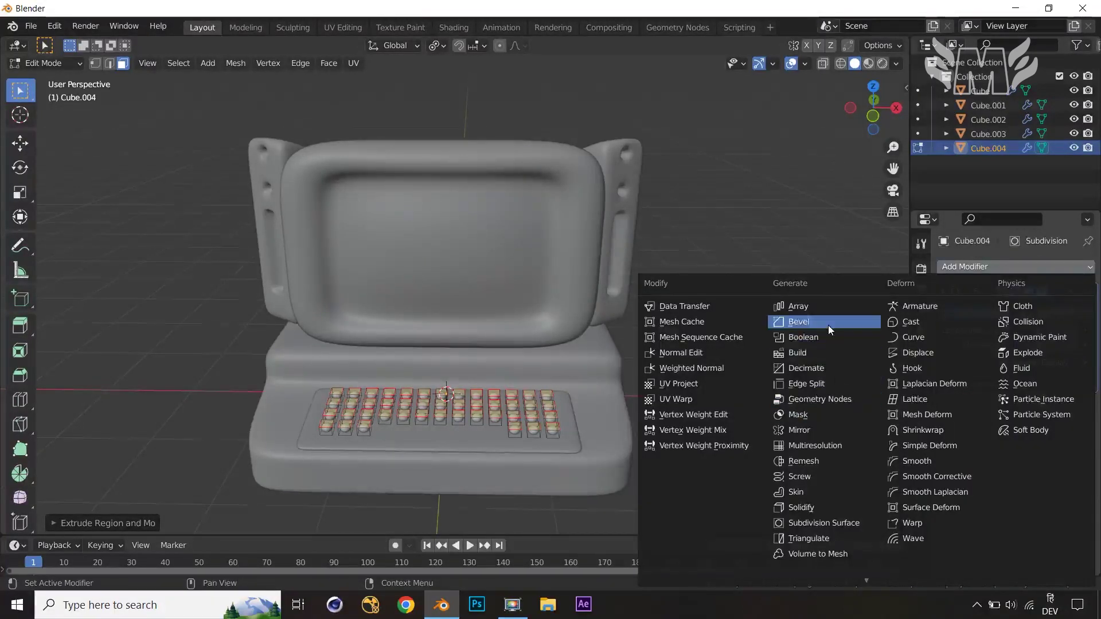
left_click(828, 325)
left_click_drag(1089, 404, 1086, 291)
left_click(1073, 364)
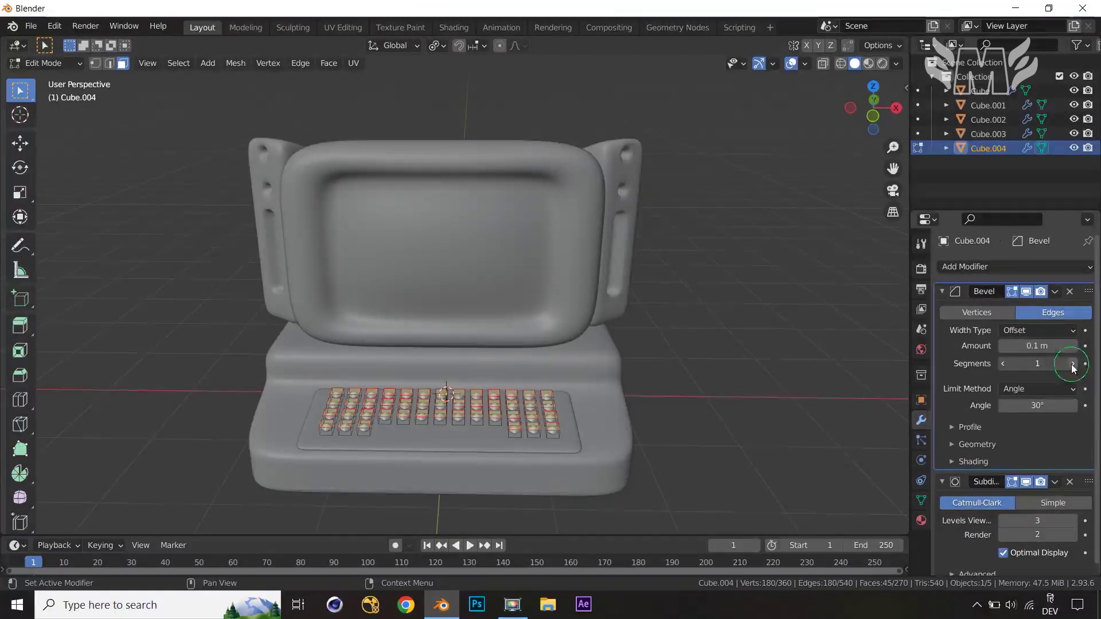
left_click(1072, 365)
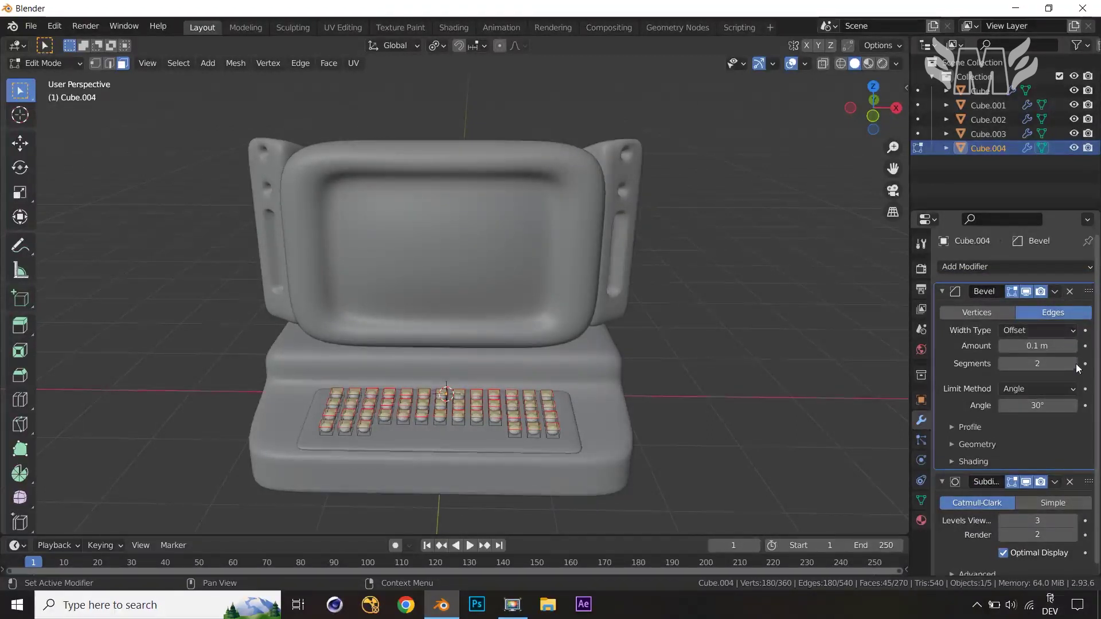
left_click(1073, 365)
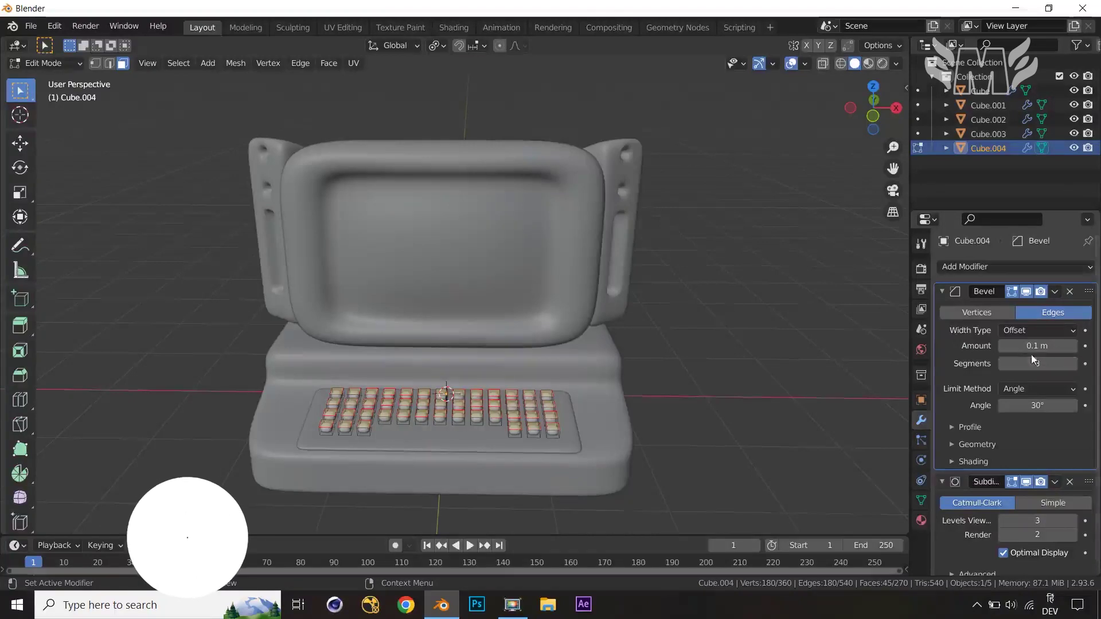
- Set the keys' bevel amount to 0.03 m and return to Object Mode
scroll(654, 397, "up", 1)
middle_click_drag(640, 371, 619, 288, "shift")
middle_click_drag(673, 400, 650, 380)
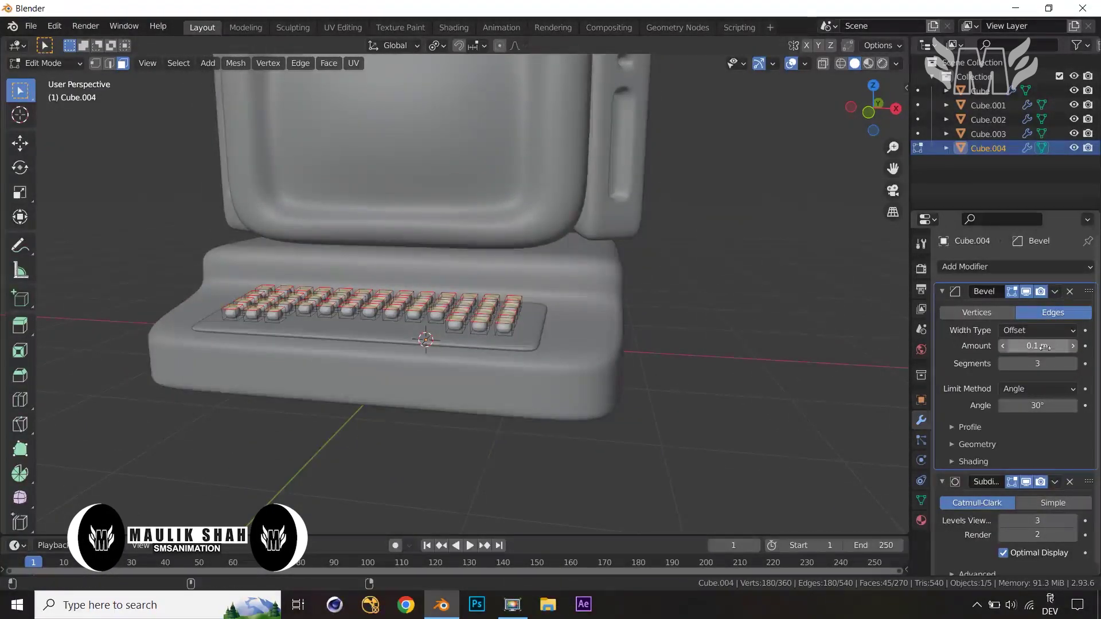
left_click(762, 336)
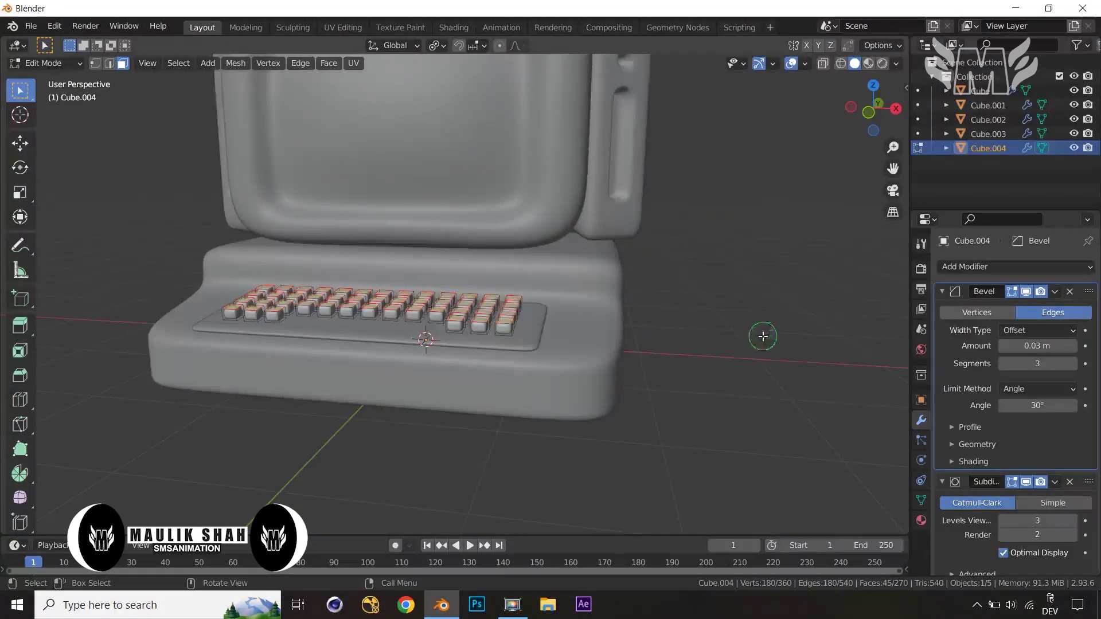
key("Tab")
middle_click_drag(760, 354, 763, 369)
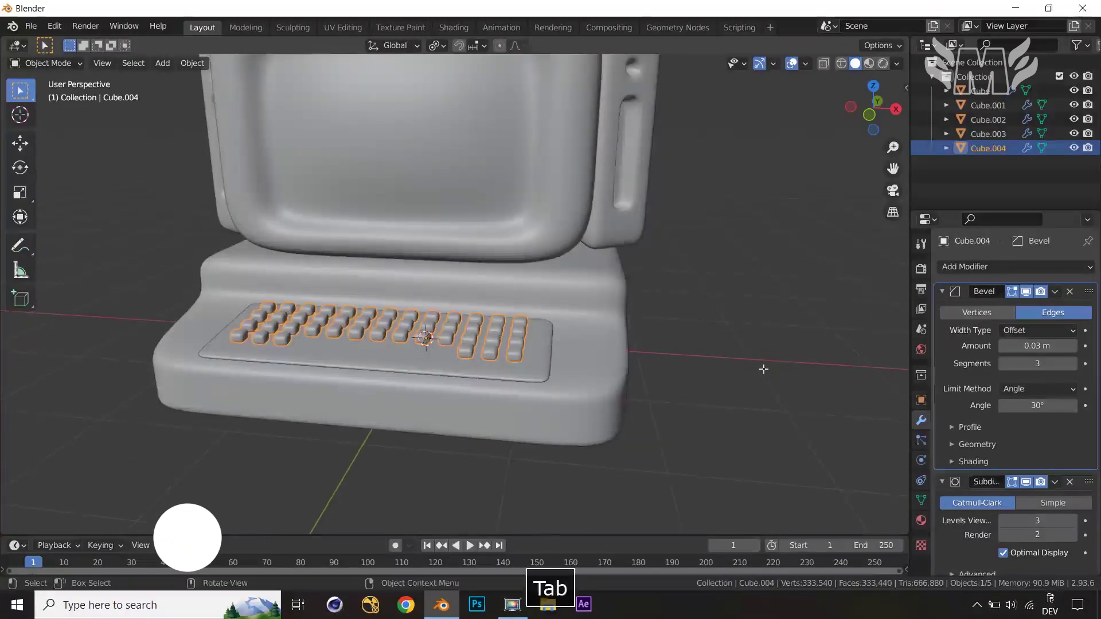
- Lower the whole key object along the global Z axis by about 0.055 m into the base panel
key("Tab")
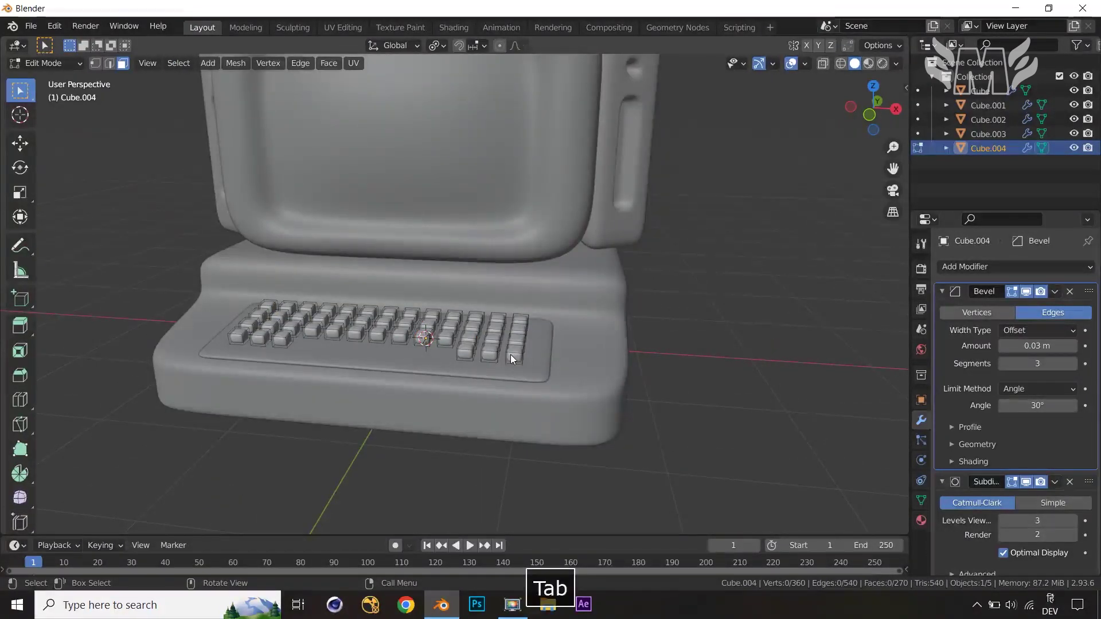
key("Tab")
key("Tab")
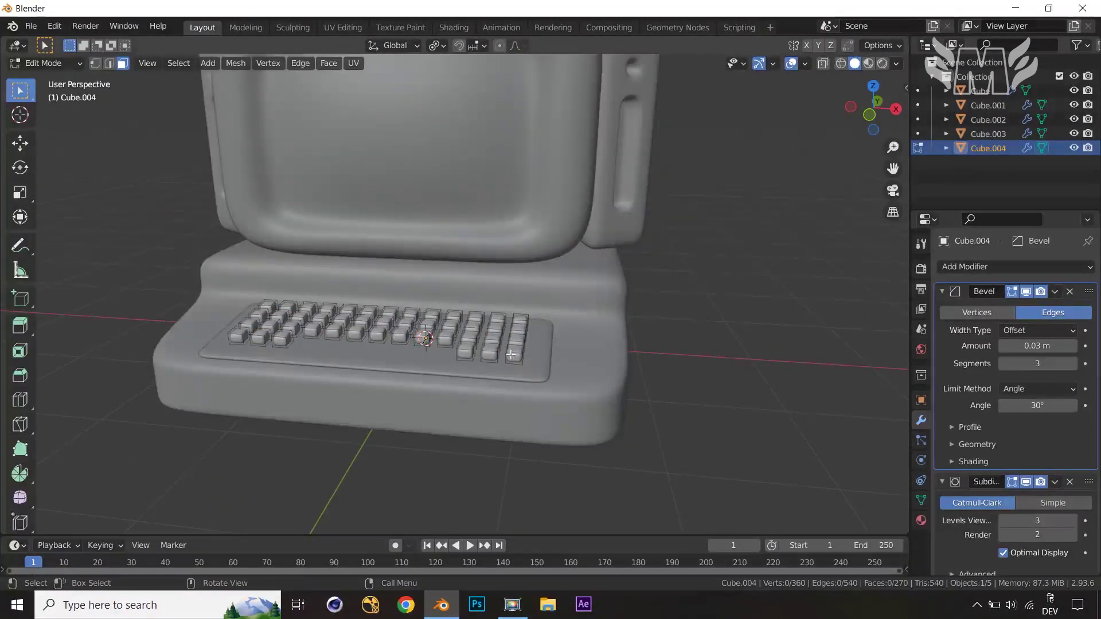
key("Tab")
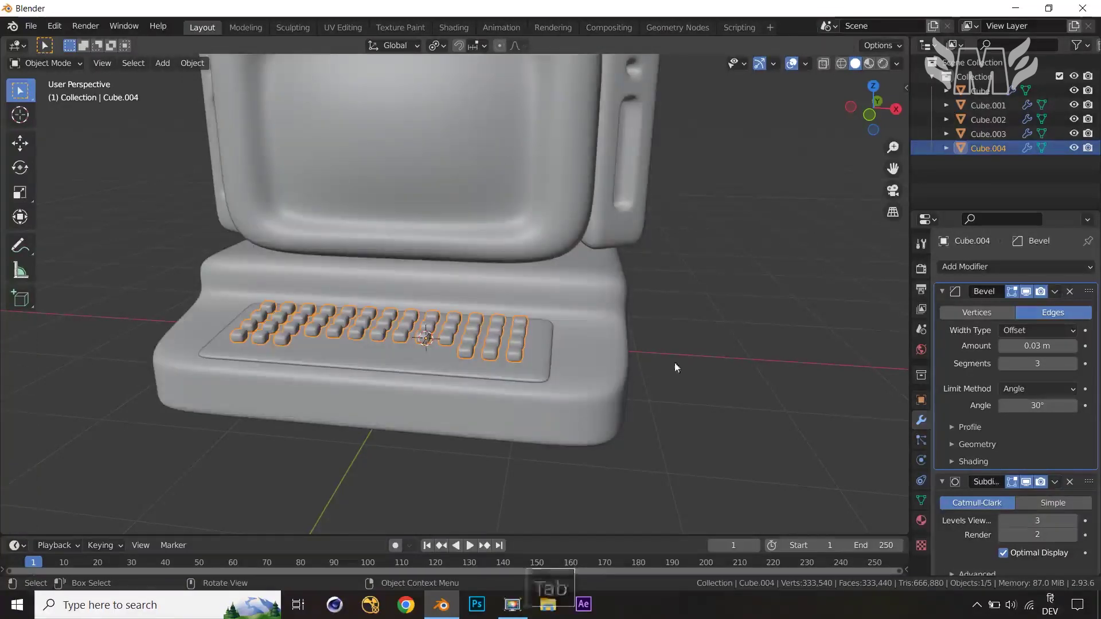
key("g")
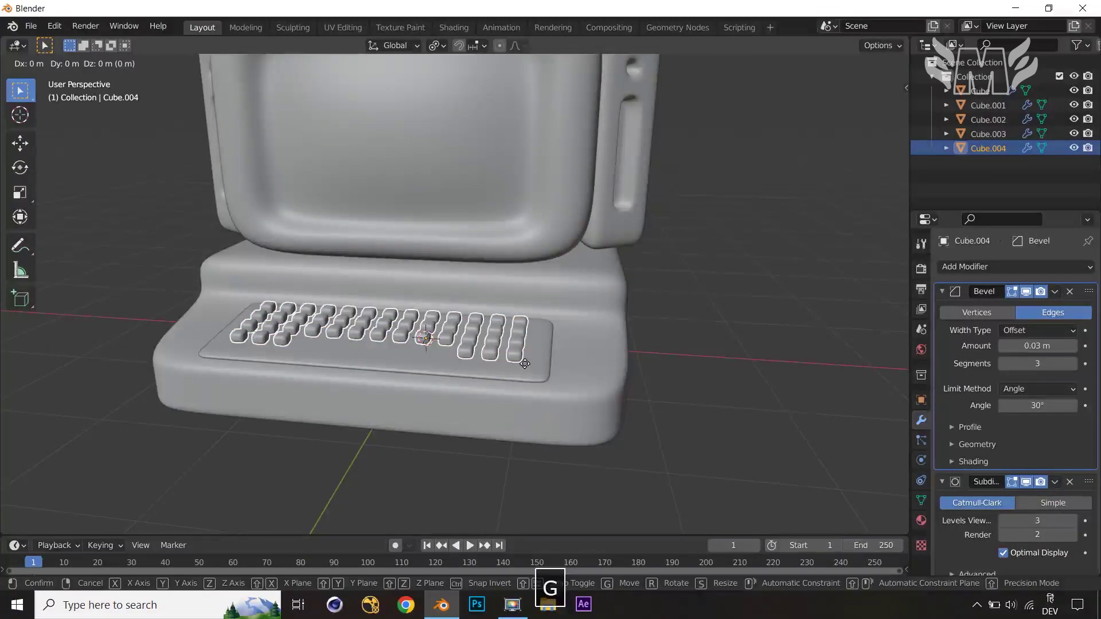
key("z")
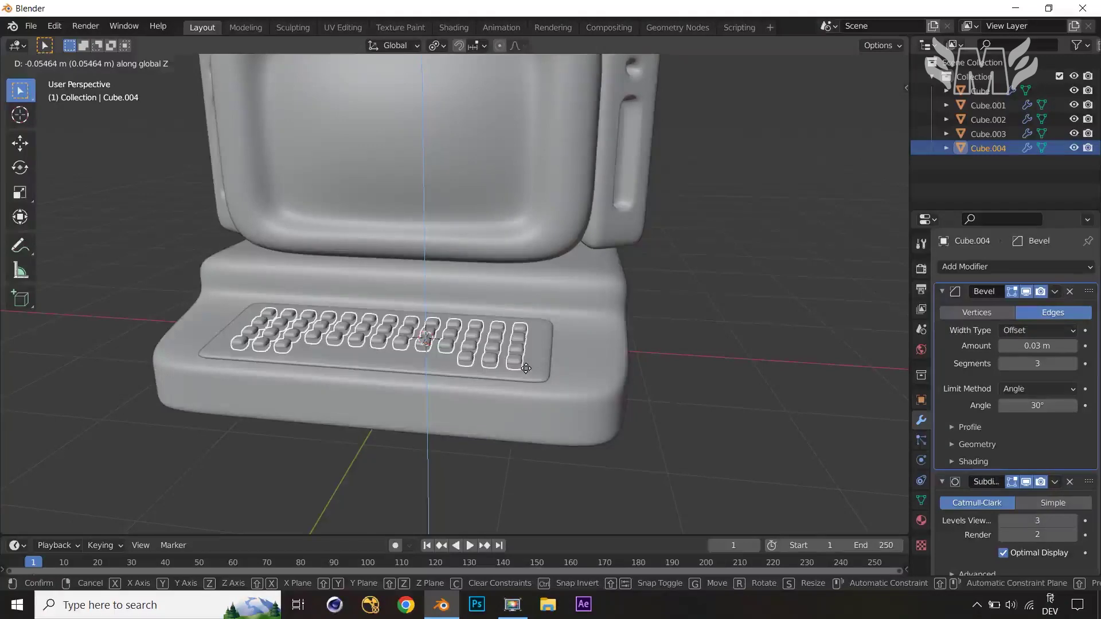
left_click(528, 373)
key("Tab")
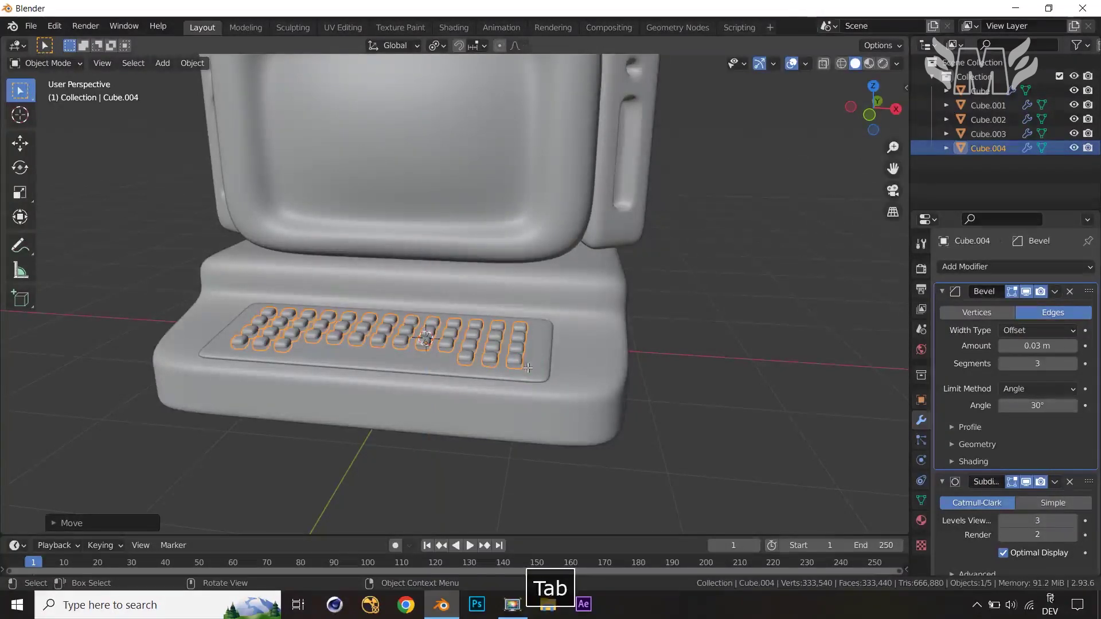
middle_click_drag(797, 386, 806, 414)
key("Tab")
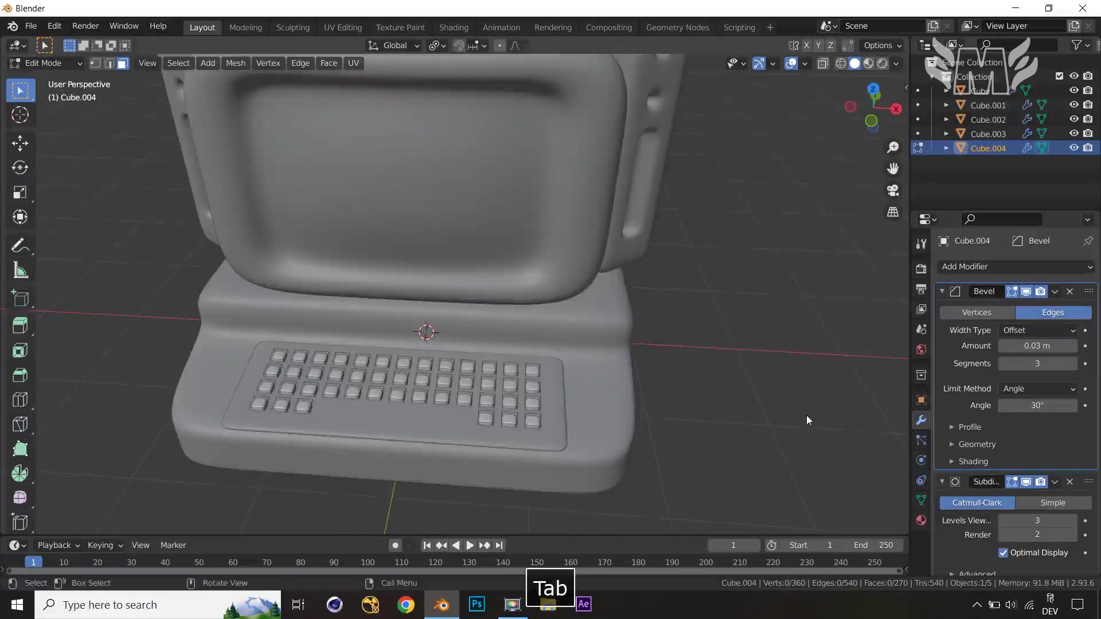
key("Tab")
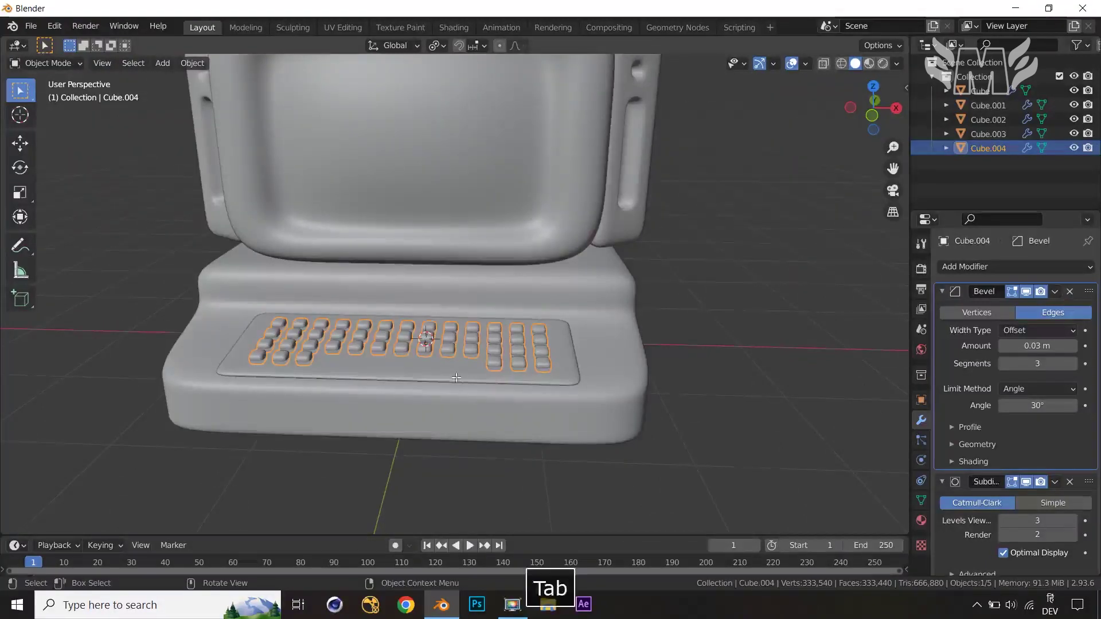
- Select the run of five faces in the base panel's front key row gap and inset them slightly as one region
key("Tab")
left_click(449, 372)
key("Tab")
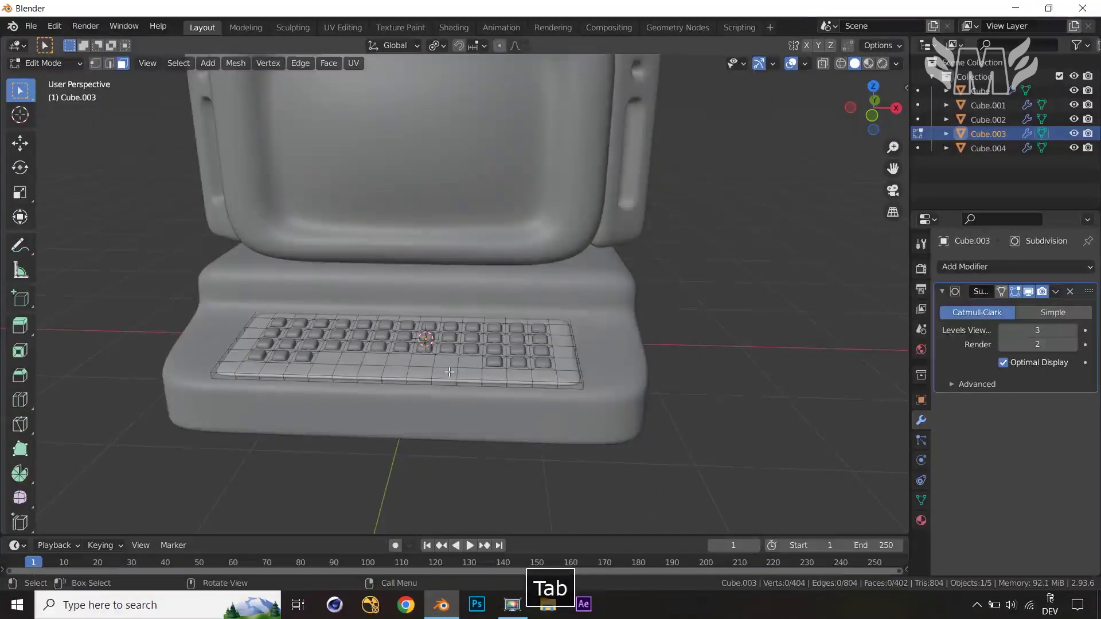
middle_click_drag(378, 367, 364, 391)
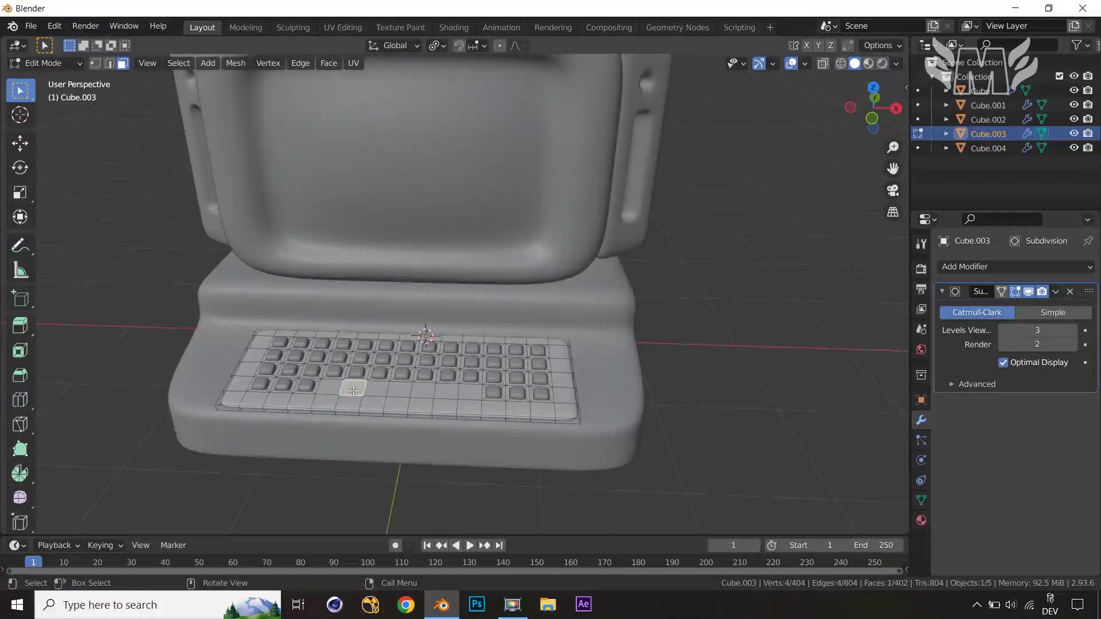
key("ctrl+z")
left_click(449, 393, "ctrl+shift")
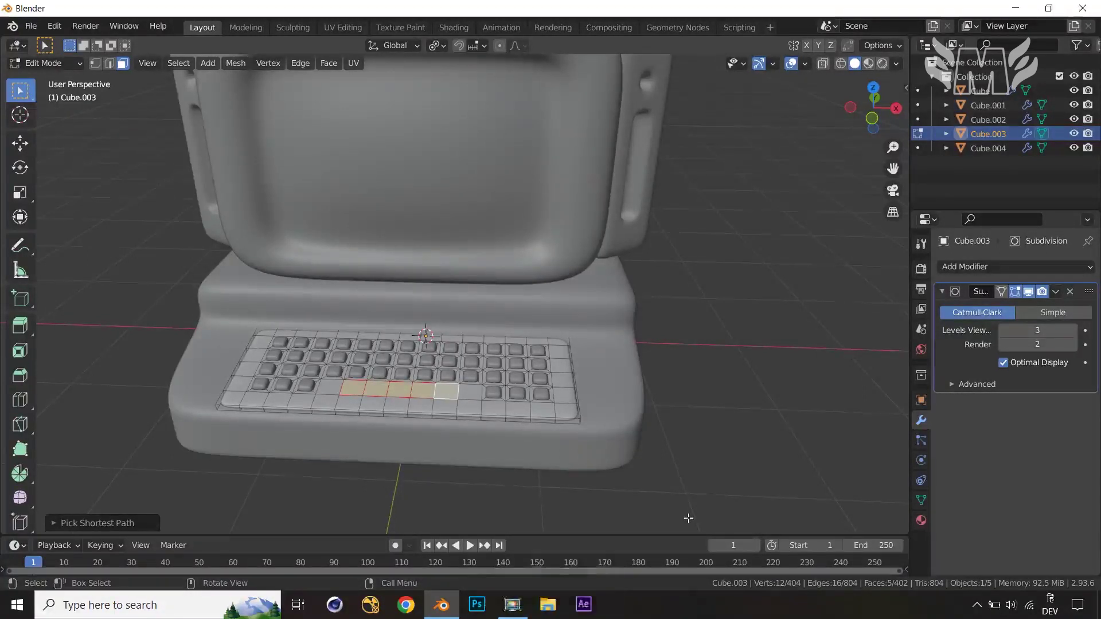
key("i")
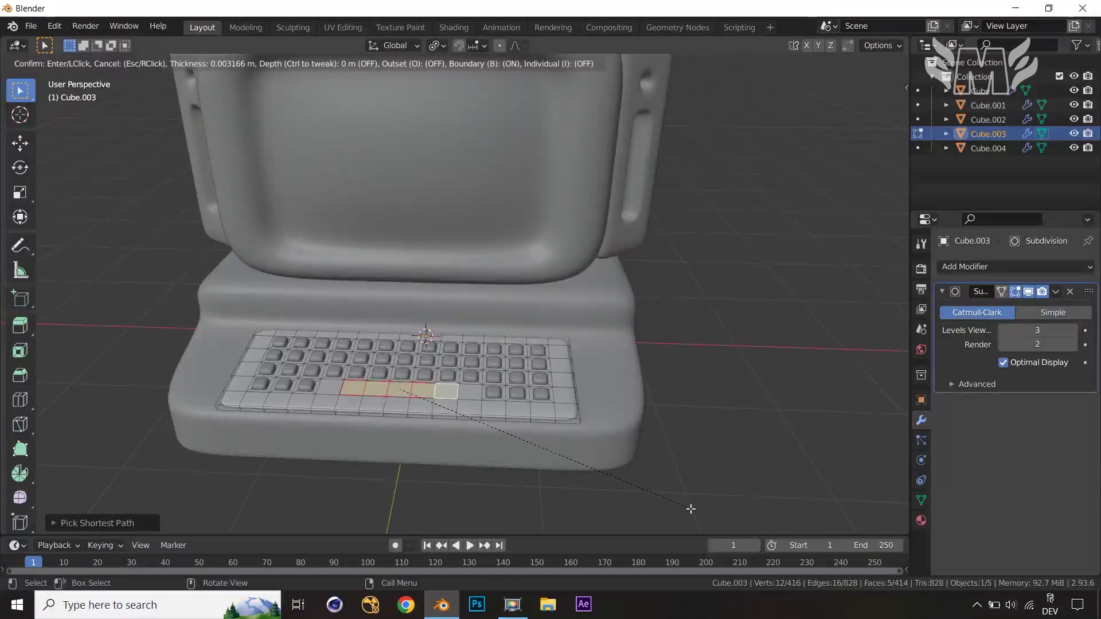
left_click(690, 508)
- Duplicate the inset space bar faces in place, separate the copy into its own object, and return to Object Mode
key("shift+d")
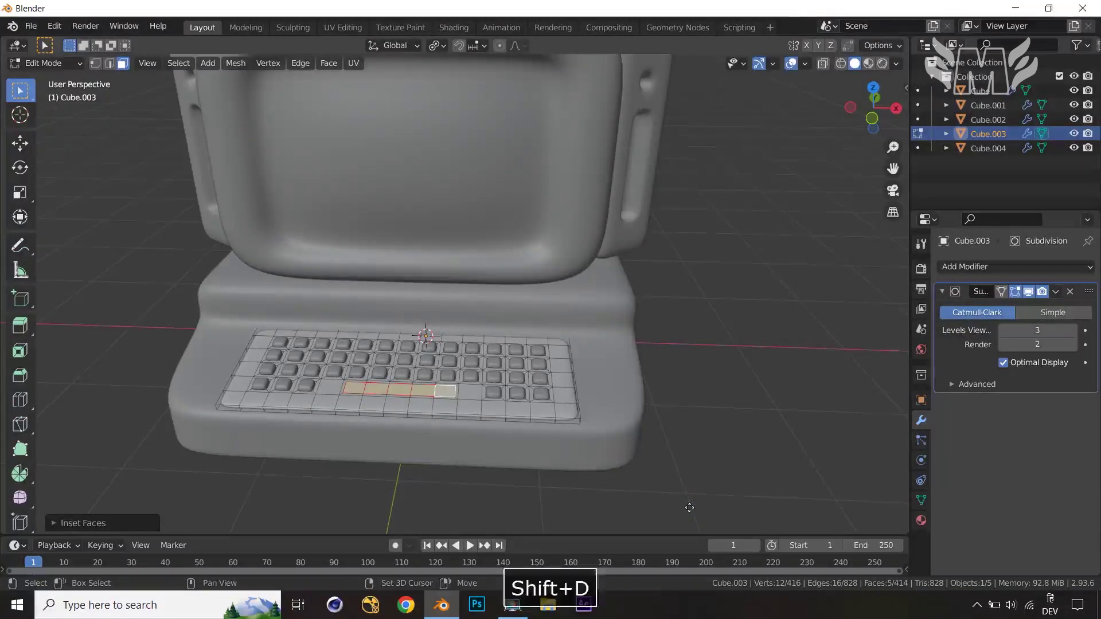
right_click(686, 479)
key("p")
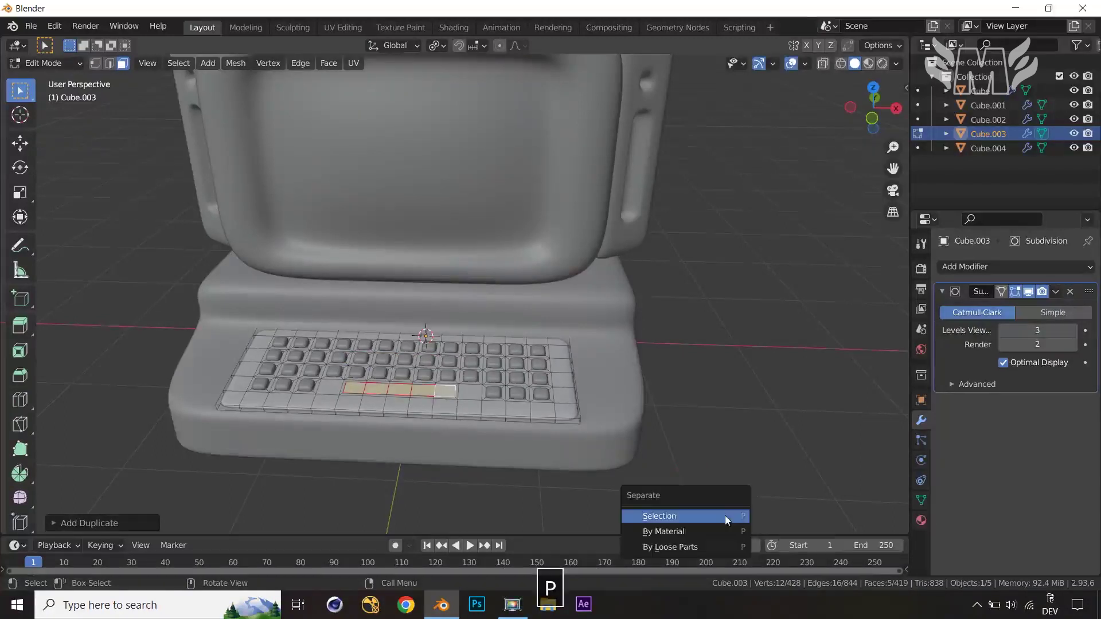
left_click(724, 514)
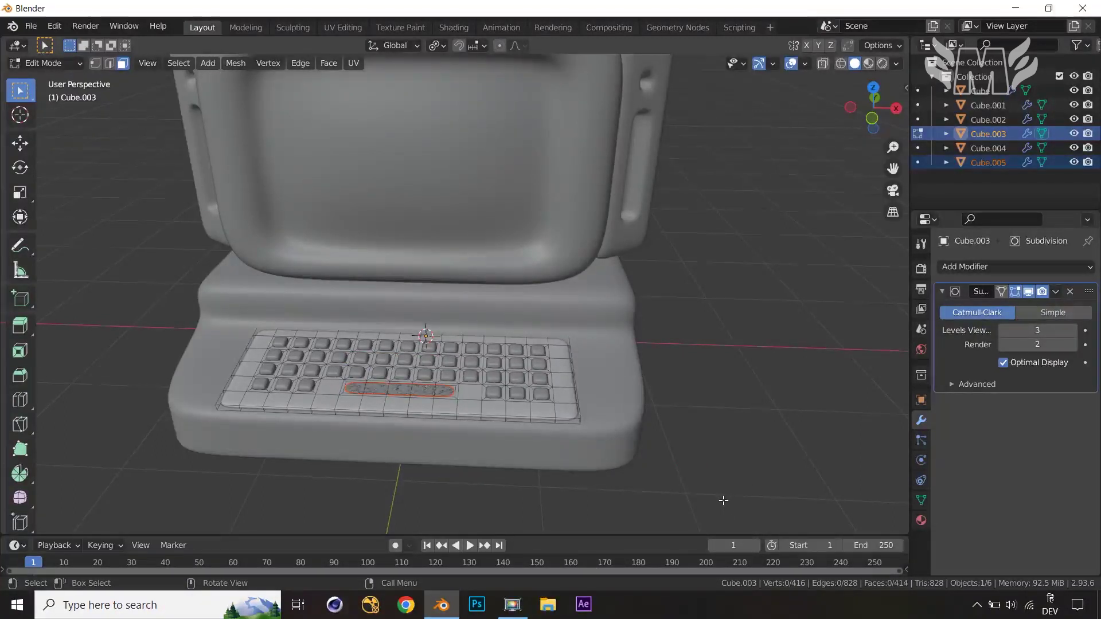
key("Tab")
- Extrude all faces of the separated space bar strip upward by about 0.085 m
left_click(421, 393)
key("Tab")
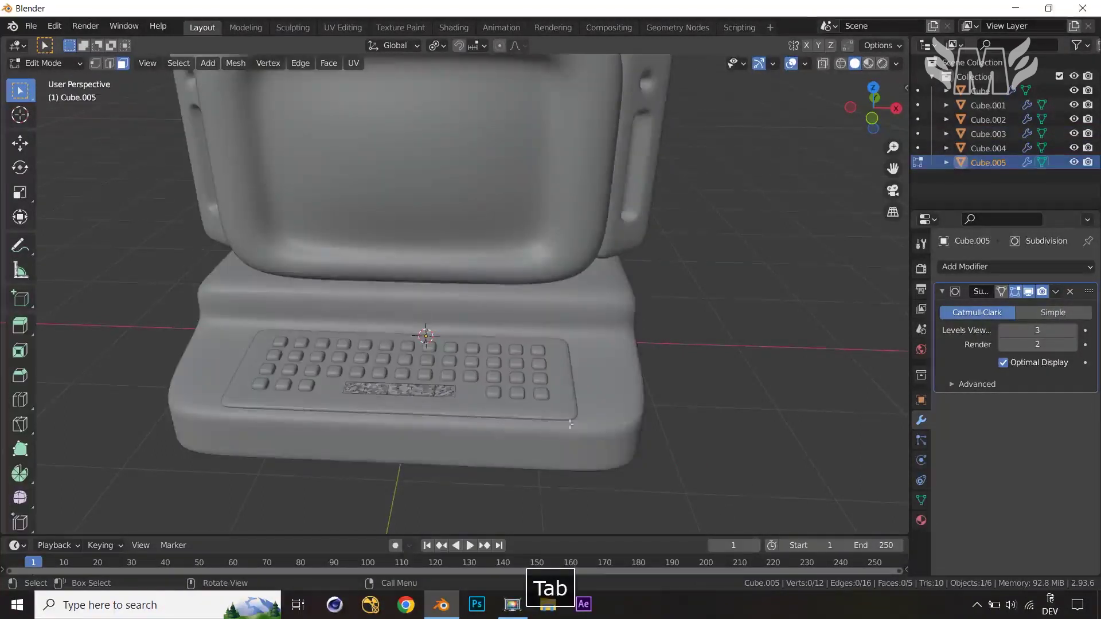
key("a")
middle_click_drag(686, 469, 685, 450)
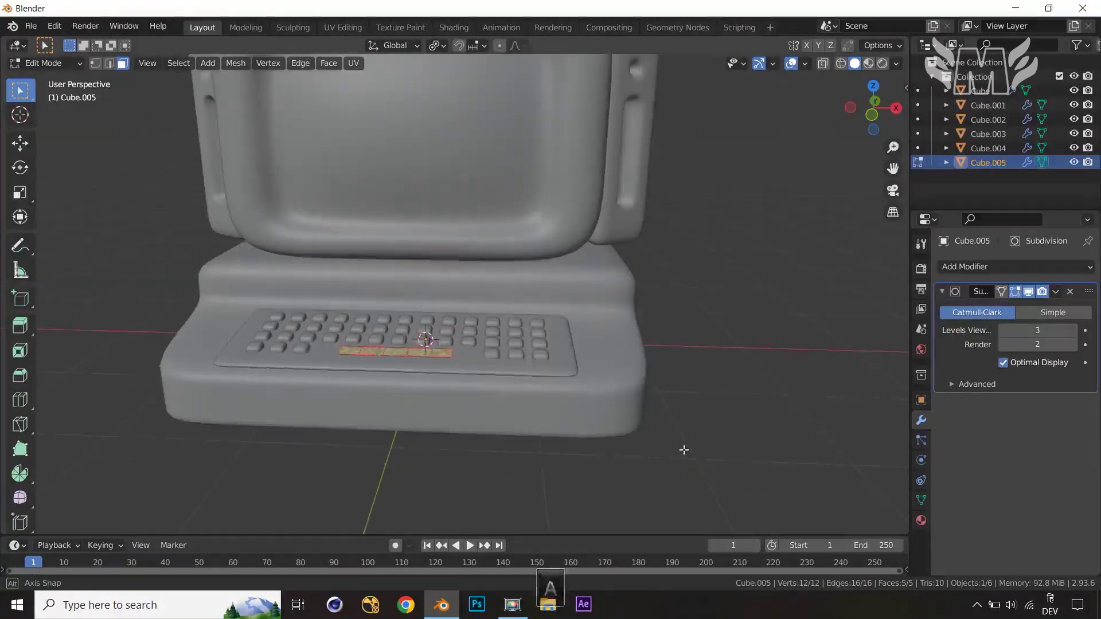
key("e")
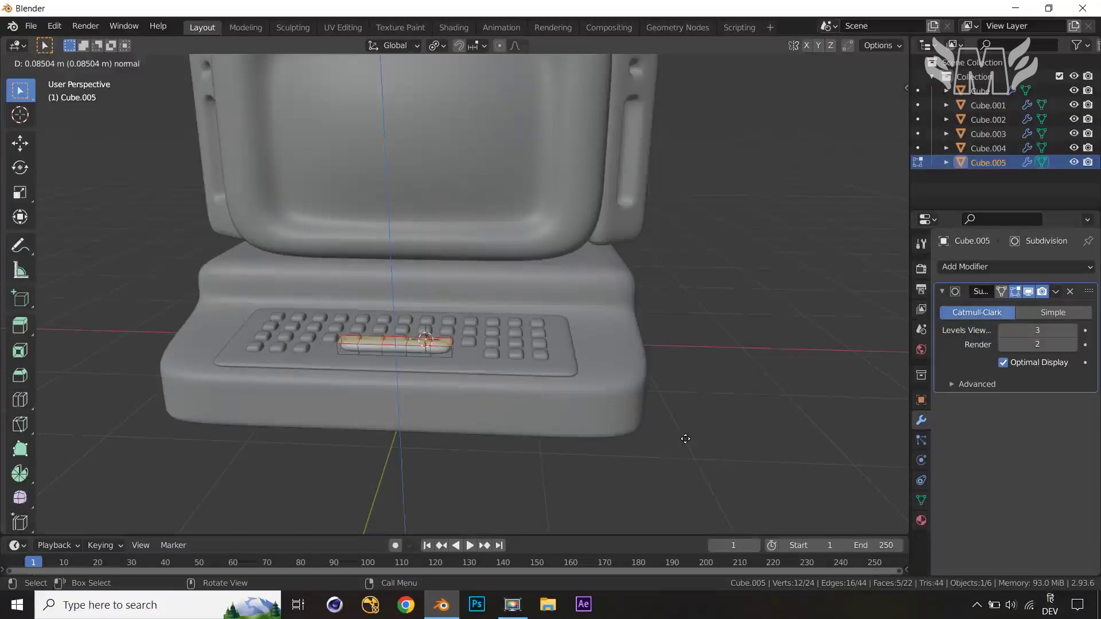
left_click(685, 439)
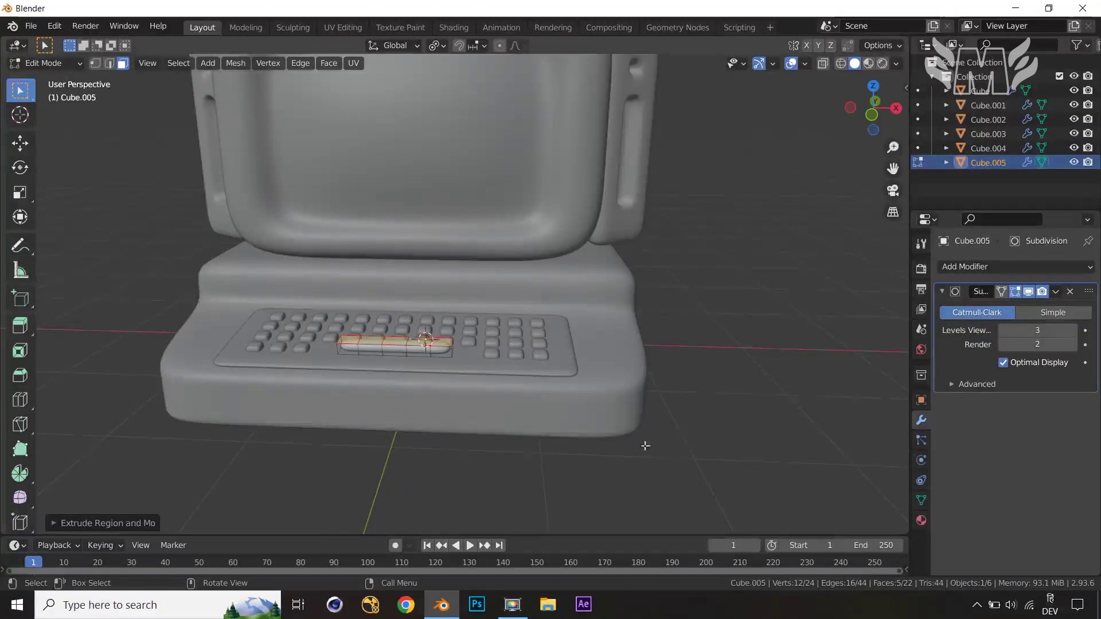
key("Tab")
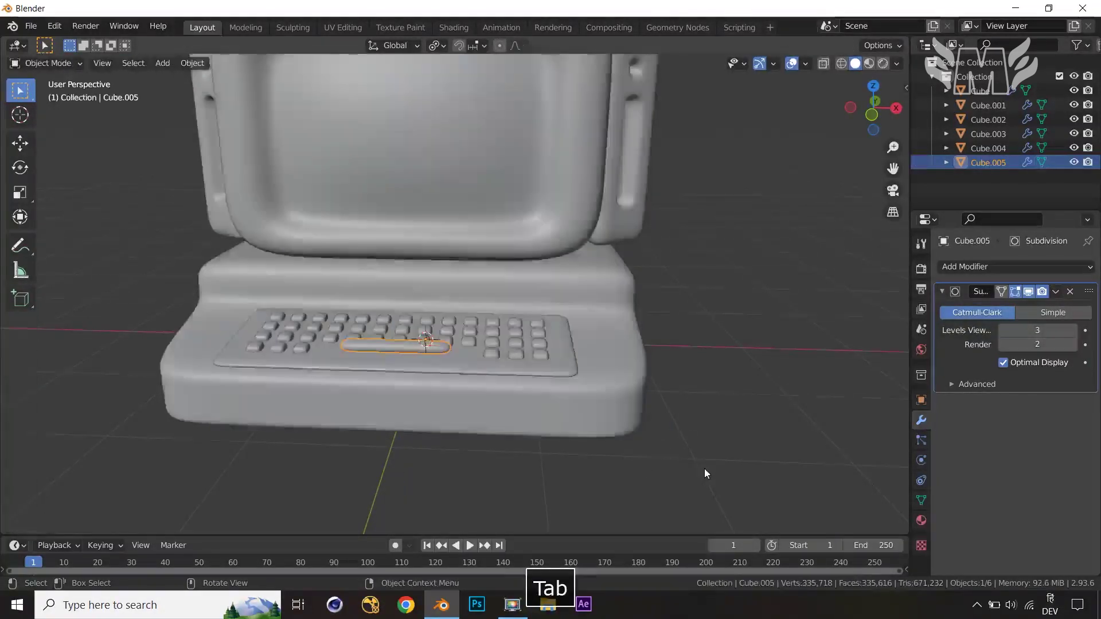
- Copy the modifiers from the key object to the space bar
left_click(428, 348)
left_click(429, 348)
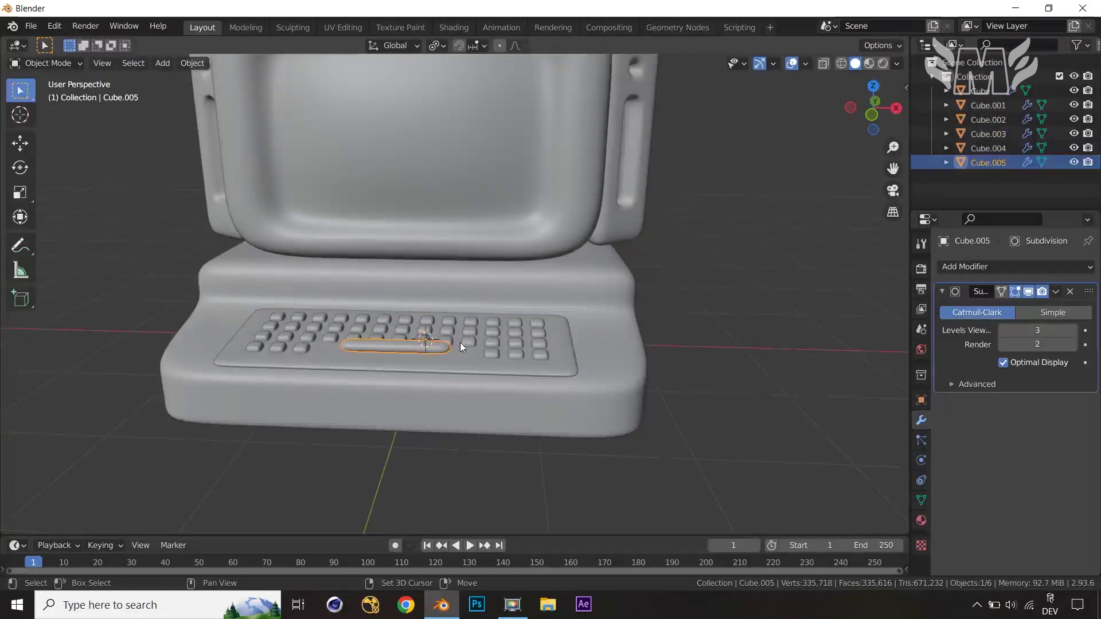
left_click(495, 335, "shift")
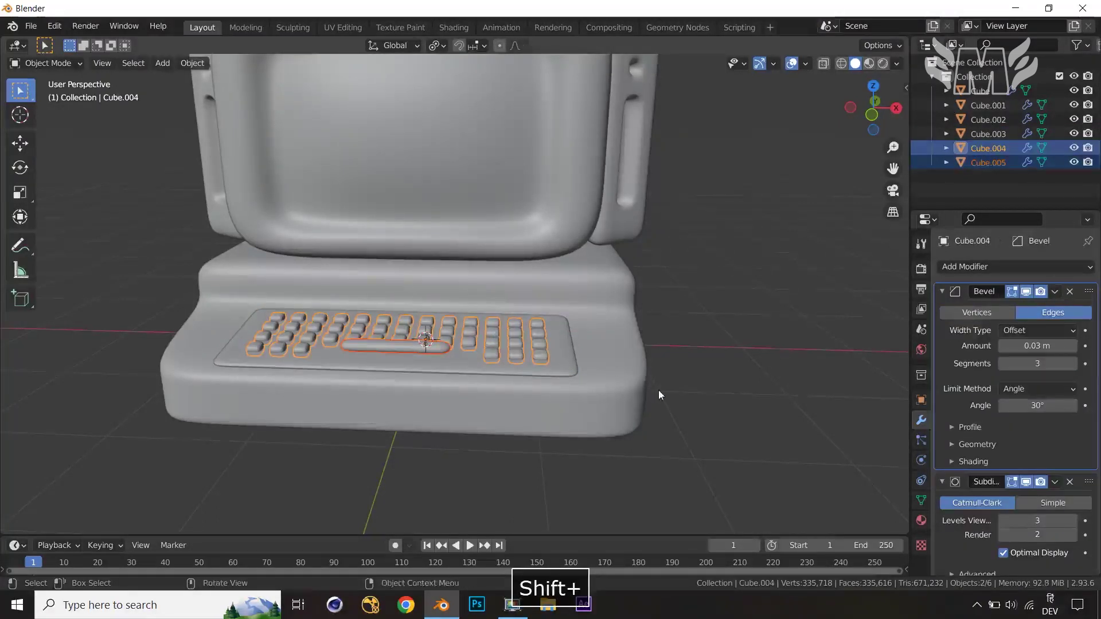
key("ctrl+l")
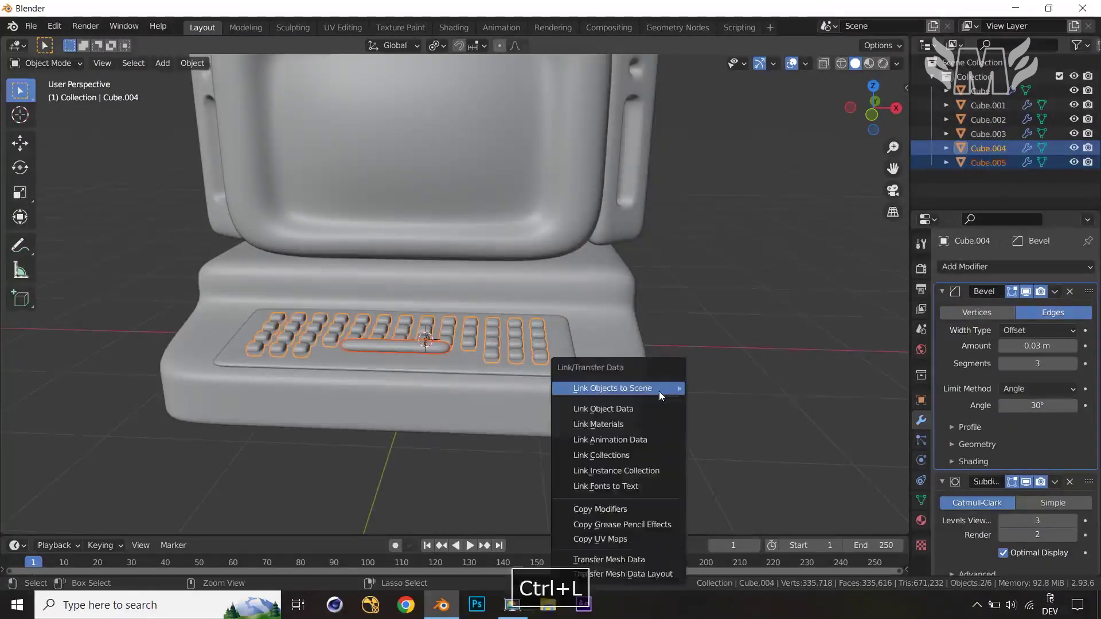
left_click(613, 510)
key("Tab")
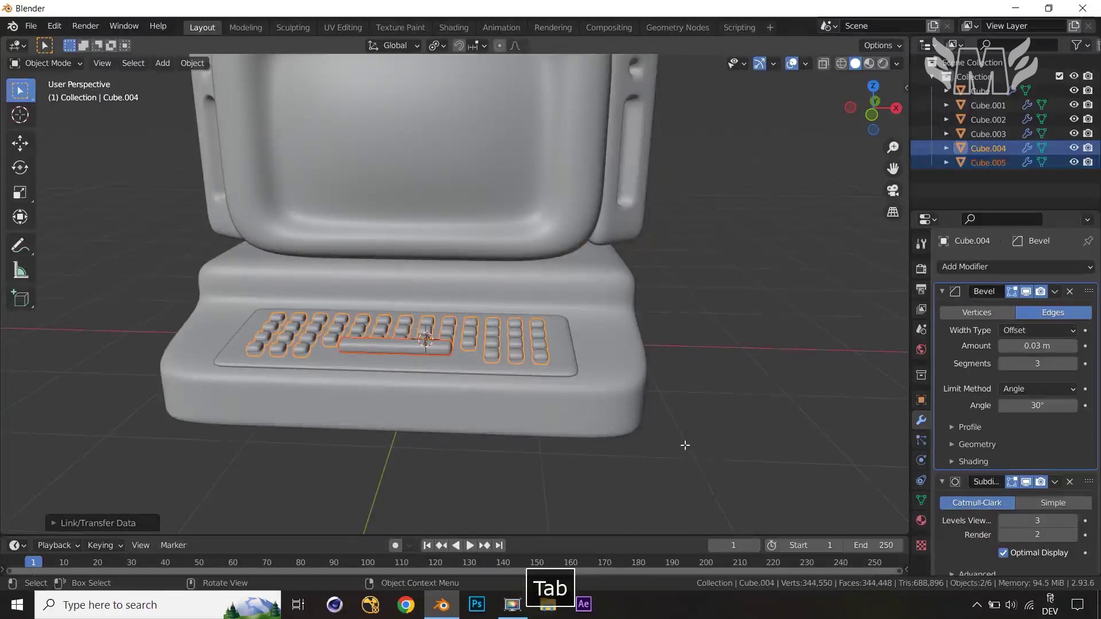
- Select only the space bar object and lower it along the global Z axis into the keyboard panel
key("Tab")
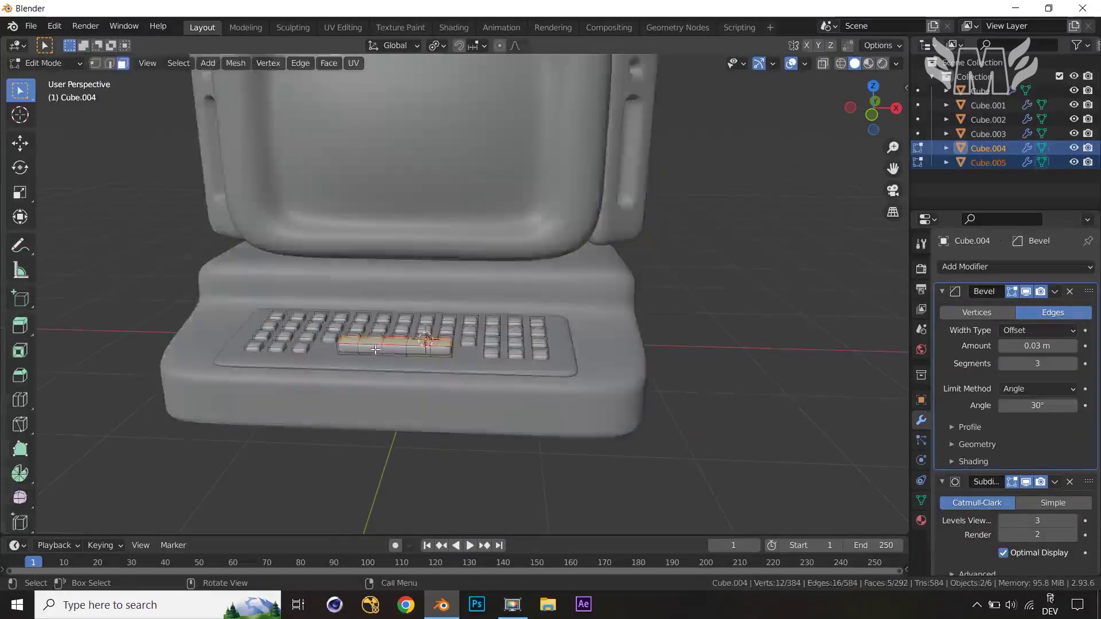
key("Tab")
left_click(376, 350)
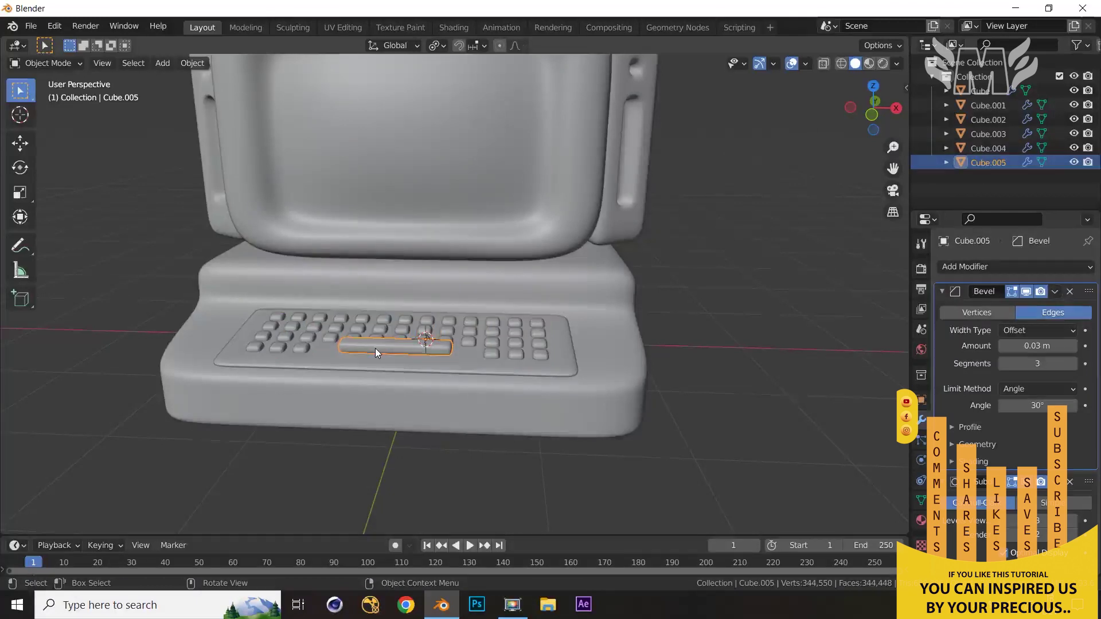
key("g")
key("z")
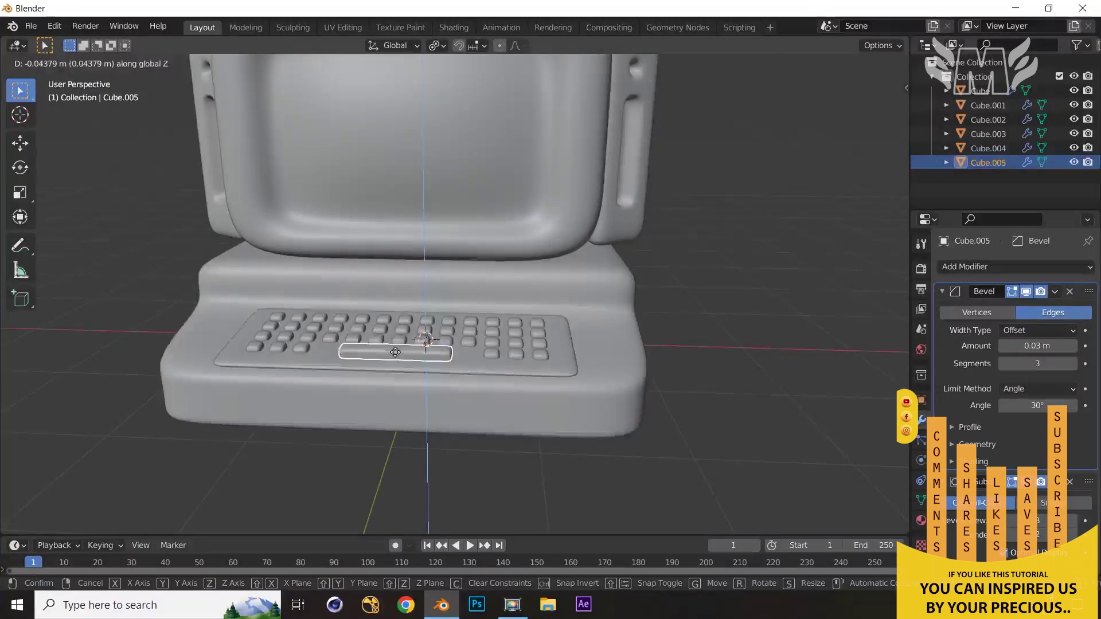
left_click(397, 342)
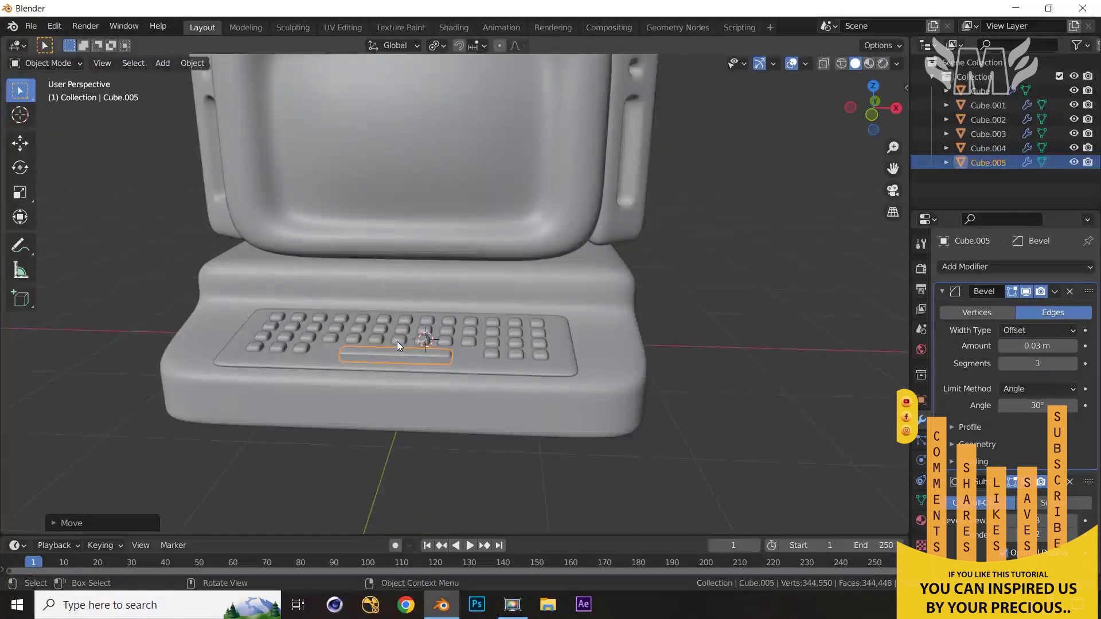
key("g")
key("z")
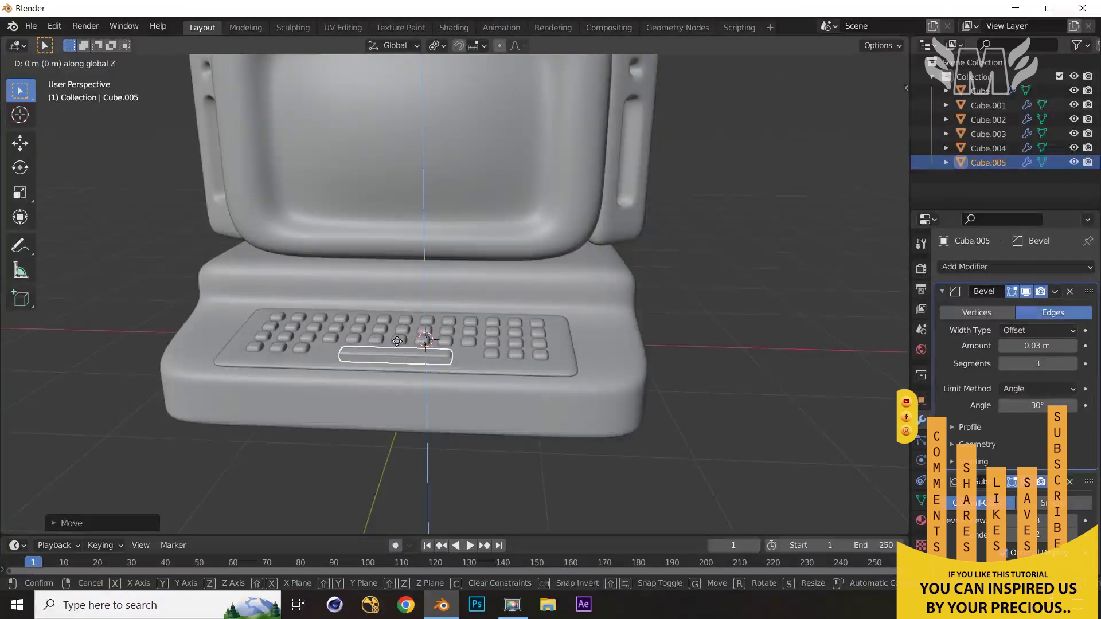
left_click(399, 344)
- Set the snapping target to Edge, raise the space bar about 0.02 m along global Z, and deselect it
left_click(484, 45)
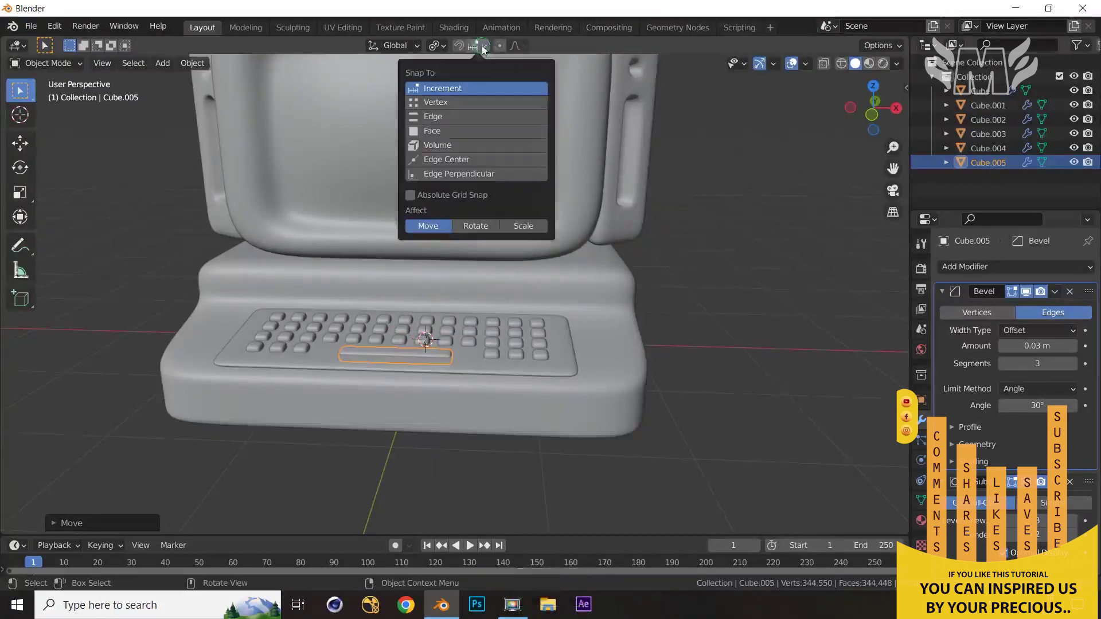
left_click(479, 119)
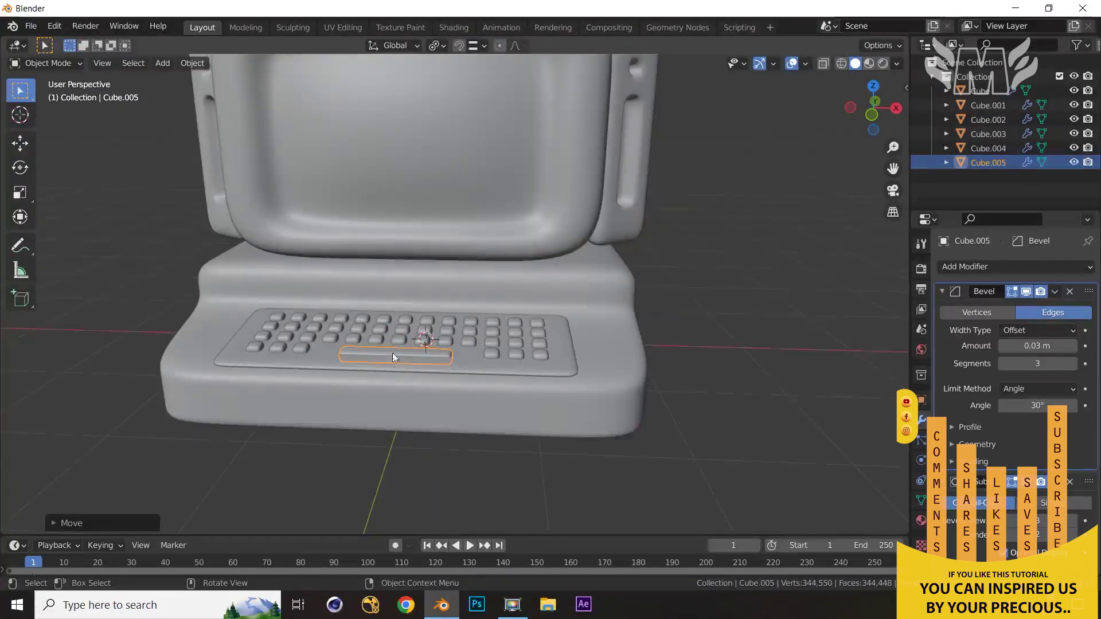
key("g")
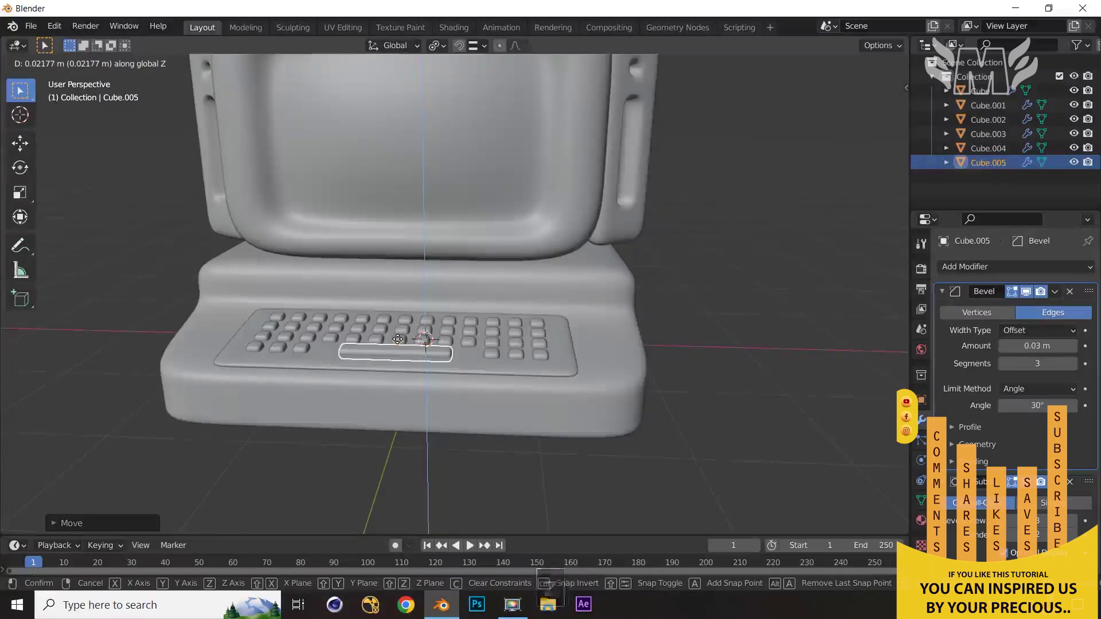
left_click(400, 344, "ctrl")
left_click(723, 383)
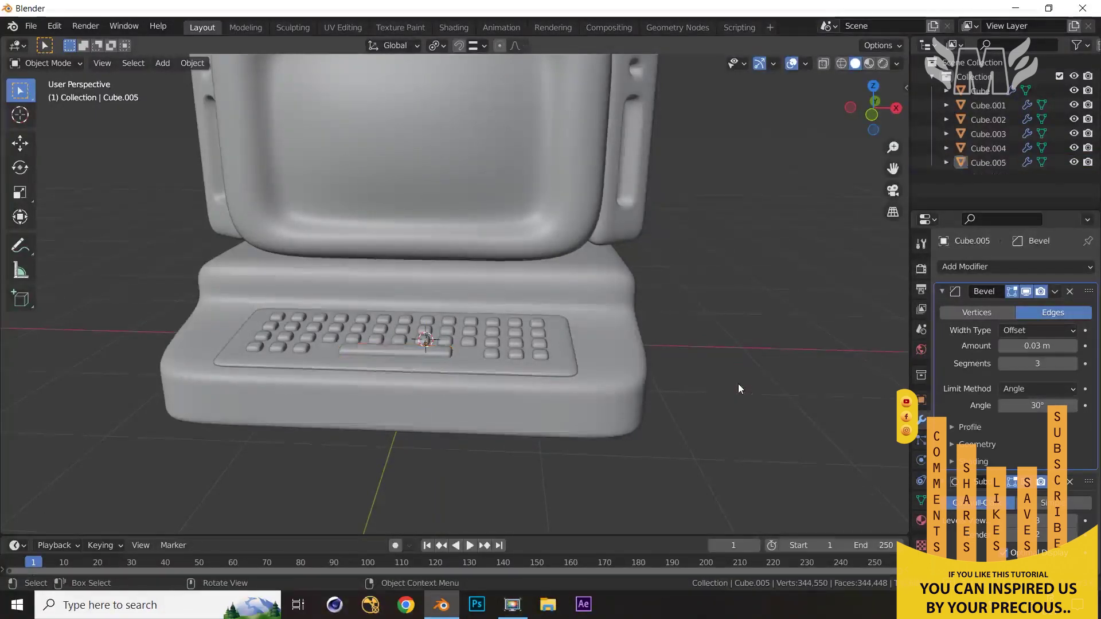
- Inset the sloped top face of the computer base beside the numeric end of the keyboard in Edit Mode
middle_click_drag(738, 384, 722, 408)
key("Tab")
scroll(697, 411, "up", 1)
scroll(697, 412, "down", 2)
key("Tab")
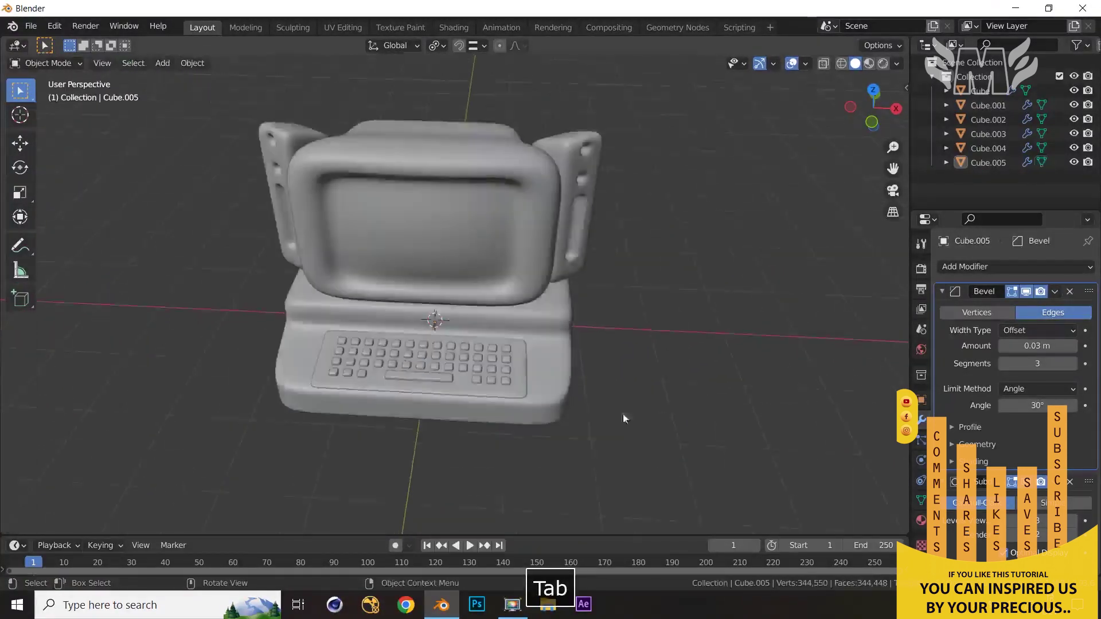
left_click(546, 381)
key("Tab")
middle_click_drag(654, 401, 534, 379)
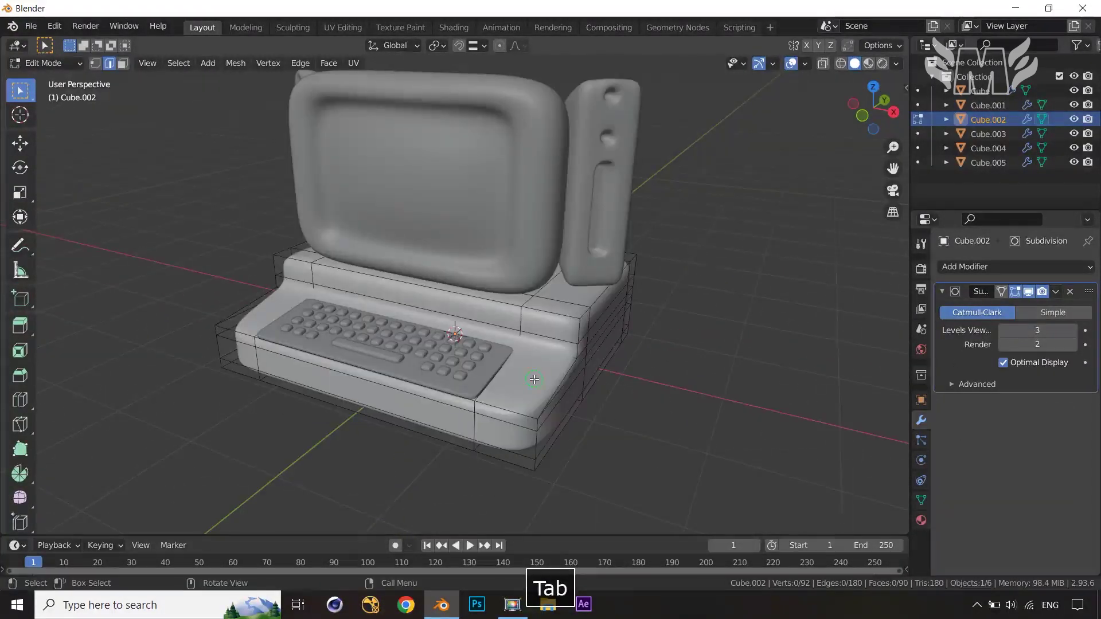
left_click(534, 379)
key("3")
left_click(534, 379)
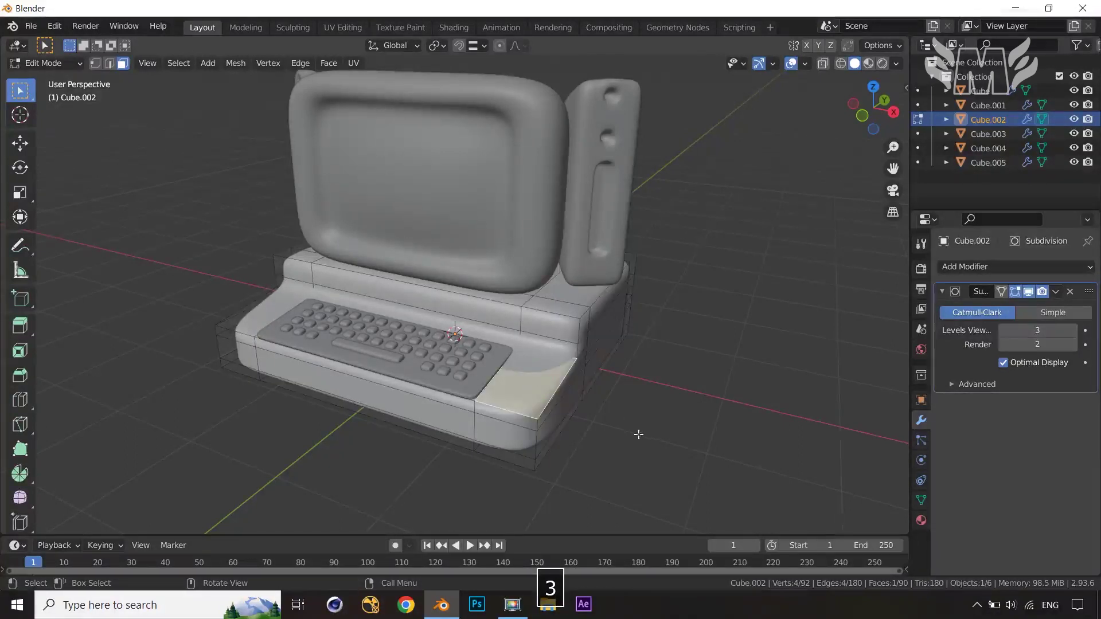
key("i")
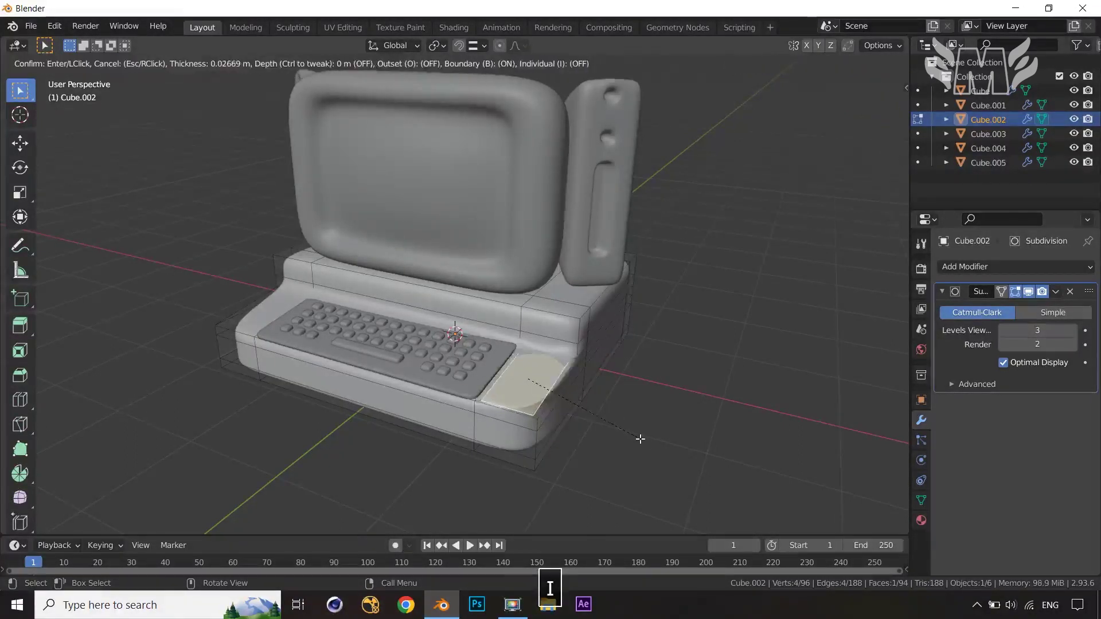
- Inset the base's top face beside the keyboard's right end and scale it down along X and Y into a small square
left_click(634, 436)
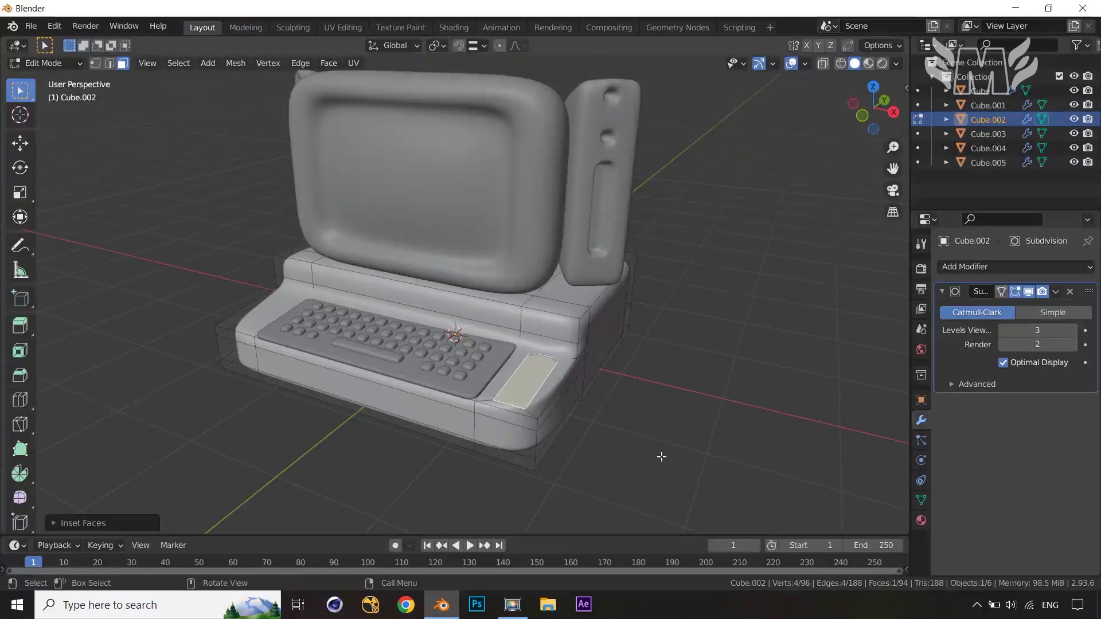
key("s")
key("x")
key("y")
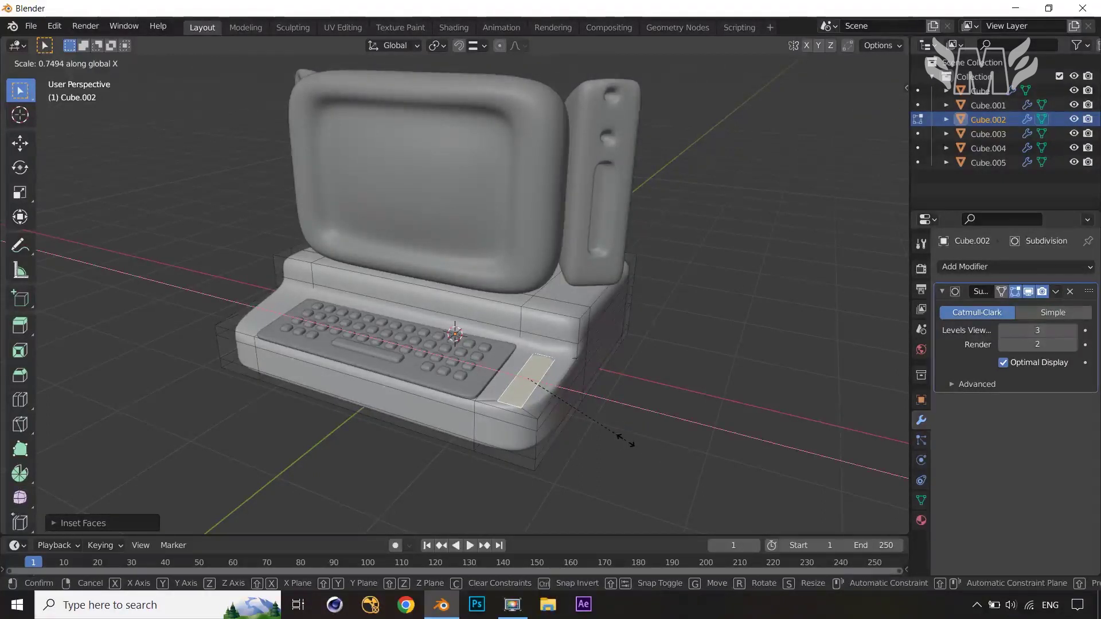
left_click(596, 428)
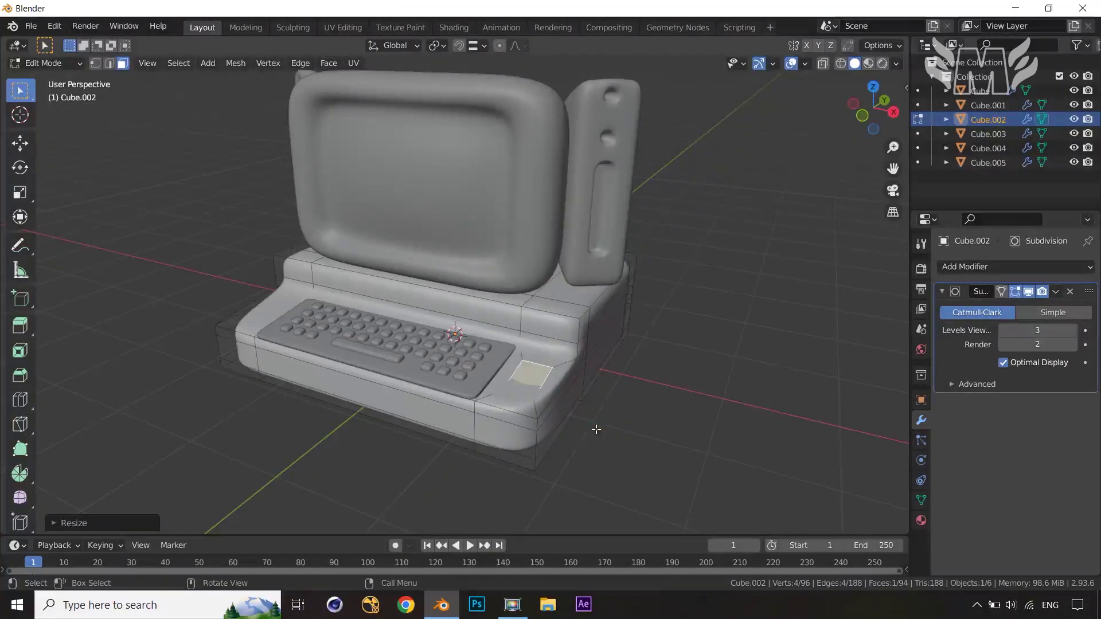
key("s")
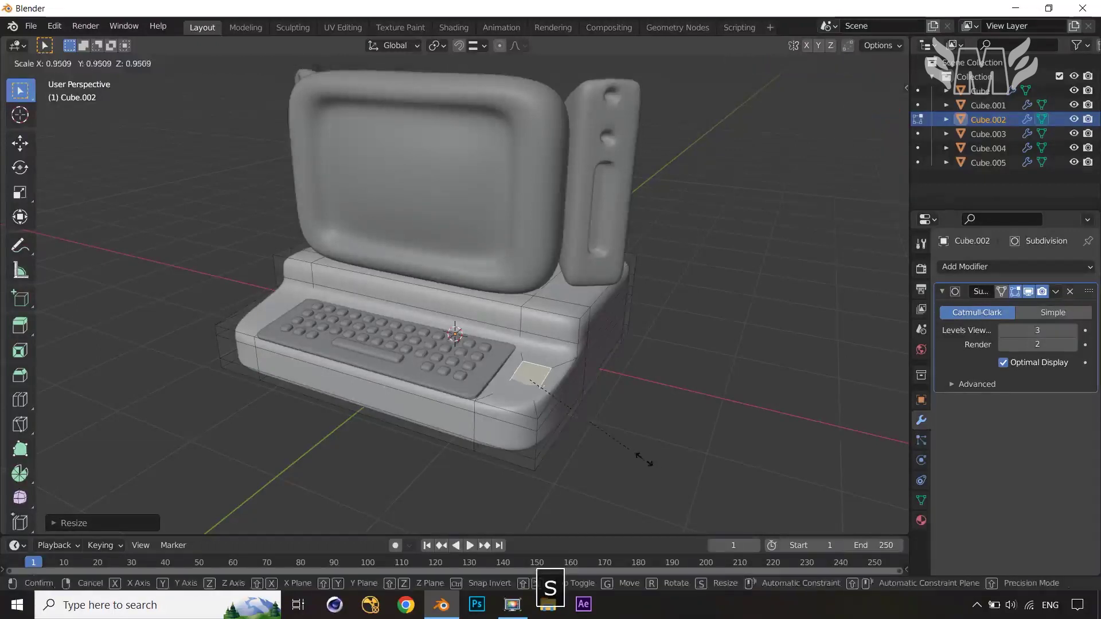
left_click(636, 453)
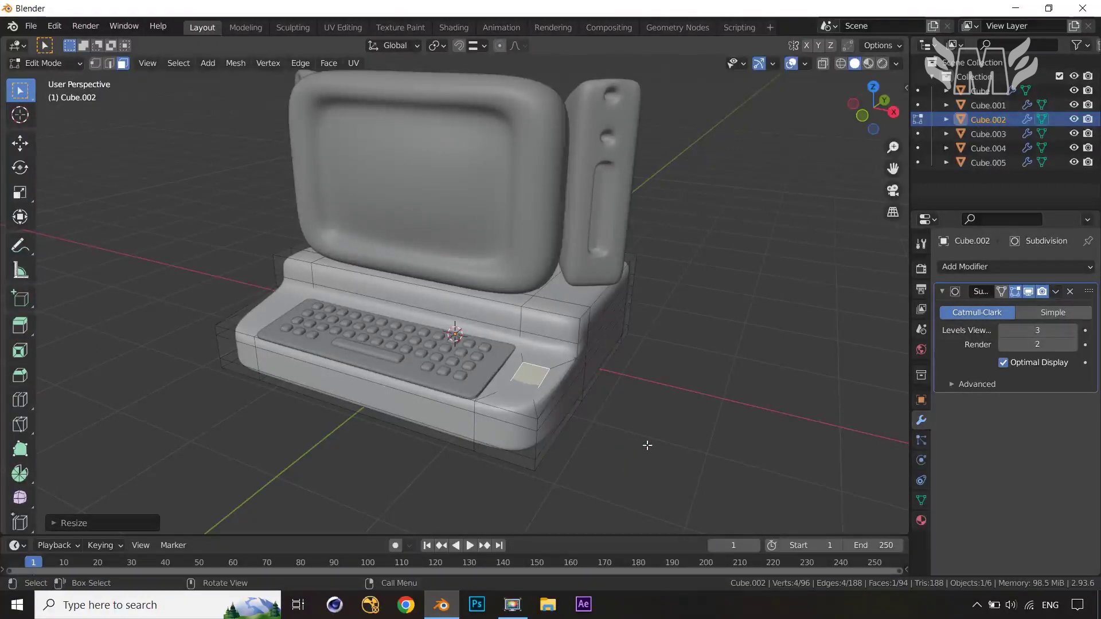
- Apply the LoopTools Circle operation to the small inset face, then scale it along X to about 0.44
right_click(681, 391)
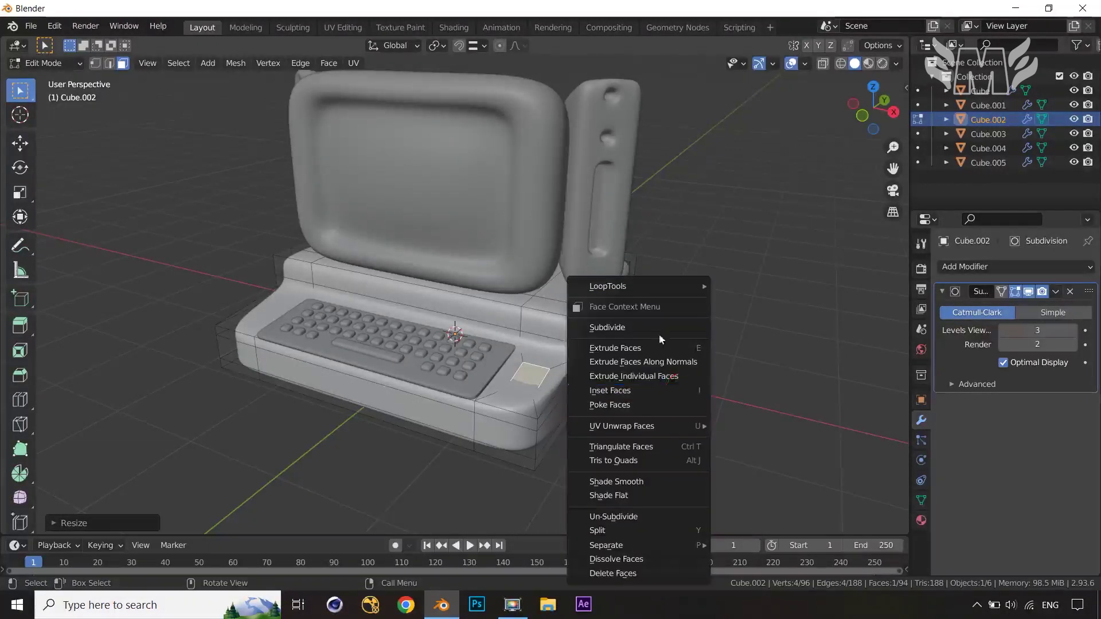
mouse_move(656, 281)
left_click(751, 302)
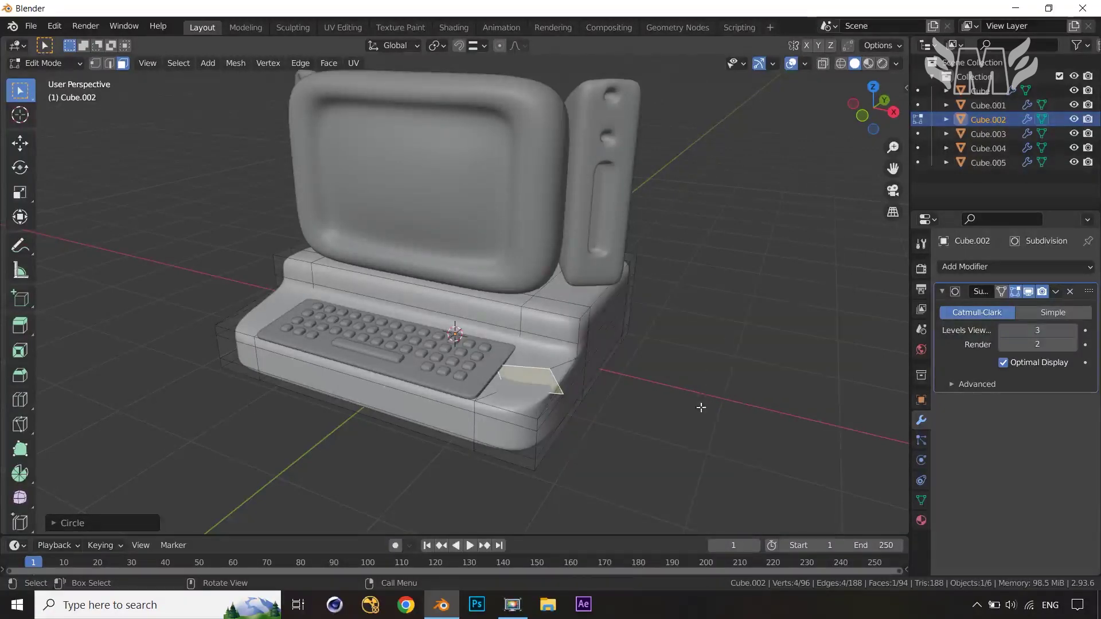
key("ctrl+z")
middle_click_drag(566, 431, 587, 437)
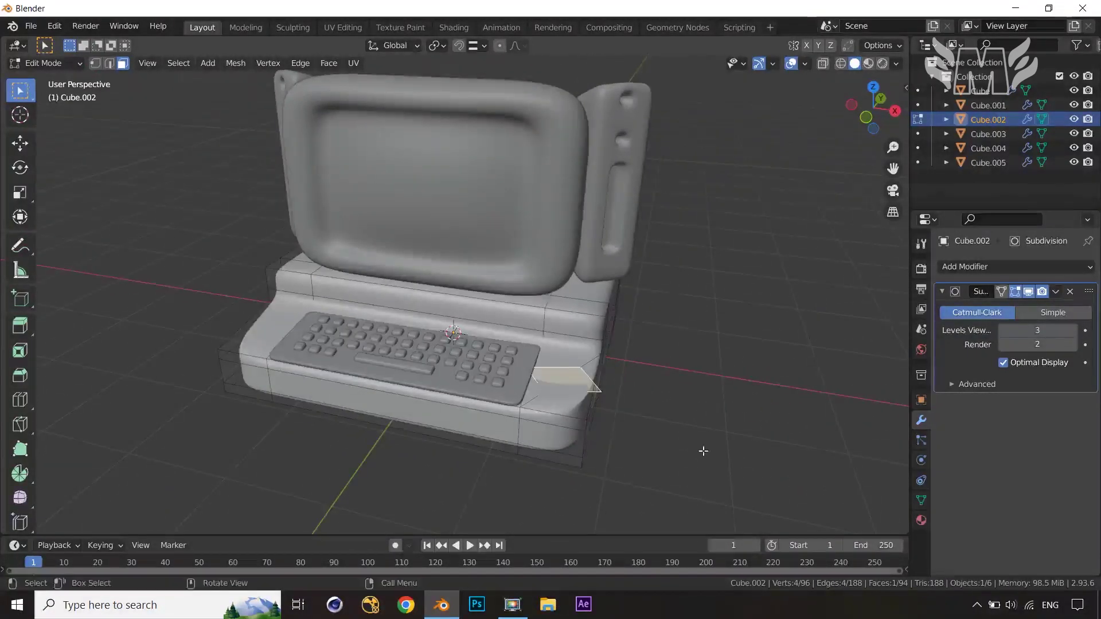
key("s")
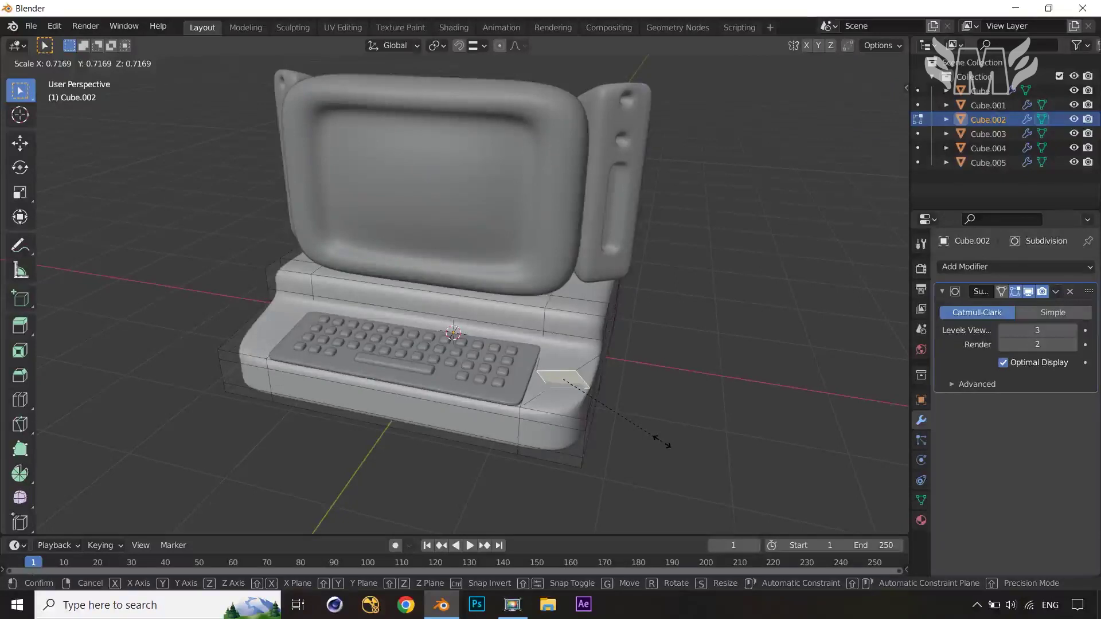
key("x")
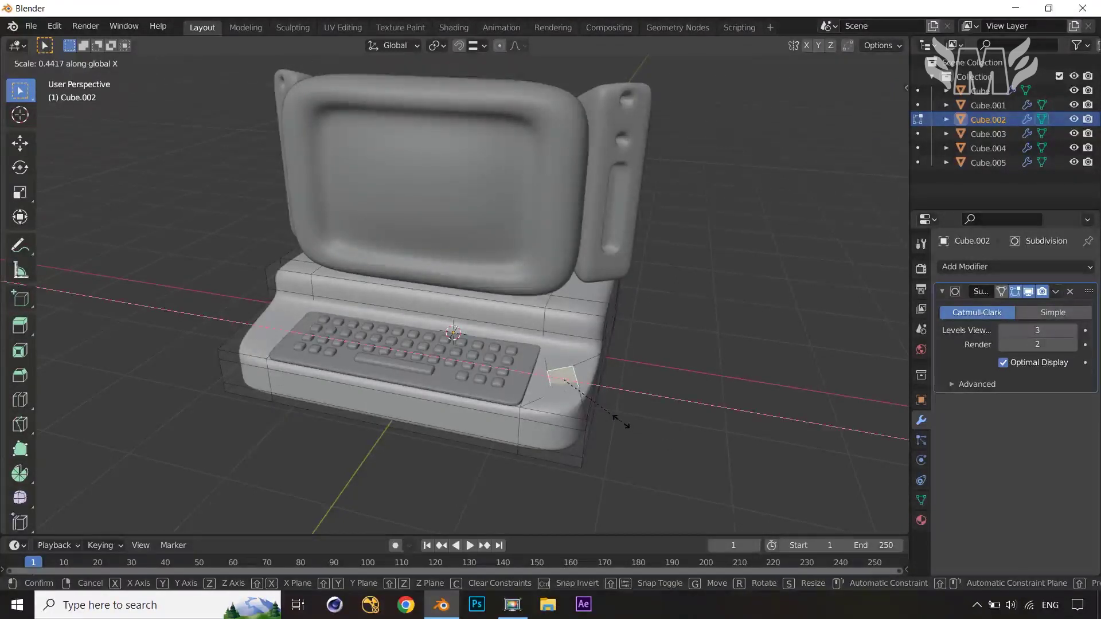
left_click(625, 424)
middle_click_drag(663, 425, 644, 425)
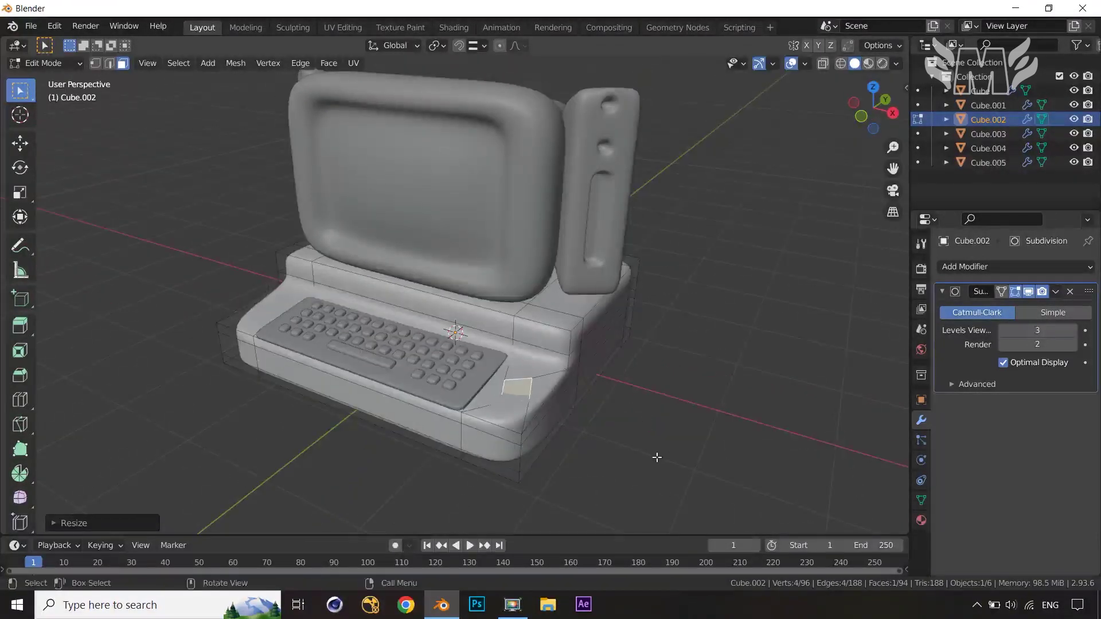
- Inset the small face about 0.02 m, extrude it about 0.19 m down into the base, and inset the recess floor slightly
key("i")
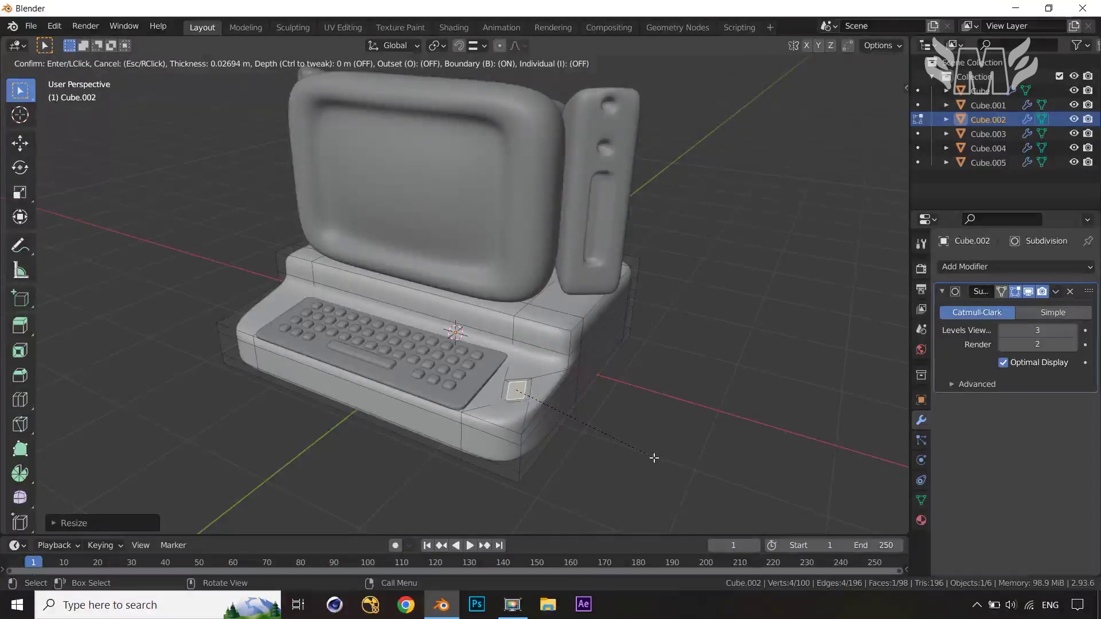
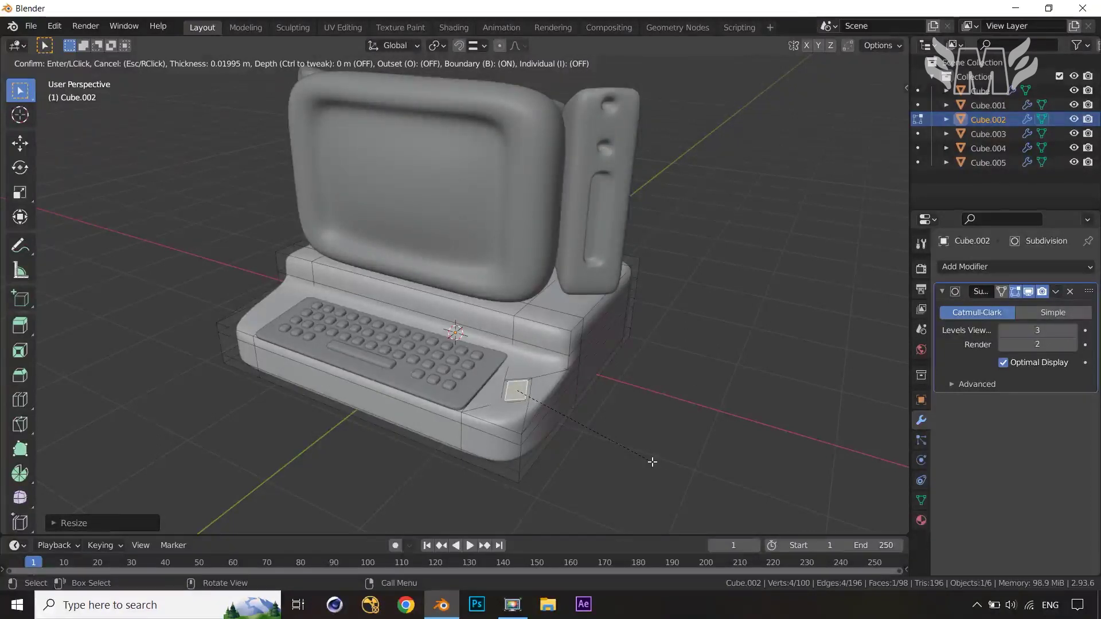
left_click(652, 461)
key("e")
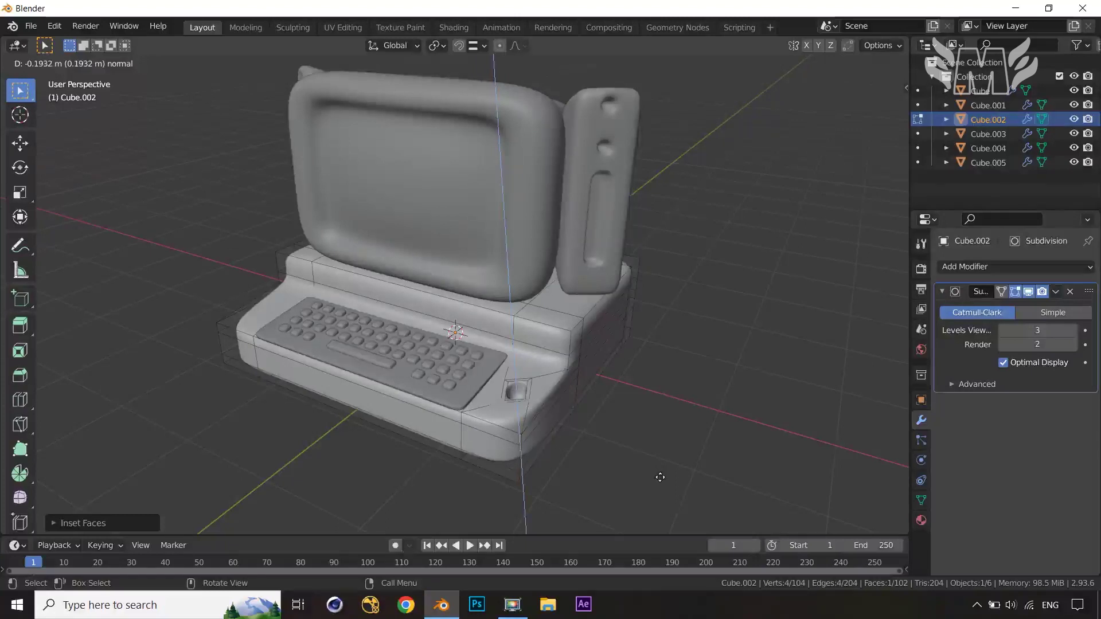
left_click(659, 477)
key("i")
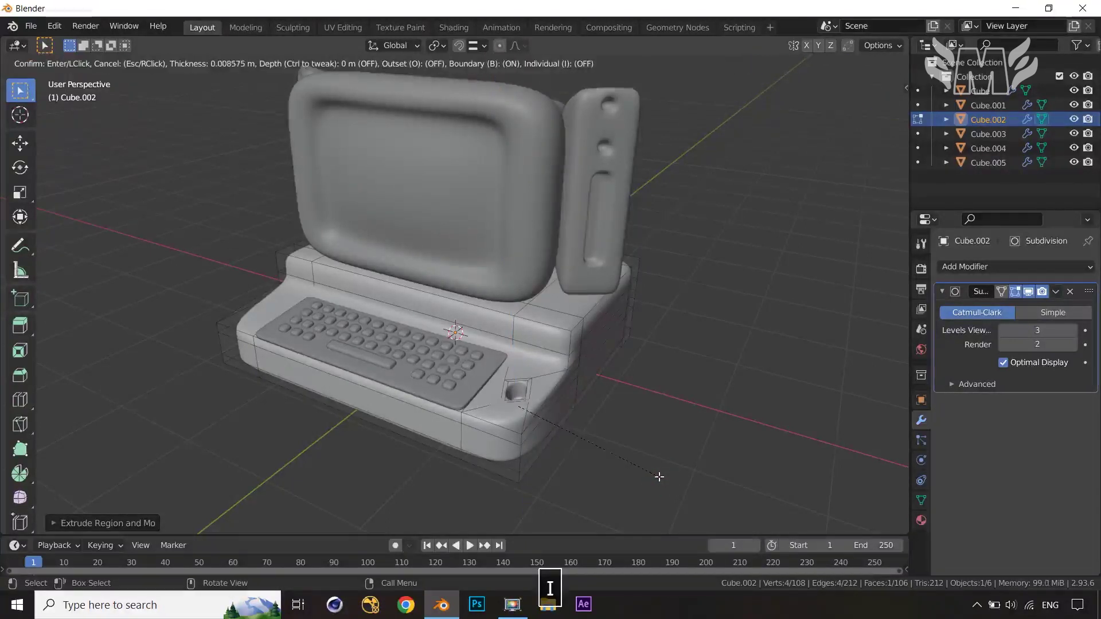
left_click(659, 475)
- Duplicate the recess's floor face in place, separate the copy into its own object, and return to Object Mode
middle_click_drag(660, 475, 535, 402)
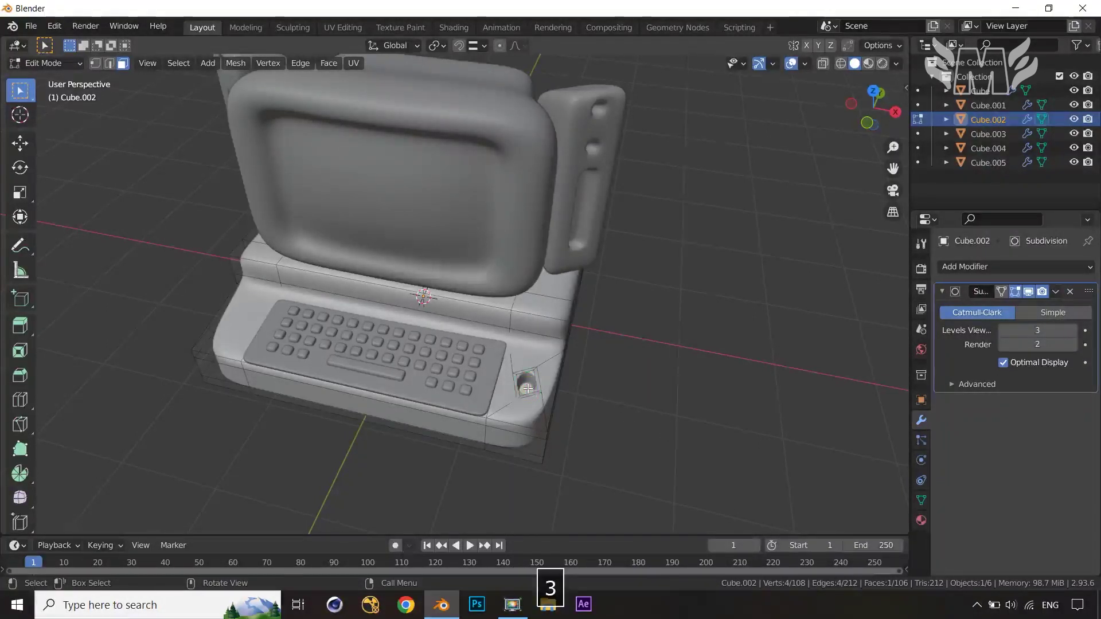
key("shift+d")
right_click(611, 385)
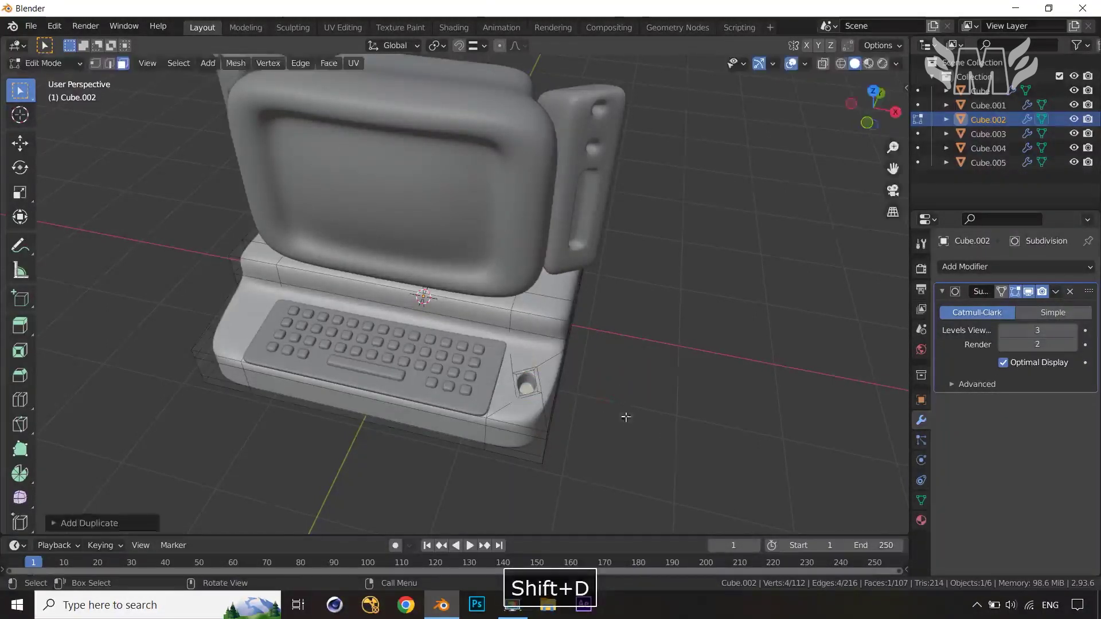
key("p")
left_click(627, 424)
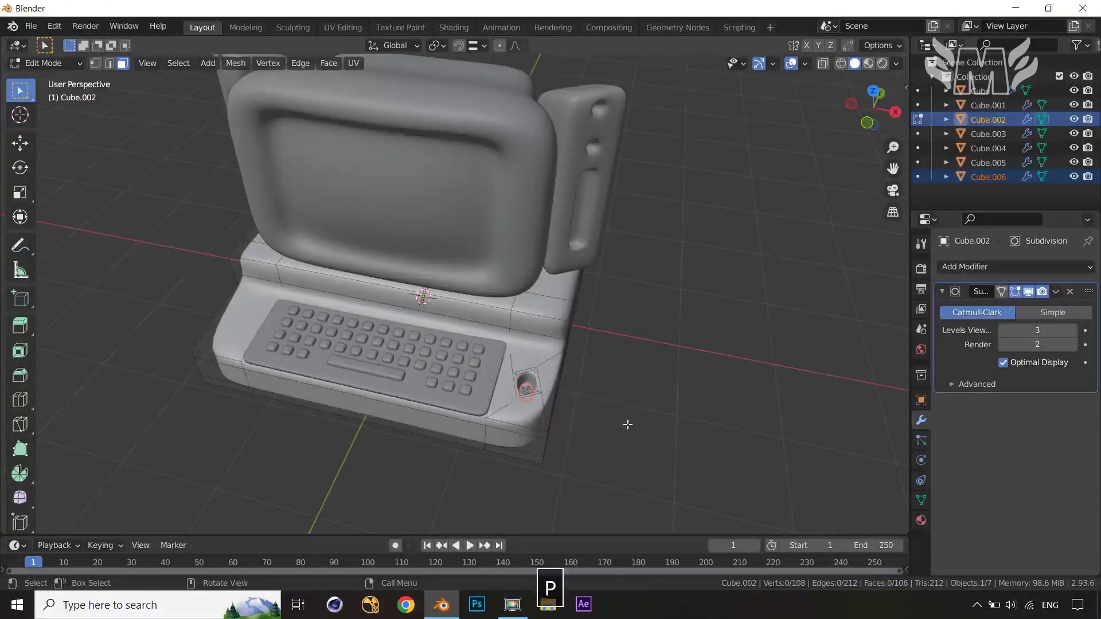
key("Tab")
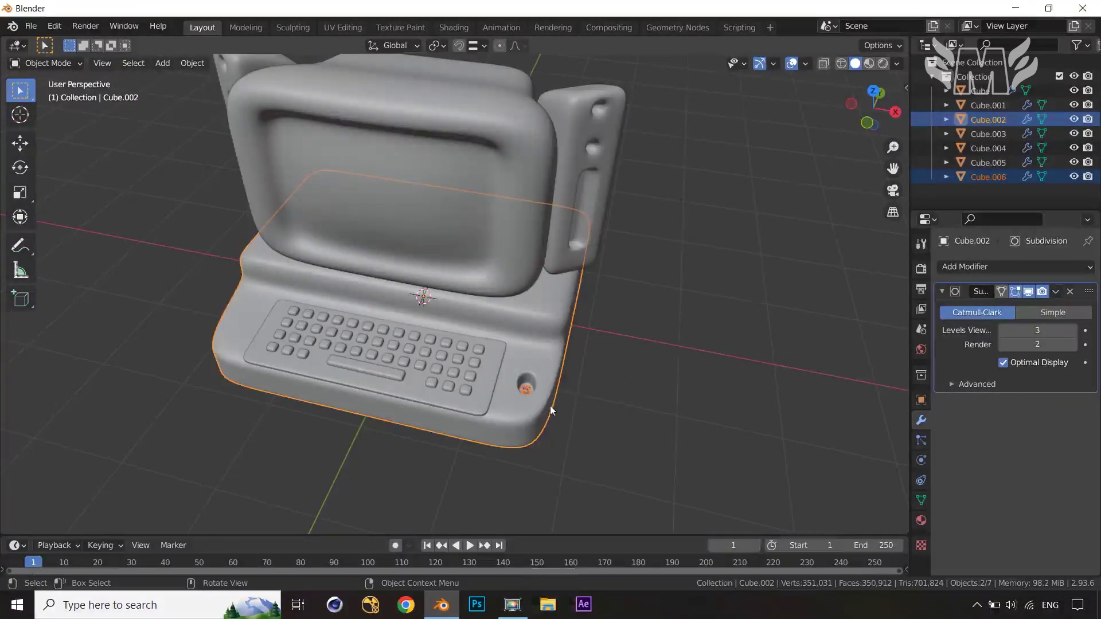
- Apply the separated face's object transform and extrude the whole face about 0.26 m up out of the recess
left_click(529, 389)
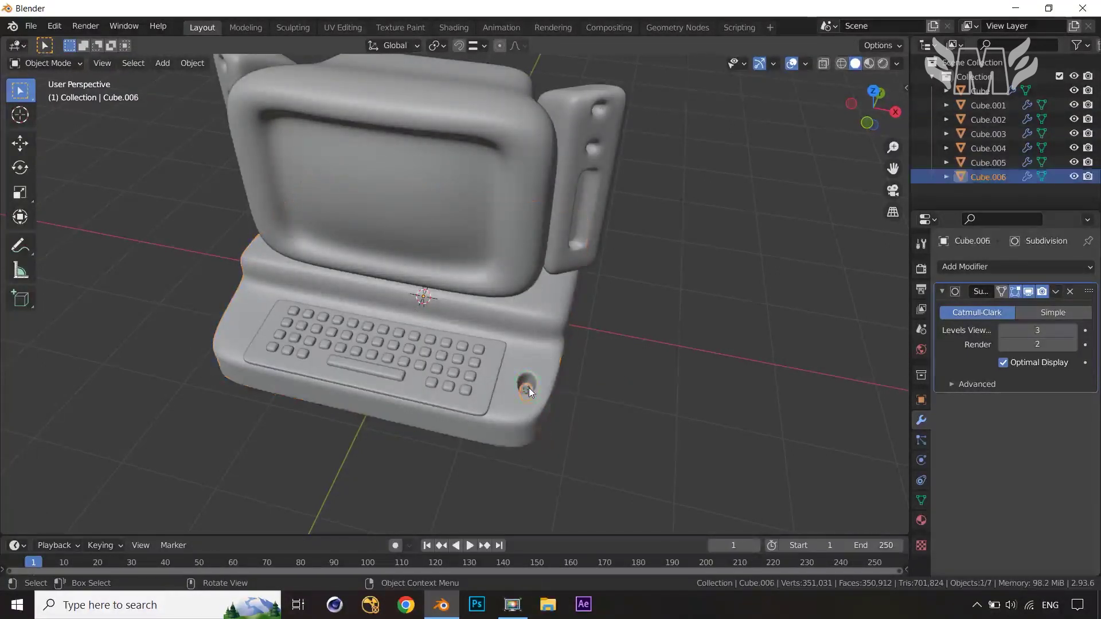
key("ctrl+a")
left_click(595, 407)
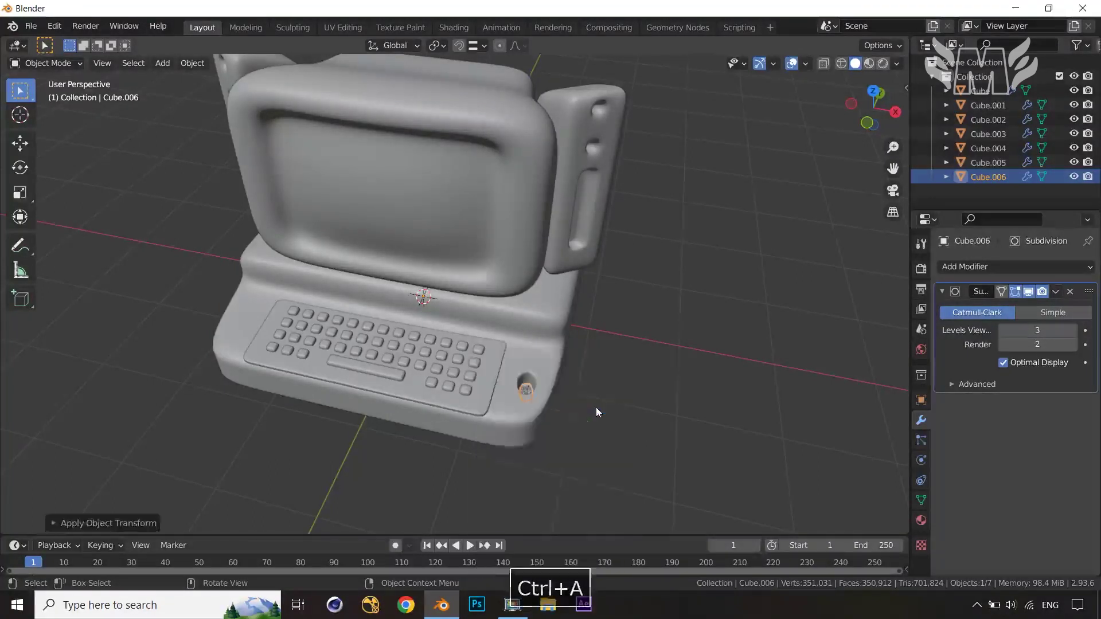
key("Tab")
key("a")
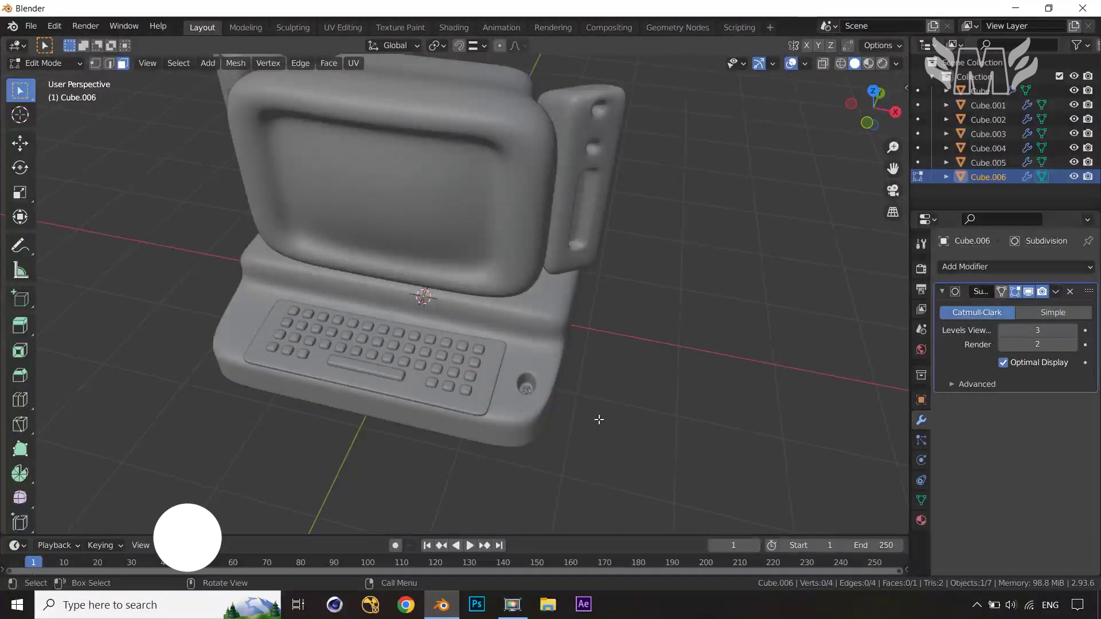
key("e")
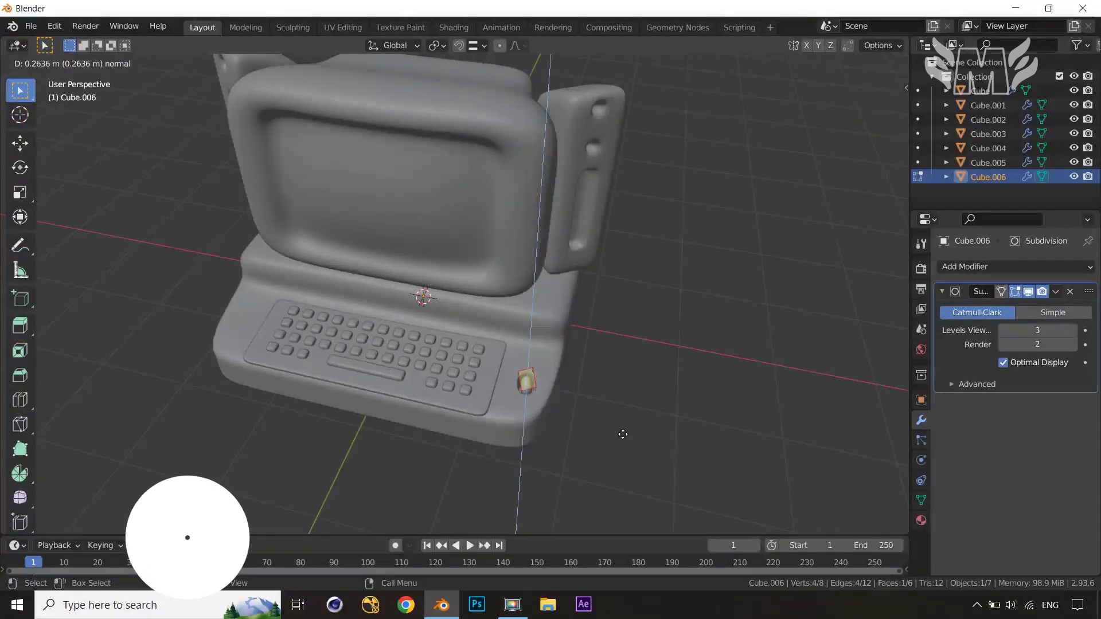
left_click(622, 434)
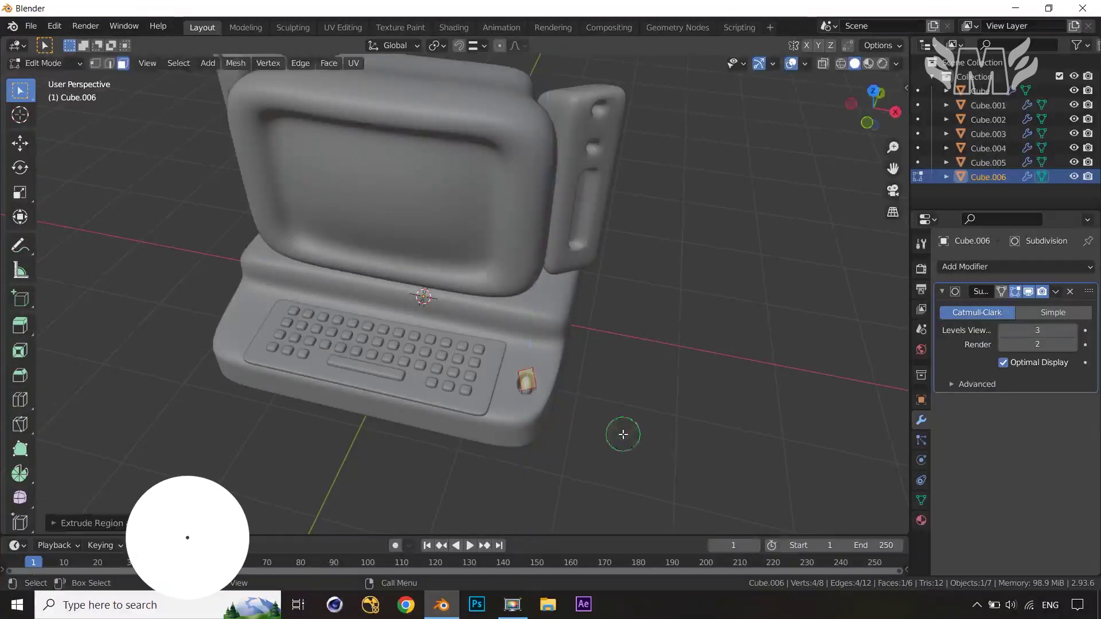
- Extrude the stem's top face in place, scale it outward into a wider cap, and extrude the cap about 0.06 m upward
middle_click_drag(623, 434, 626, 381)
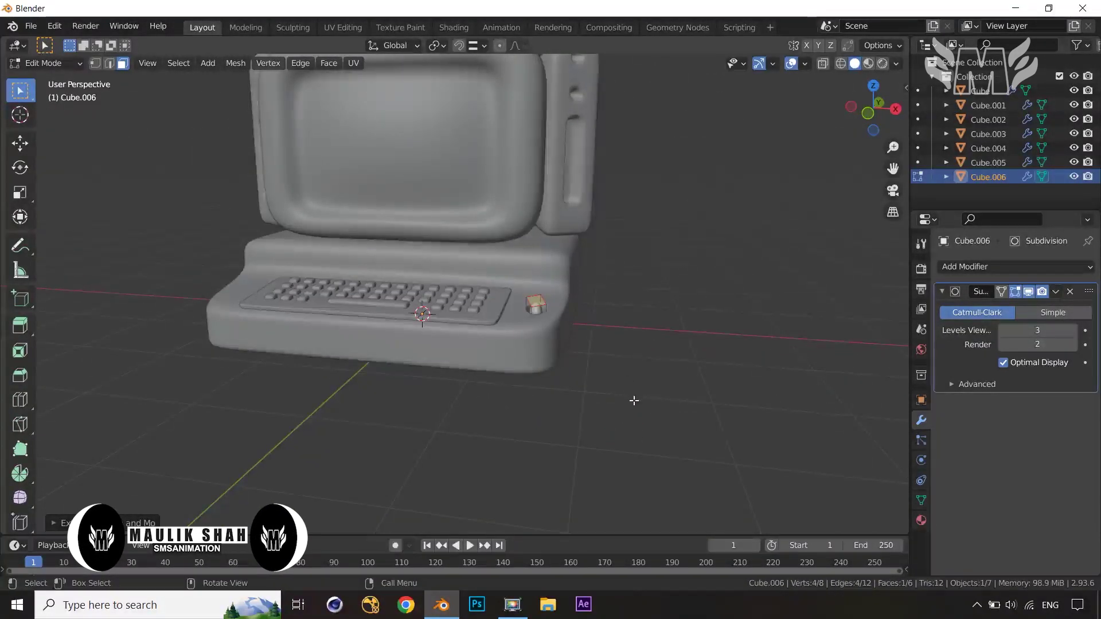
key("e")
right_click(637, 398)
key("s")
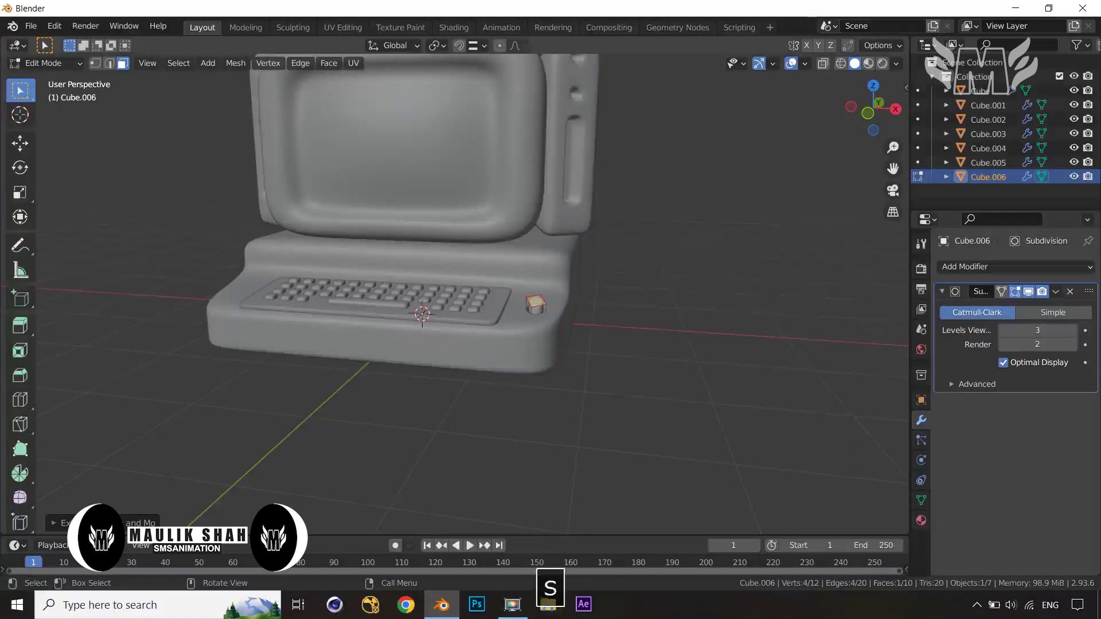
left_click(748, 455)
key("e")
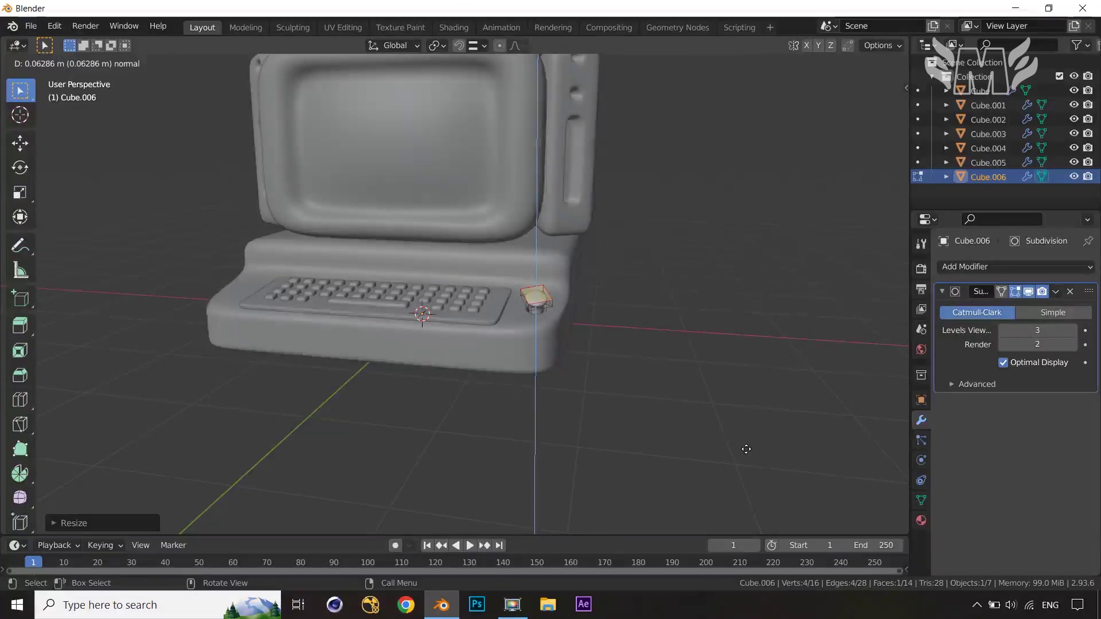
left_click(746, 449)
- Extrude the cap's top about 0.02 m along Z, scale that face down to round the knob, and finish editing it
key("e")
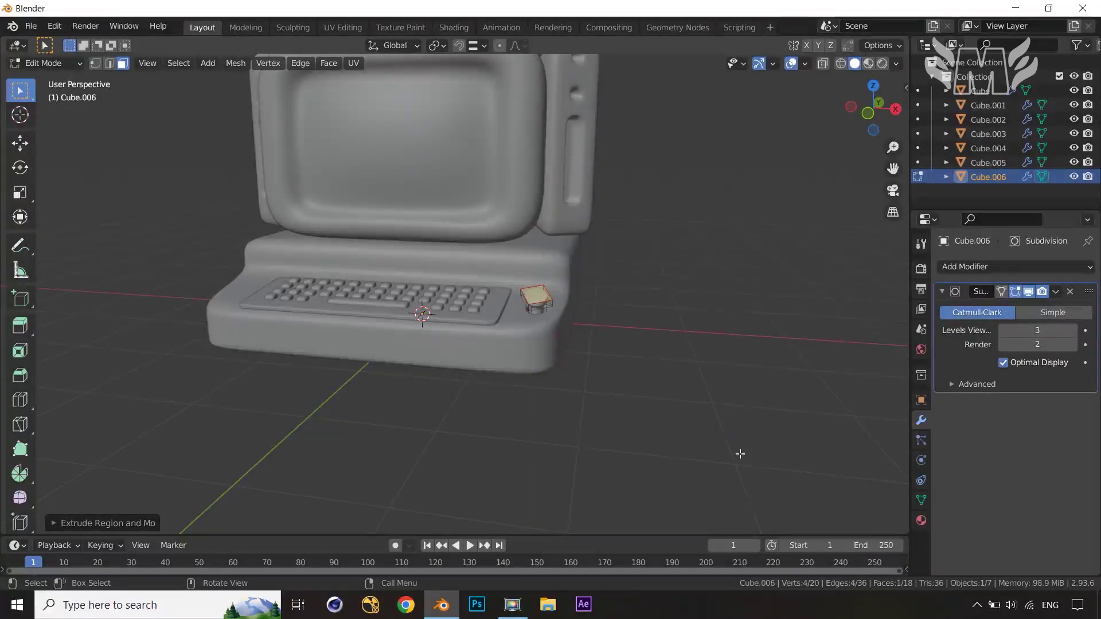
key("z")
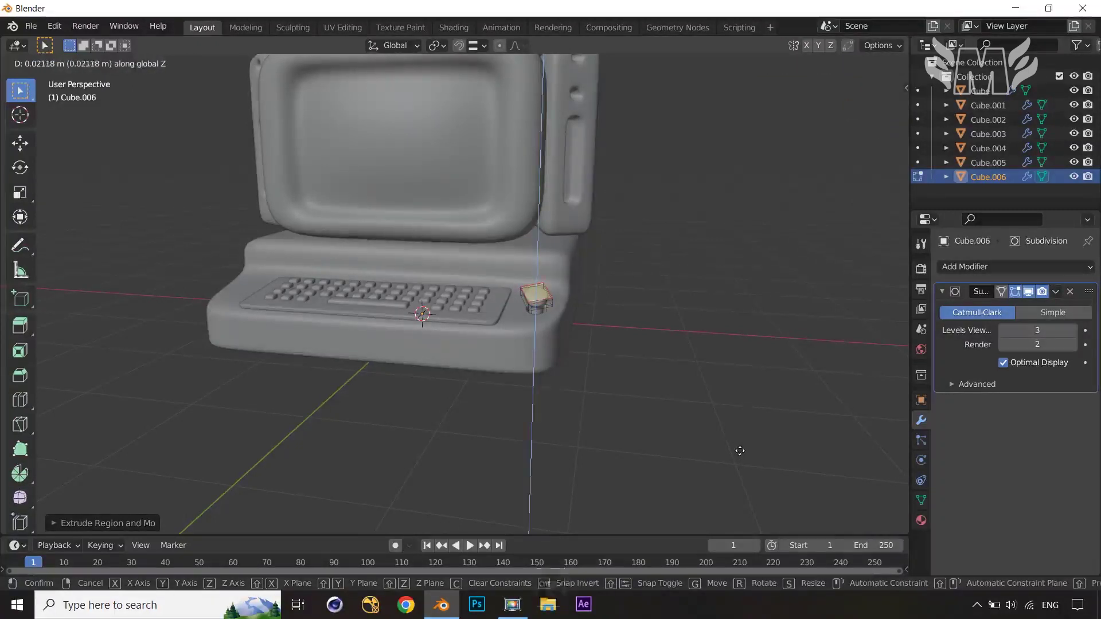
left_click(740, 450)
key("s")
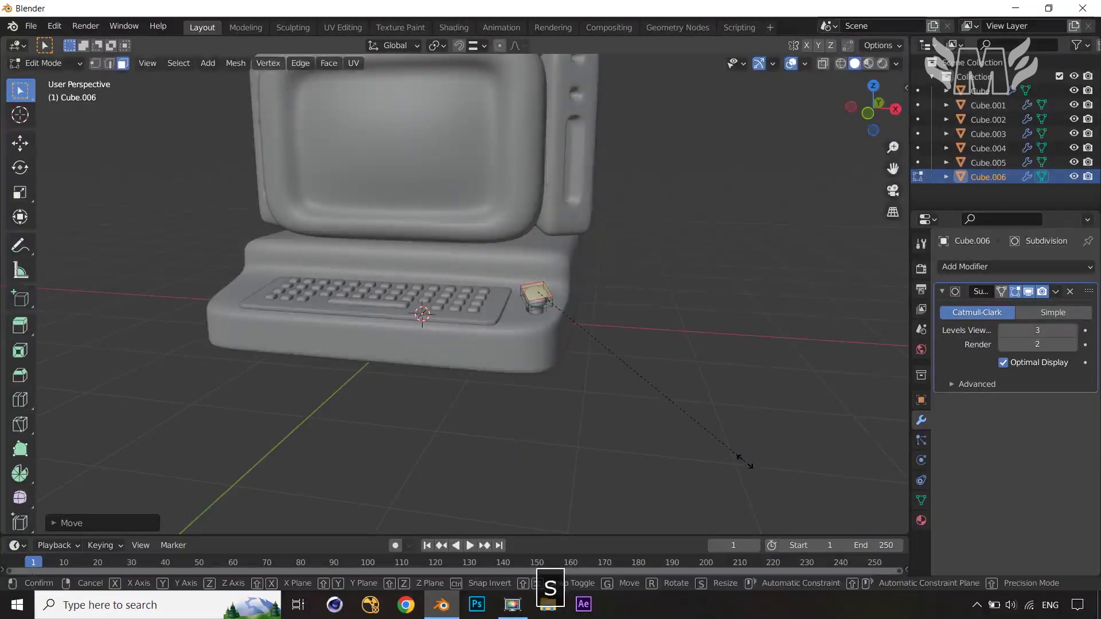
left_click(668, 406)
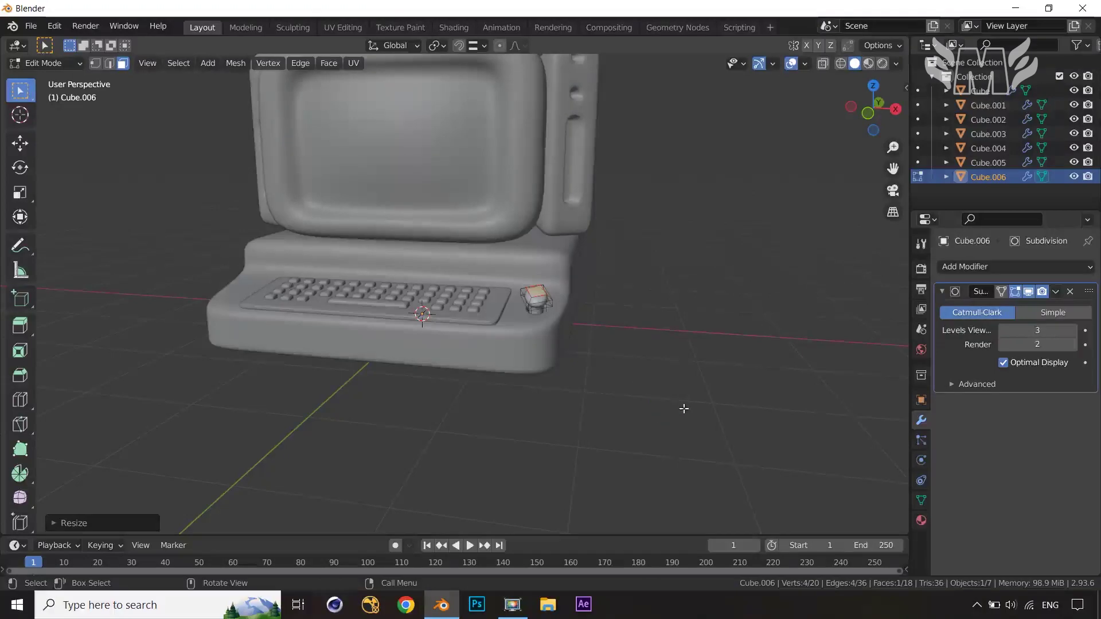
mouse_move(684, 408)
middle_mouse_down()
mouse_move(686, 390)
mouse_move(728, 447)
mouse_move(734, 480)
mouse_move(708, 484)
mouse_move(757, 445)
mouse_move(739, 429)
mouse_move(747, 445)
mouse_move(661, 415)
mouse_move(705, 415)
mouse_move(675, 421)
middle_mouse_up()
key("Tab")
left_click(714, 420)
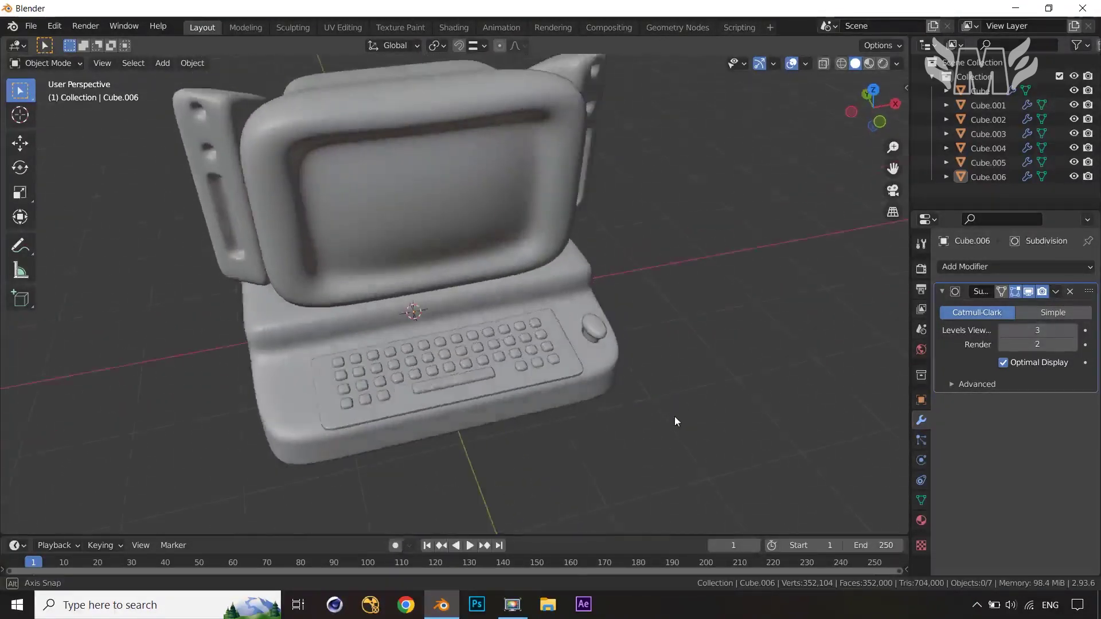
- Edit the keyboard base and inset the top face on the keyboard's free side by about 0.11 m into a narrow strip
left_click(285, 403)
key("Tab")
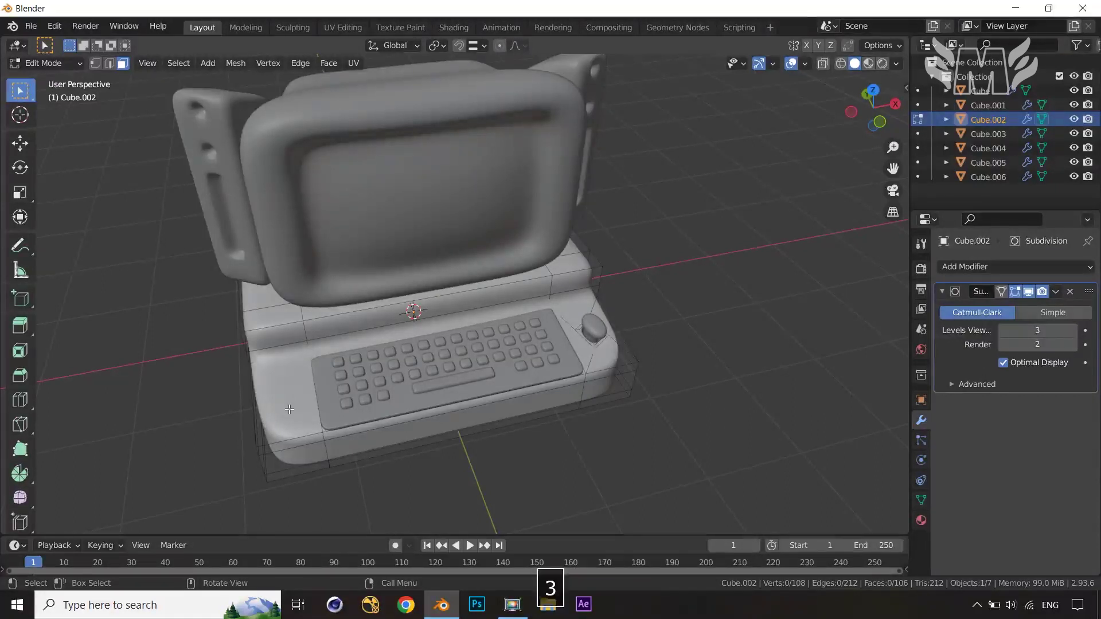
left_click(289, 409)
key("i")
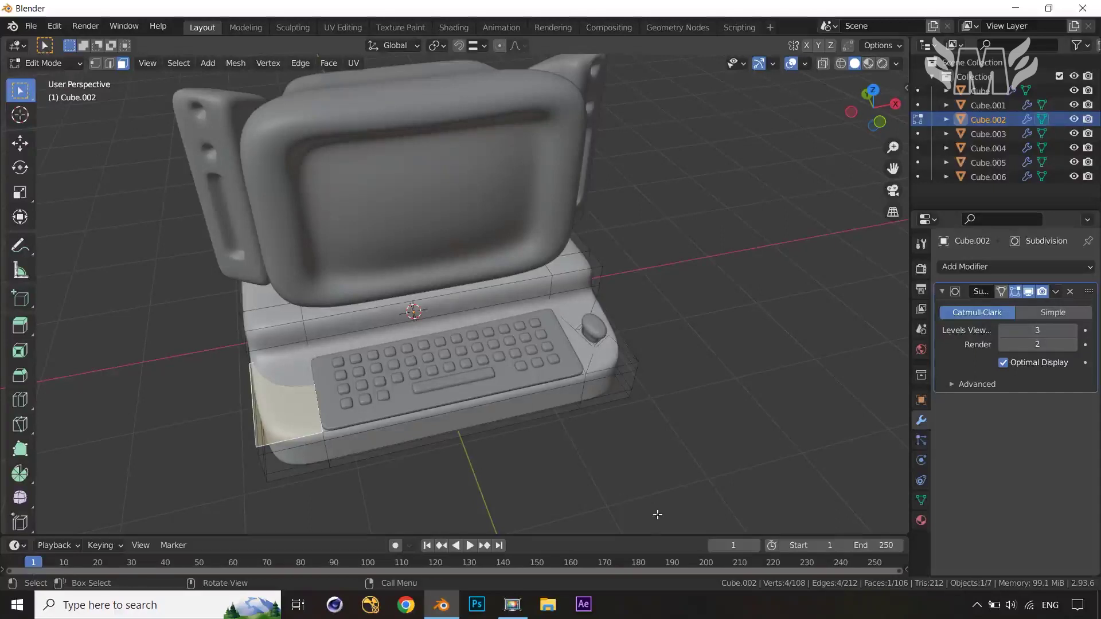
key("i")
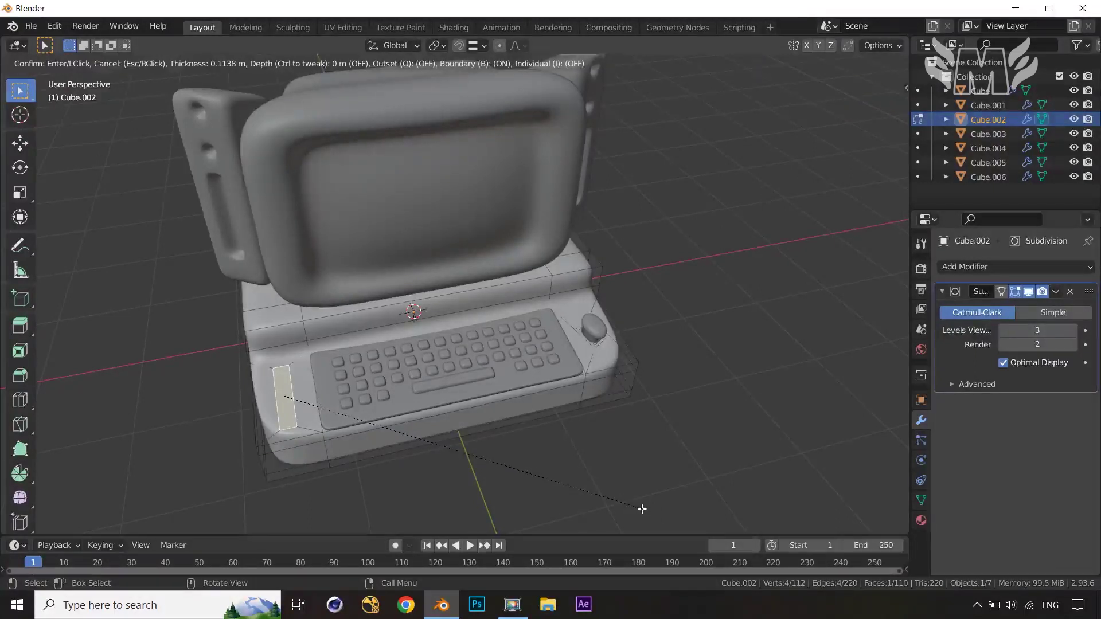
left_click(641, 508)
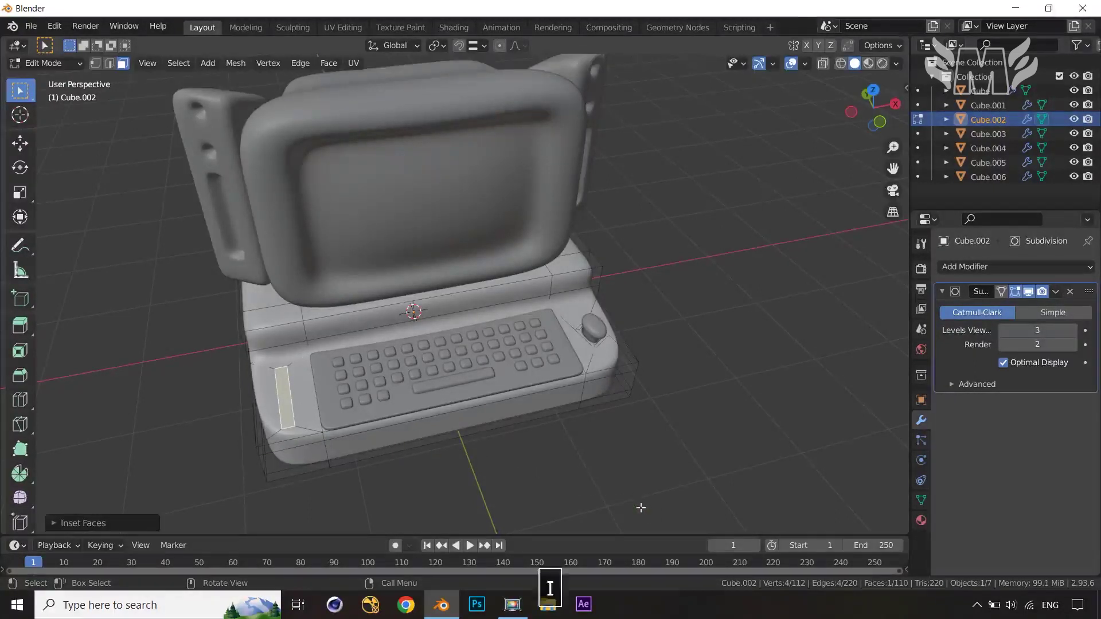
- Inset the strip by another 0.02 m or so, extrude it about 0.05 m down into a slot, and return to Object Mode
key("i")
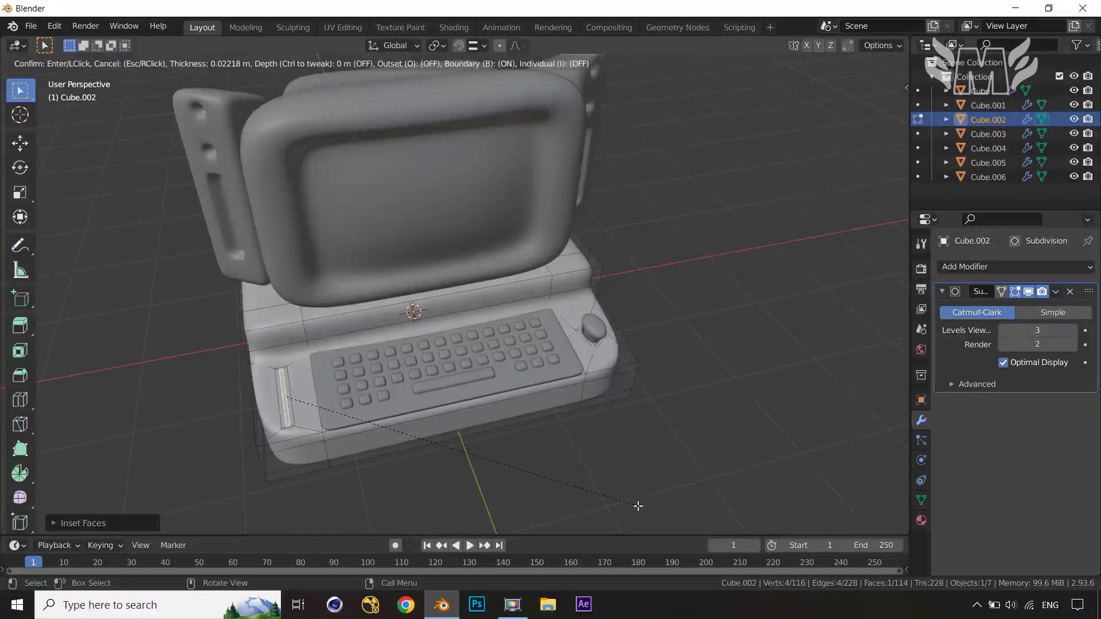
left_click(638, 506)
key("e")
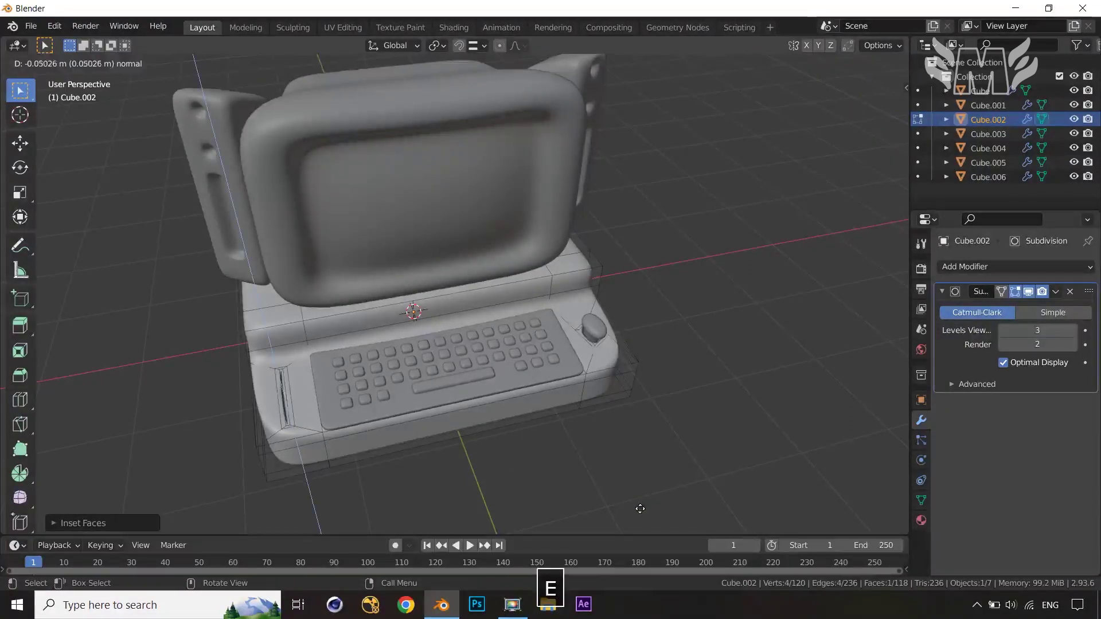
left_click(640, 510)
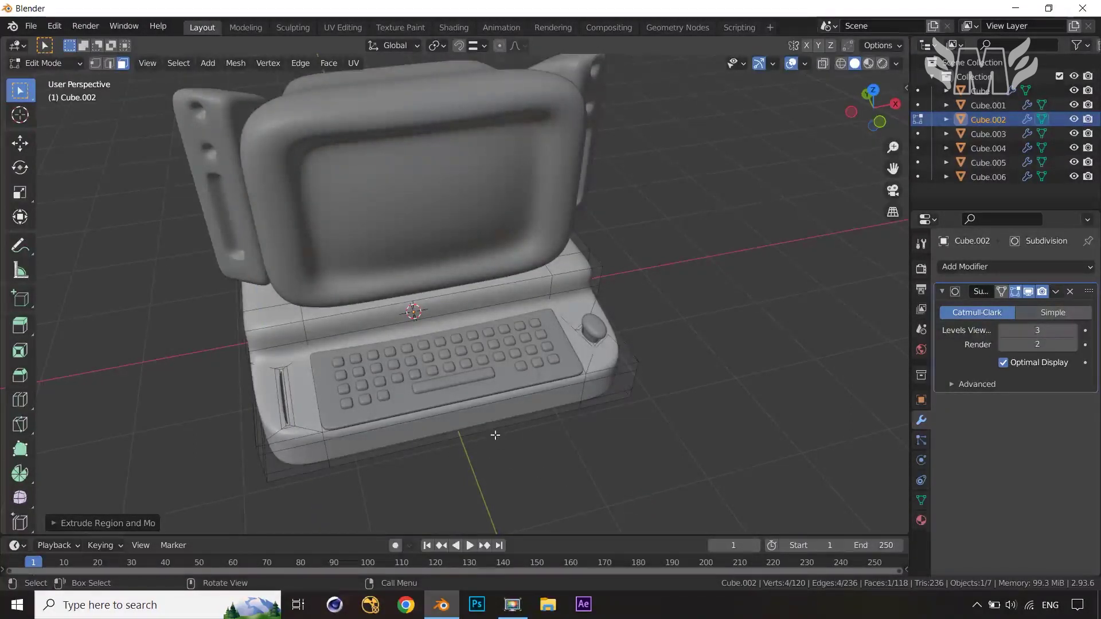
scroll(514, 478, "up", 2)
key("Tab")
- Add a loop cut inside the slot beside the keyboard, bevel it about 0.026 m wide, and finish editing
middle_click_drag(511, 474, 462, 473)
key("ctrl+r")
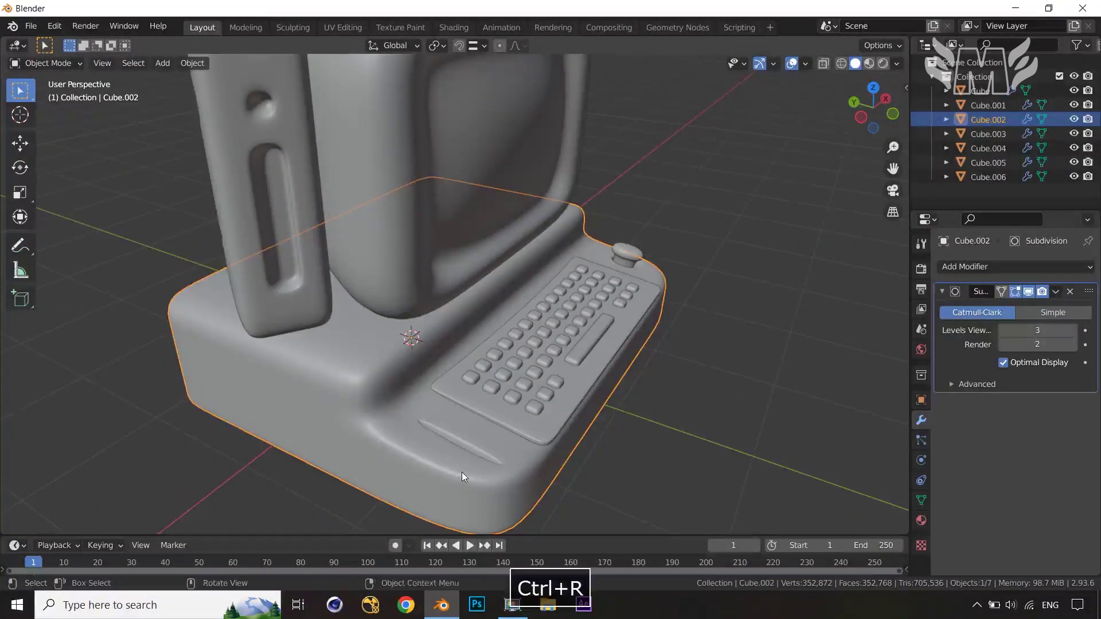
key("Tab")
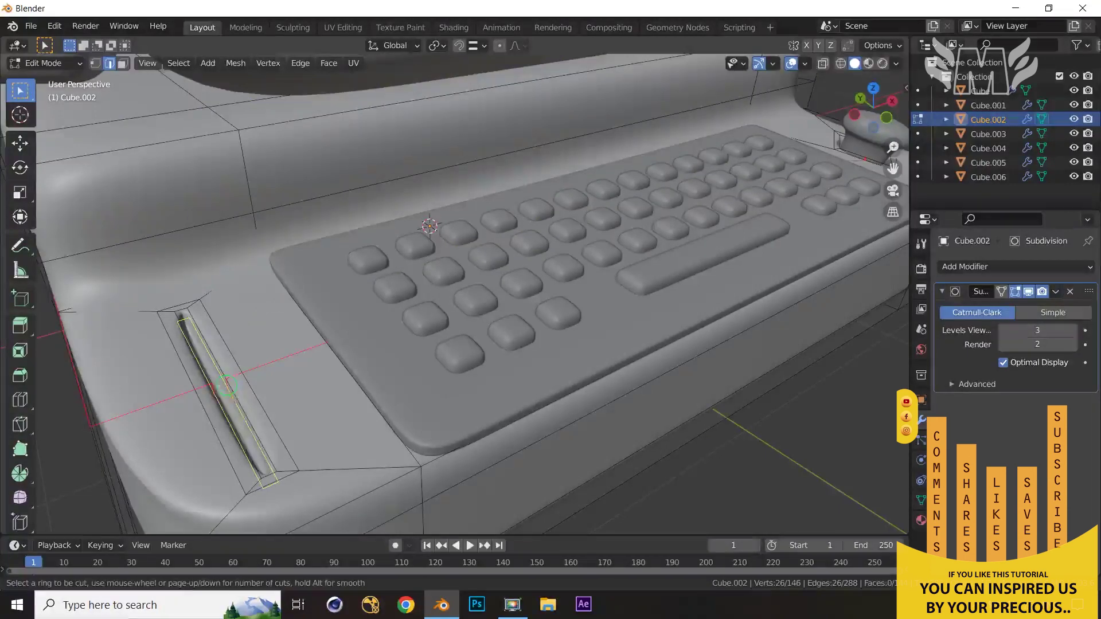
left_click(227, 386)
left_click(227, 385)
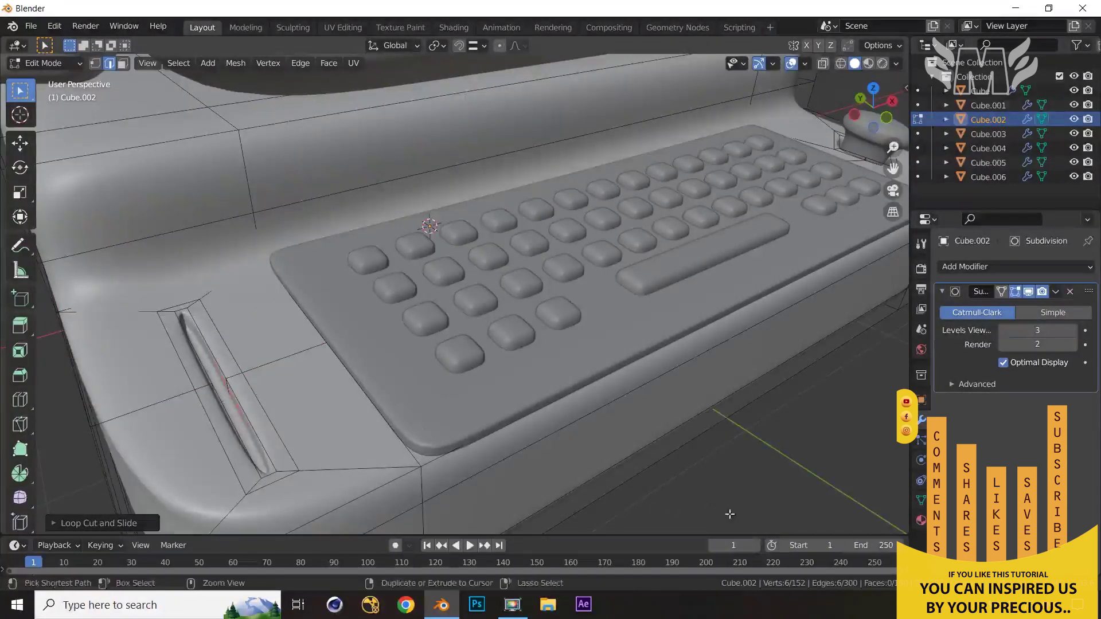
key("ctrl+b")
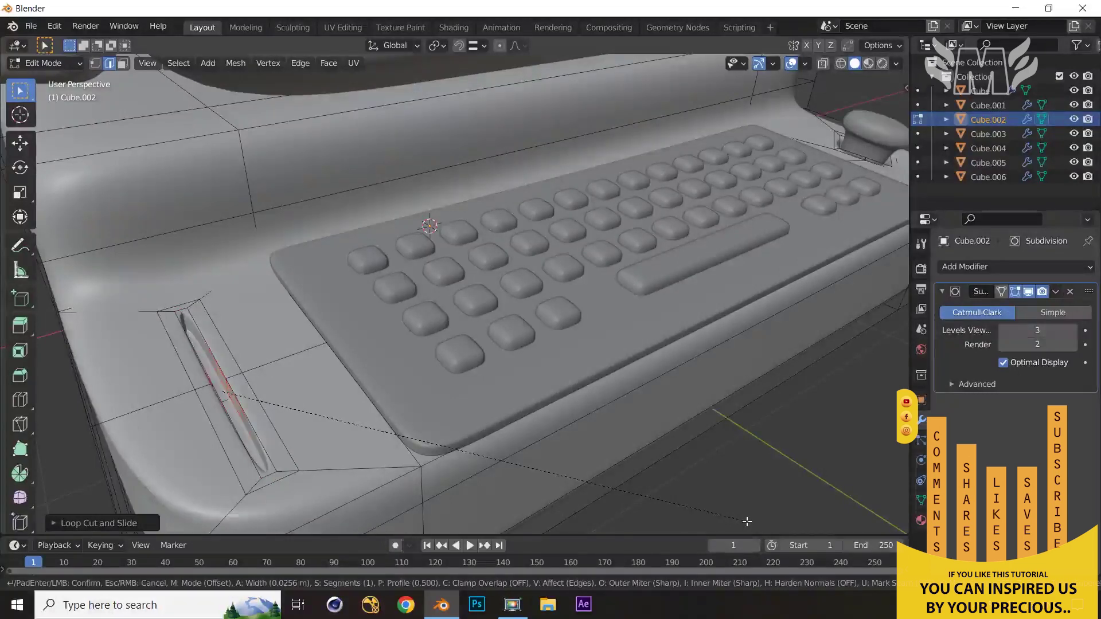
left_click(747, 522)
key("Tab")
- Select the face loop around the base's lower side, inset it about 0.03 m, and scale the band inward to about 0.977
middle_click_drag(747, 521, 524, 409)
key("Tab")
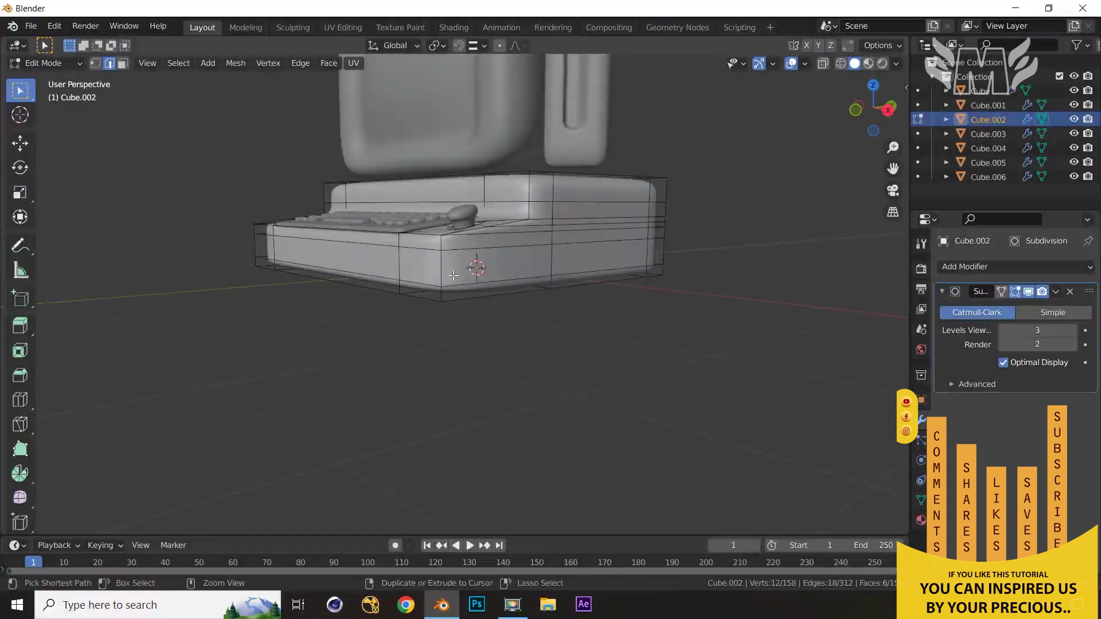
key("3")
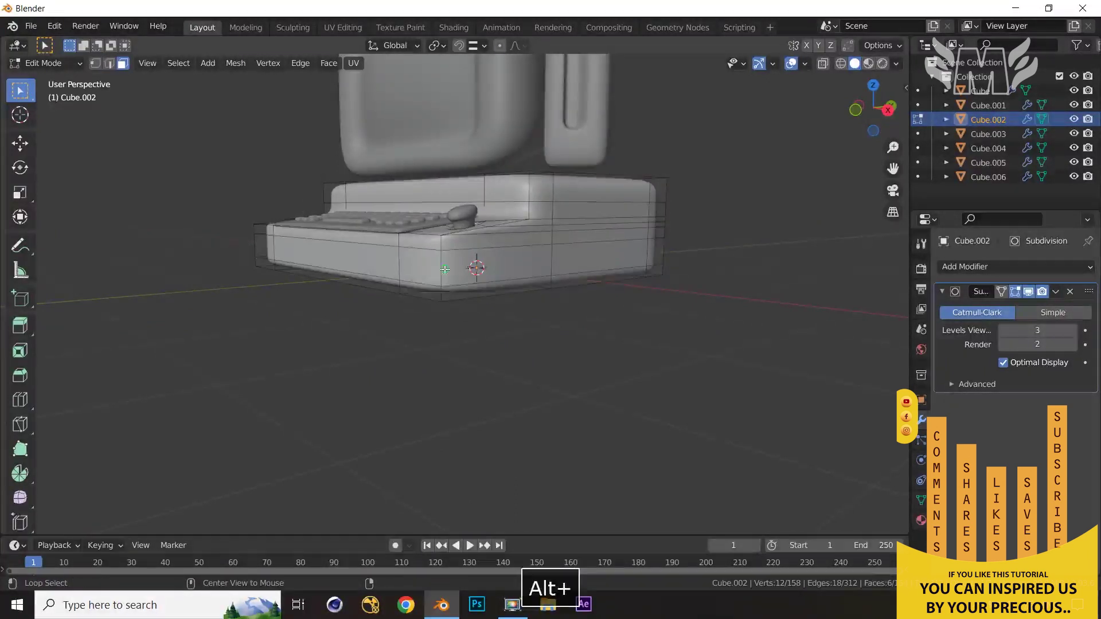
left_click(445, 269, "alt")
key("i")
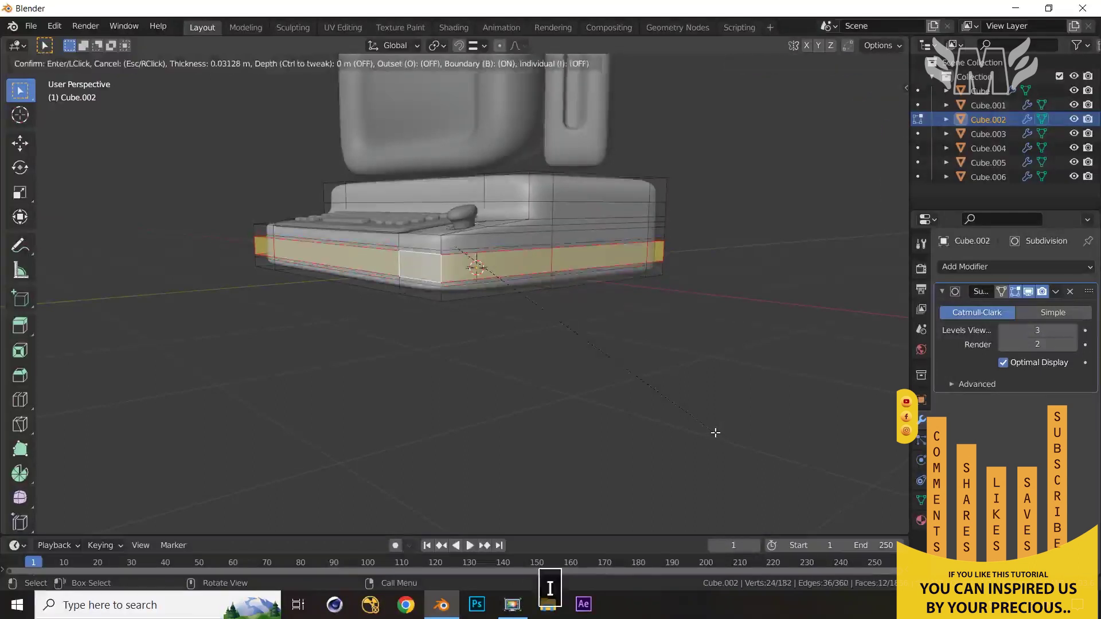
left_click(713, 429)
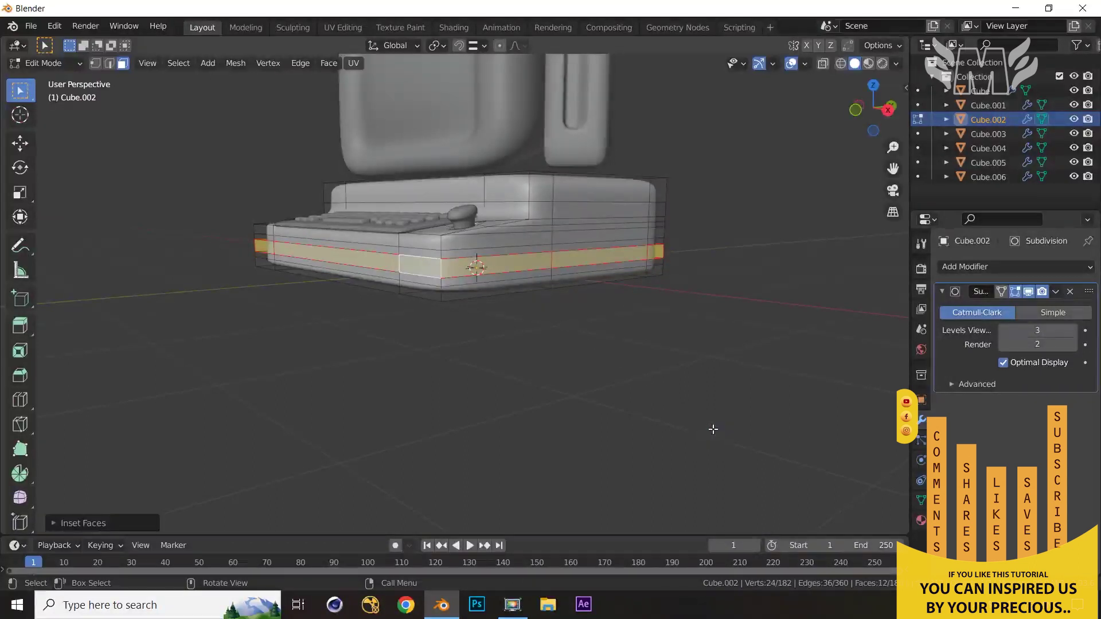
key("s")
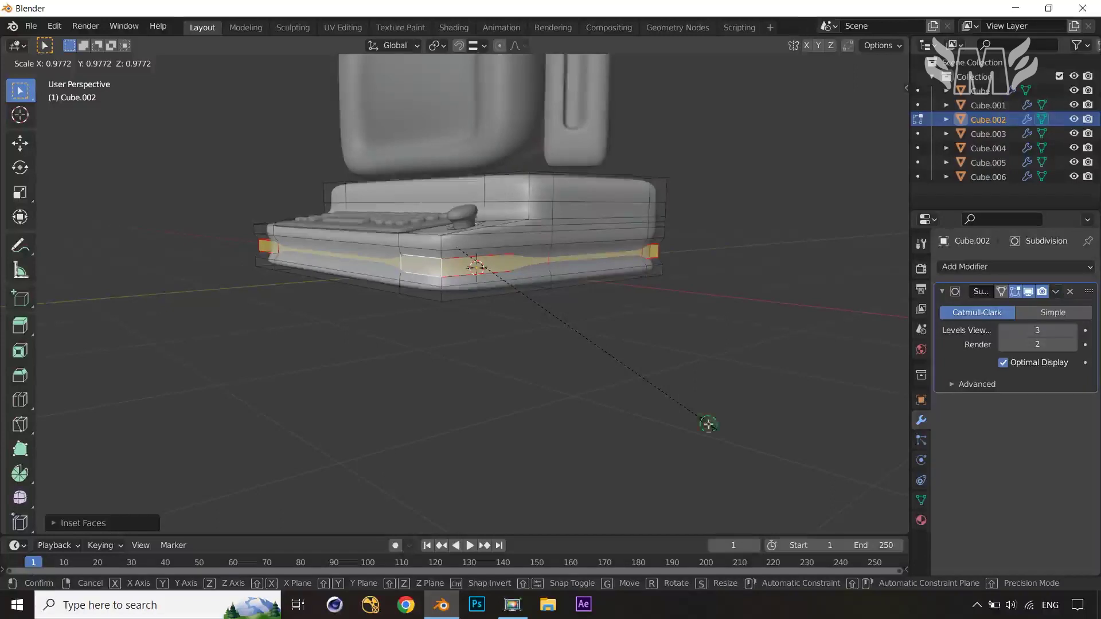
left_click(708, 424)
- Add one supporting loop cut just below the recessed band and another just above it, and return to Object Mode
scroll(491, 361, "up", 3)
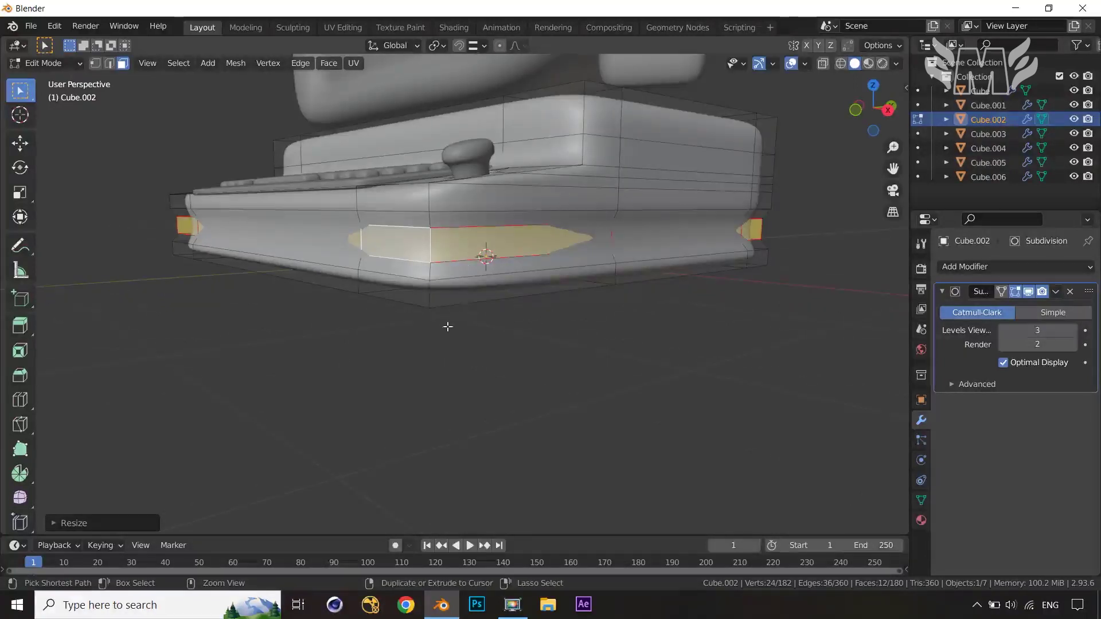
key("ctrl+r")
left_click(430, 273)
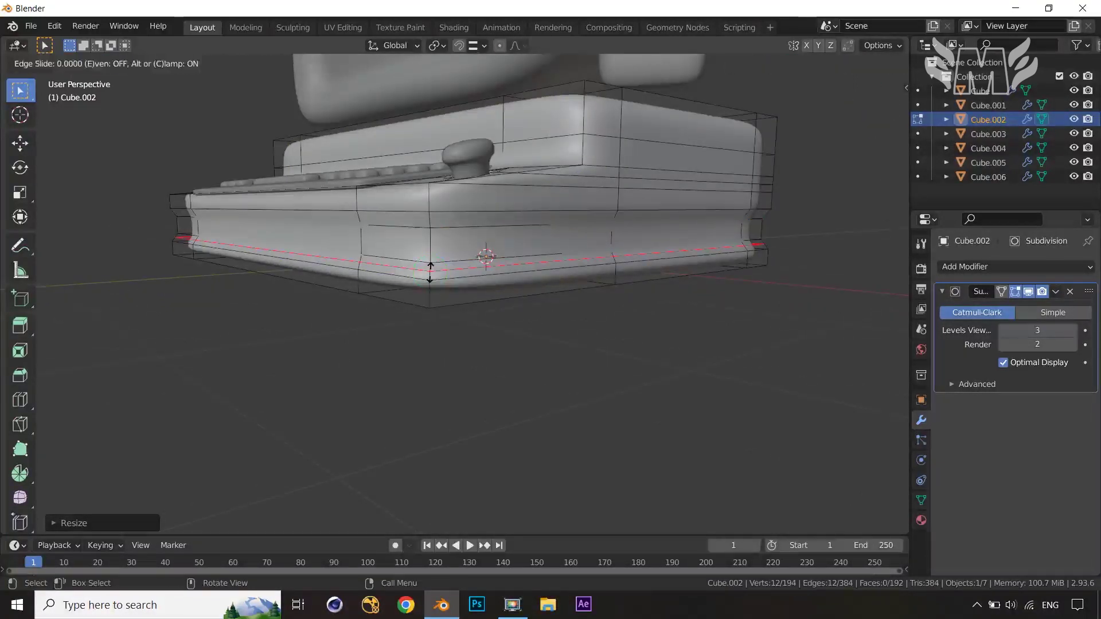
left_click(430, 268)
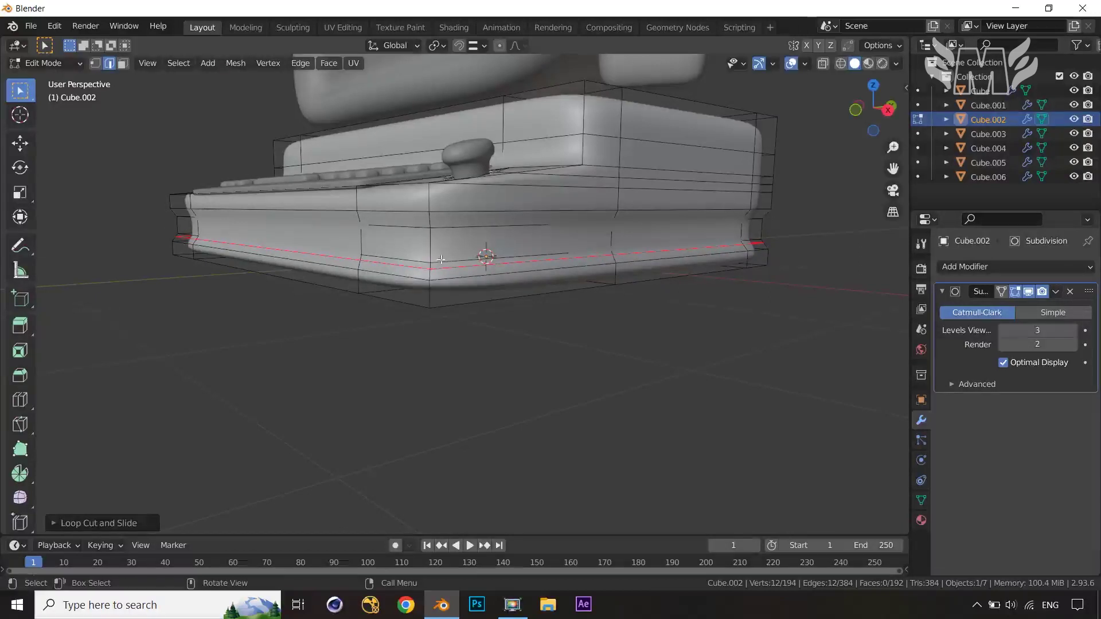
key("ctrl")
key("ctrl+r")
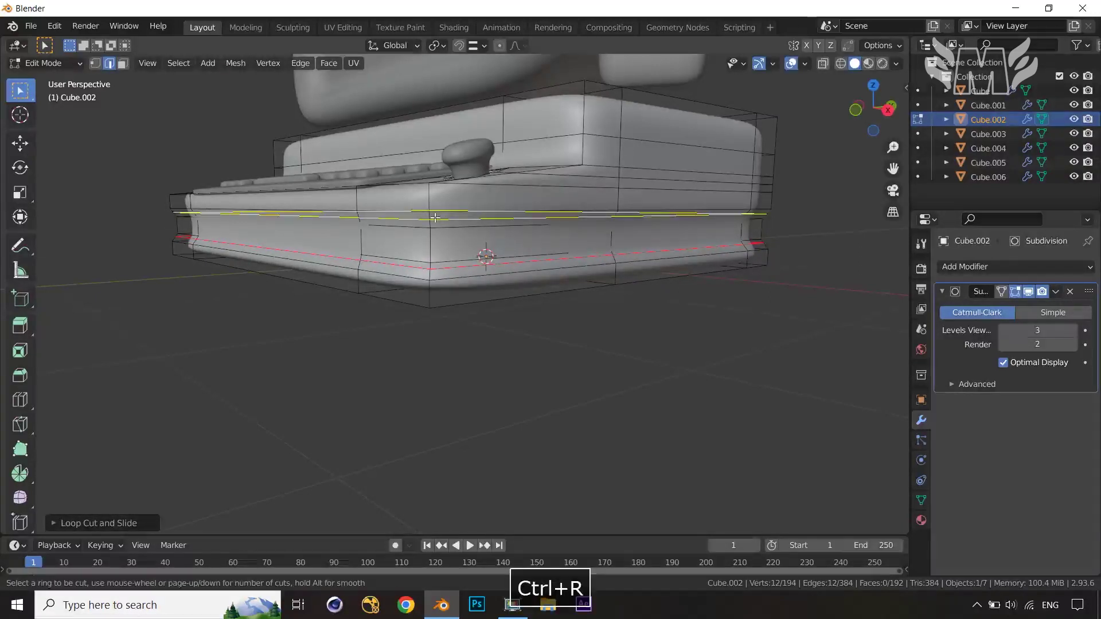
left_click(435, 219)
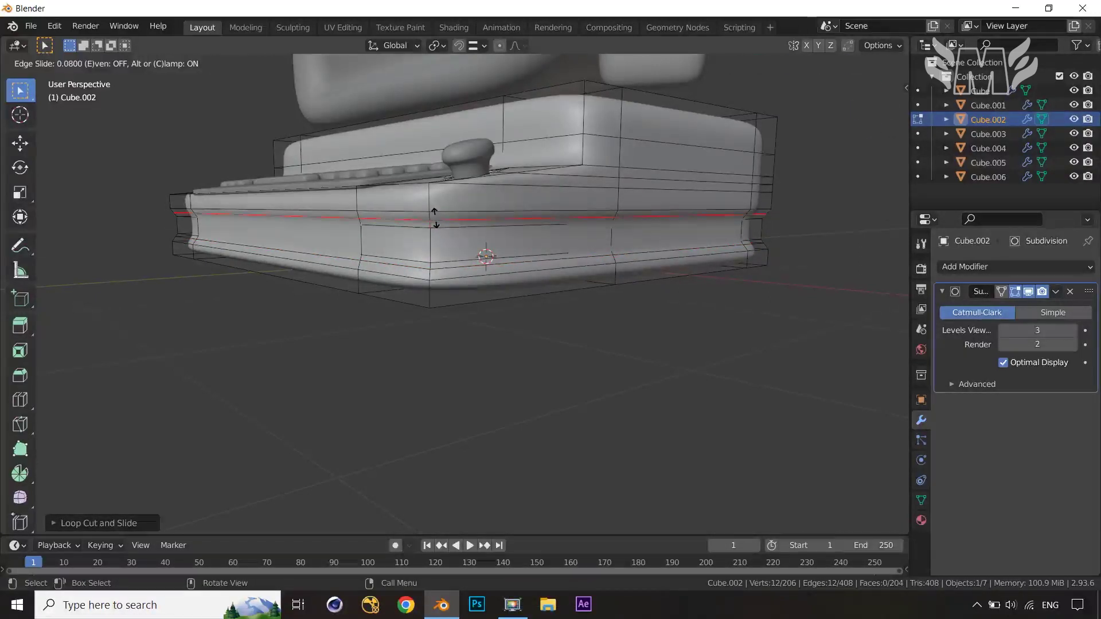
left_click(435, 220)
key("Tab")
middle_click_drag(535, 285, 689, 407)
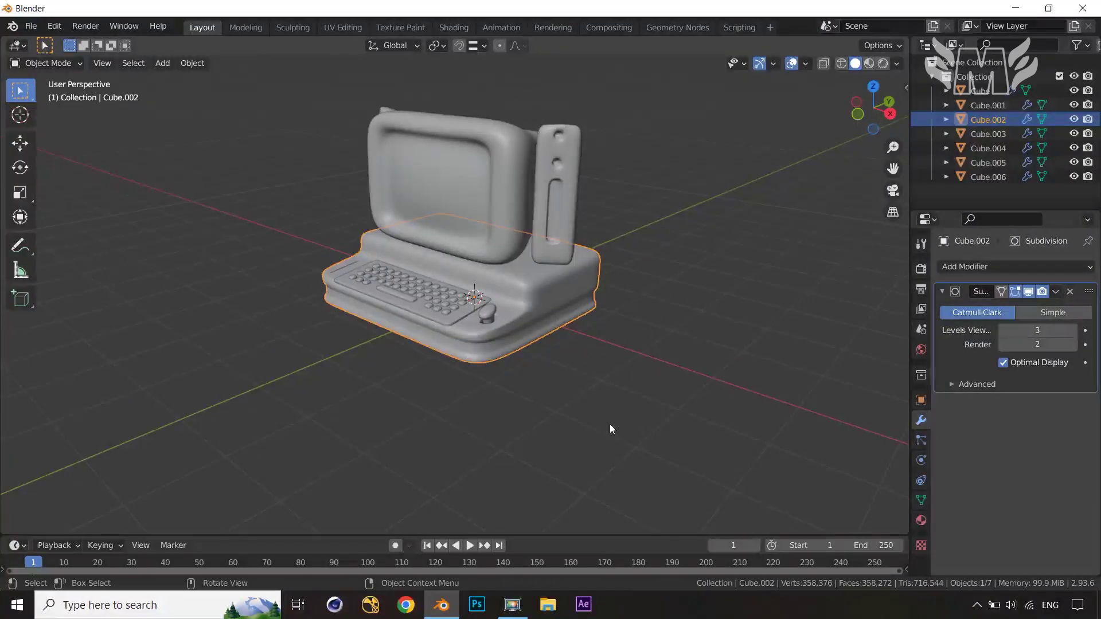
middle_click_drag(610, 425, 627, 434)
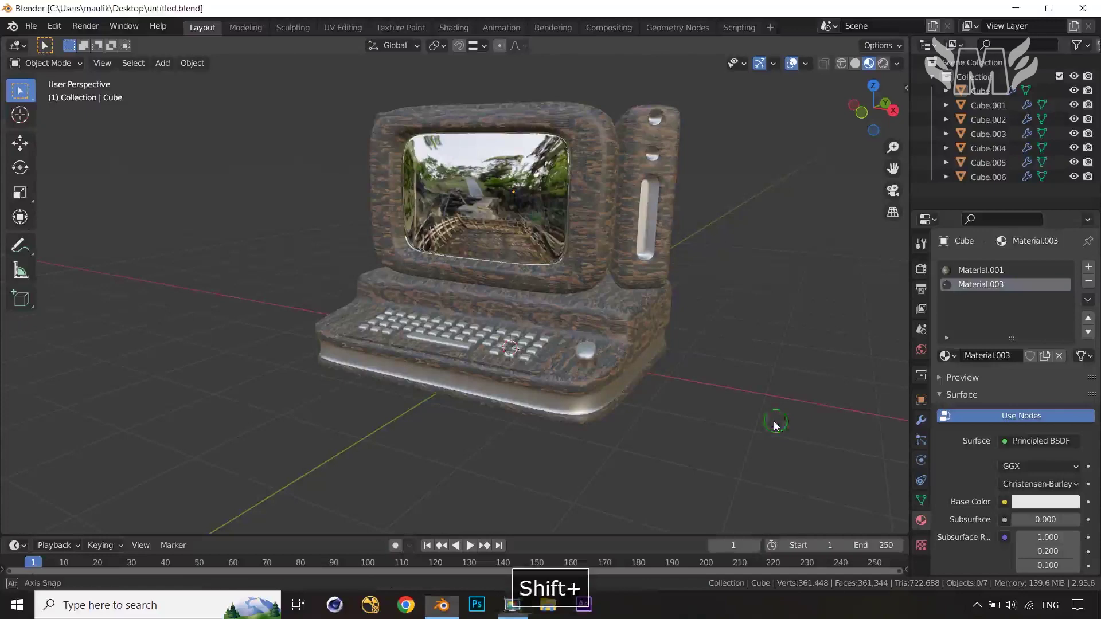
mouse_move(771, 423)
middle_mouse_down()
mouse_move(718, 425)
mouse_move(766, 403)
mouse_move(782, 430)
mouse_move(673, 440)
mouse_move(782, 421)
middle_mouse_up()
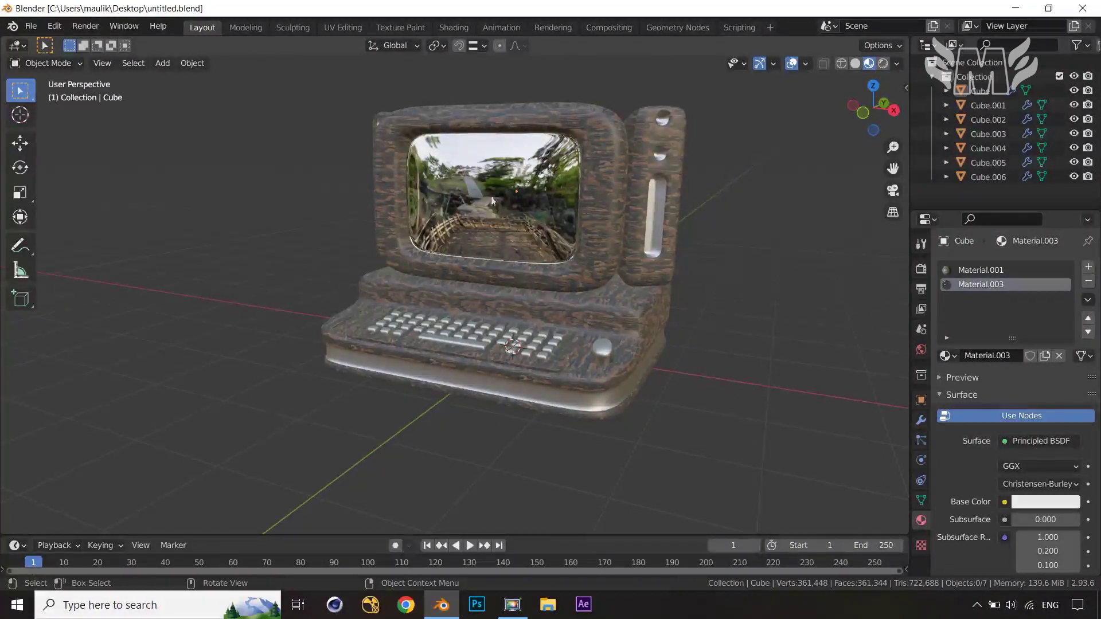
- Split the 3D viewport in two, turn one half into a Shader Editor, and hide its node sidebar
left_click_drag(2, 36, 414, 63)
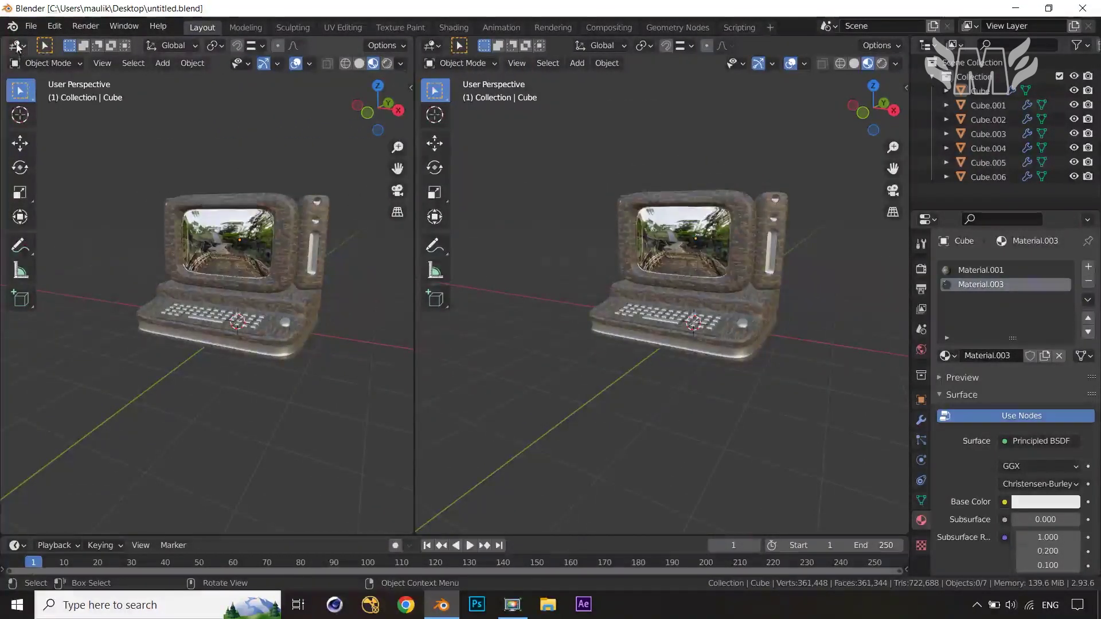
left_click(18, 46)
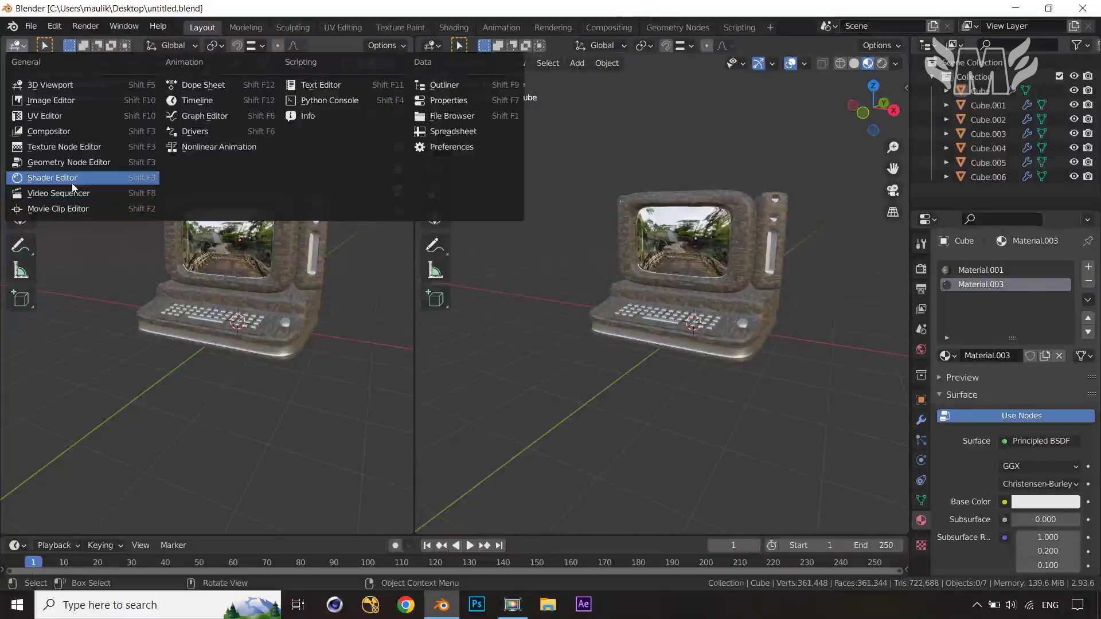
left_click(71, 183)
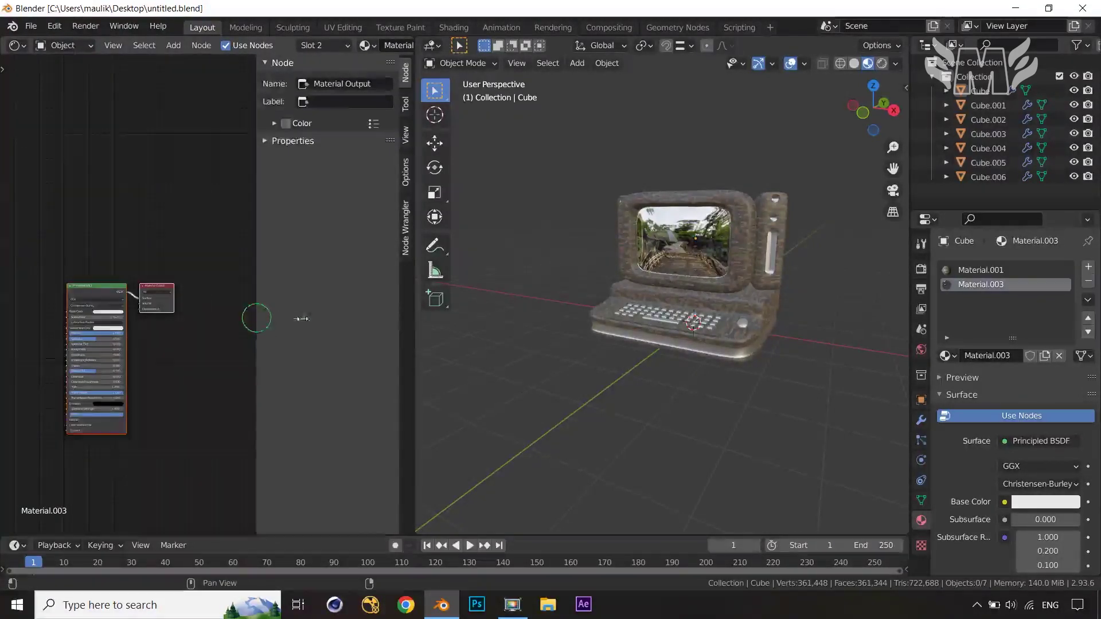
left_click_drag(301, 318, 403, 312)
scroll(315, 349, "up", 3)
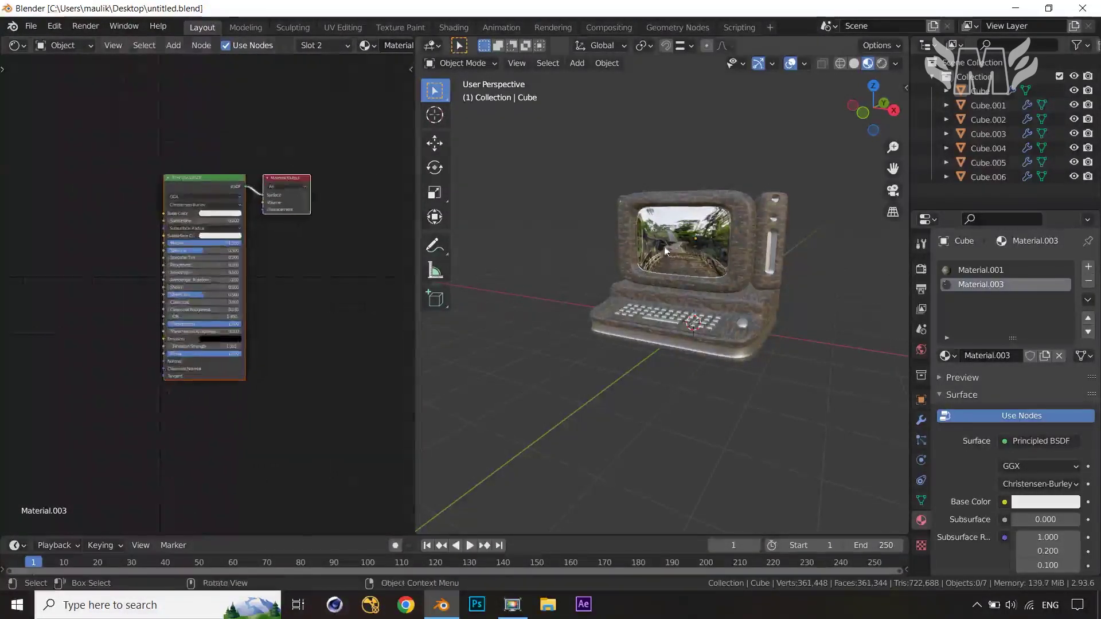
- Edit the monitor in solid shading, select all nine faces of its screen, and assign Material.003 to them
left_click(685, 252)
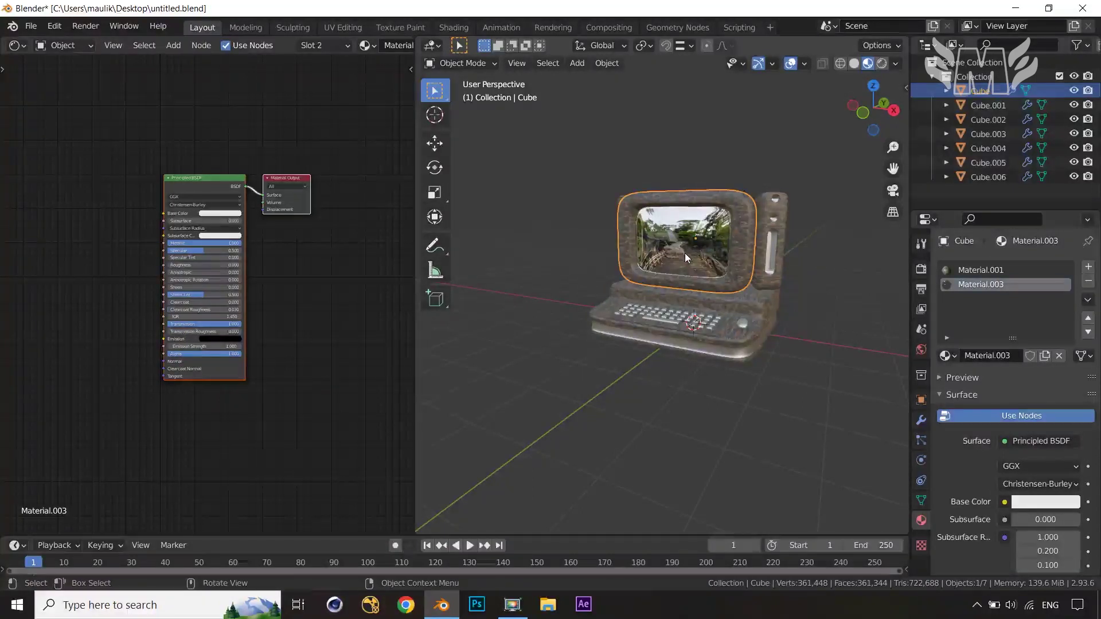
scroll(310, 320, "up", 3)
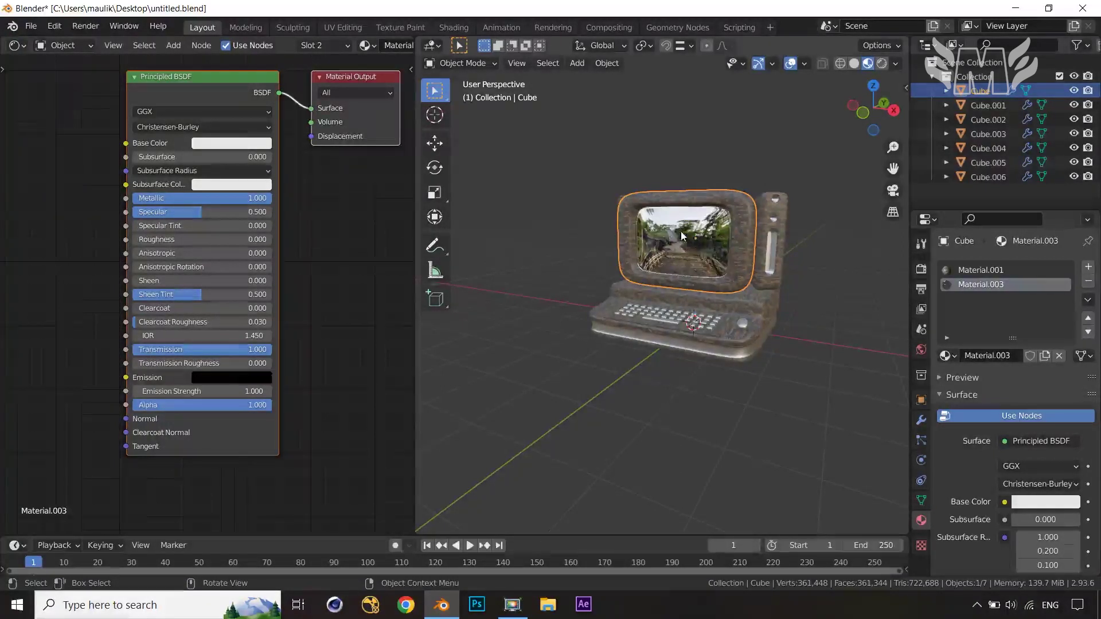
key("Tab")
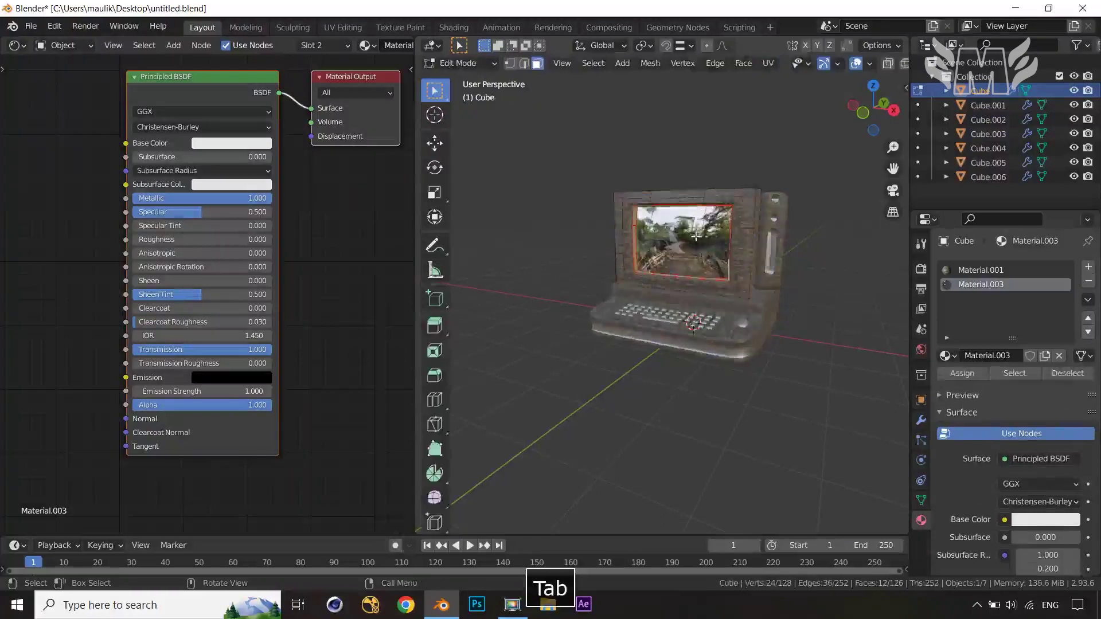
scroll(692, 237, "up", 3)
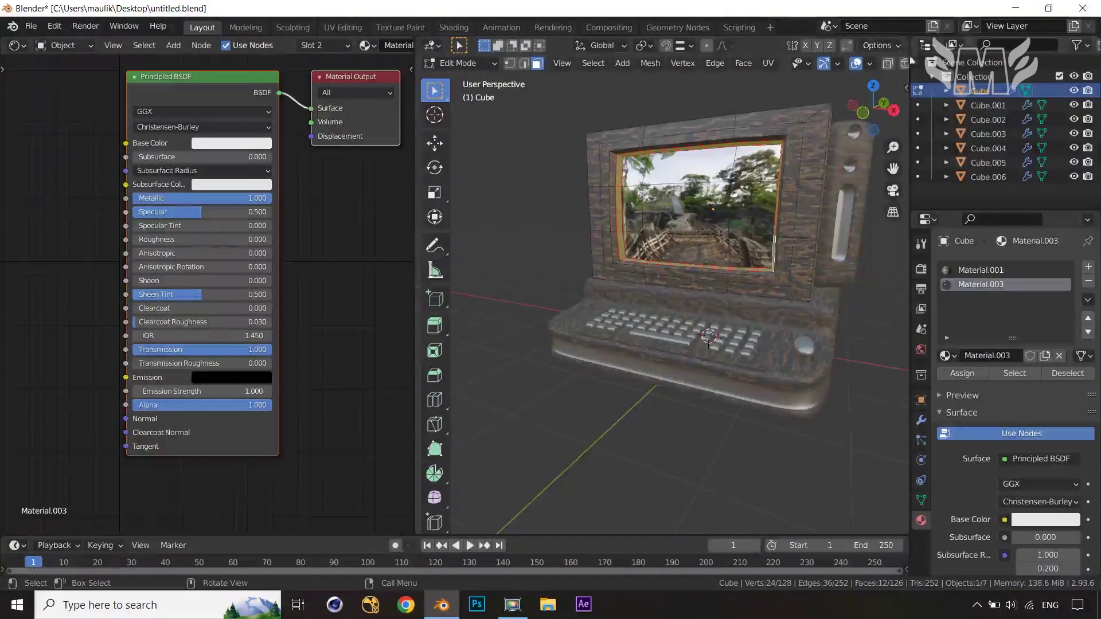
scroll(749, 81, "down", 3)
left_click(855, 63)
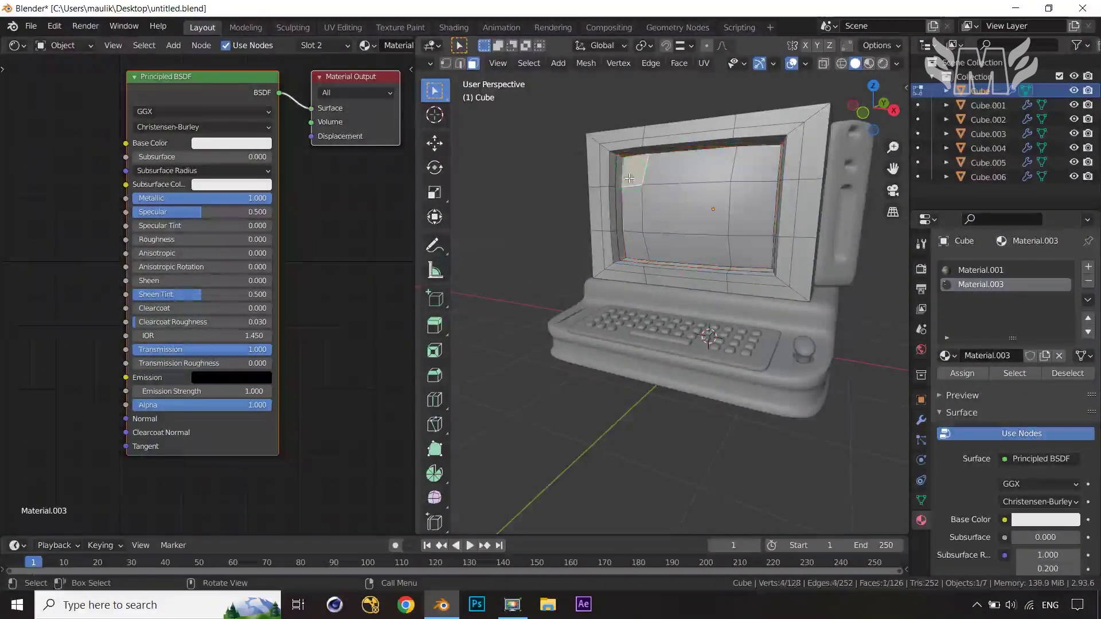
left_click(755, 260, "ctrl+shift")
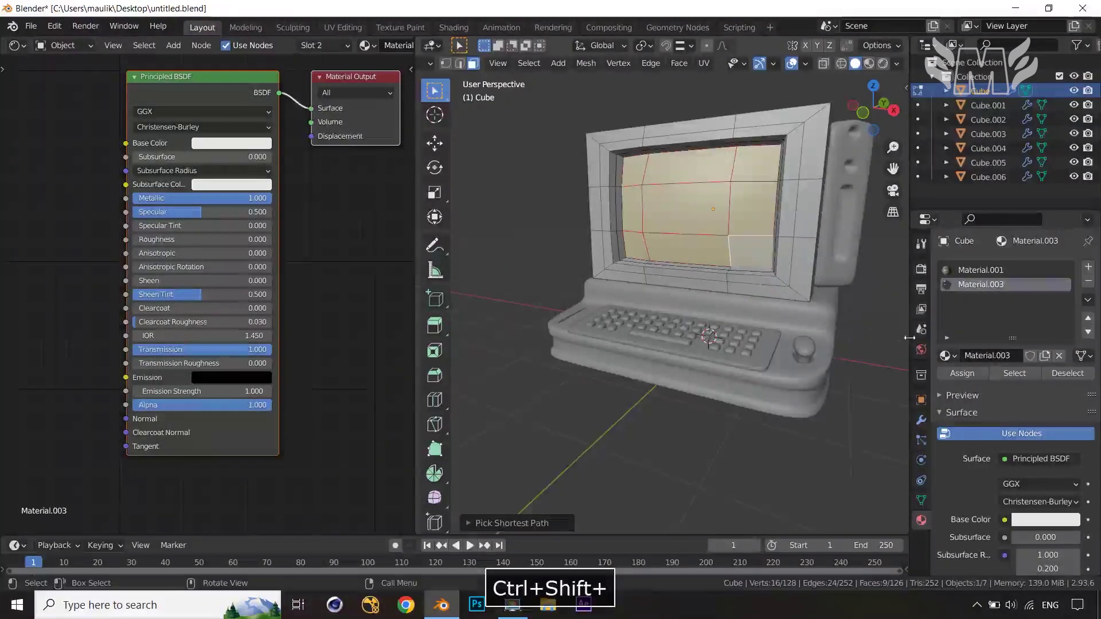
left_click(958, 374)
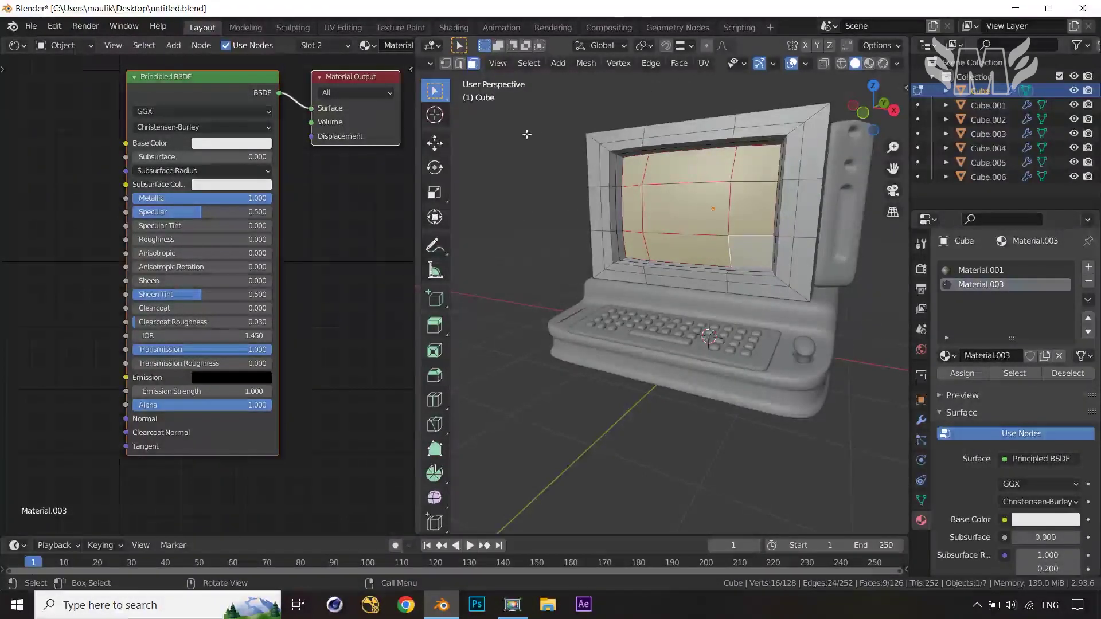
- Close the Shader Editor by joining its area into the 3D viewport, and return the monitor to Object Mode
right_click(415, 188)
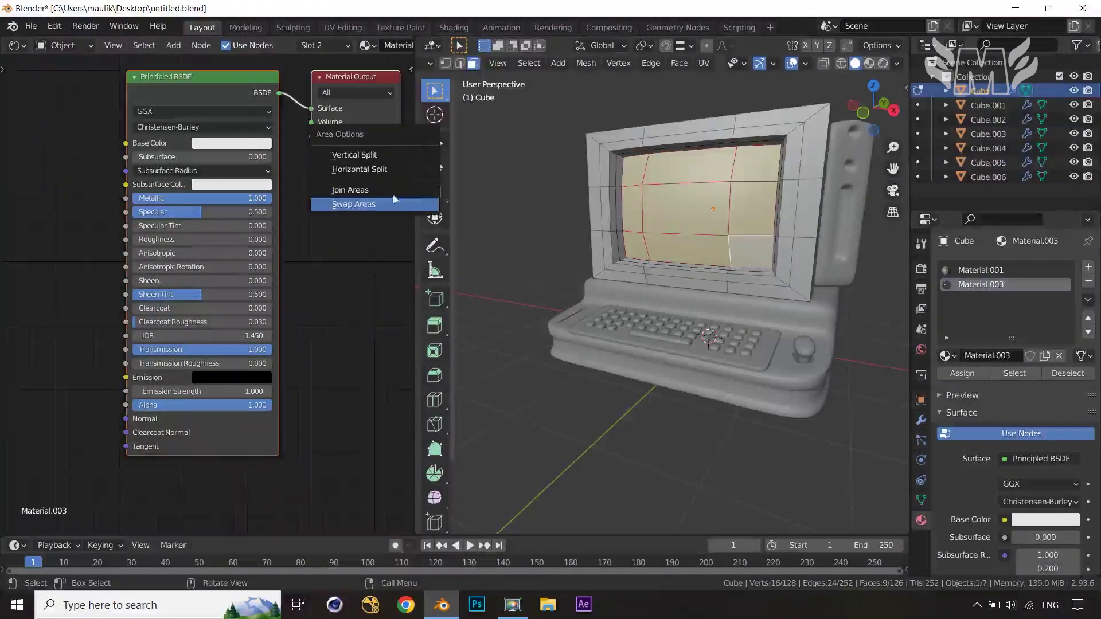
left_click(414, 190)
left_click(361, 246)
key("Tab")
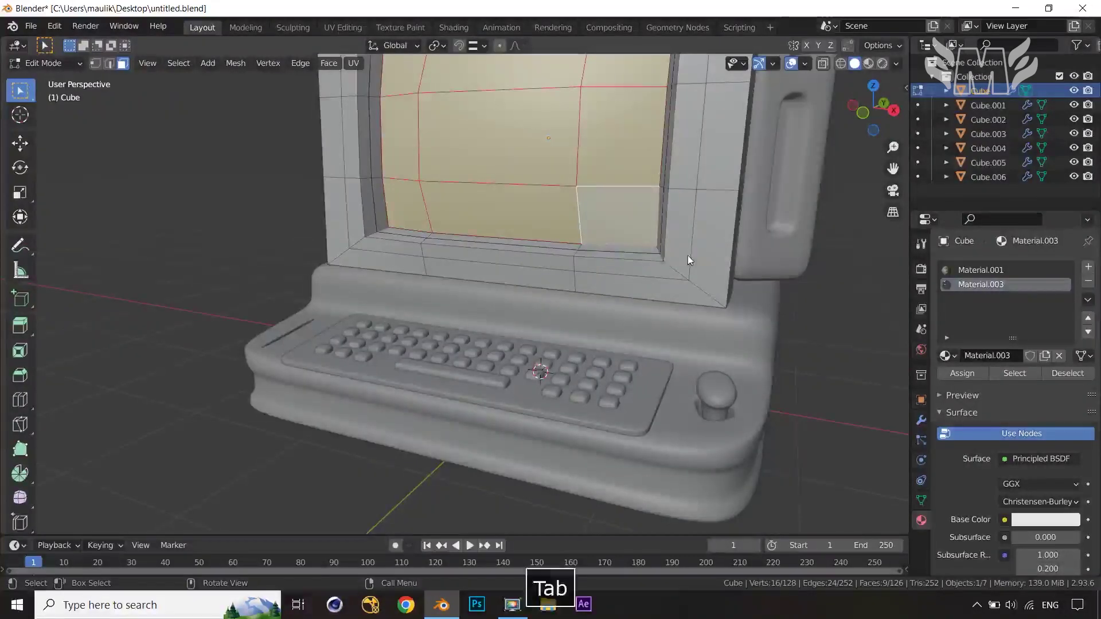
scroll(687, 256, "down", 5)
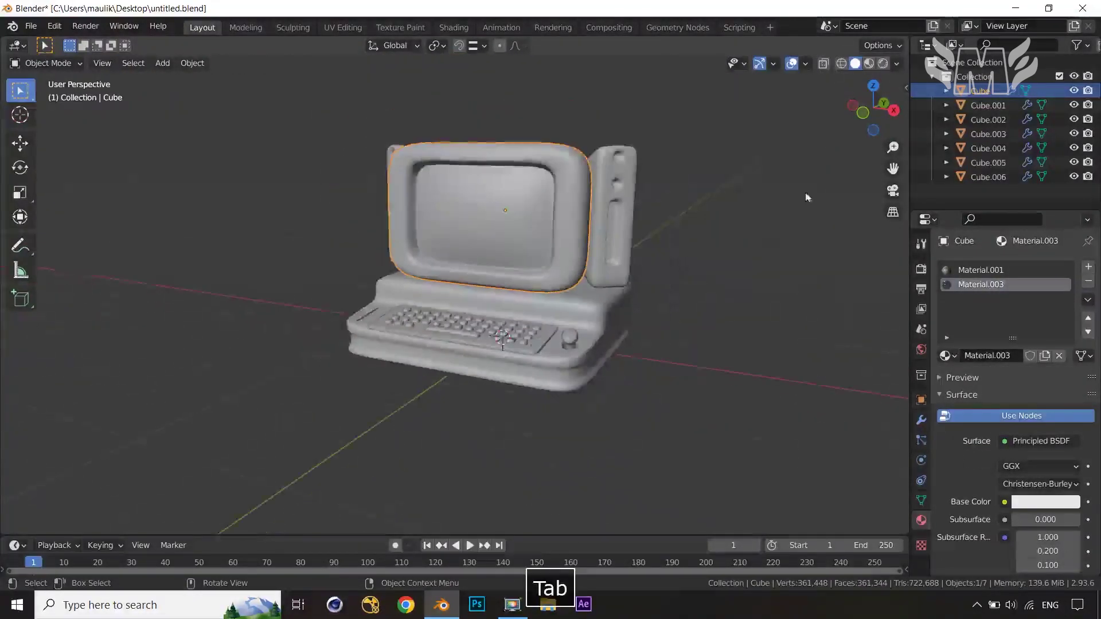
- Check the computer's materials in Material Preview shading, and return the viewport to solid shading
left_click(870, 66)
mouse_move(808, 208)
middle_mouse_down()
mouse_move(771, 206)
mouse_move(794, 205)
middle_mouse_up()
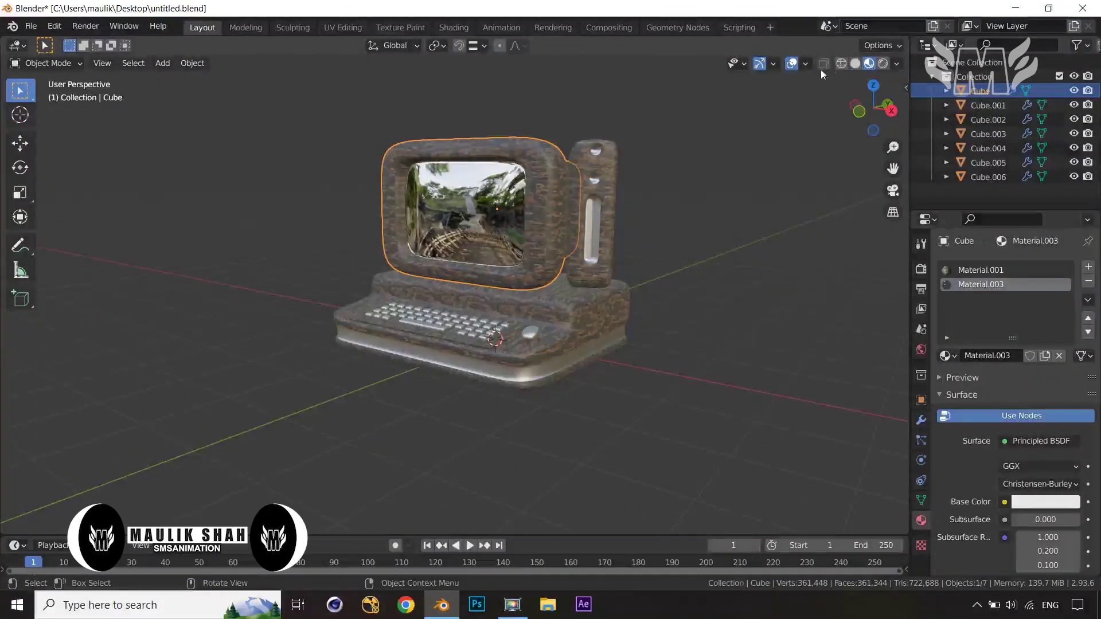
left_click(855, 63)
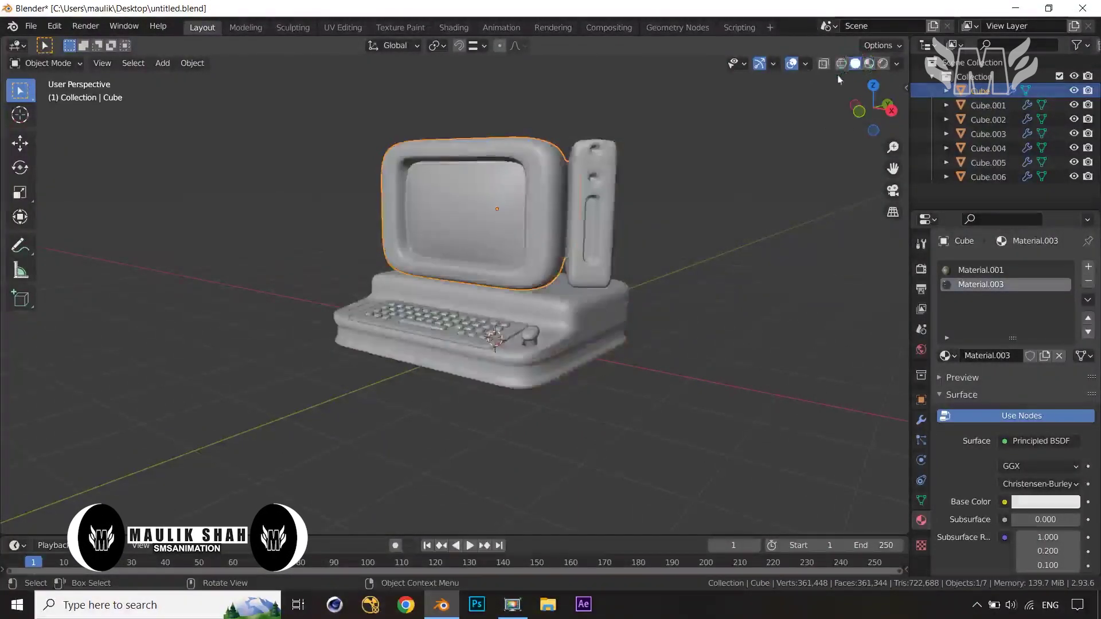
- Turn on the Face Orientation overlay and inspect the normals of the whole computer from several angles
left_click(806, 64)
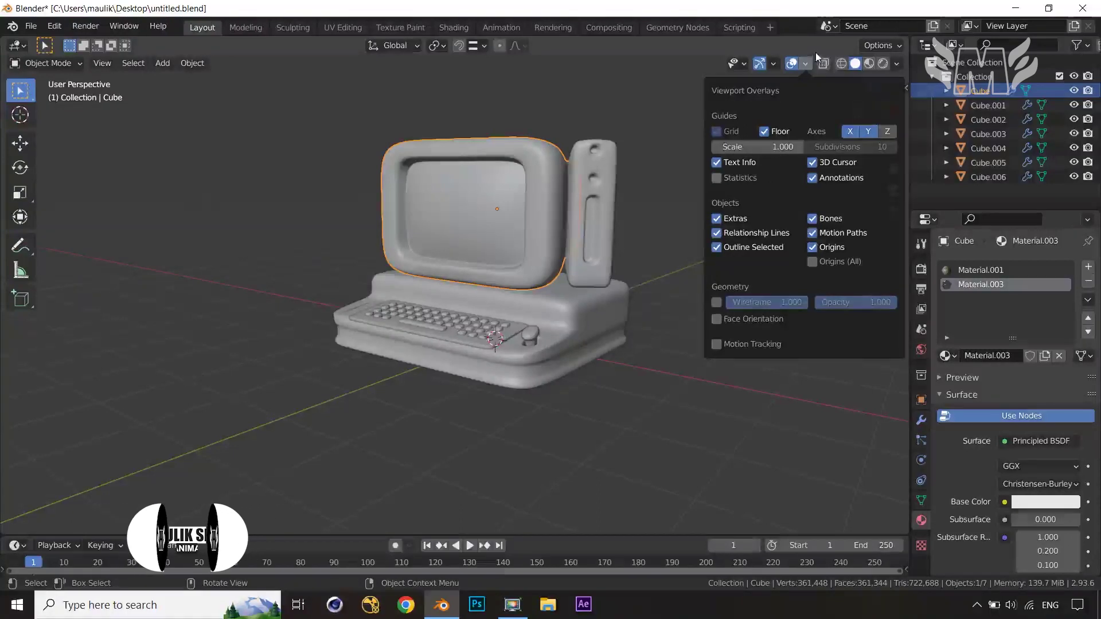
left_click(717, 319)
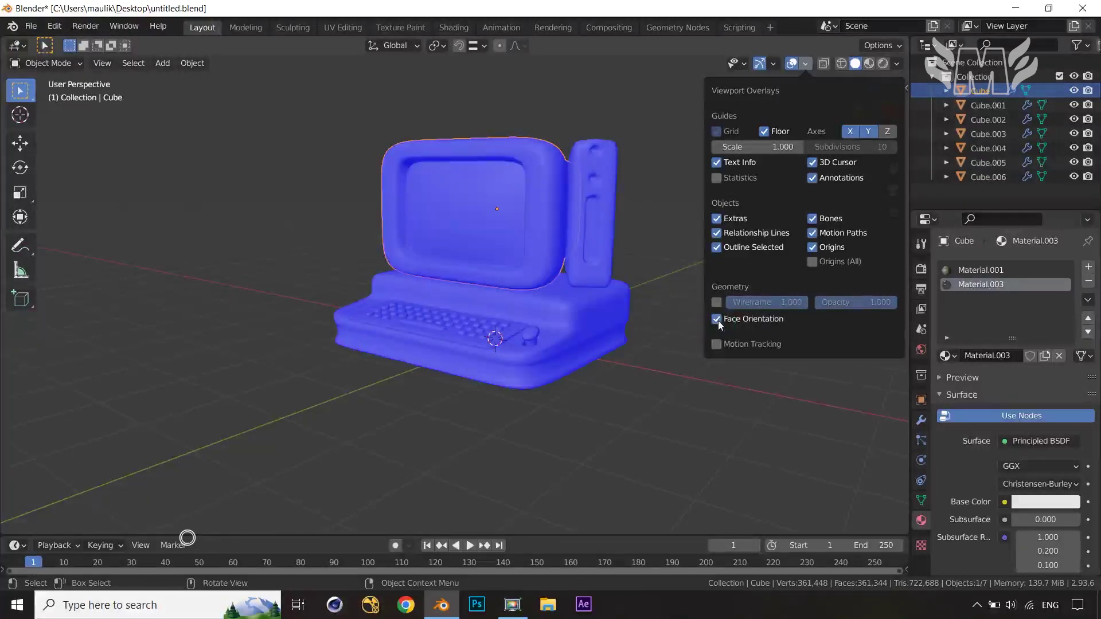
middle_click_drag(677, 367, 647, 335)
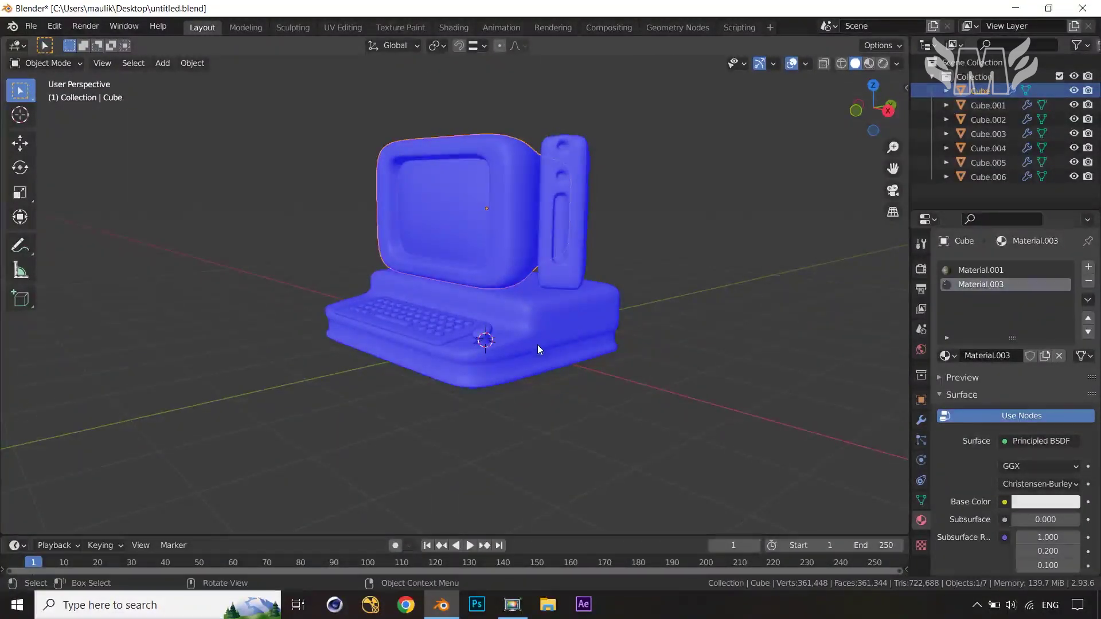
middle_click_drag(538, 344, 560, 361)
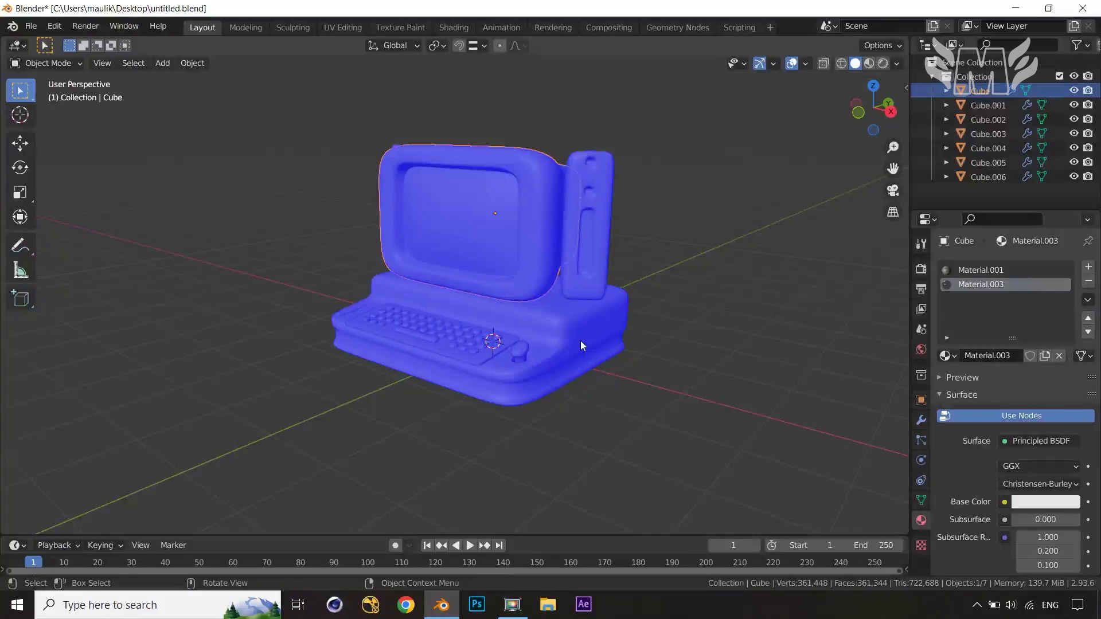
middle_click_drag(756, 372, 765, 377)
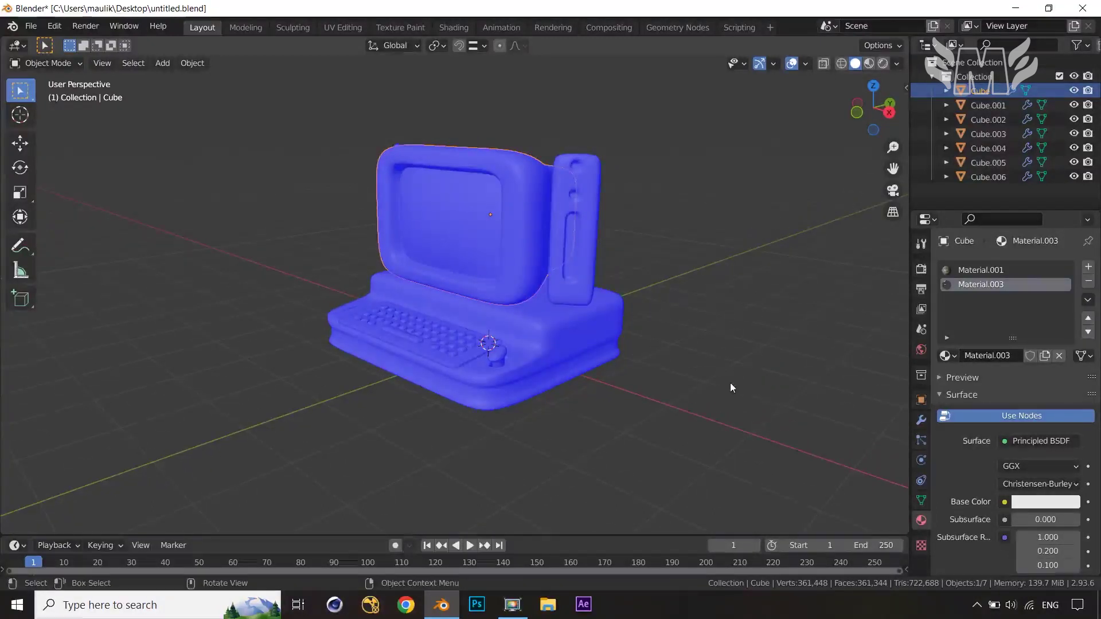
scroll(728, 390, "up", 2)
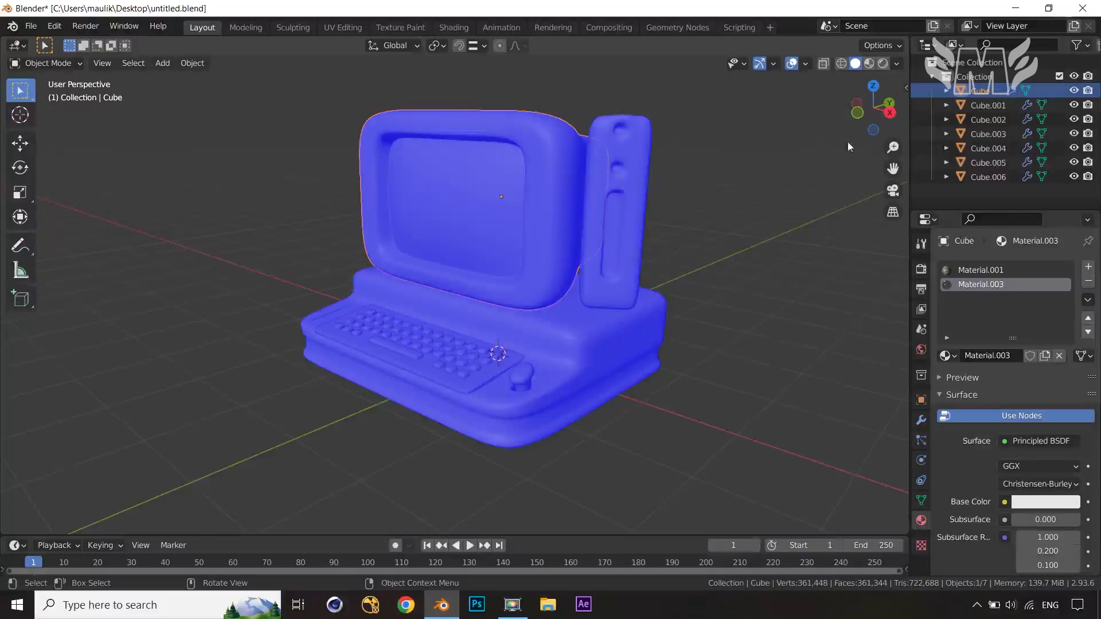
- Switch the viewport to Rendered shading, deselect everything, and turn off the Face Orientation overlay
left_click(882, 64)
left_click(754, 308)
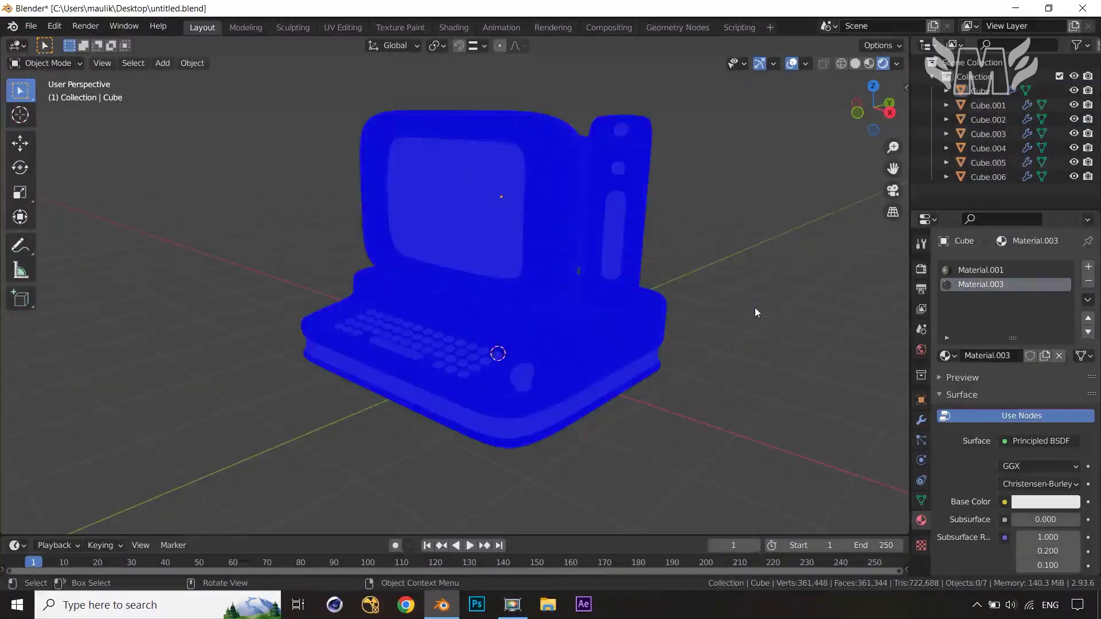
left_click(805, 64)
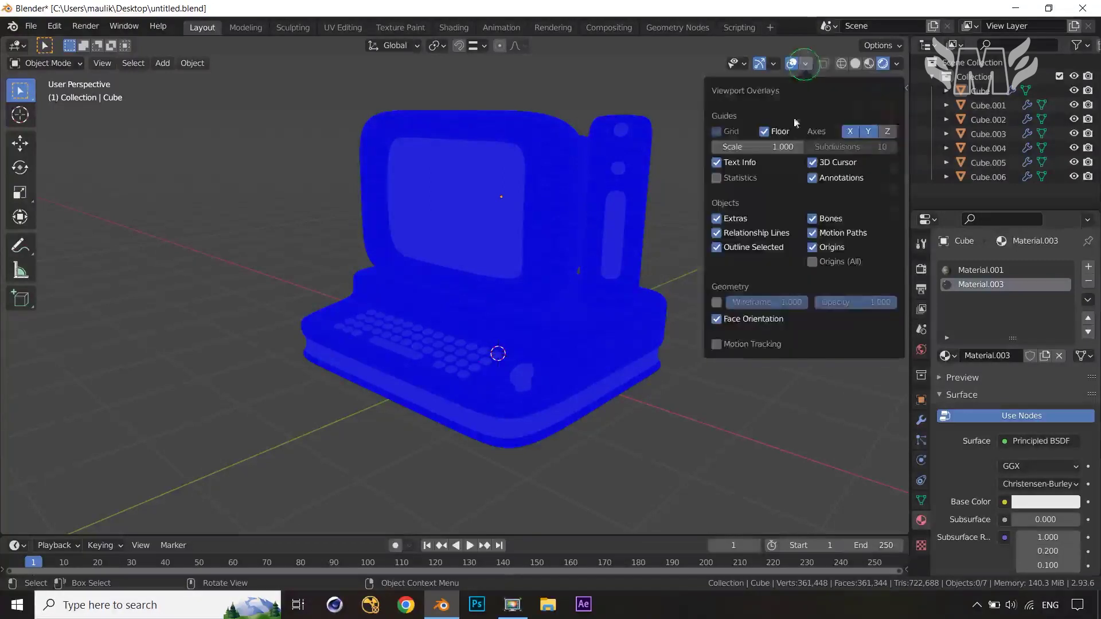
left_click(716, 325)
- Add a plane at the 3D cursor under the computer and scale it up to about 6.6 as a floor
mouse_move(707, 373)
middle_mouse_down()
mouse_move(692, 384)
mouse_move(718, 373)
middle_mouse_up()
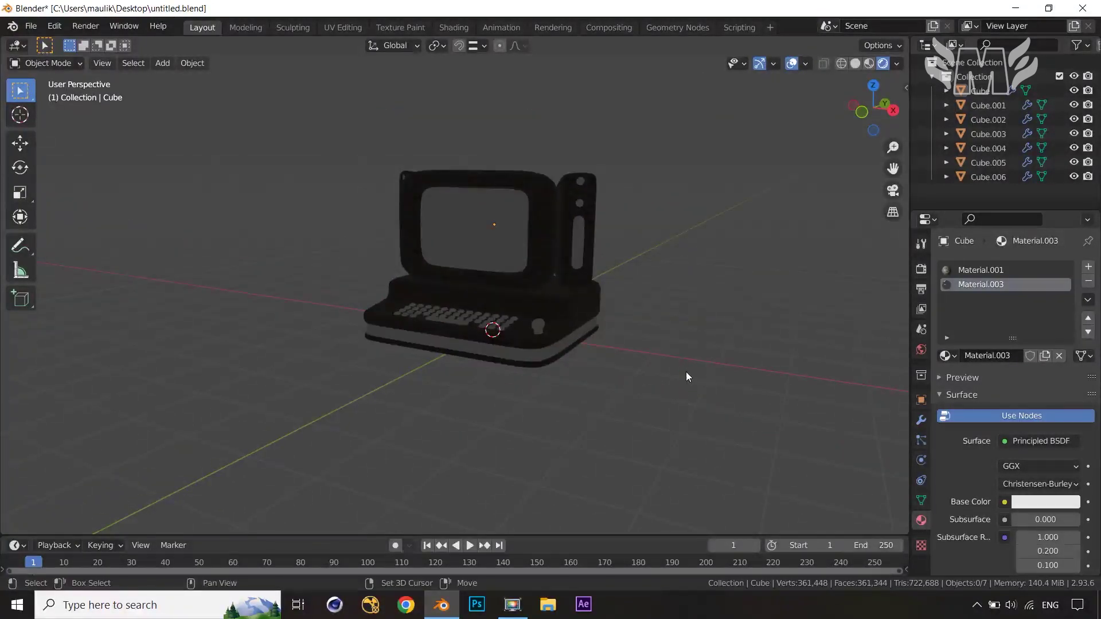
key("shift+s")
left_click(599, 422)
key("shift+a")
mouse_move(580, 304)
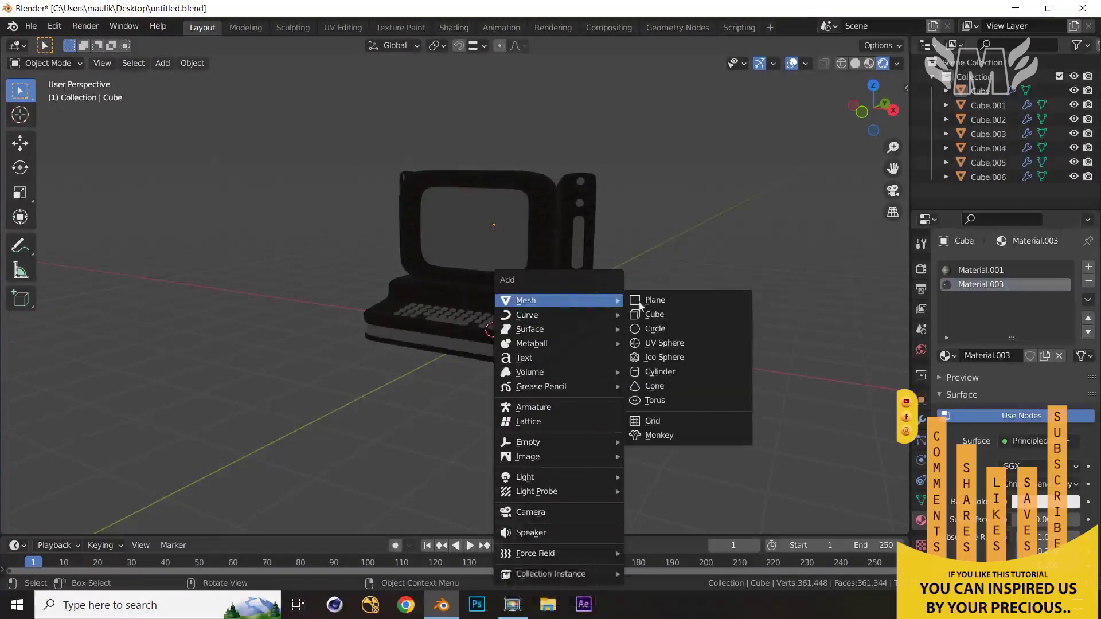
left_click(676, 304)
key("s")
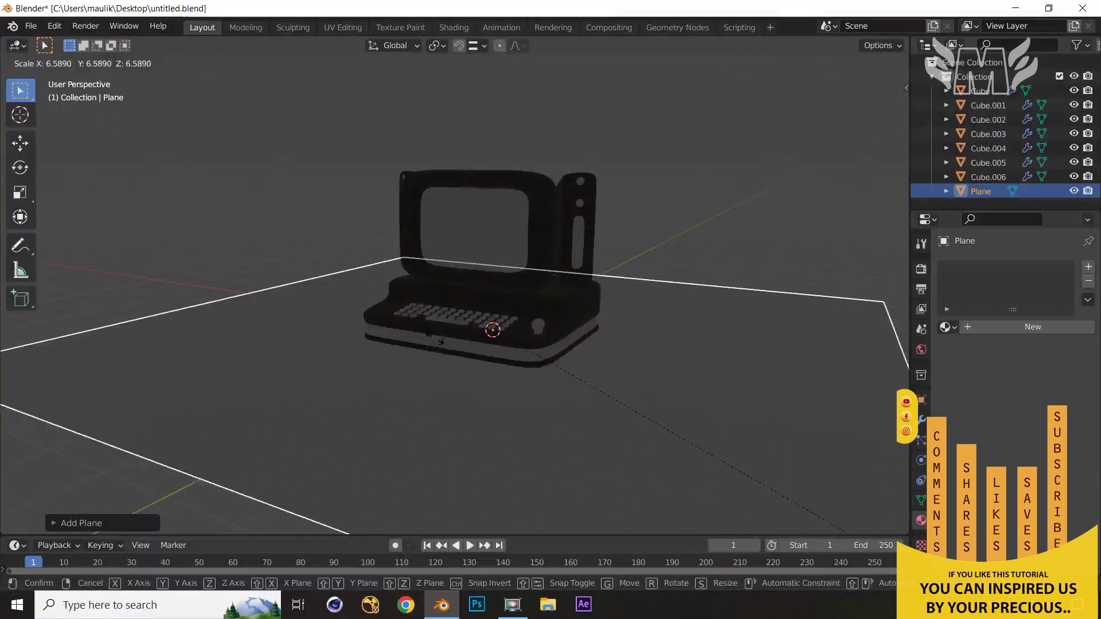
left_click(440, 342)
scroll(720, 343, "down", 2)
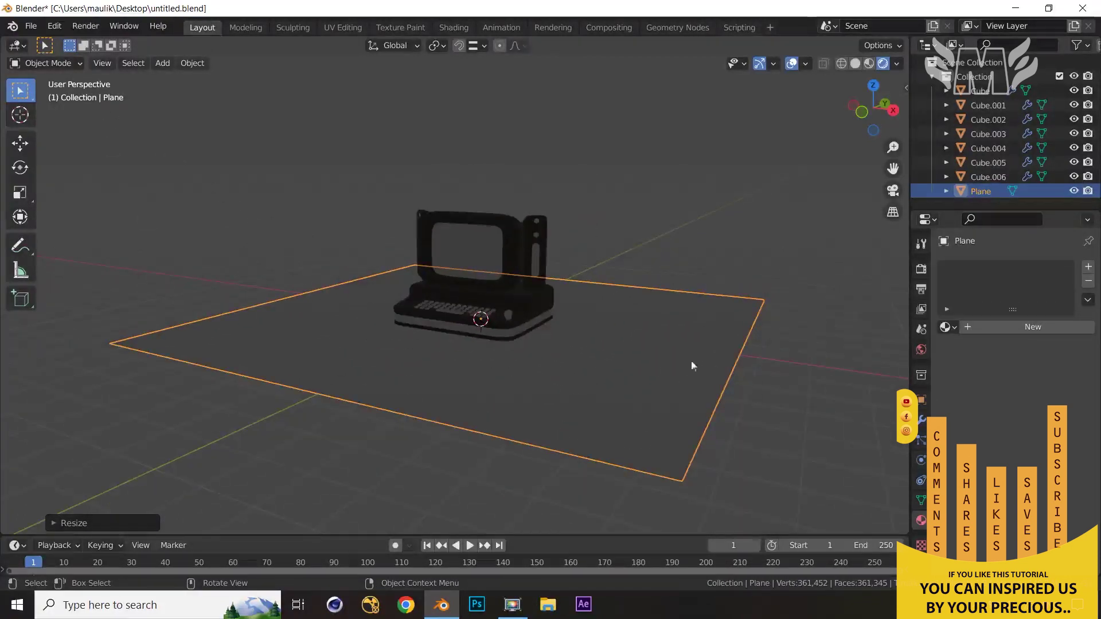
- Add an area light and raise it straight up along Z, well above the computer
key("shift+a")
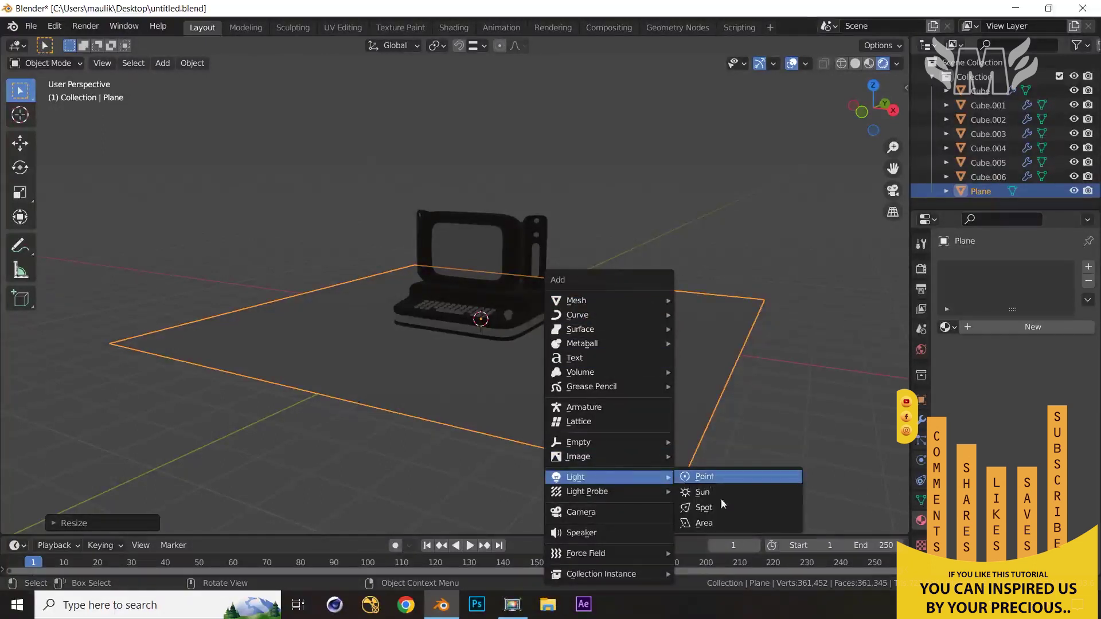
left_click(721, 525)
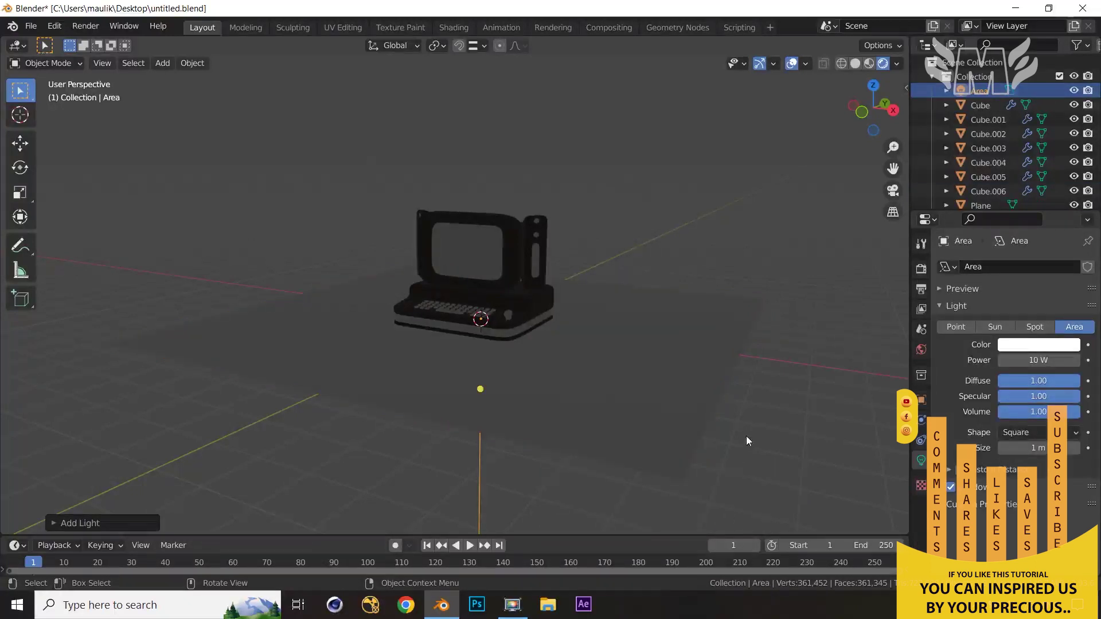
scroll(746, 441, "down", 2)
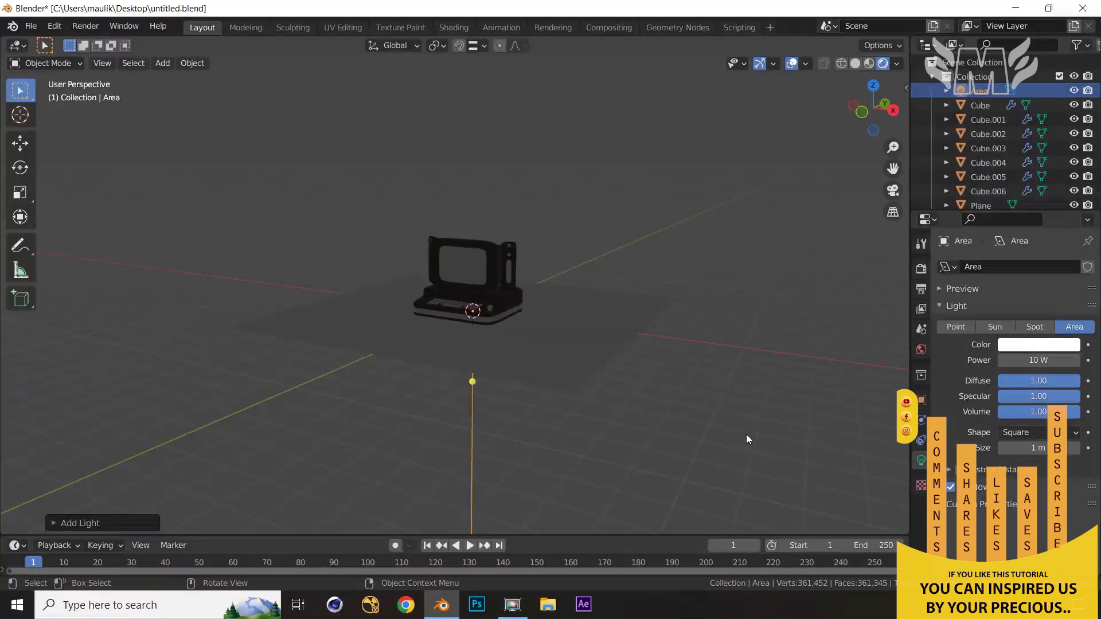
key("g")
key("z")
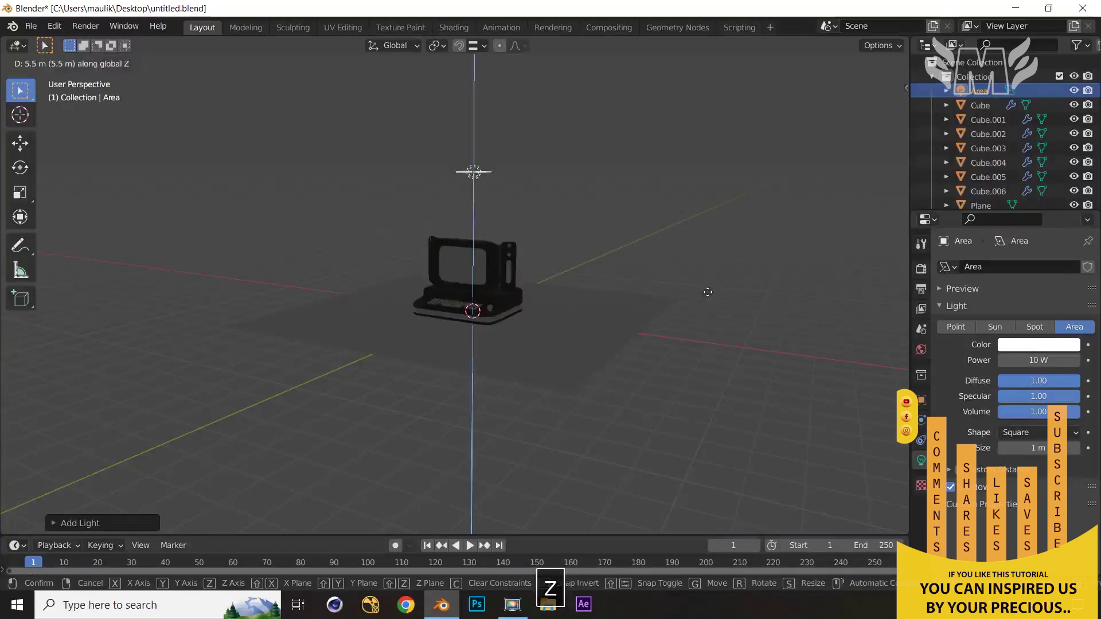
left_click(691, 232)
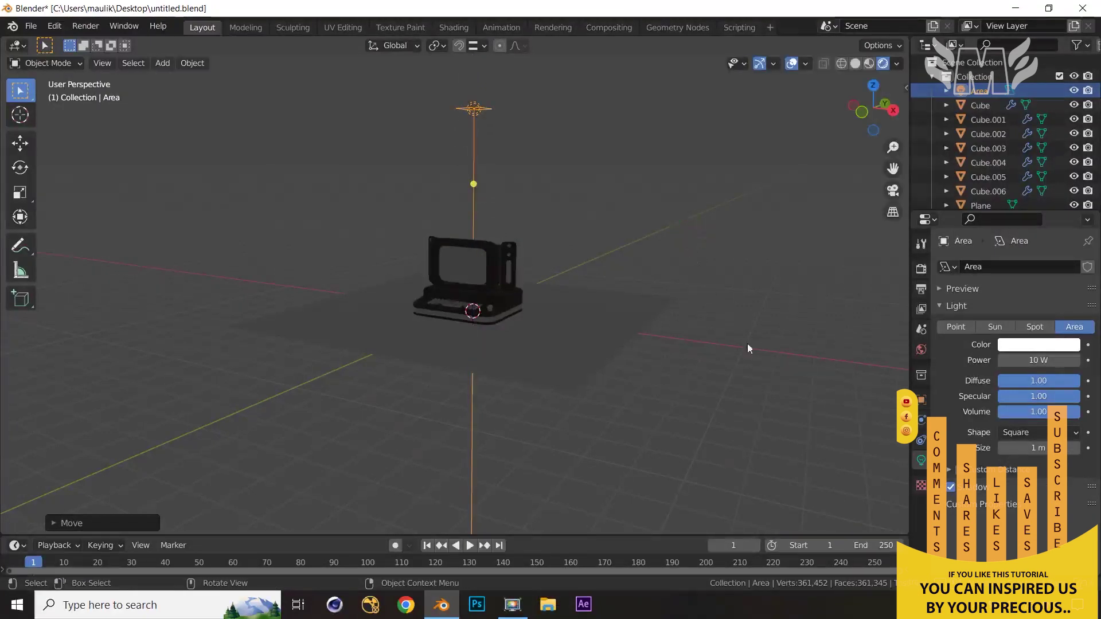
- Move the area light horizontally, with Z locked, to just beyond the floor plane's front-left corner
key("KP_7")
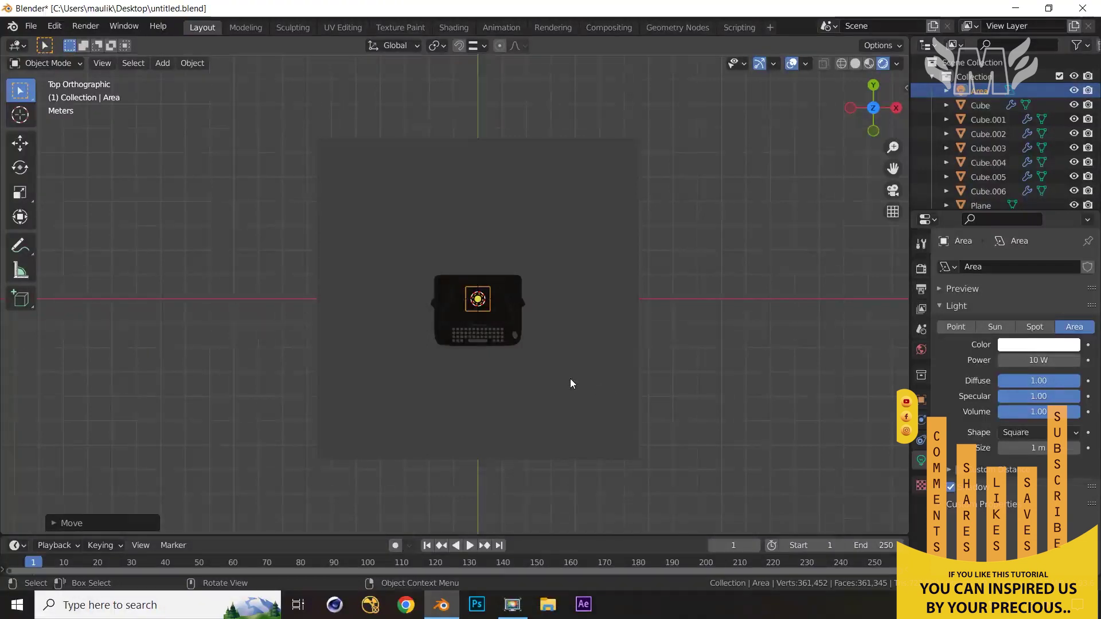
key("g")
key("shift+z")
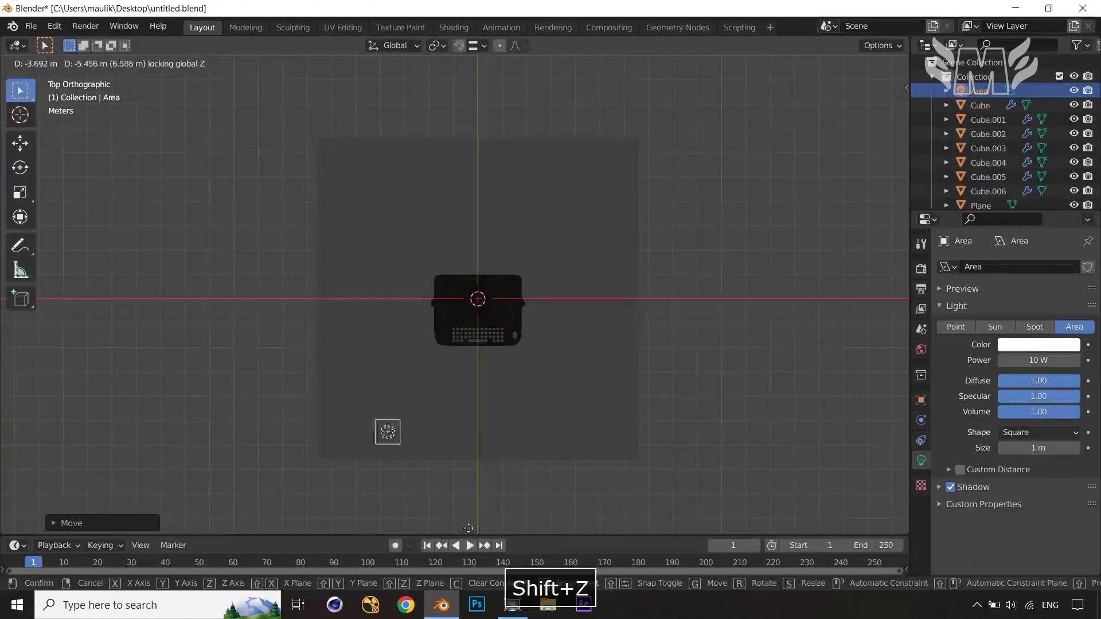
left_click(424, 111)
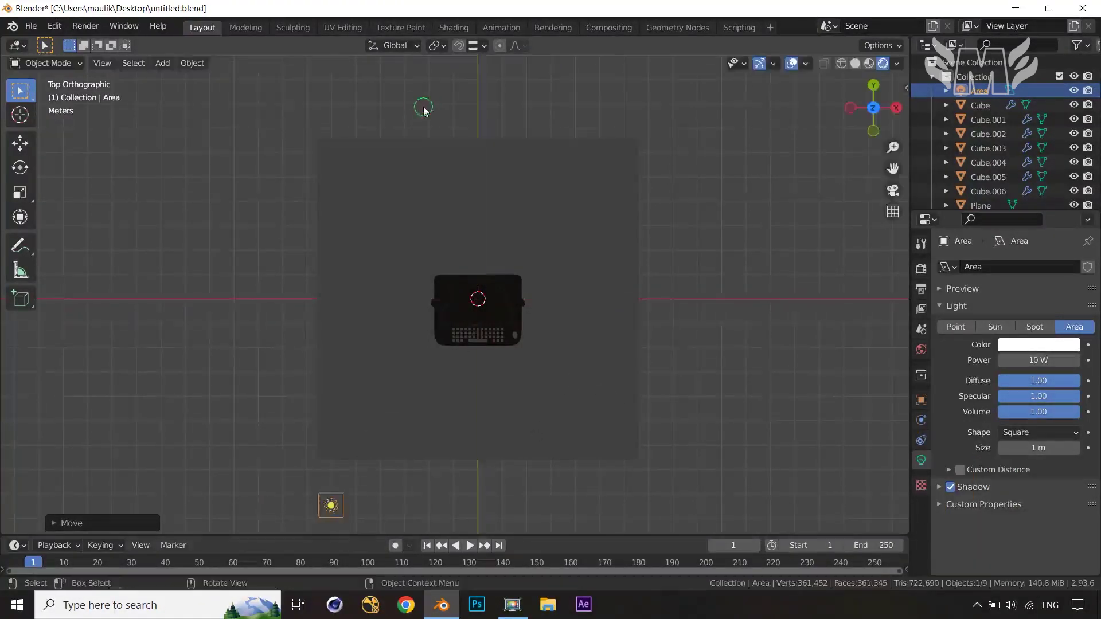
- Try to aim the area light at the computer from the right and top orthographic views
key("KP_1")
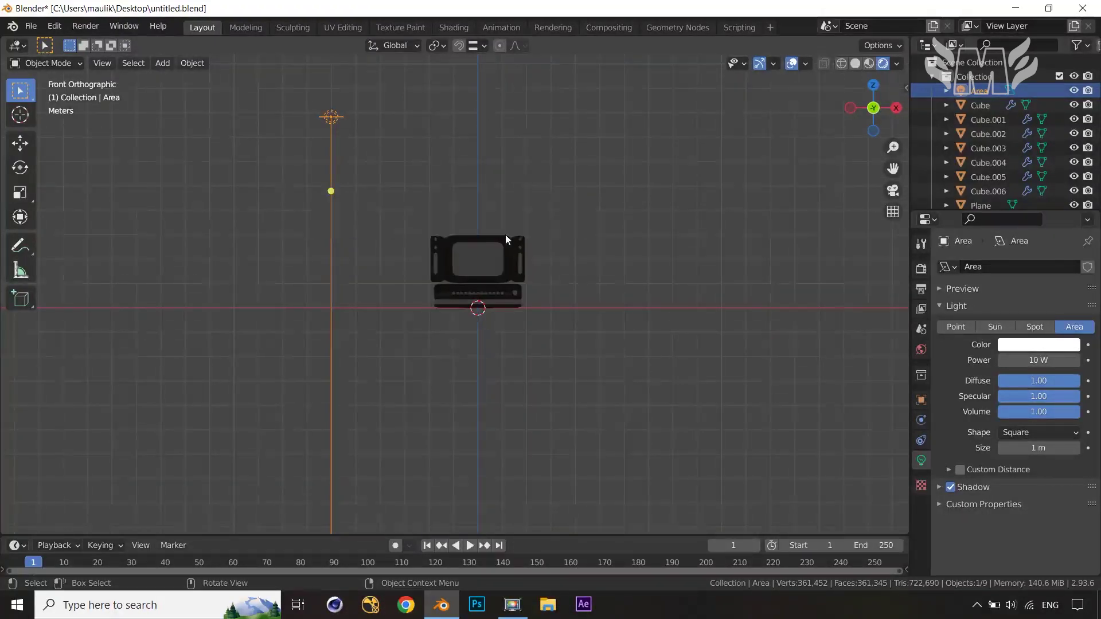
key("KP_3")
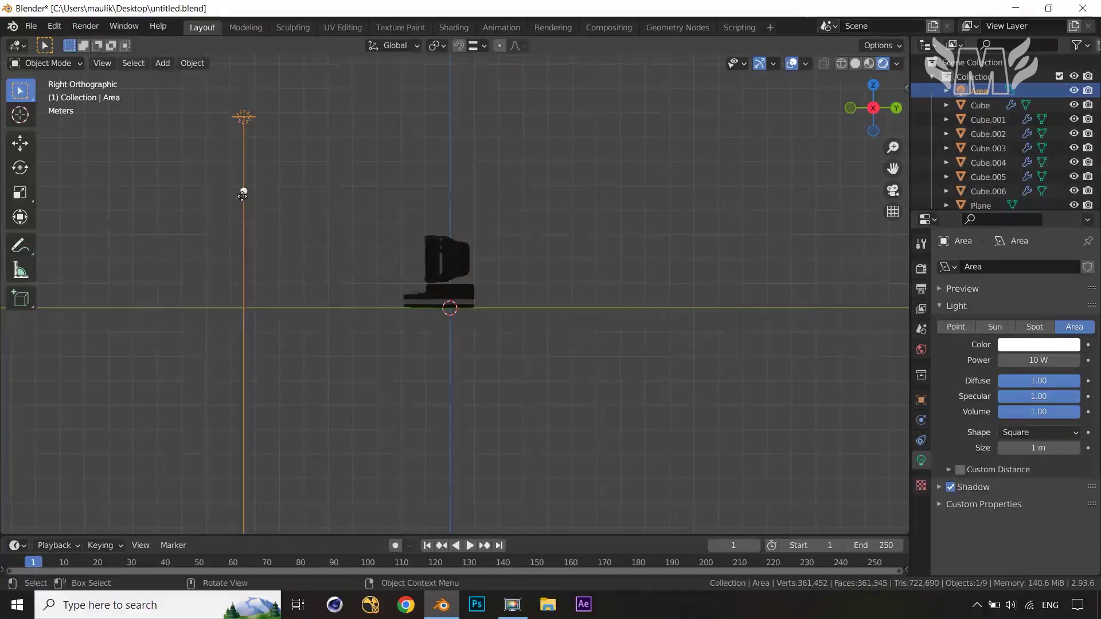
left_click_drag(268, 202, 428, 242)
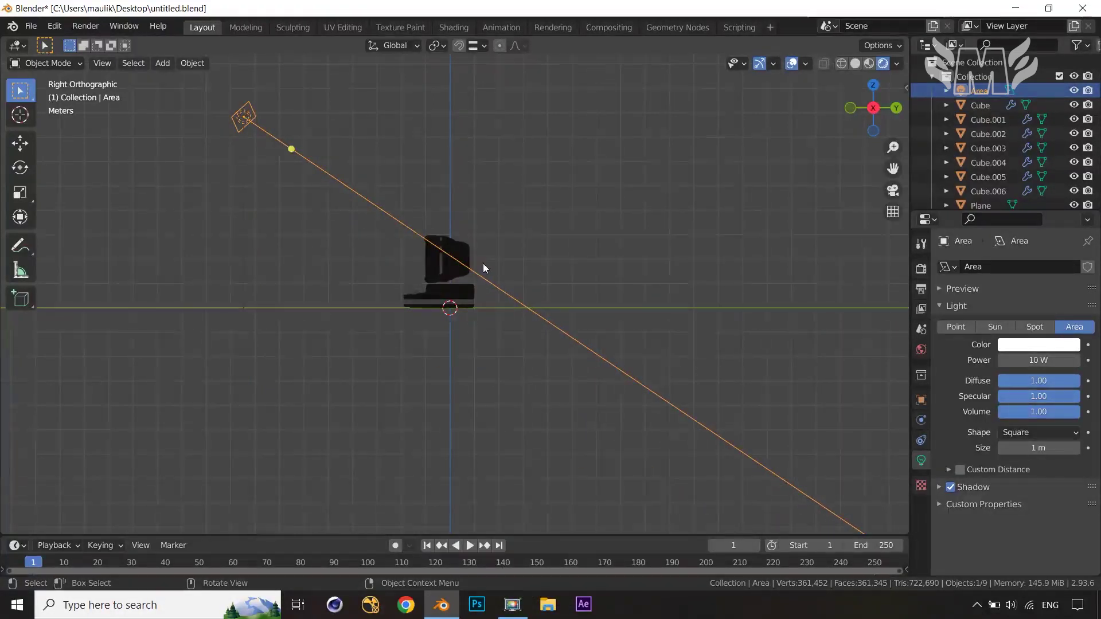
key("KP_7")
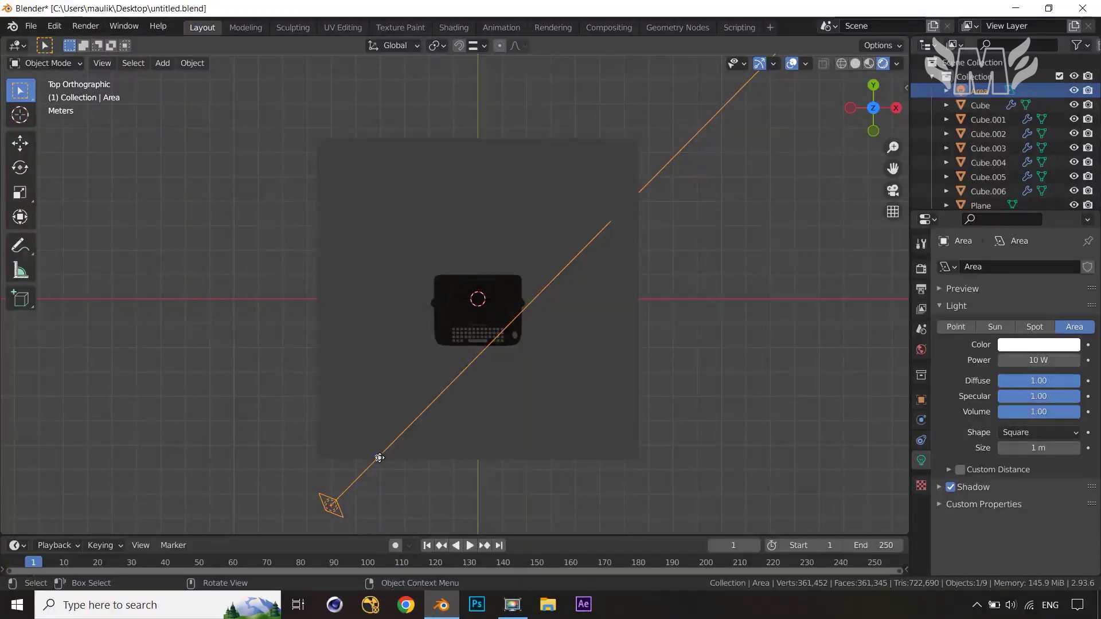
left_click_drag(379, 458, 347, 479)
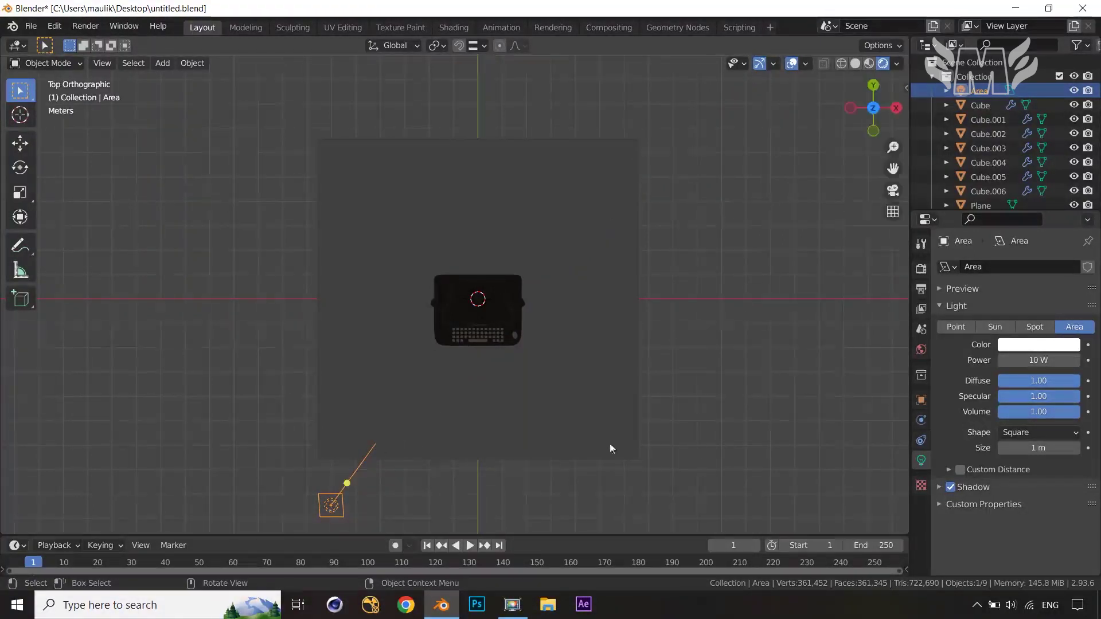
- Re-aim the area light from perspective and top views so that it points at the computer's monitor
middle_click_drag(609, 445, 262, 262)
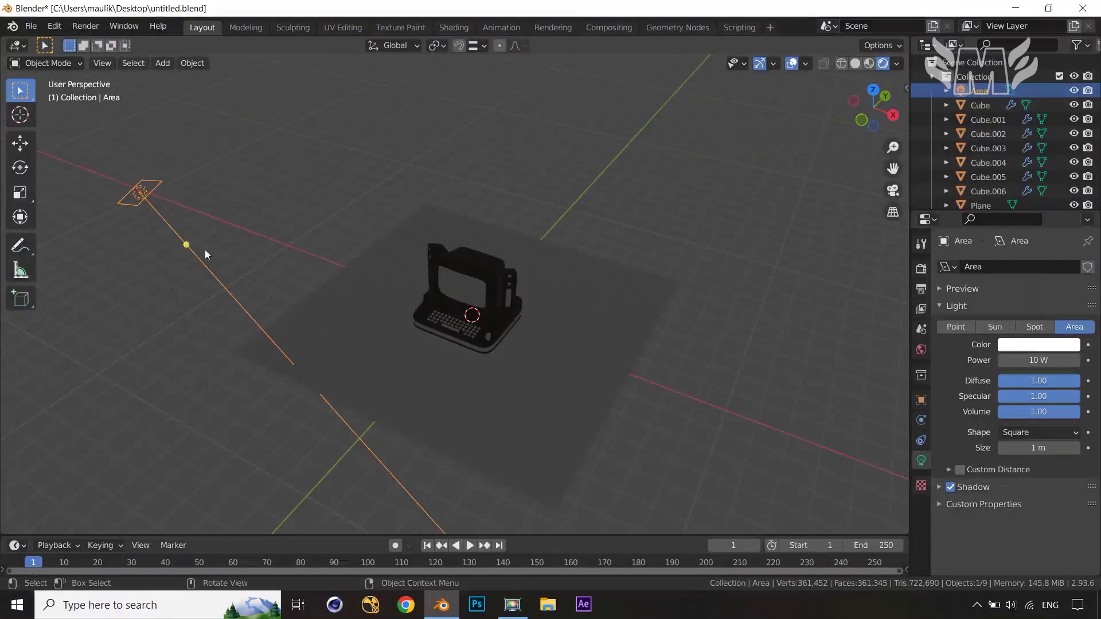
left_click_drag(187, 245, 266, 226)
key("KP_7")
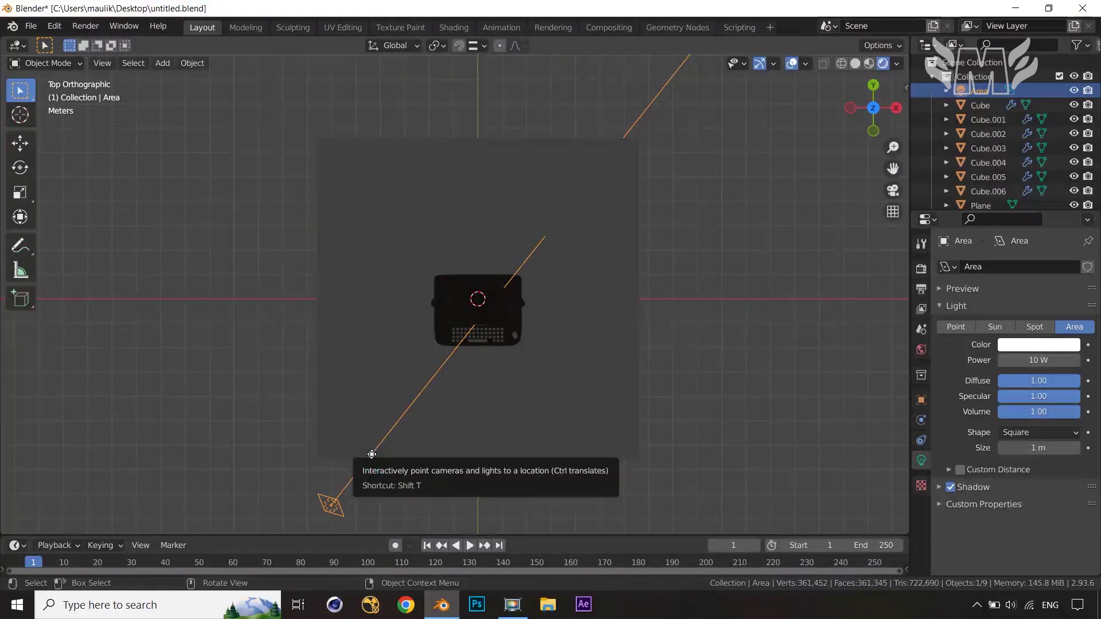
left_click_drag(371, 454, 366, 450)
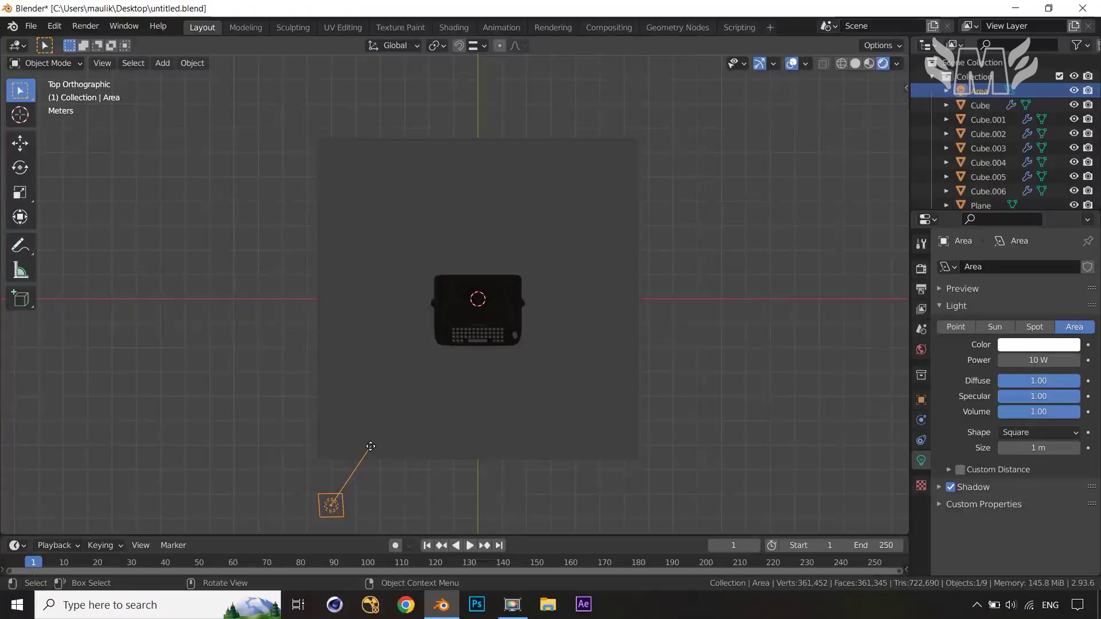
key("shift+z")
left_click_drag(397, 419, 456, 319)
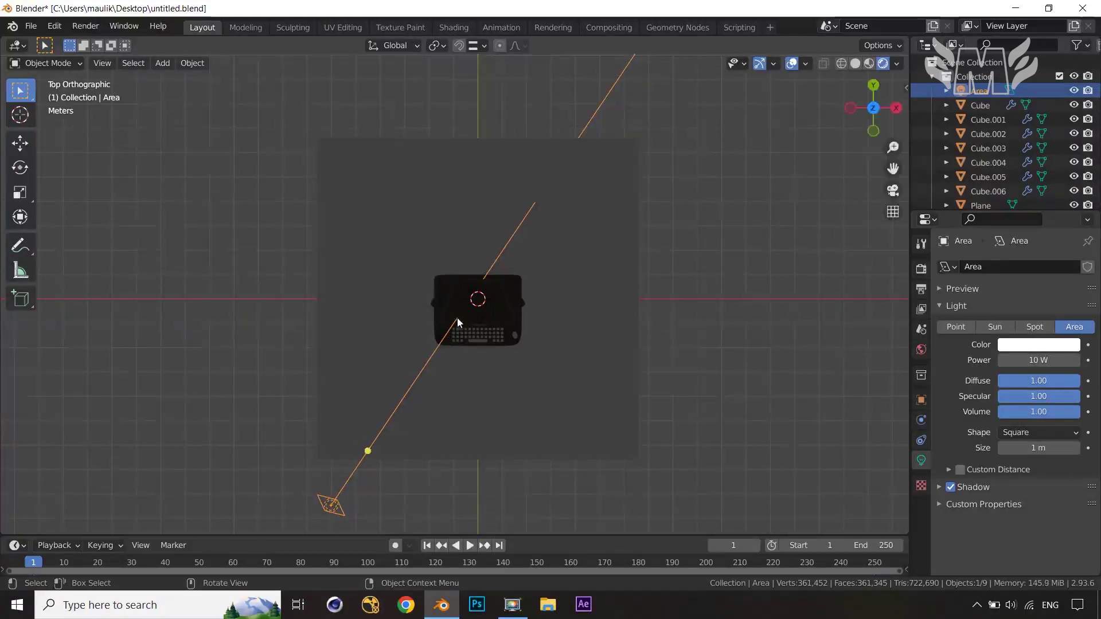
middle_click_drag(724, 384, 678, 298)
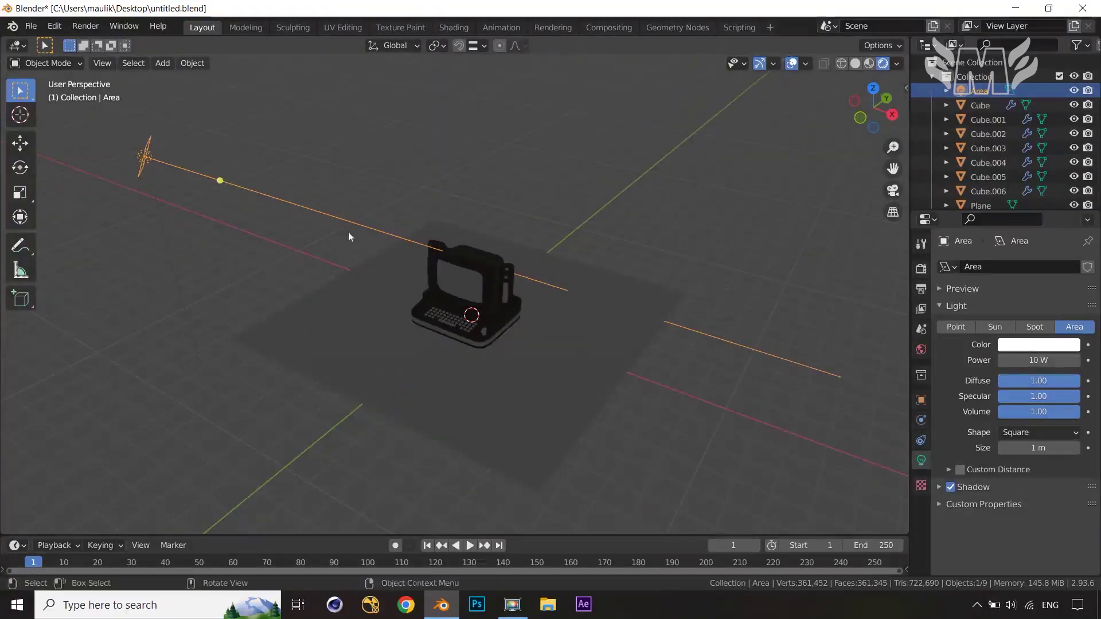
- Set the area light's power to 300 W and darken the world background colour to black, with a value of 0
left_click(1036, 361)
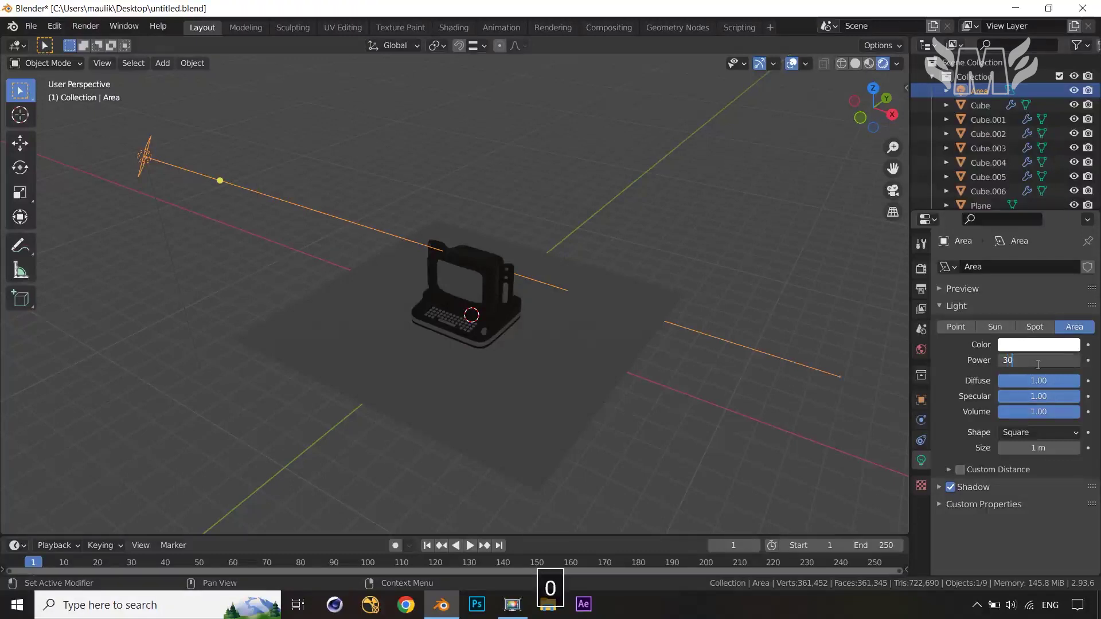
key("Return")
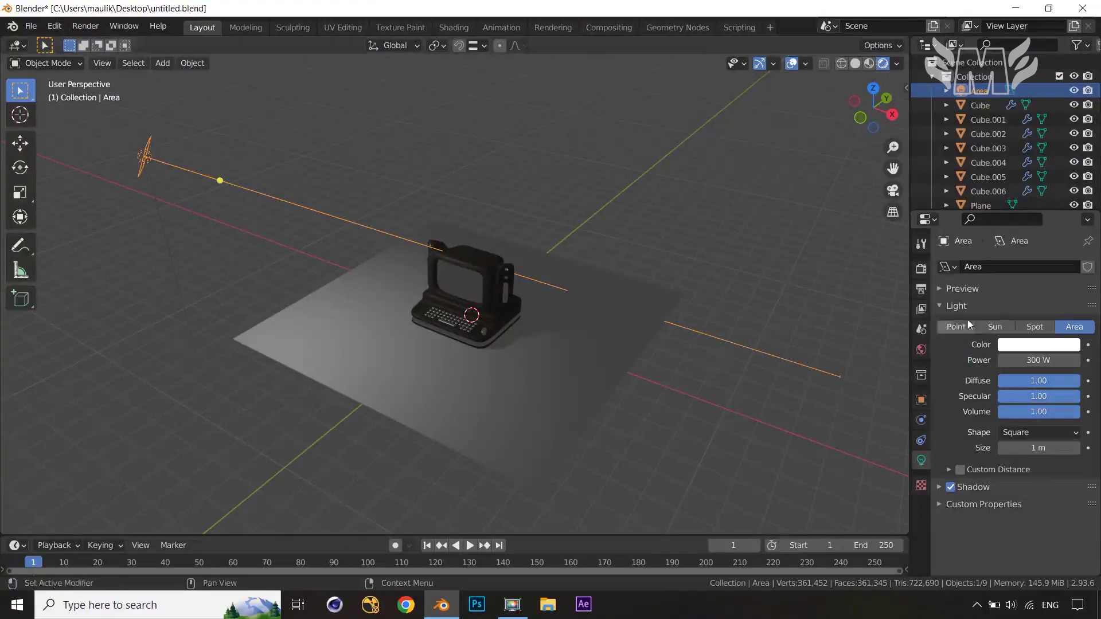
left_click(921, 350)
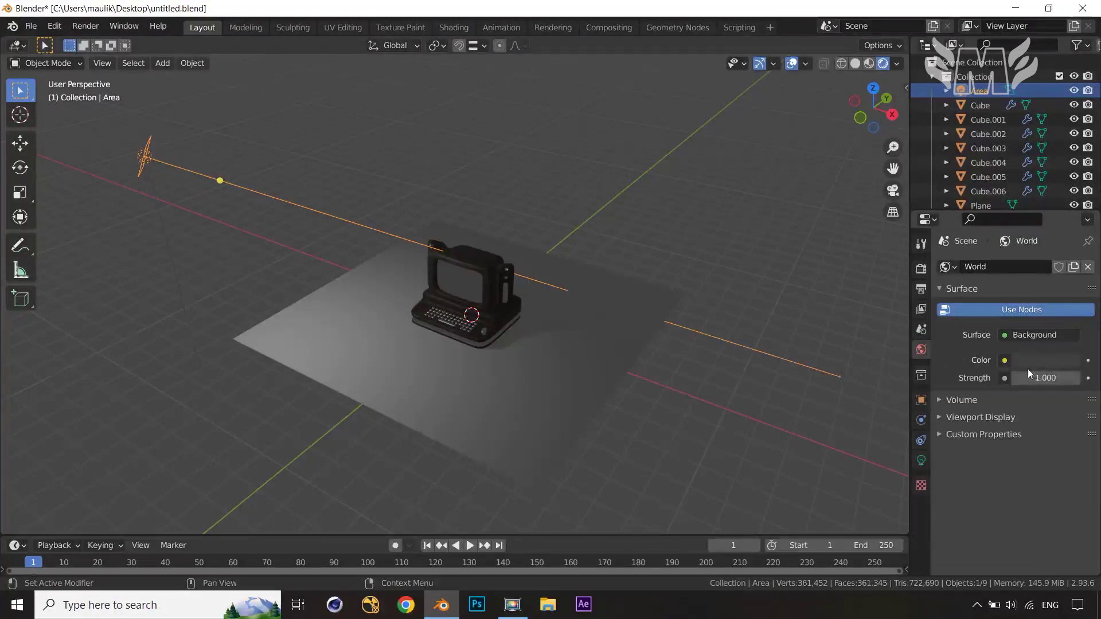
left_click(1043, 361)
left_click_drag(1070, 235, 1070, 259)
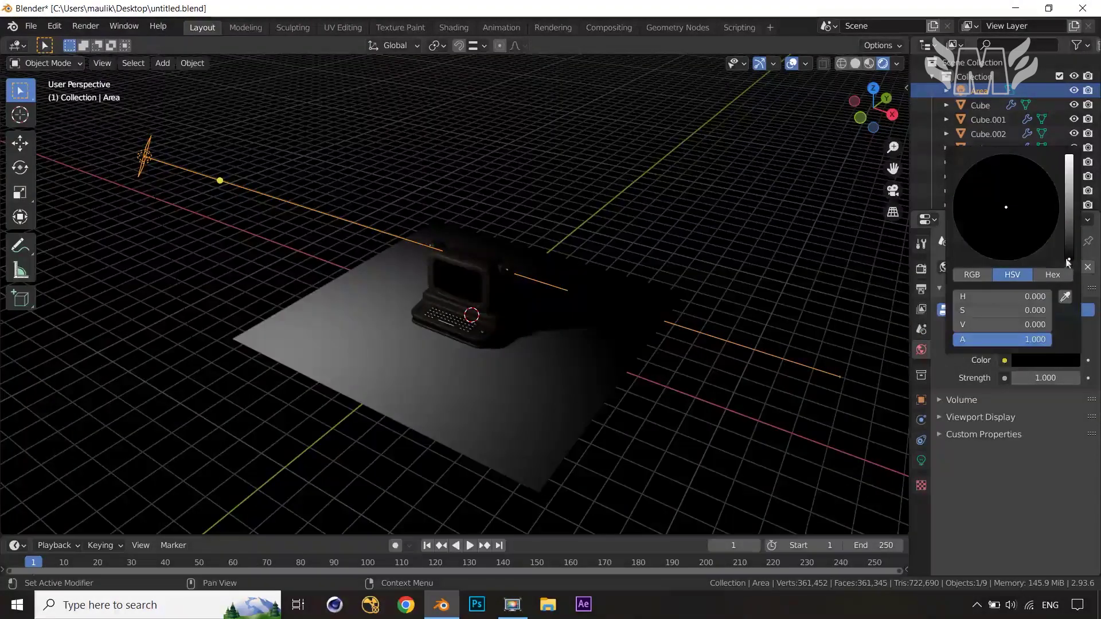
- Lower the area light's aim slightly and place a duplicate of it, Z locked, just beyond the floor plane's front-right corner
left_click_drag(219, 175, 219, 184)
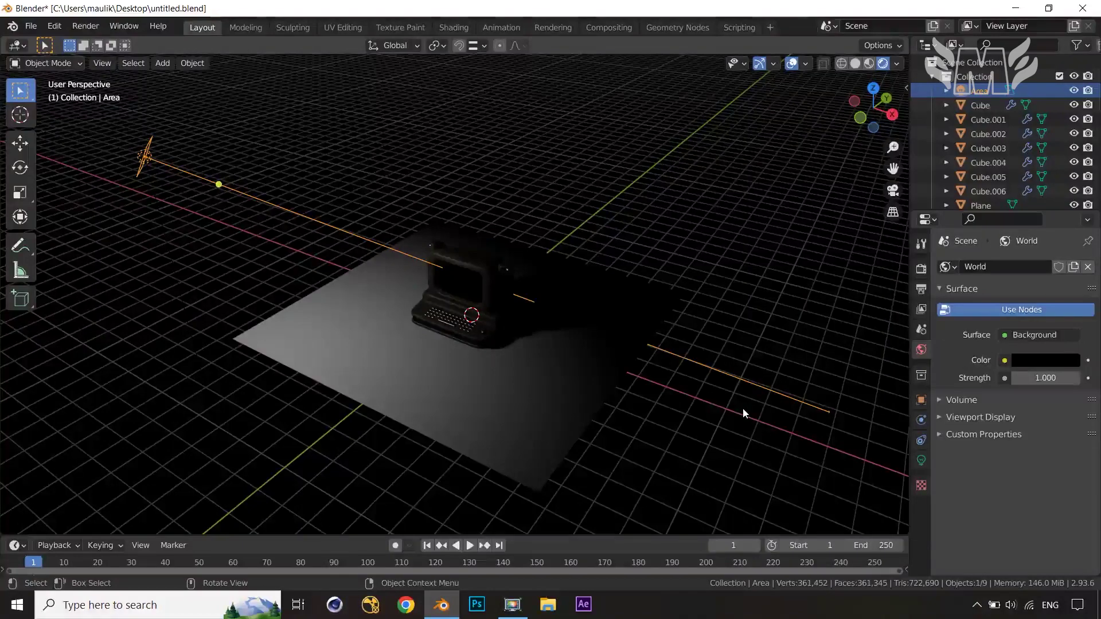
key("KP_7")
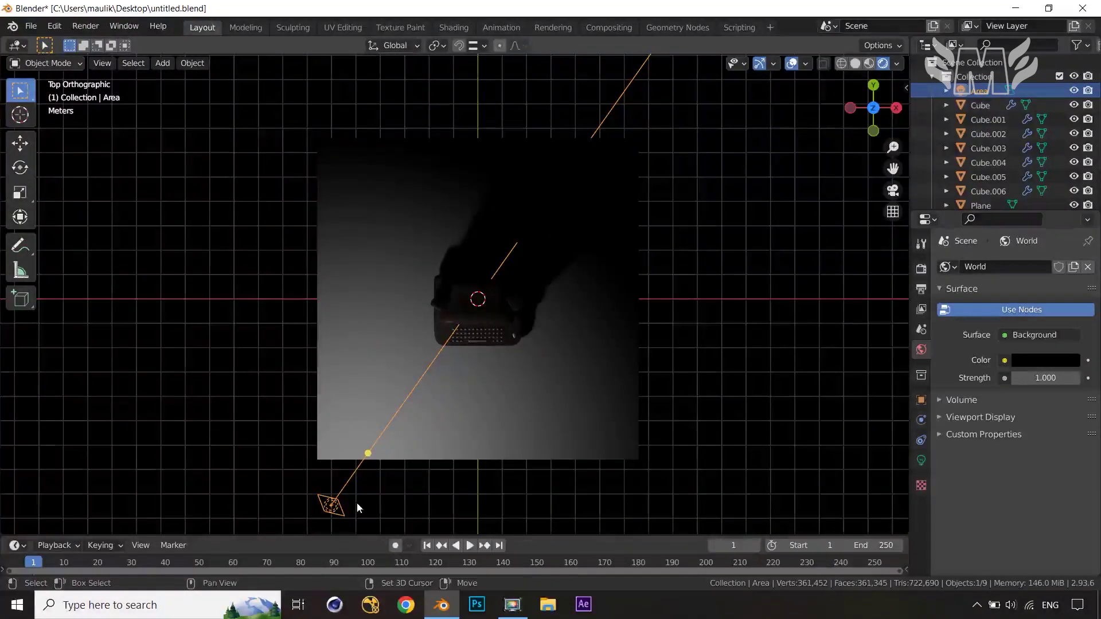
key("shift+d")
key("shift+z")
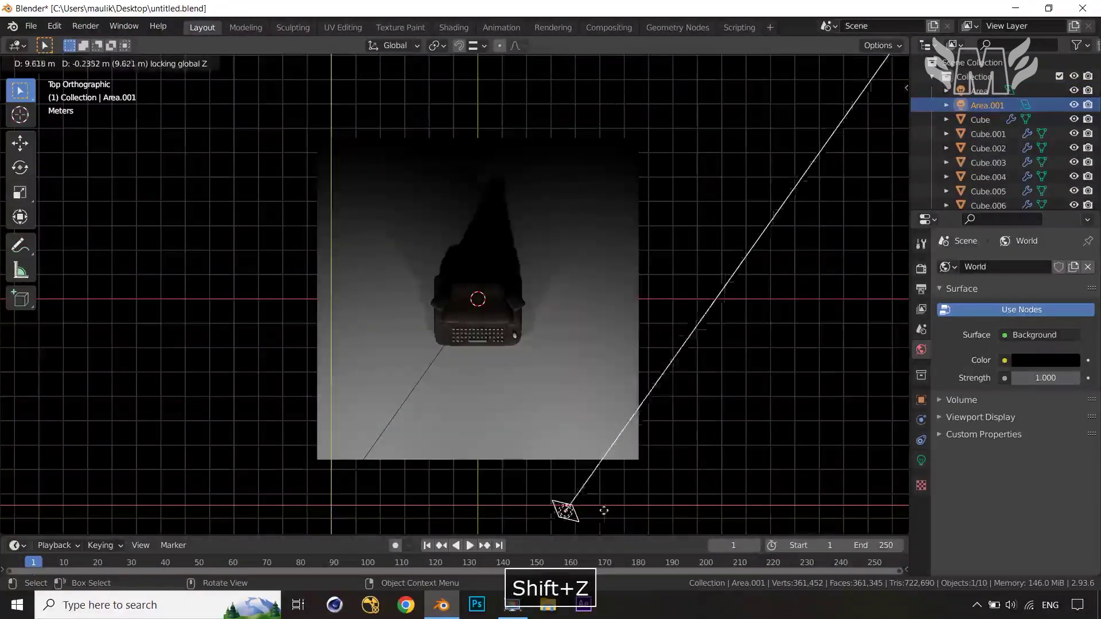
left_click(694, 512)
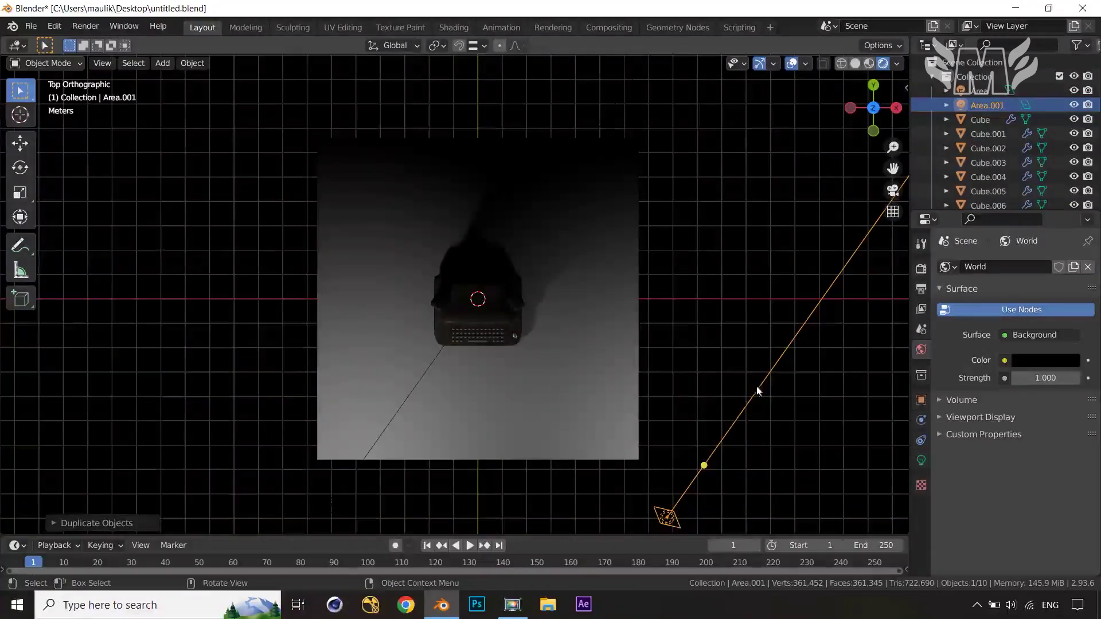
- Move the duplicate light slightly outward and toward the rear with Z locked, and aim it at the computer from the top view
left_click_drag(704, 465, 501, 322)
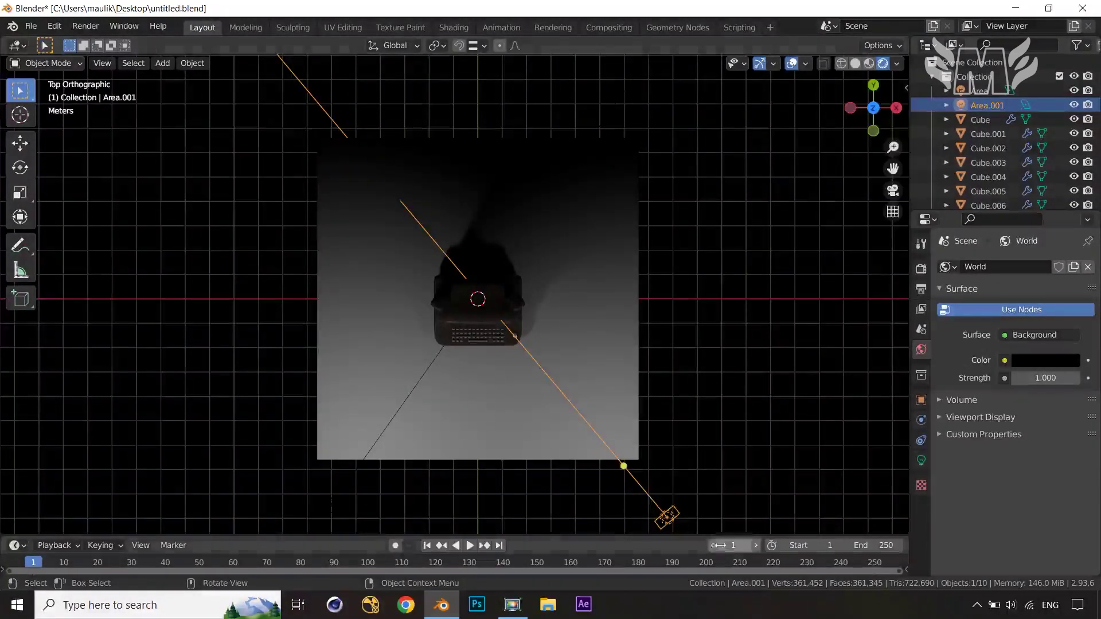
key("g")
key("shift+z")
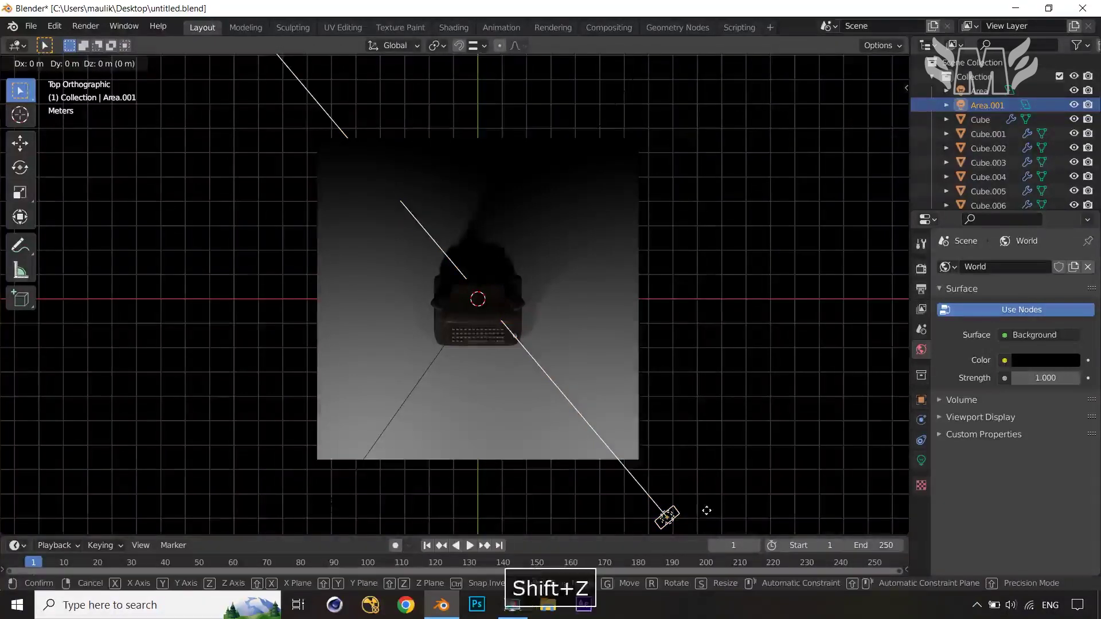
left_click(758, 476)
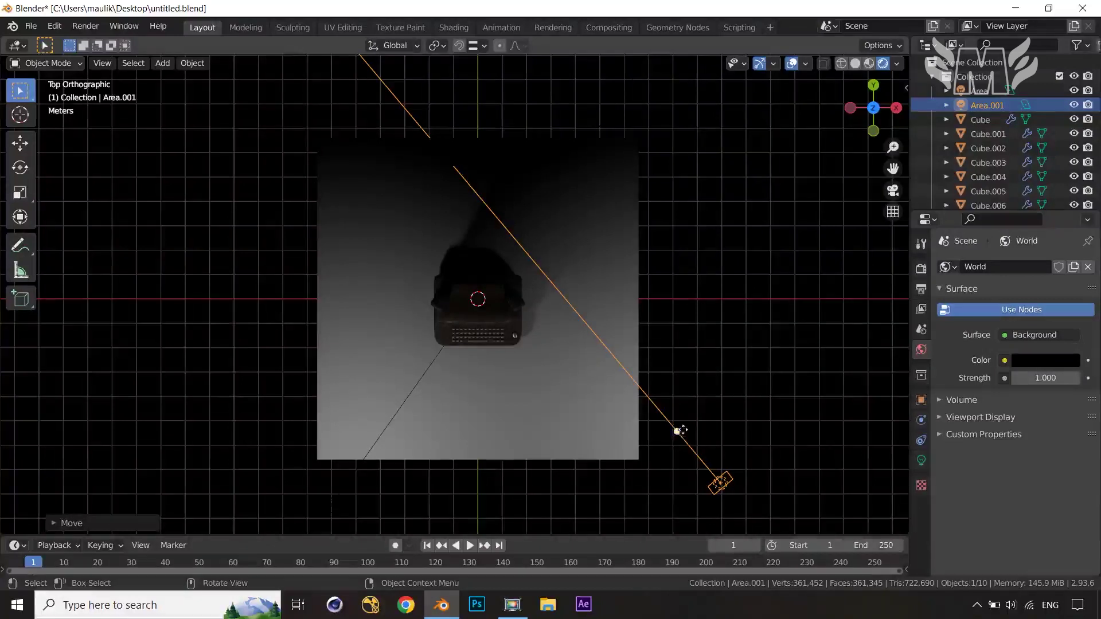
left_click_drag(678, 430, 650, 431)
key("Tab")
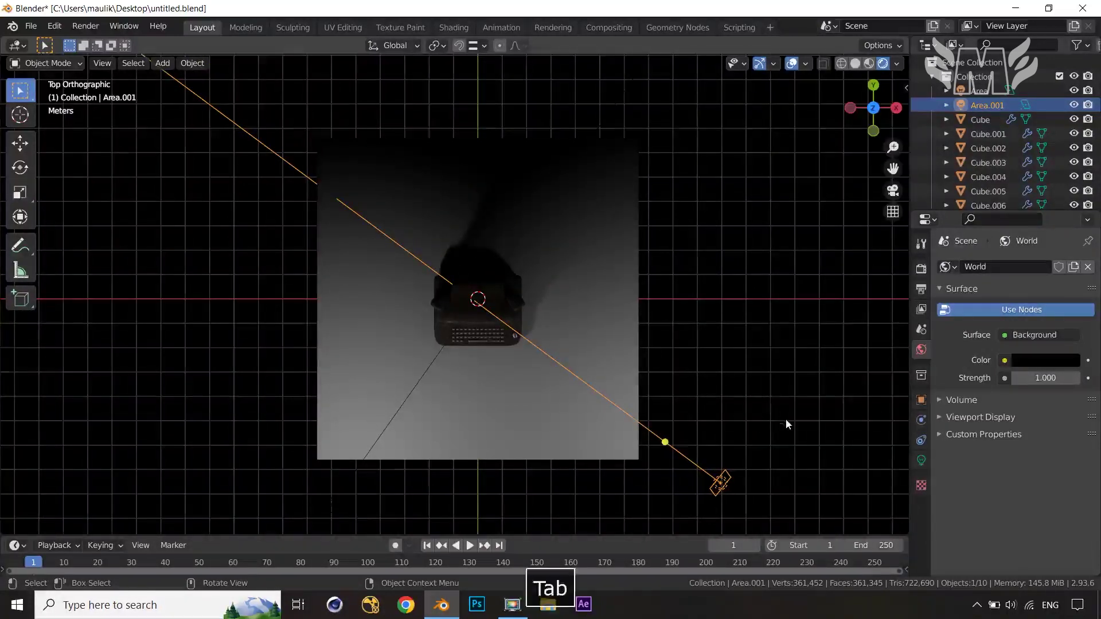
- Fine-tune the duplicate light's aim at the computer in perspective, then deselect it and view the lit scene up close
middle_click_drag(777, 418, 424, 229)
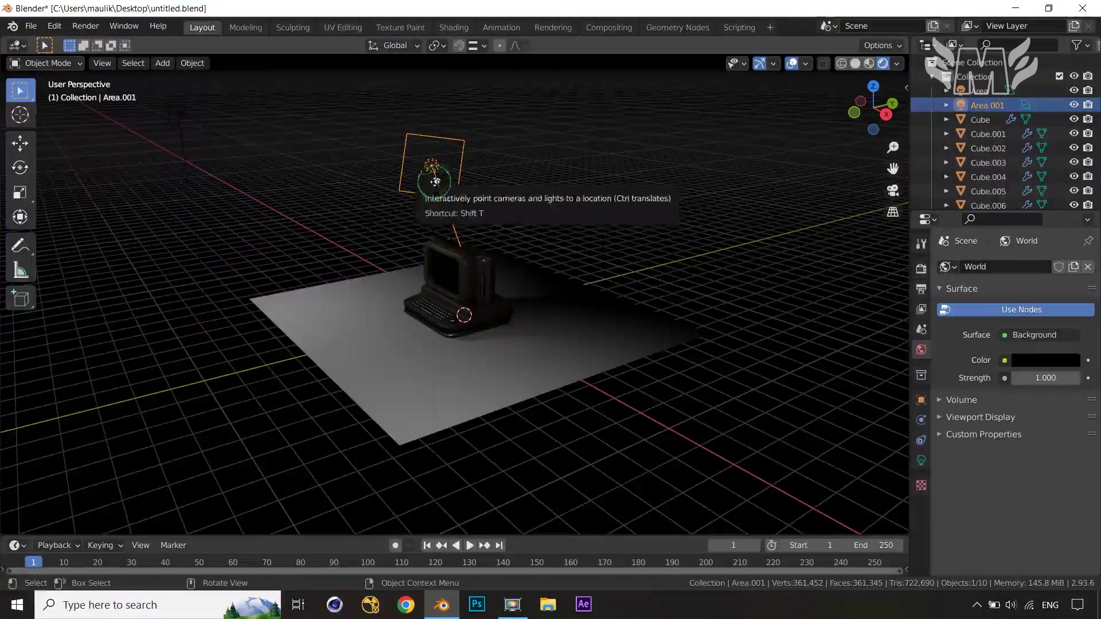
left_click_drag(434, 183, 439, 189)
key("Tab")
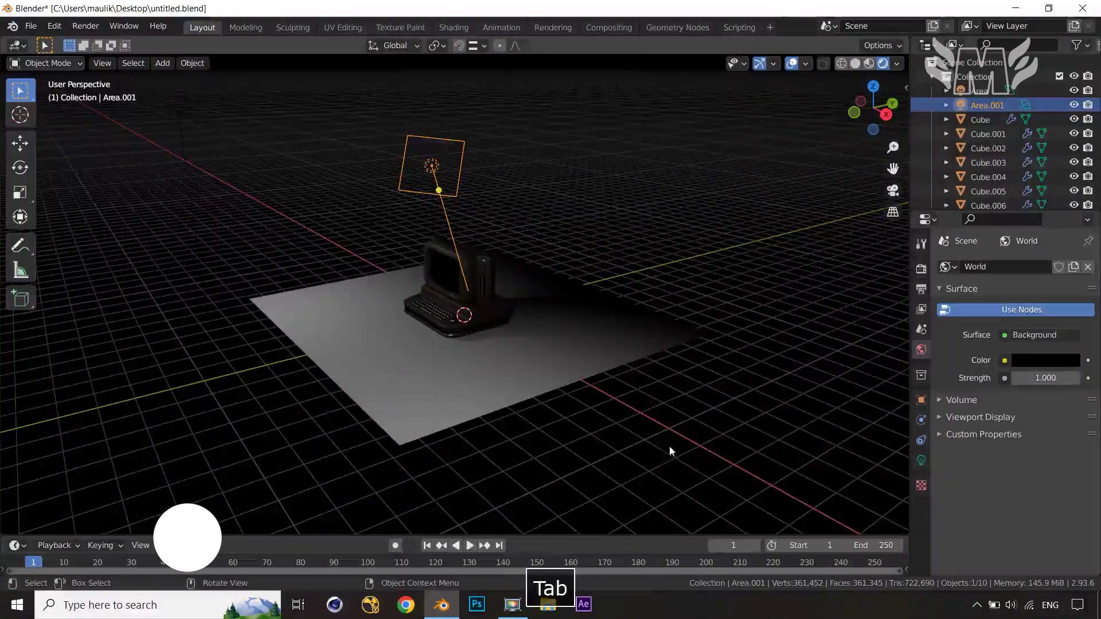
left_click(670, 447)
key("Tab")
scroll(669, 446, "up", 3)
middle_click_drag(671, 437, 772, 334)
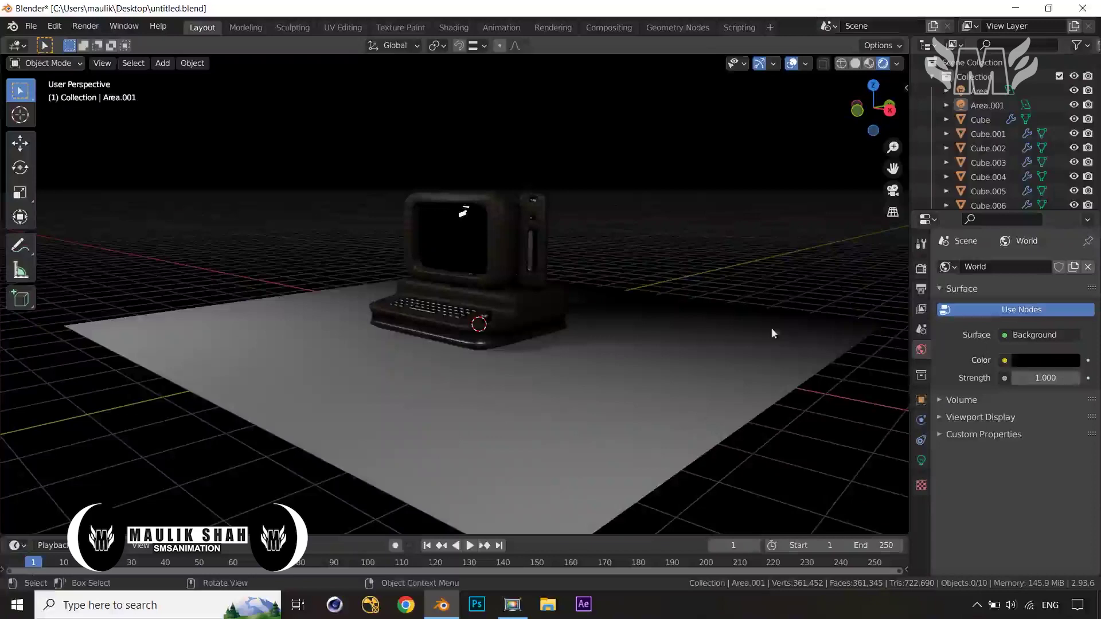
- Switch to solid shading and add a centred vertical loop cut across the rear section of the keyboard base
left_click(854, 64)
scroll(562, 336, "up", 2)
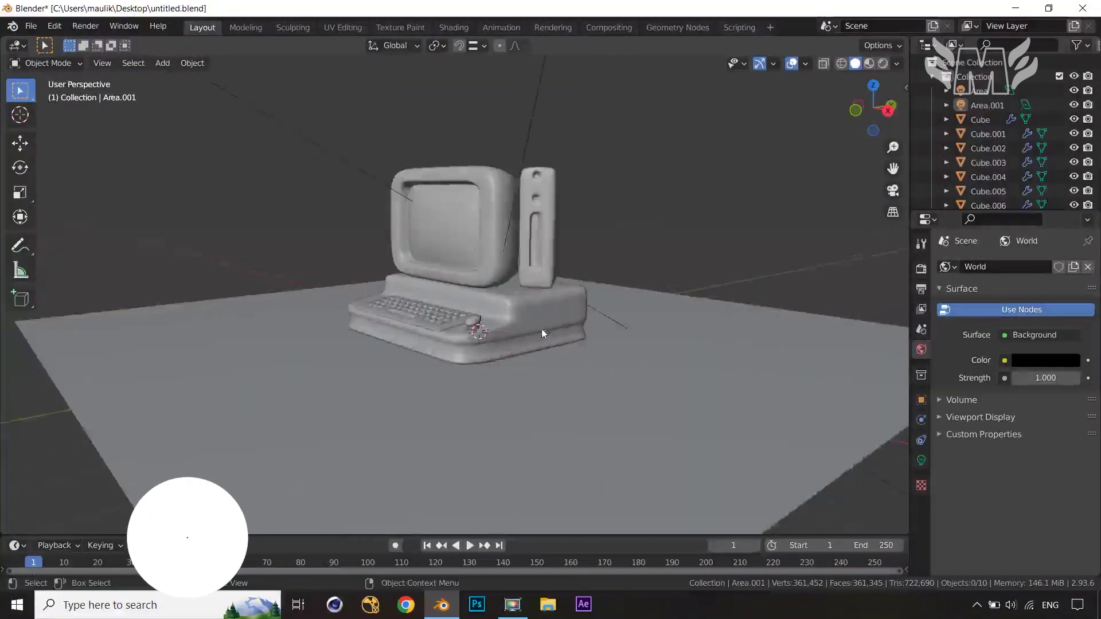
key("Tab")
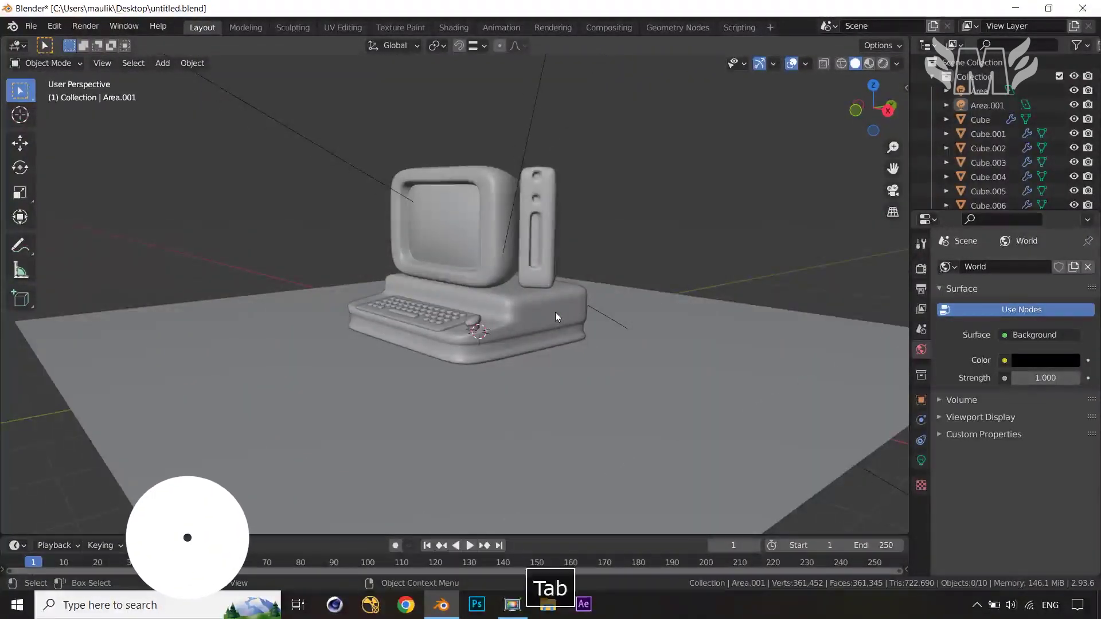
left_click(555, 313)
key("Tab")
middle_click_drag(555, 313, 509, 326)
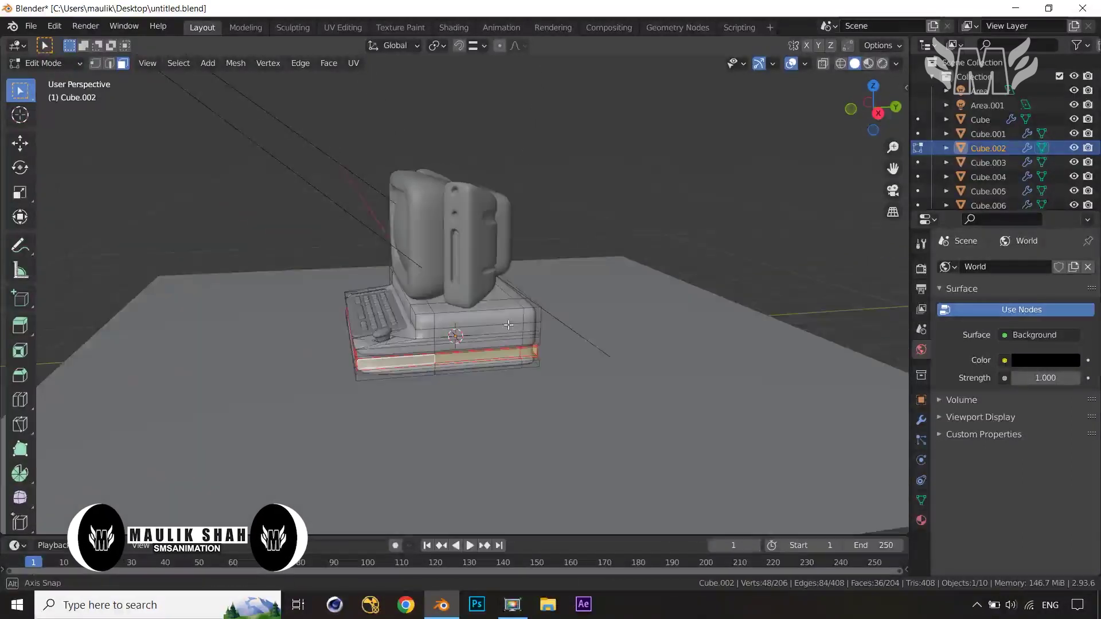
key("ctrl+r")
left_click(465, 335)
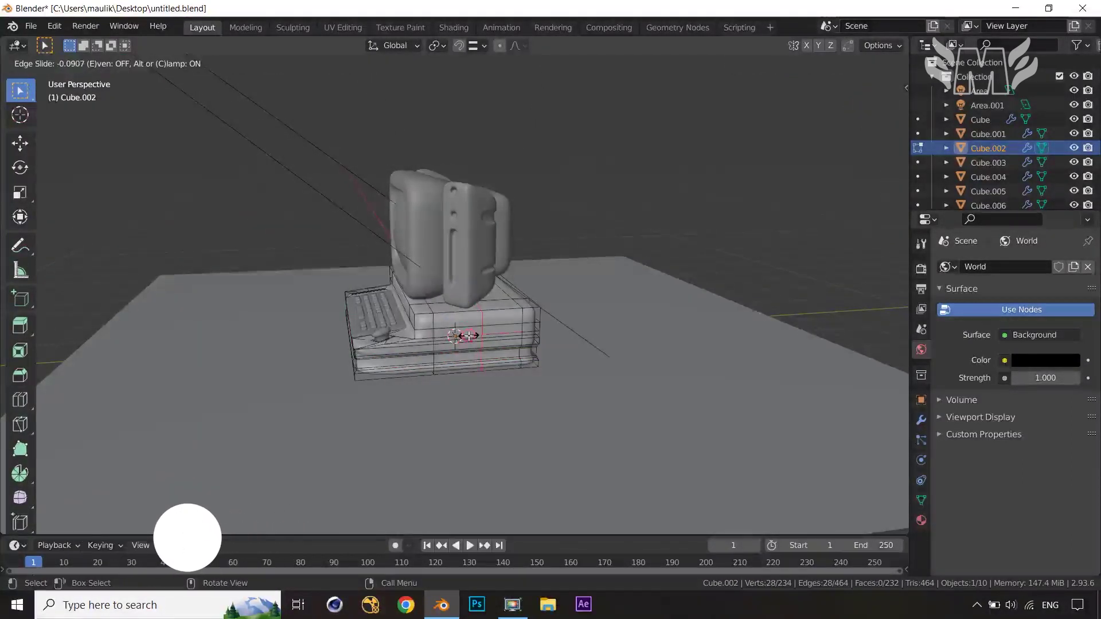
right_click(583, 406)
- Try to bevel the new edge loop on the keyboard base into a wide band of faces
key("ctrl+b")
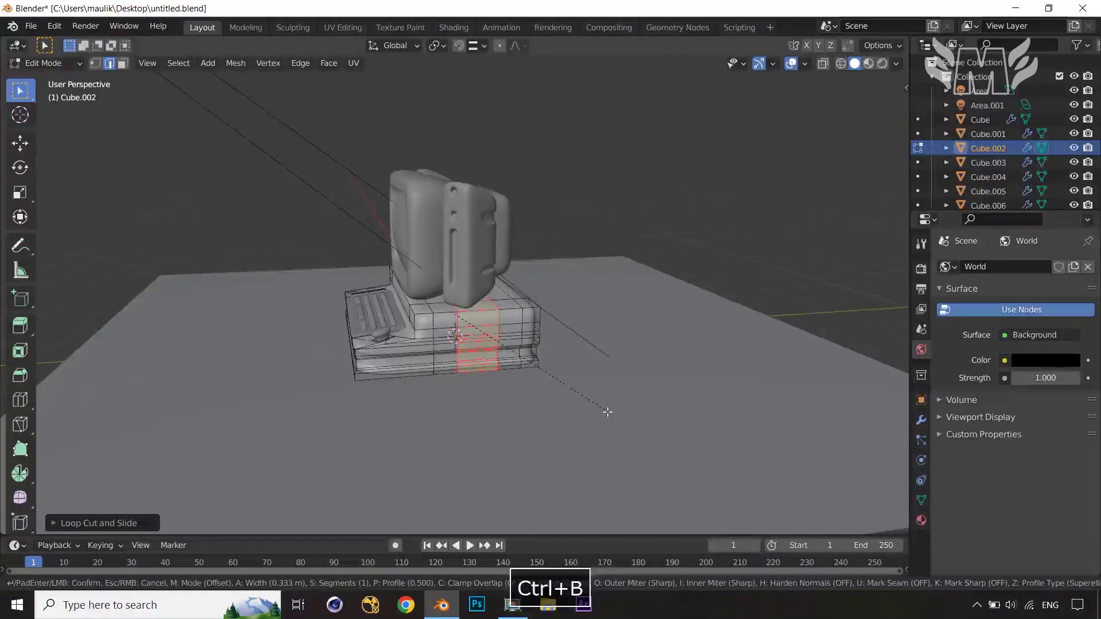
left_click(608, 412)
scroll(608, 412, "up", 1)
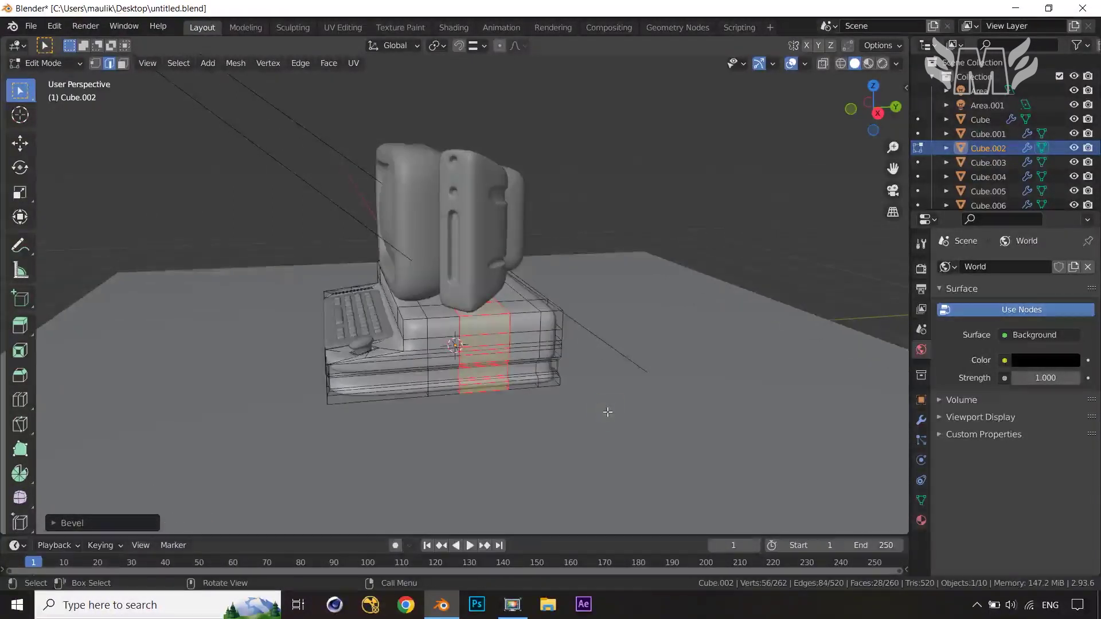
middle_click_drag(532, 386, 455, 315)
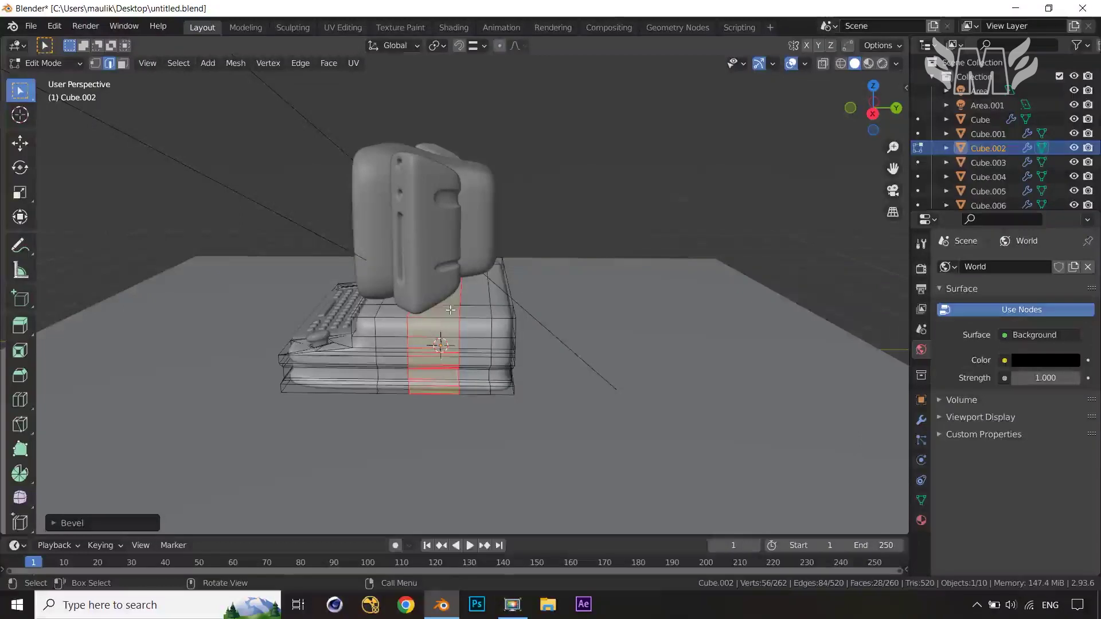
left_click(477, 315)
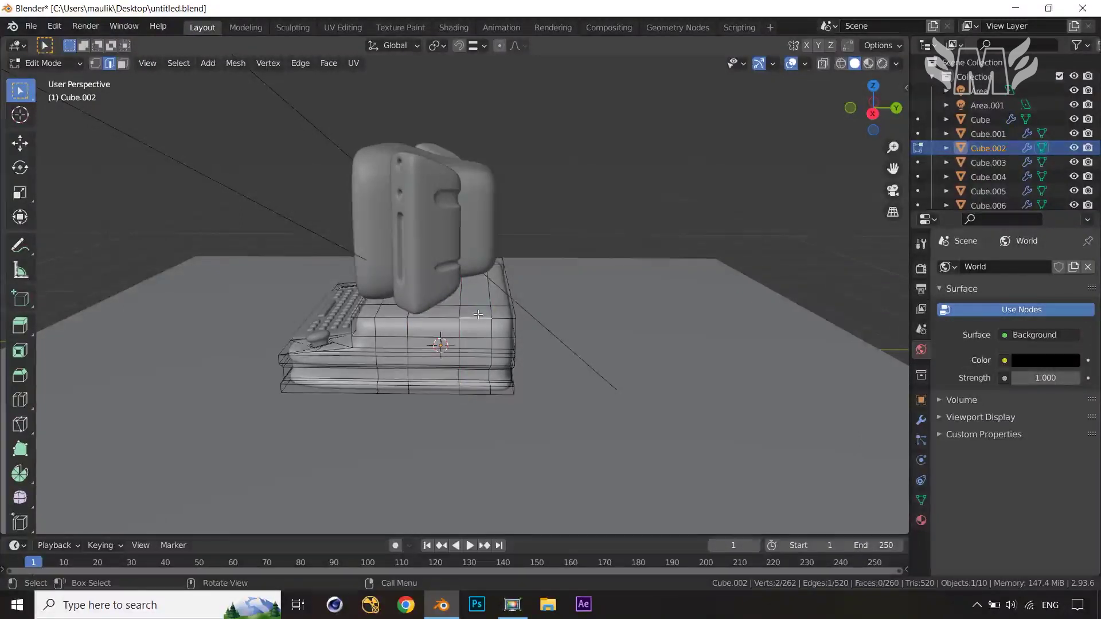
key("3")
left_click(477, 316)
key("ctrl+z")
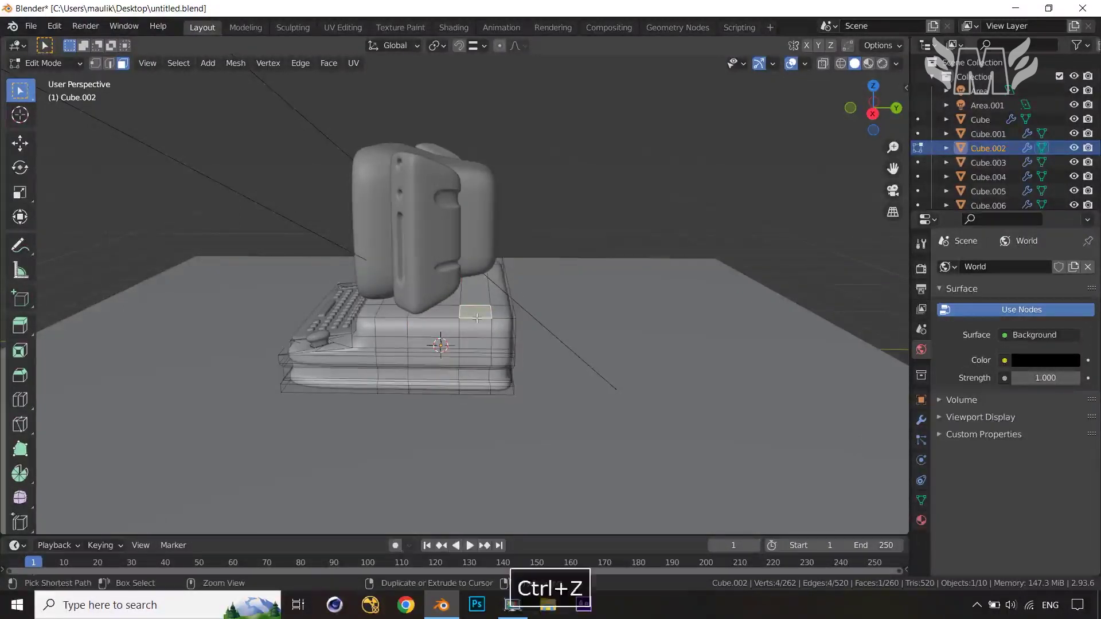
key("ctrl+z")
key("ctrl+z")
key("ctrl+z")
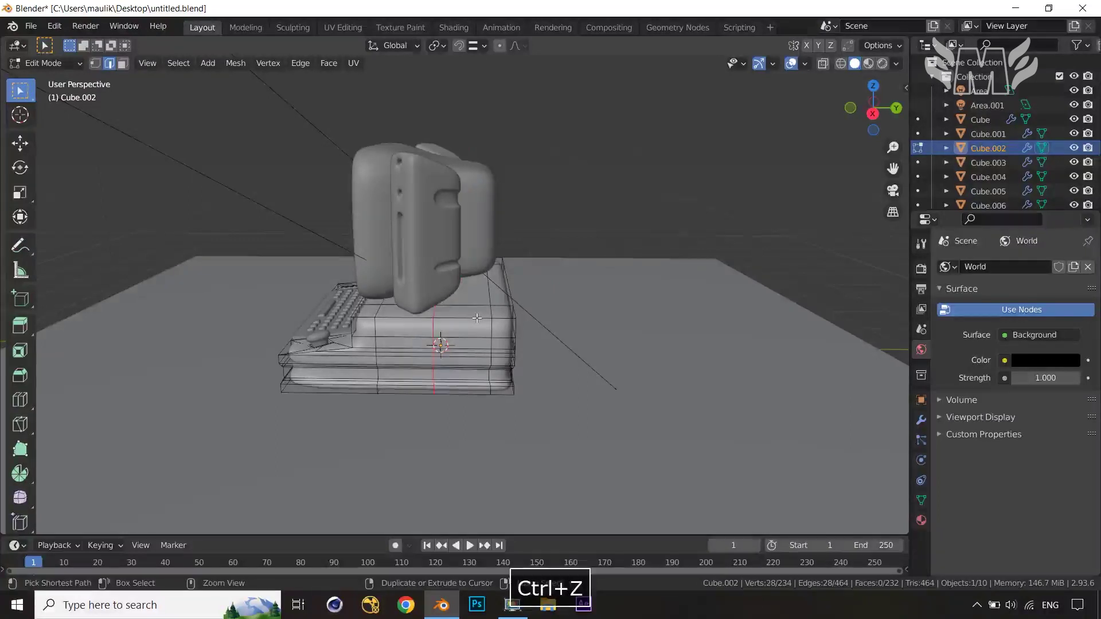
- Slide the new edge loop on the keyboard base slightly toward the rear
key("g")
key("g")
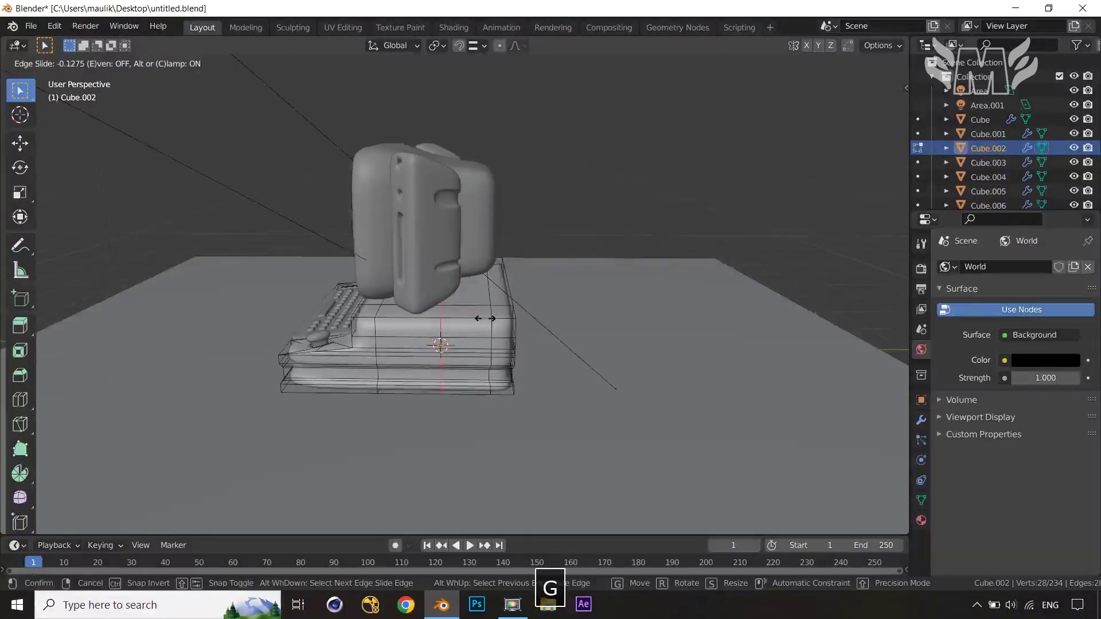
left_click(493, 319)
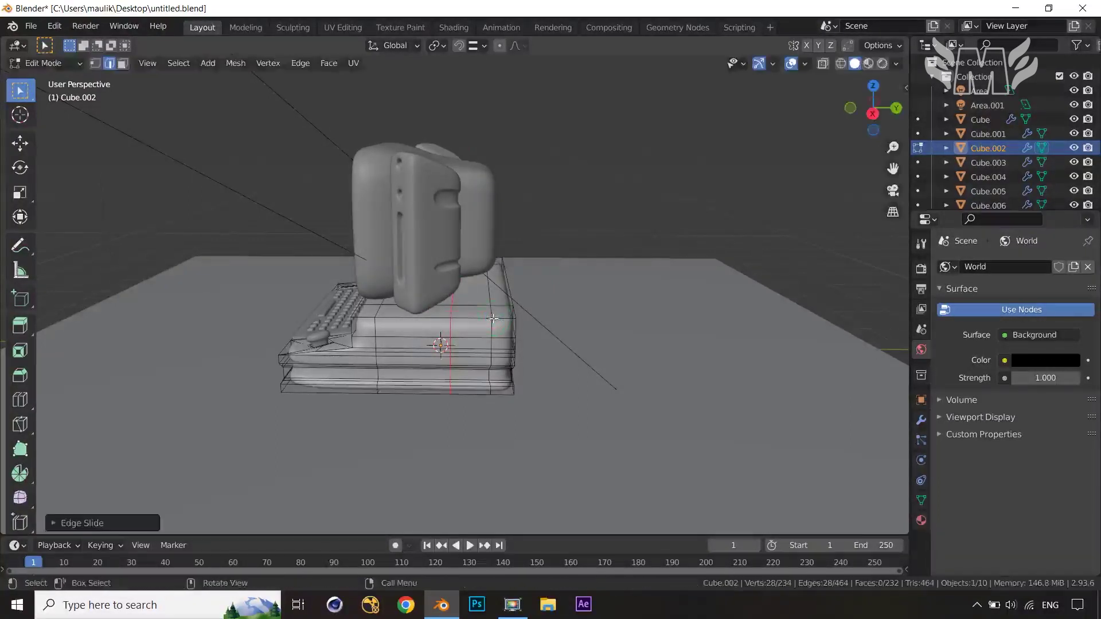
- Inset the three adjoining faces running over the base's upper right edge near the rear by about 0.05 m
key("3")
left_click(472, 314)
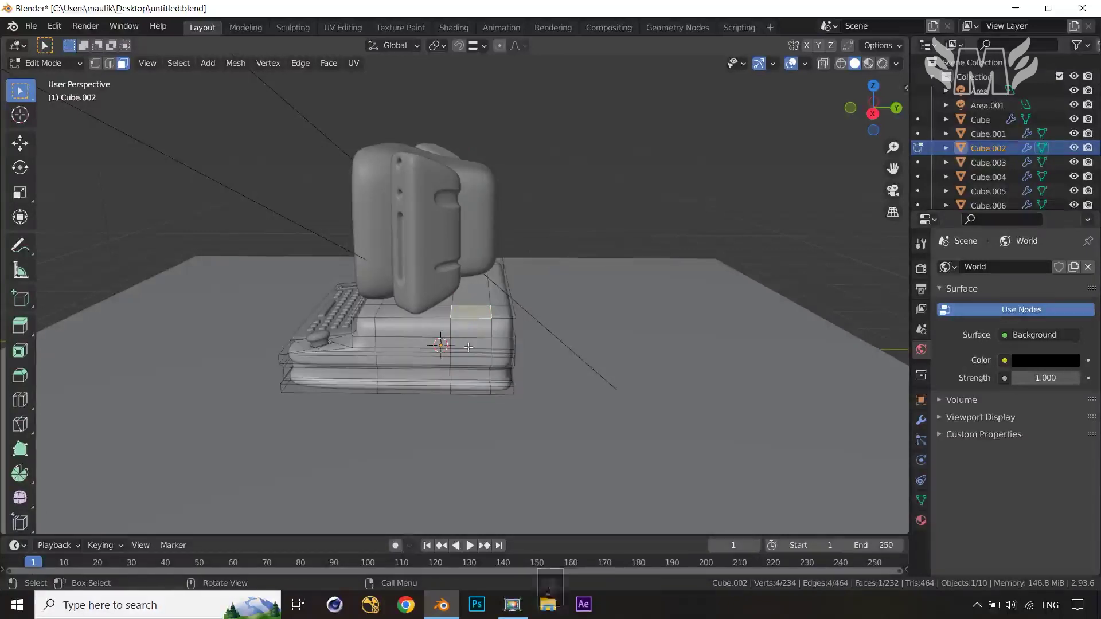
left_click(468, 344, "ctrl+shift")
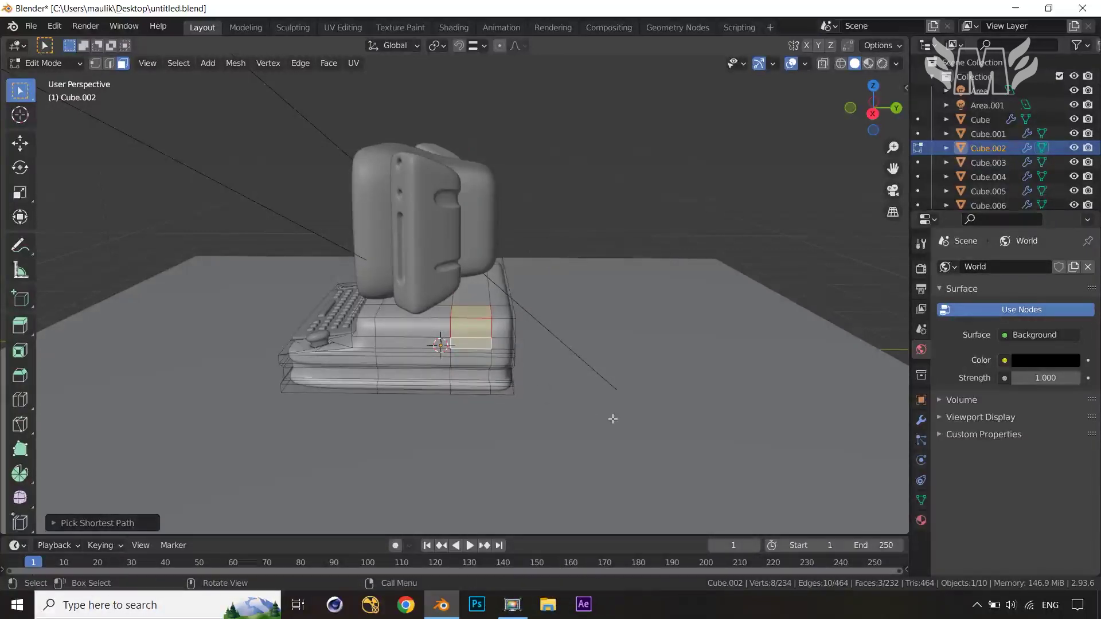
key("i")
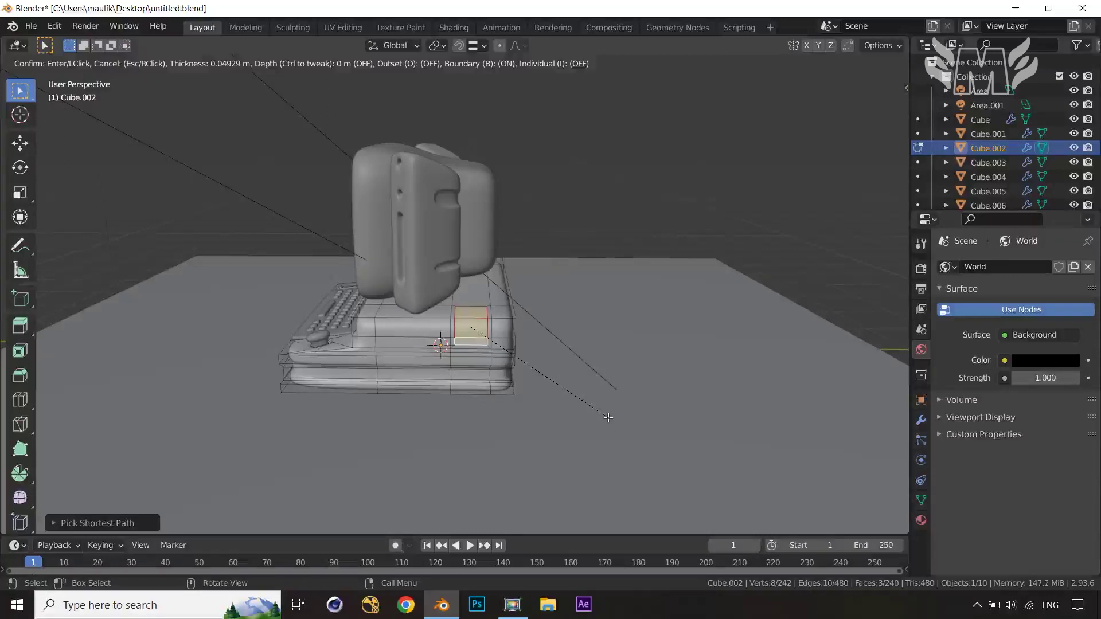
left_click(608, 418)
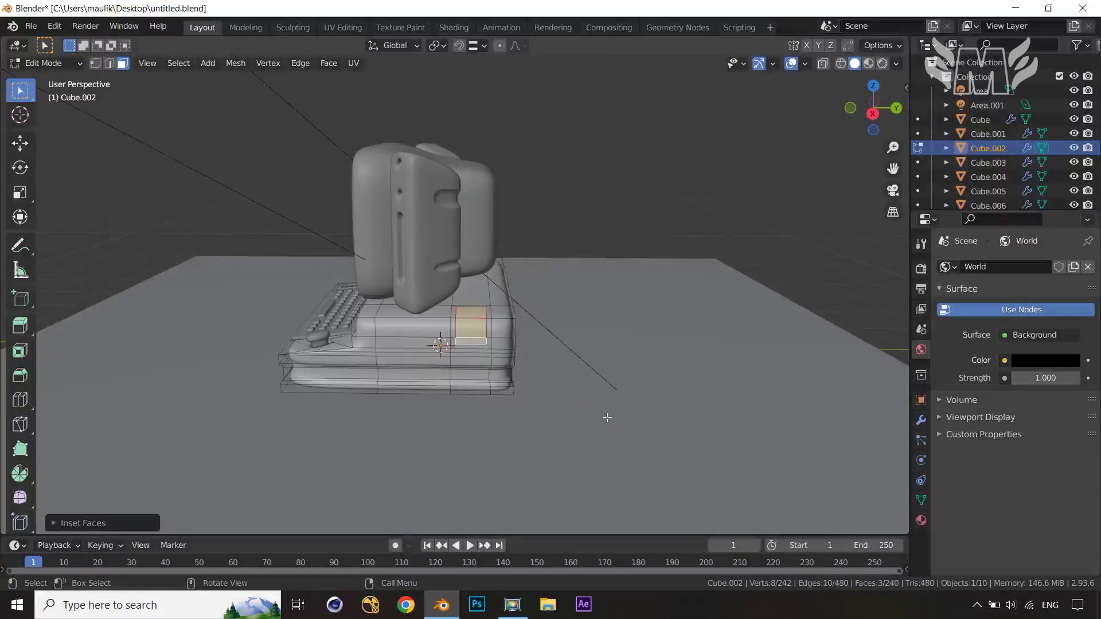
- Inset those faces again by about 0.02 m with about 0.15 m inward depth, then check the recess in Object Mode
key("i")
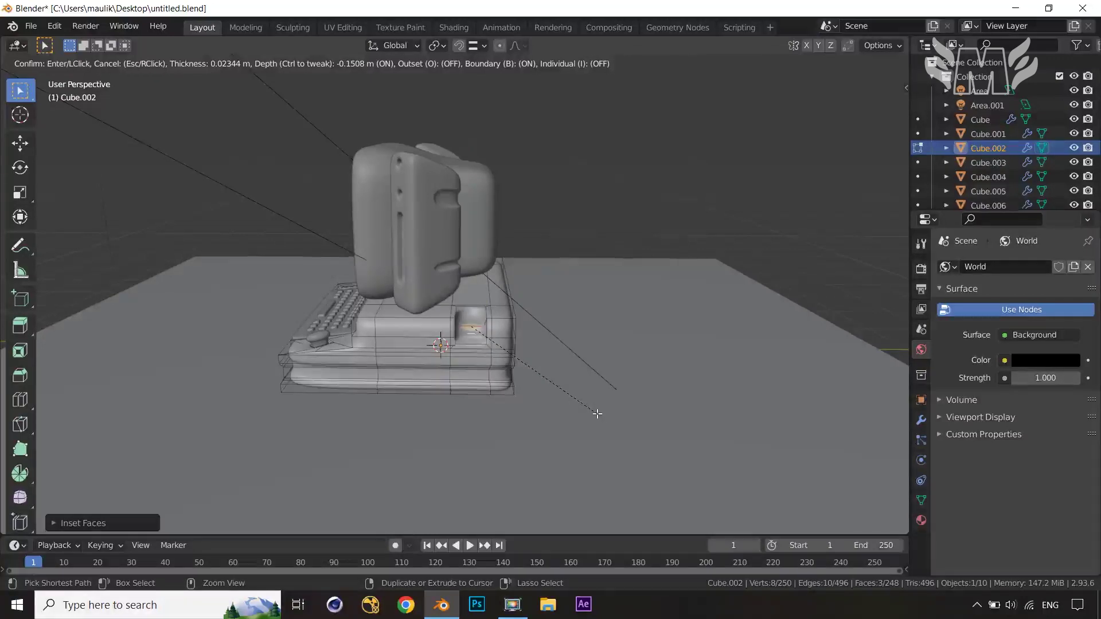
left_click(600, 415)
key("Caps_Lock")
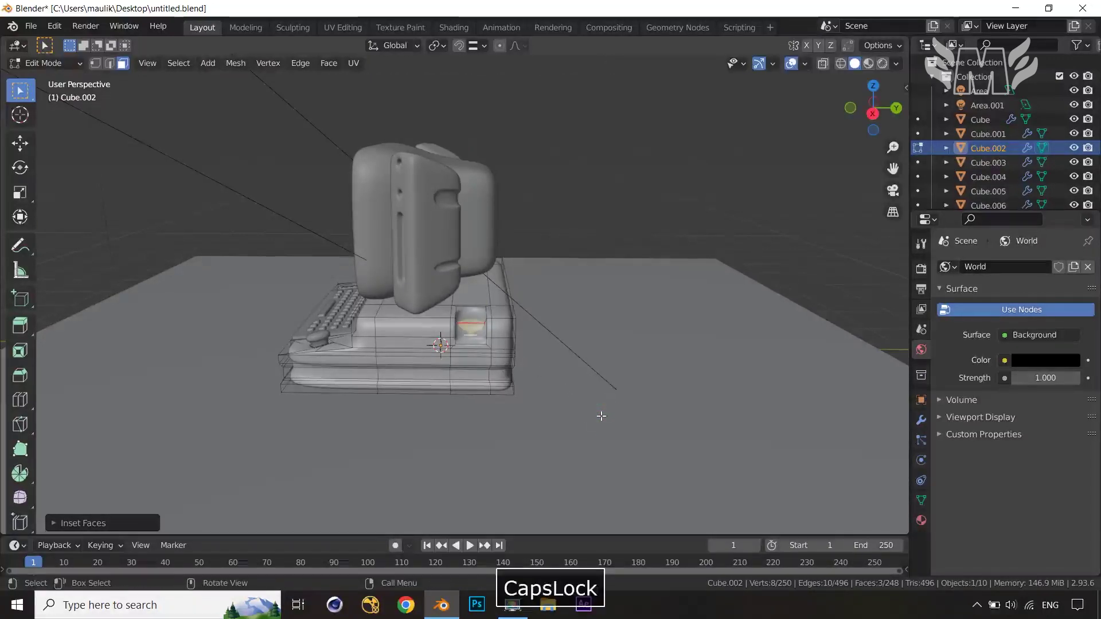
key("Tab")
mouse_move(601, 415)
middle_mouse_down()
mouse_move(632, 425)
mouse_move(618, 418)
middle_mouse_up()
key("Caps_Lock")
key("Tab")
key("Tab")
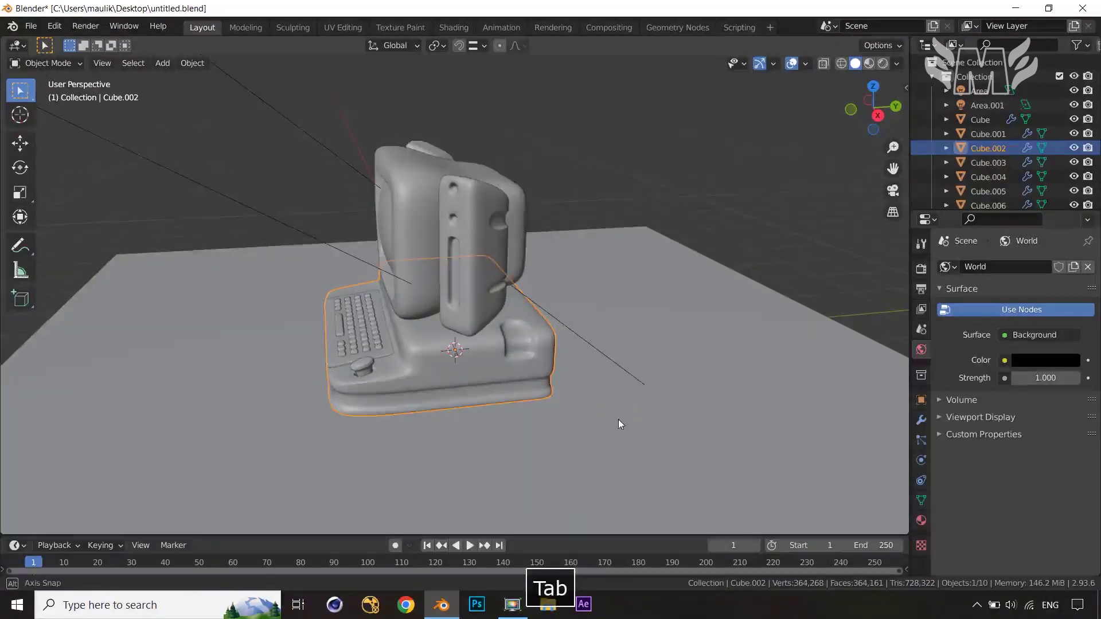
scroll(608, 416, "up", 5)
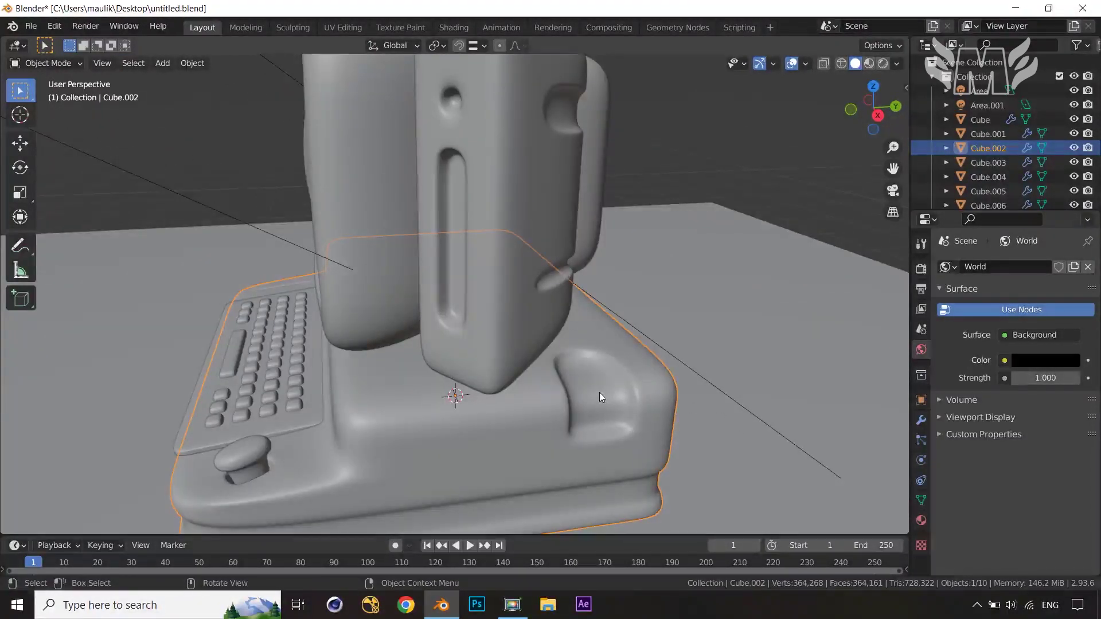
- Inset the two floor faces of the keyboard base's rear corner recess individually by about 0.06 m
key("Tab")
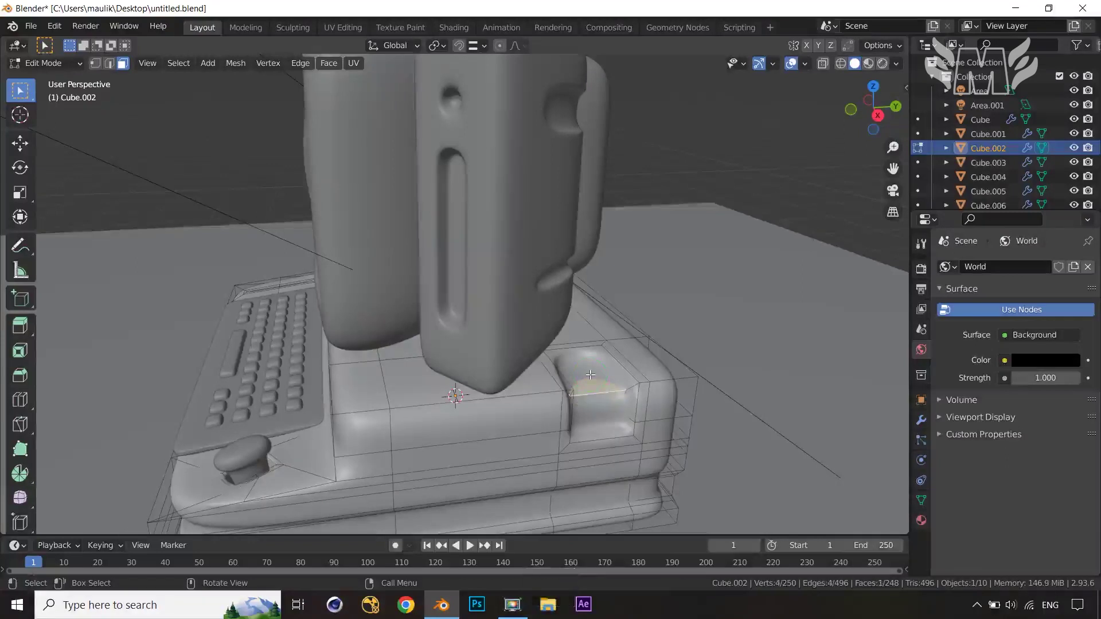
left_click(596, 419, "shift")
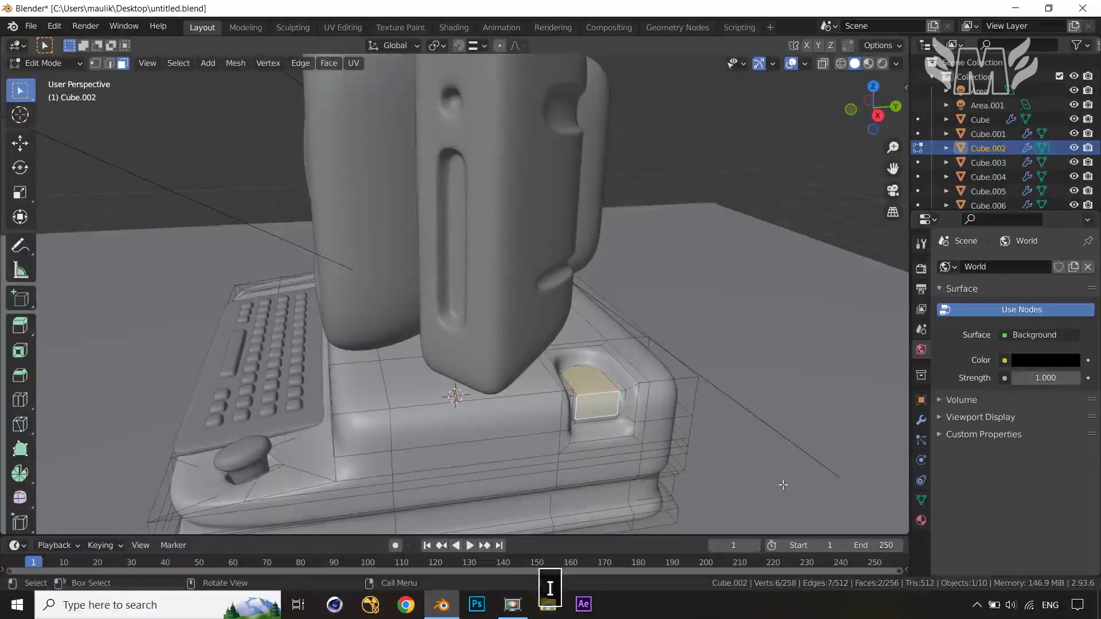
key("i")
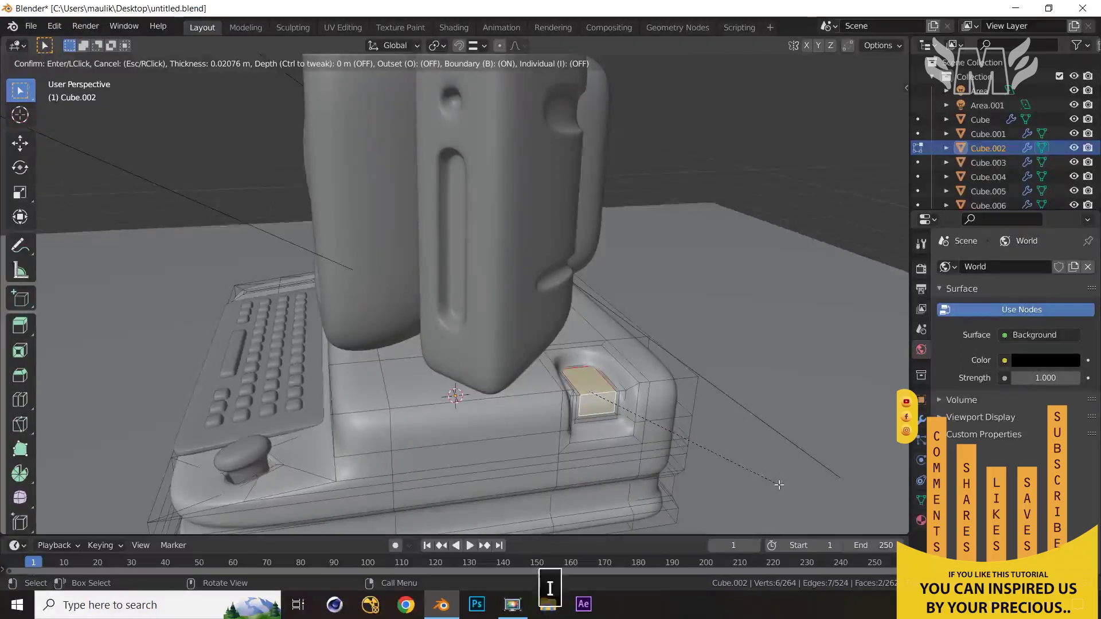
key("i")
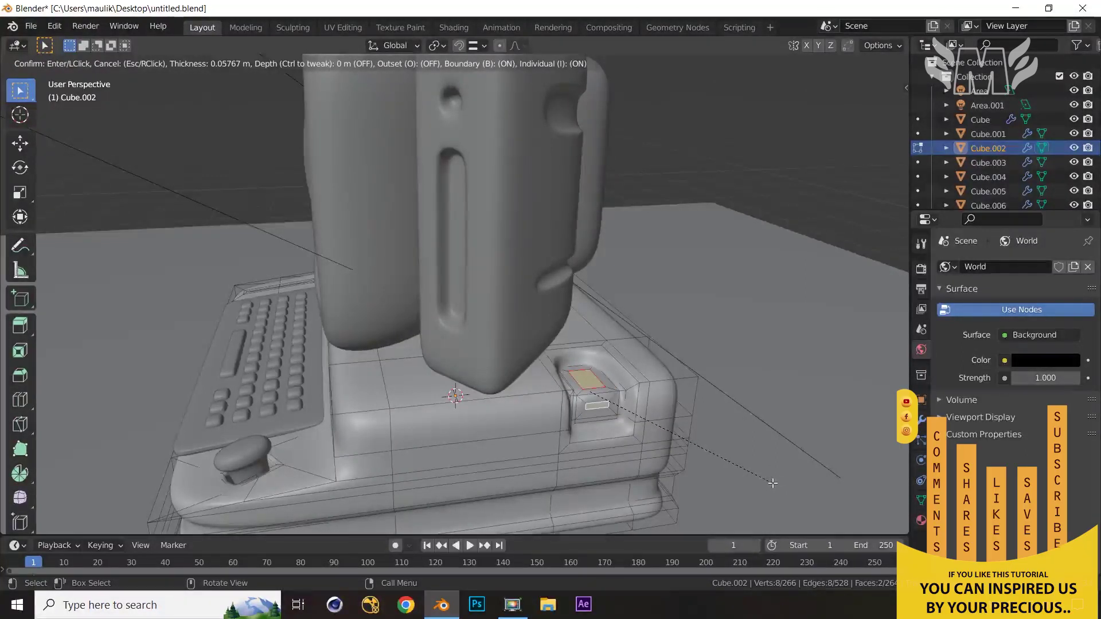
left_click(772, 483)
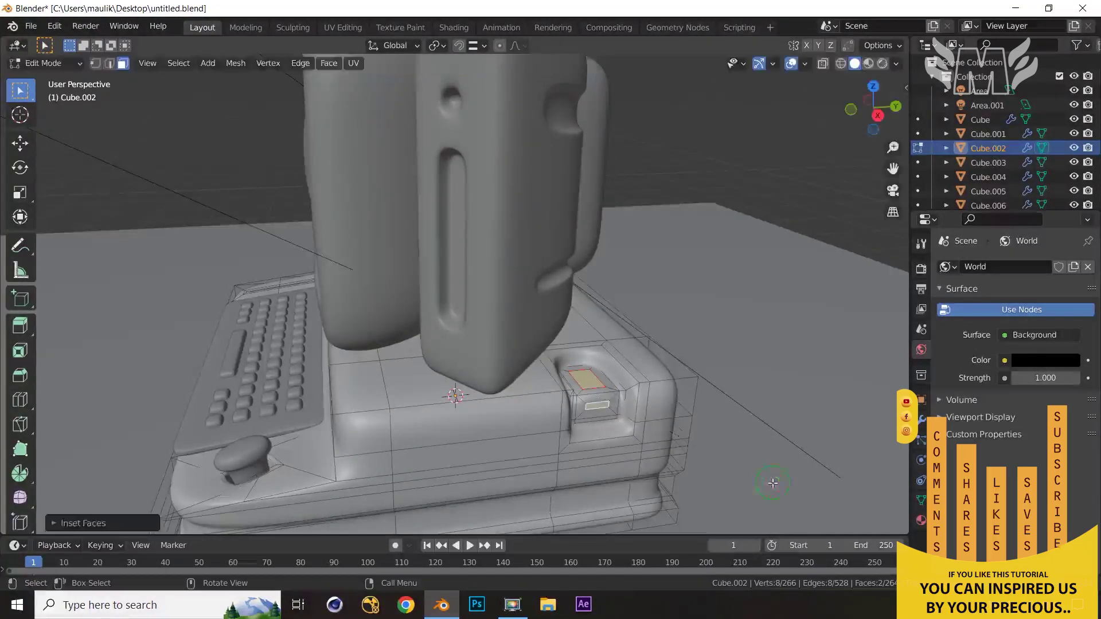
- Reshape the recess's side inset face to be roughly square by enlarging it uniformly and scaling it down along Y, last by about 0.79
left_click(597, 407)
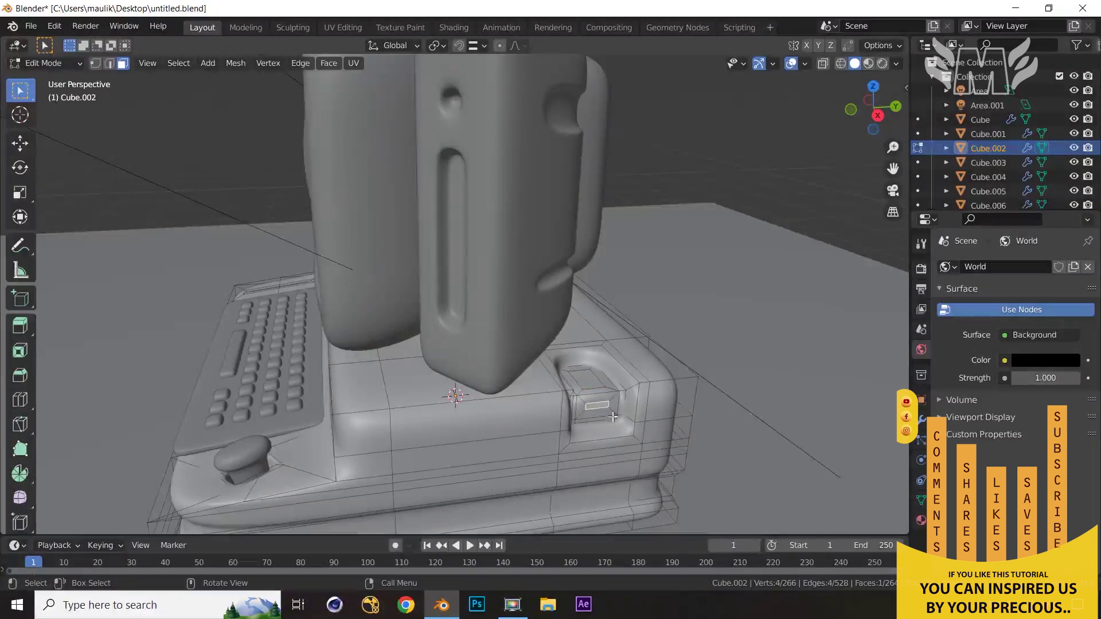
key("s")
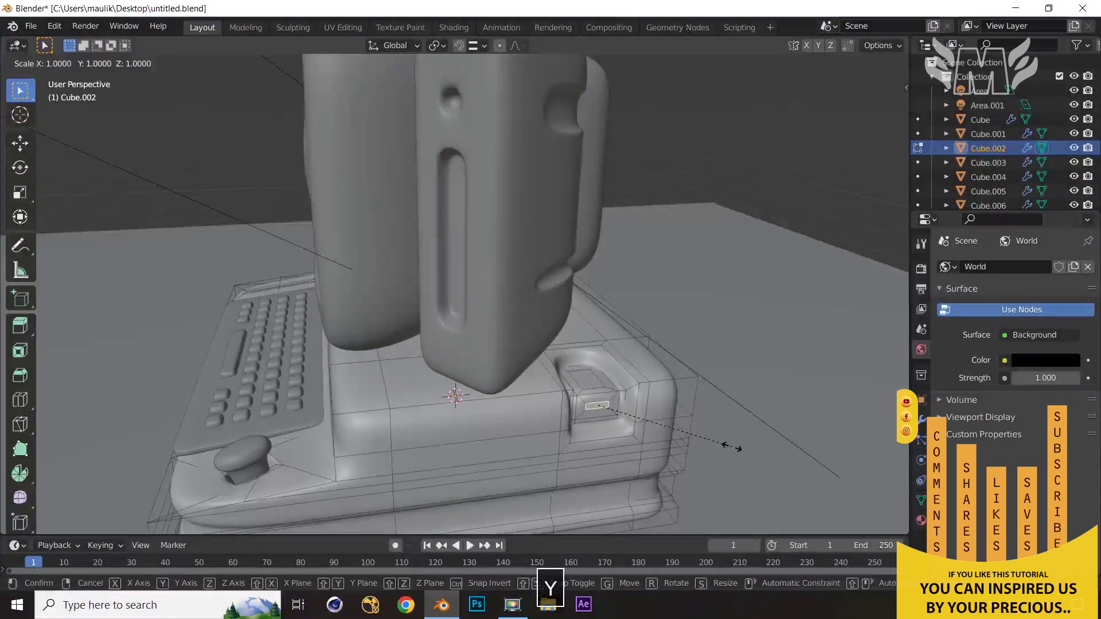
key("y")
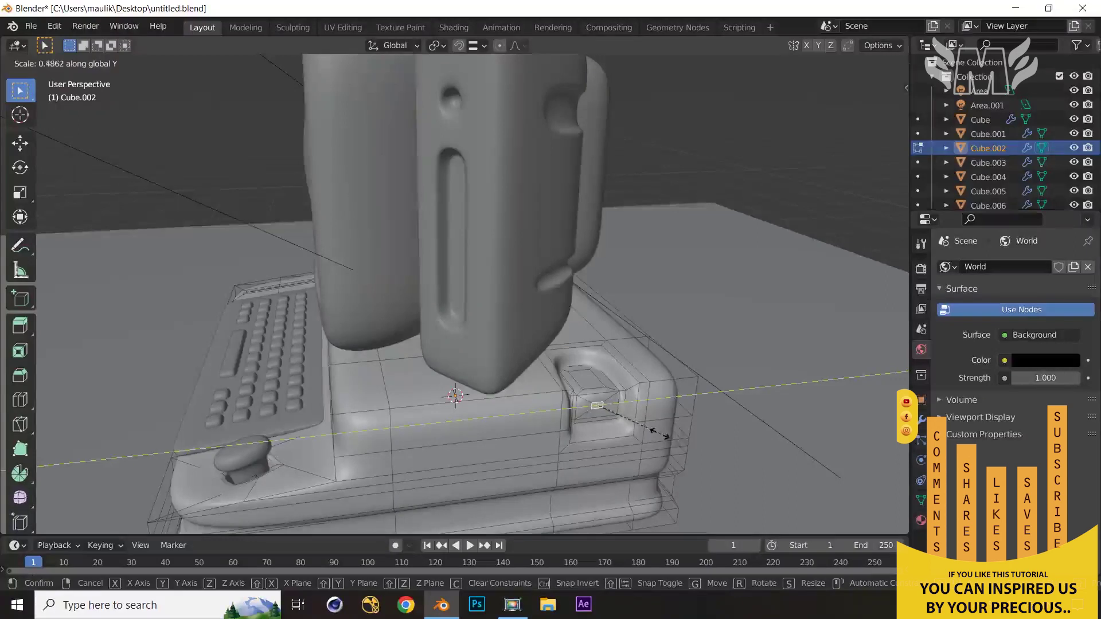
left_click(647, 431)
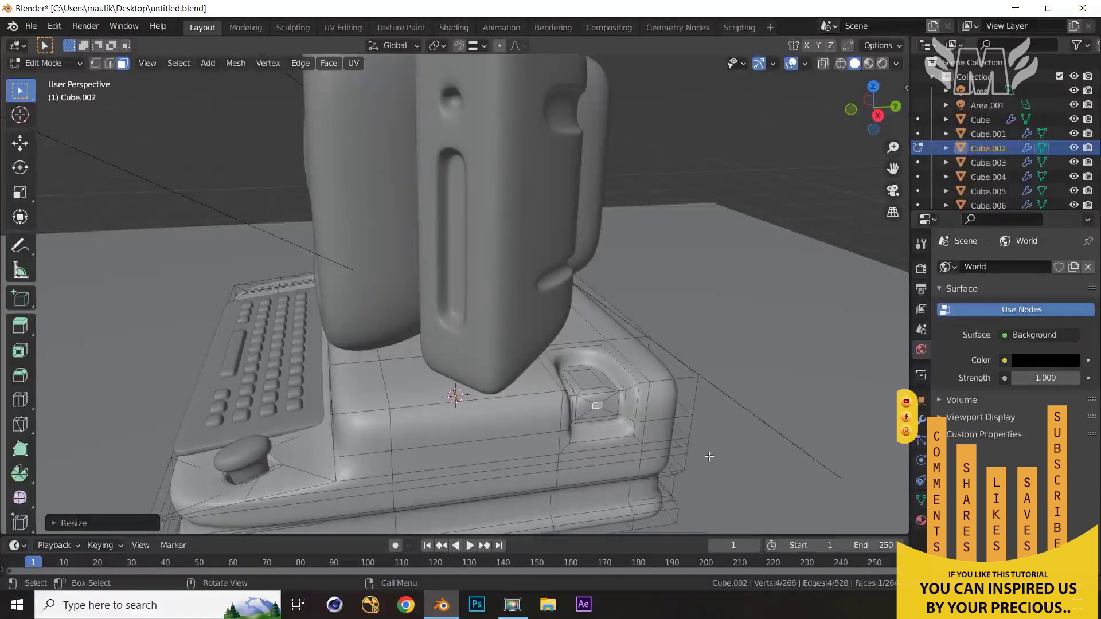
key("s")
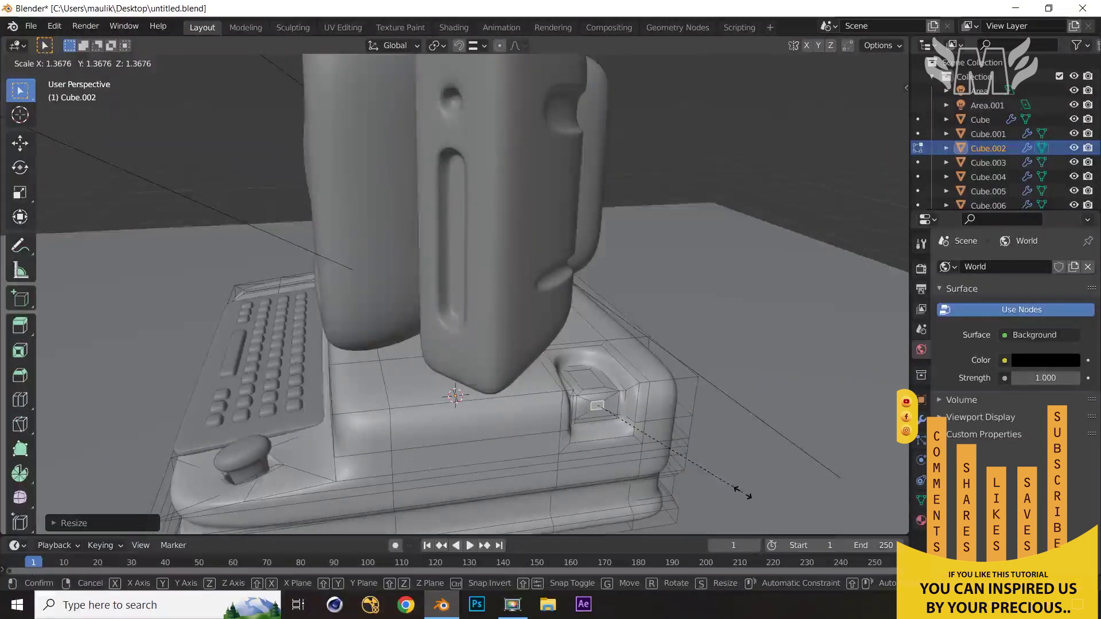
left_click(777, 527)
key("s")
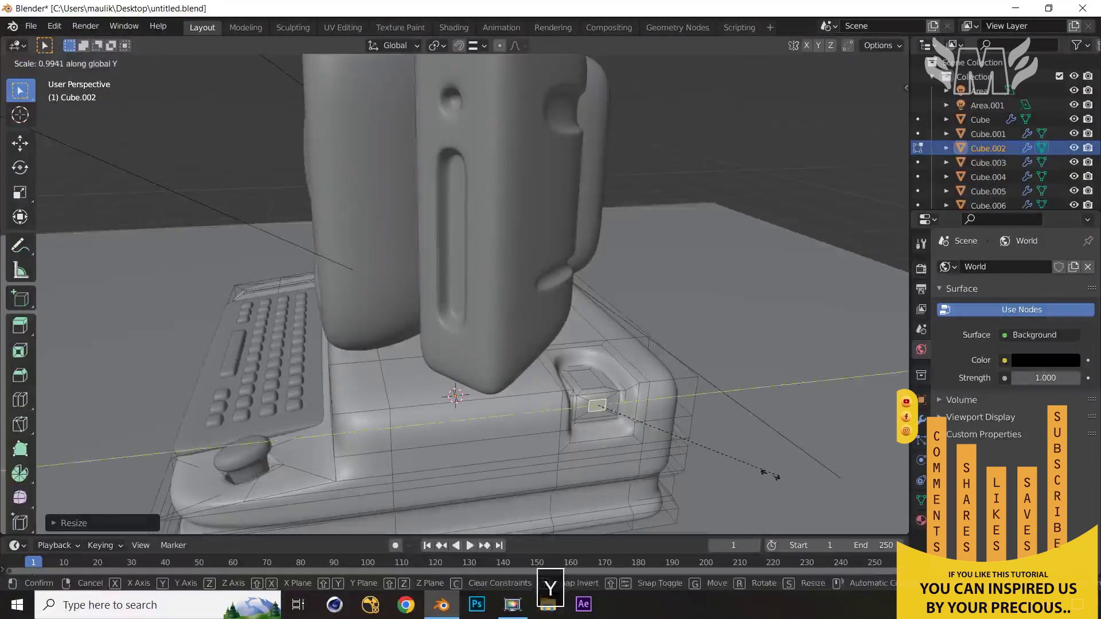
key("y")
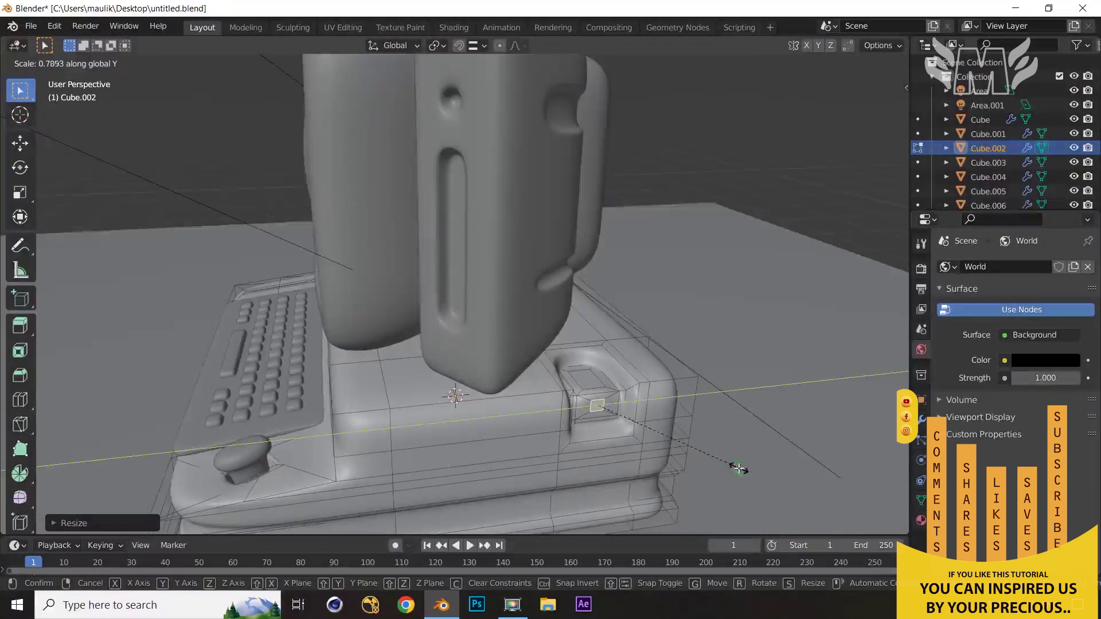
left_click(738, 469)
- Try sliding the small side face along its edges and moving it about 0.02 m down along Z, and undo the last move
key("g")
key("g")
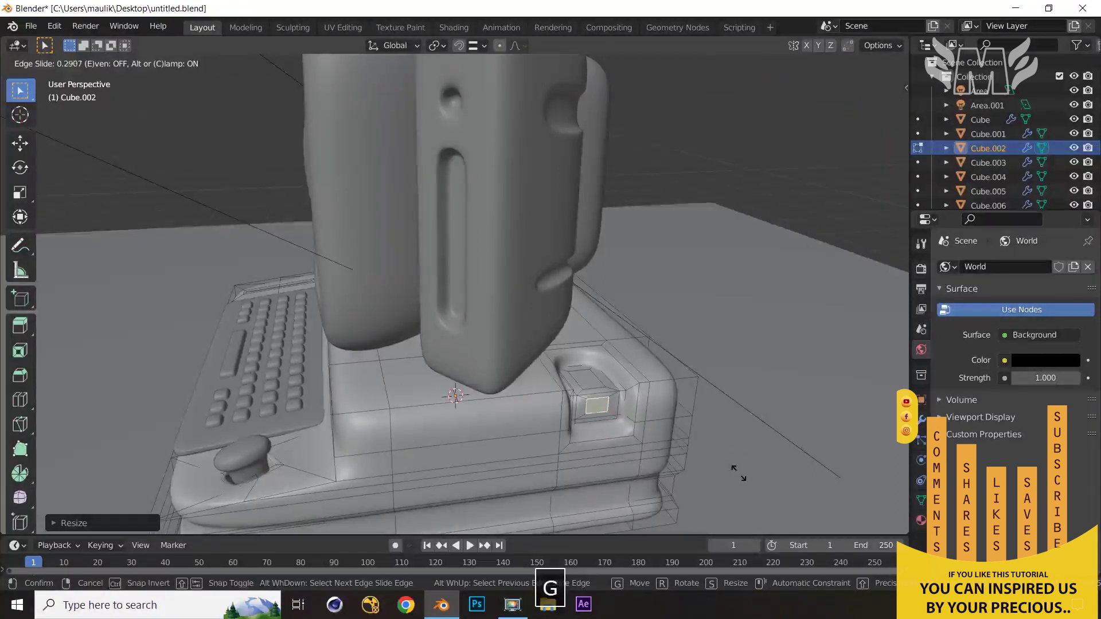
left_click(731, 475)
key("g")
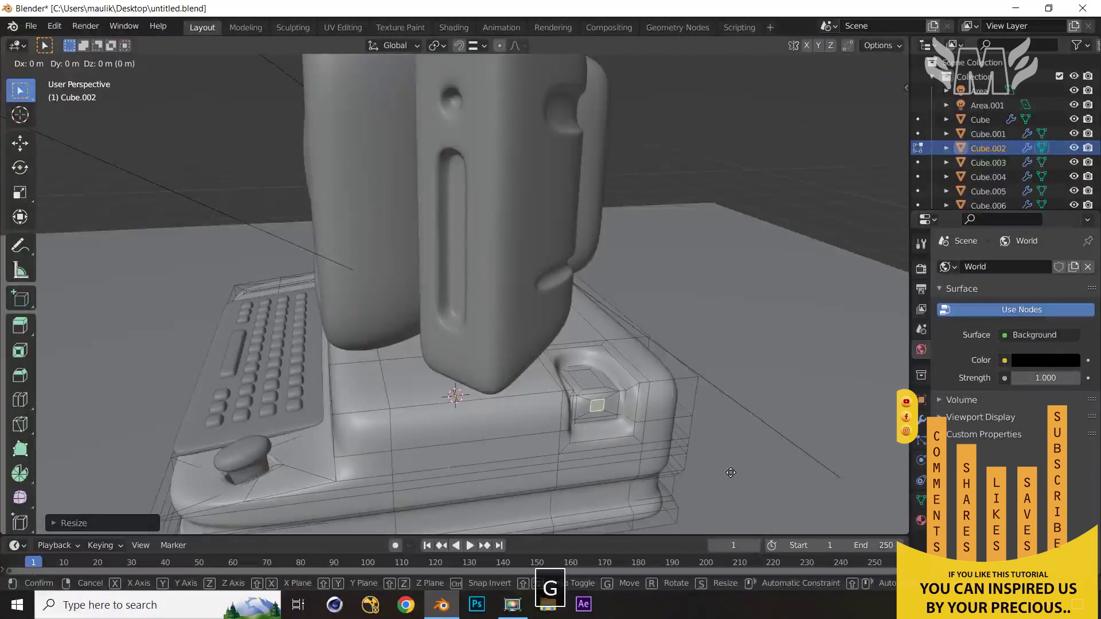
key("z")
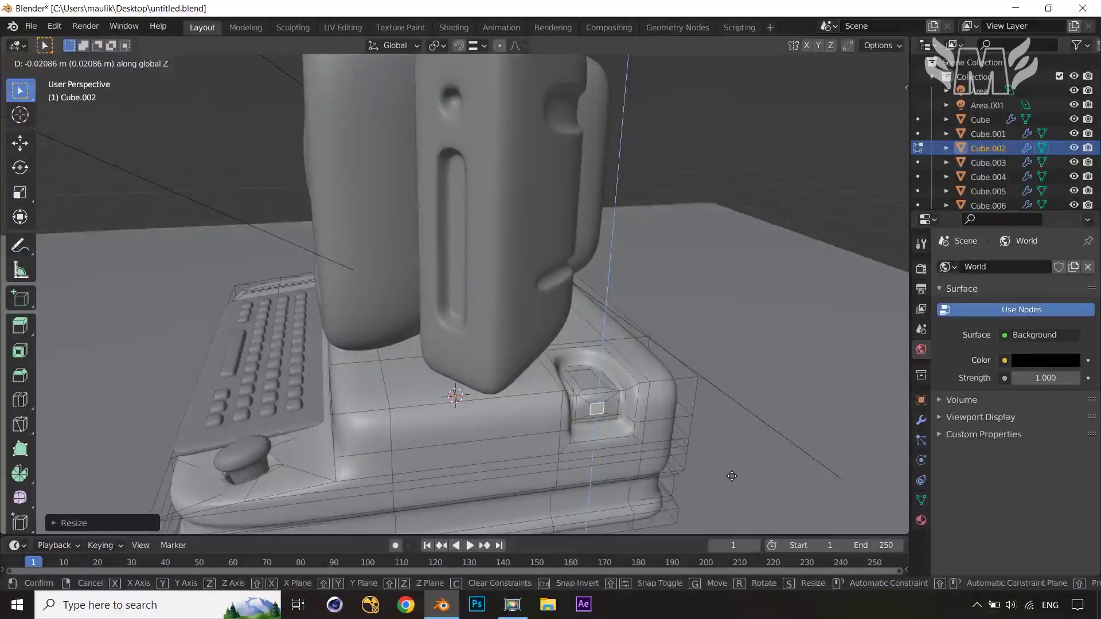
left_click(731, 475)
middle_click_drag(730, 474, 725, 490)
key("ctrl+z")
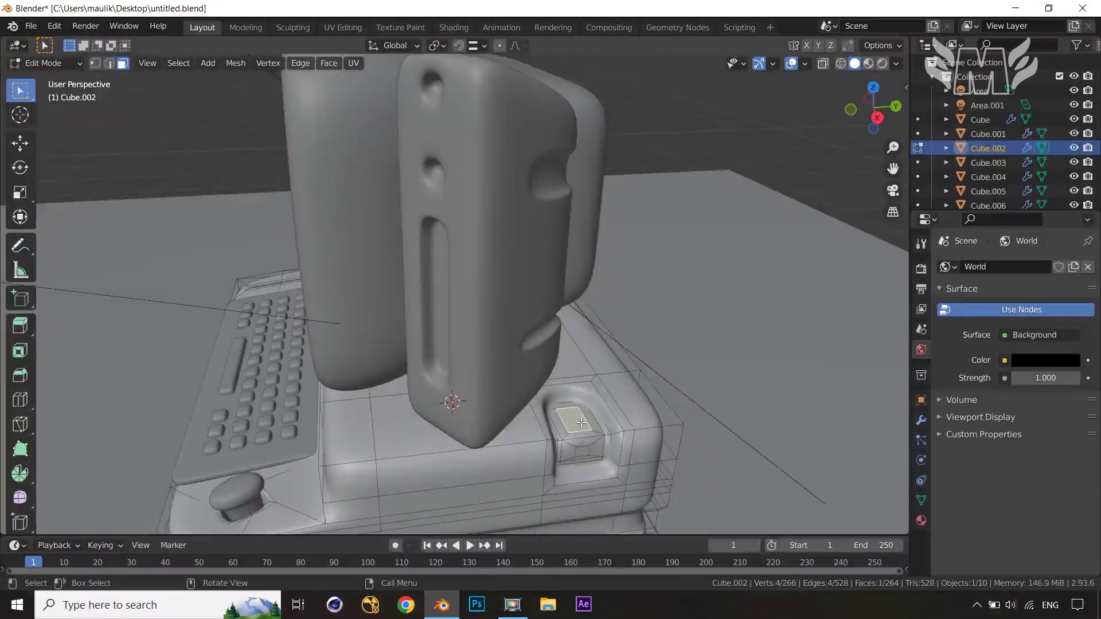
- Scale the recess's upper inset face to about 0.65 along X
key("s")
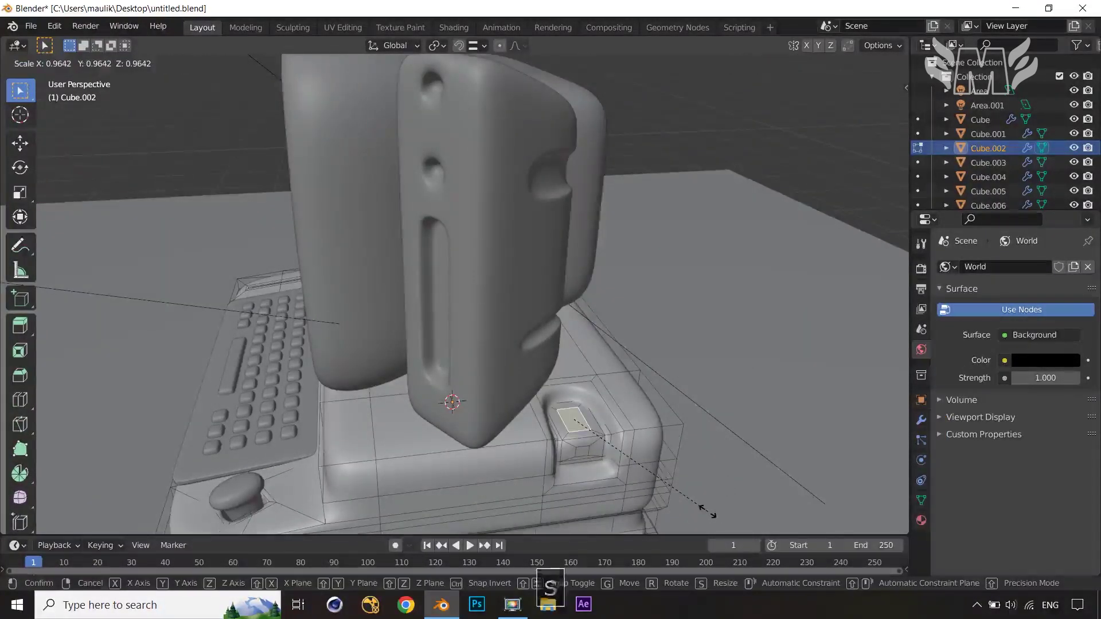
key("x")
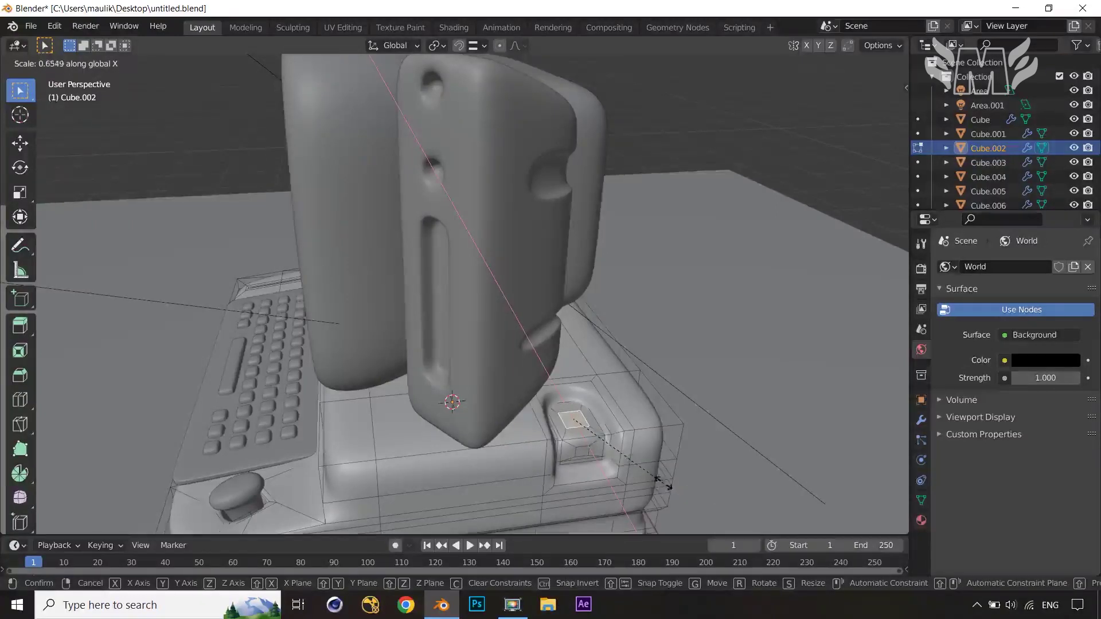
left_click(660, 480)
middle_click_drag(659, 480, 553, 437)
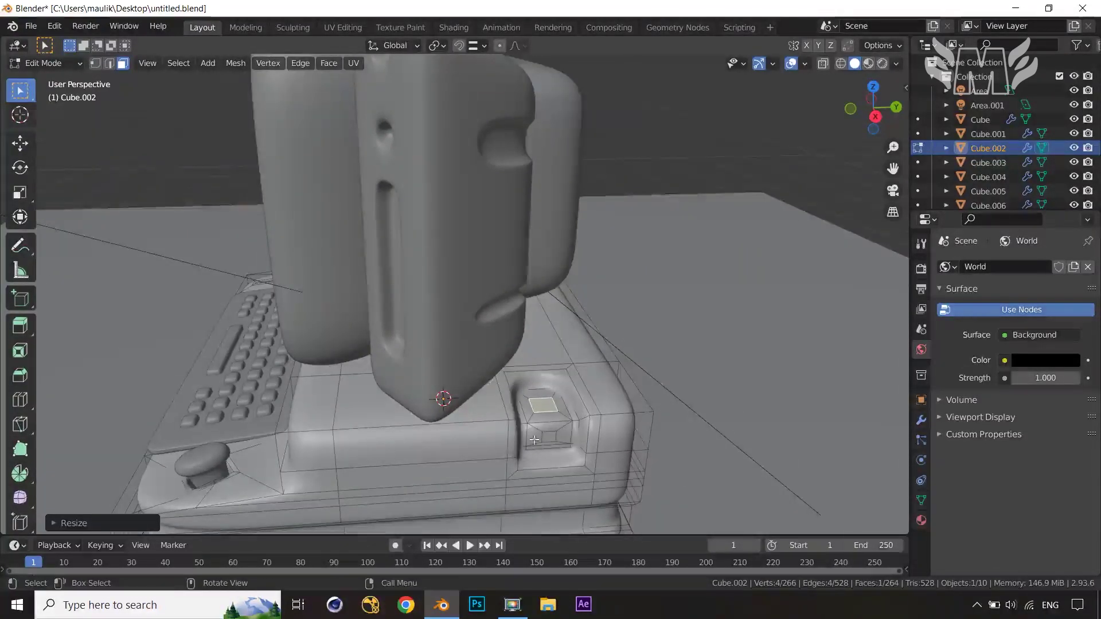
- Inset both small recess faces again and extrude them about 0.08 m inward along their normals to form two holes
left_click(553, 437, "shift")
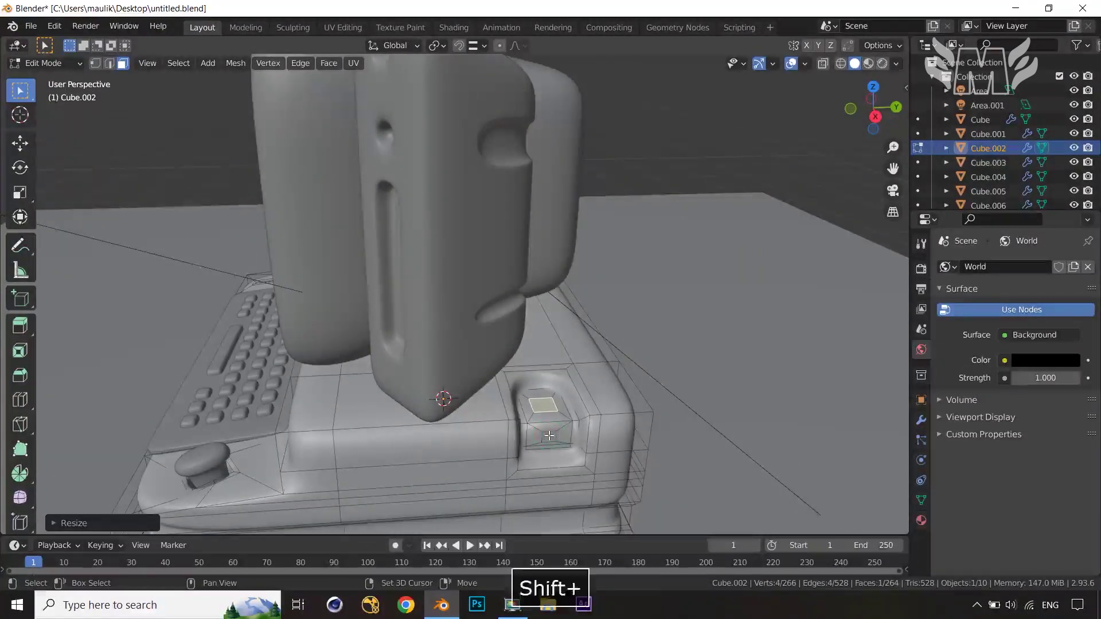
key("i")
left_click(657, 462)
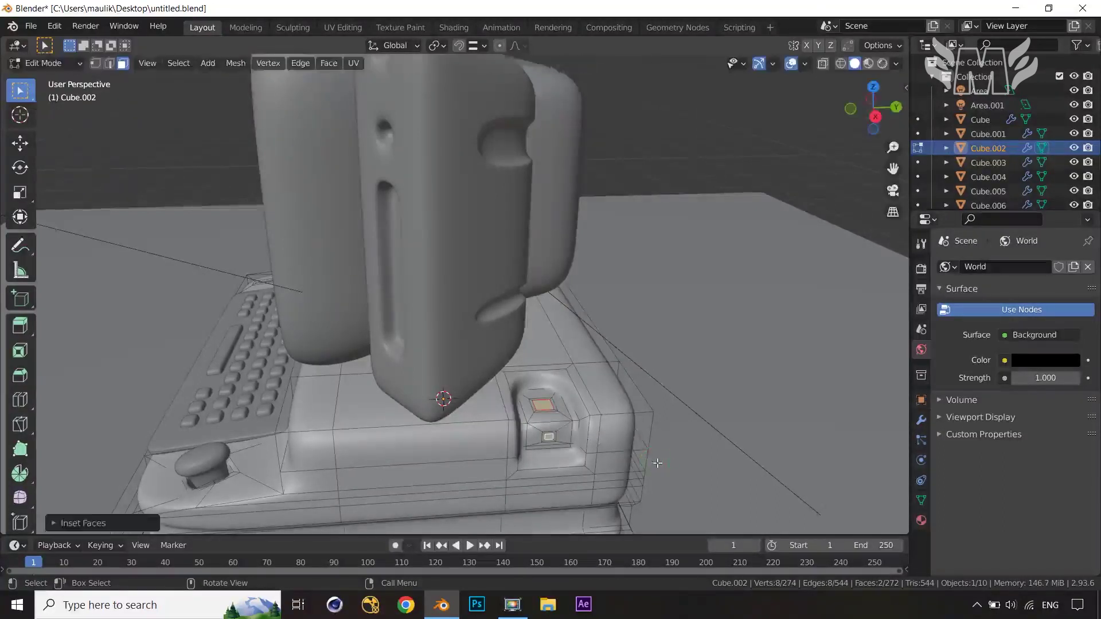
key("alt+e")
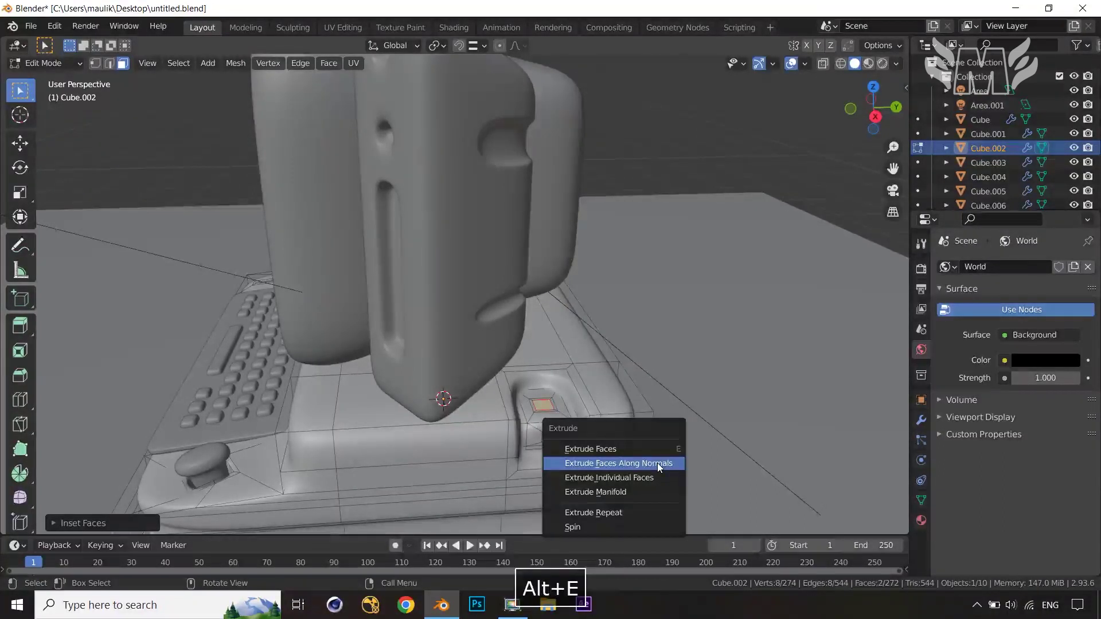
left_click(657, 463)
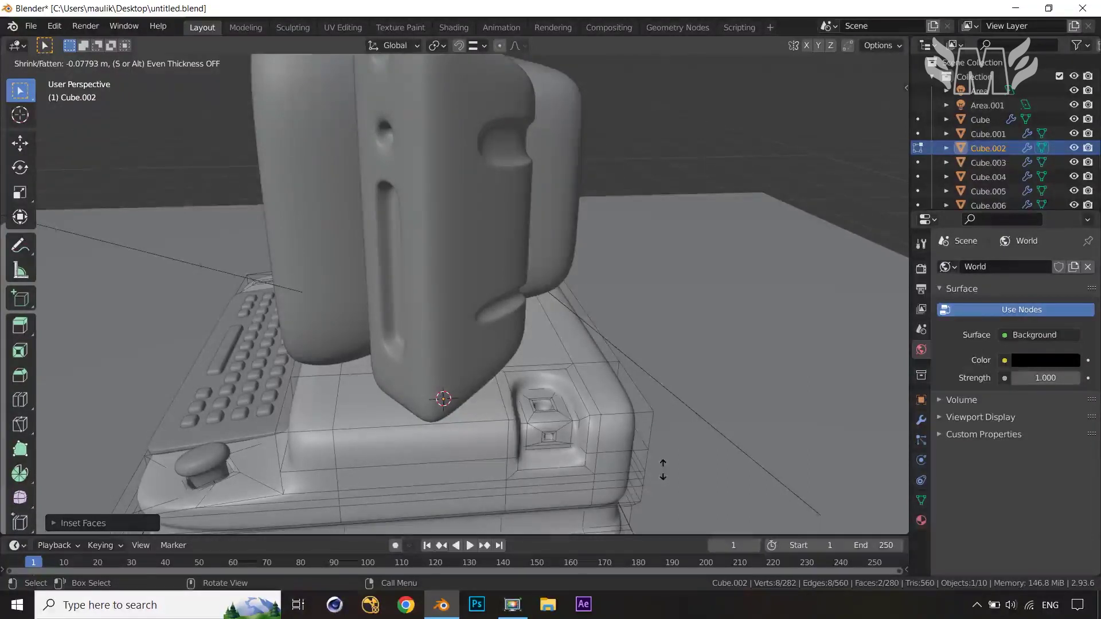
left_click(662, 470)
- Inset the floor faces of both holes by about 0.012 m and check the result in Object Mode
key("i")
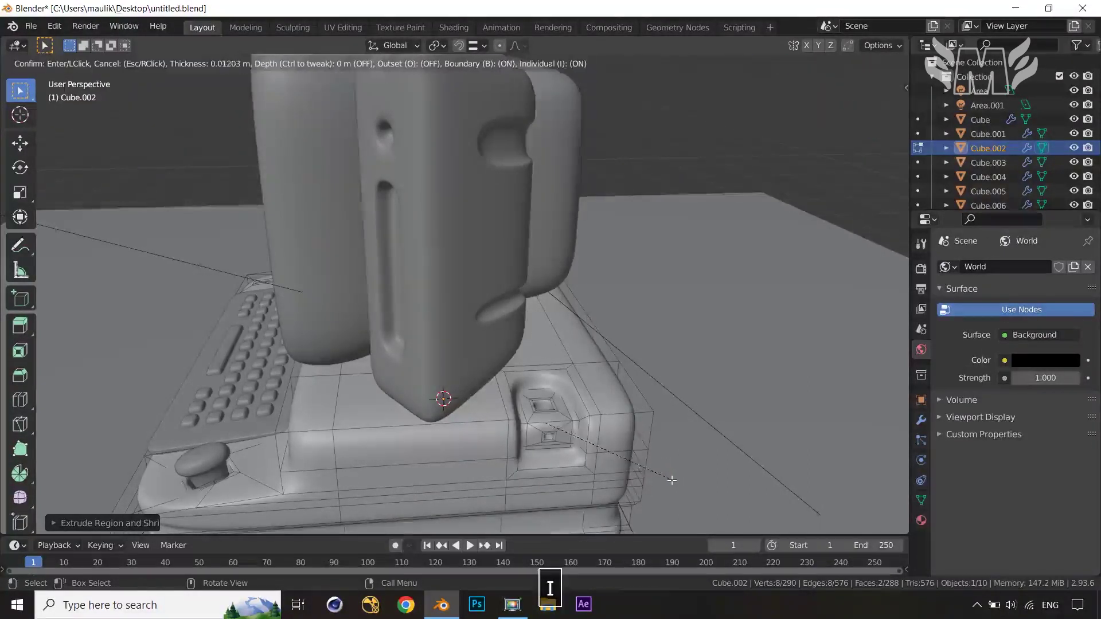
left_click(672, 480)
key("Tab")
middle_click_drag(672, 480, 602, 422)
- Assign Material.002 to all inner faces of the rear corner recess, including both holes, in Material Preview shading, and return to Object Mode
key("Tab")
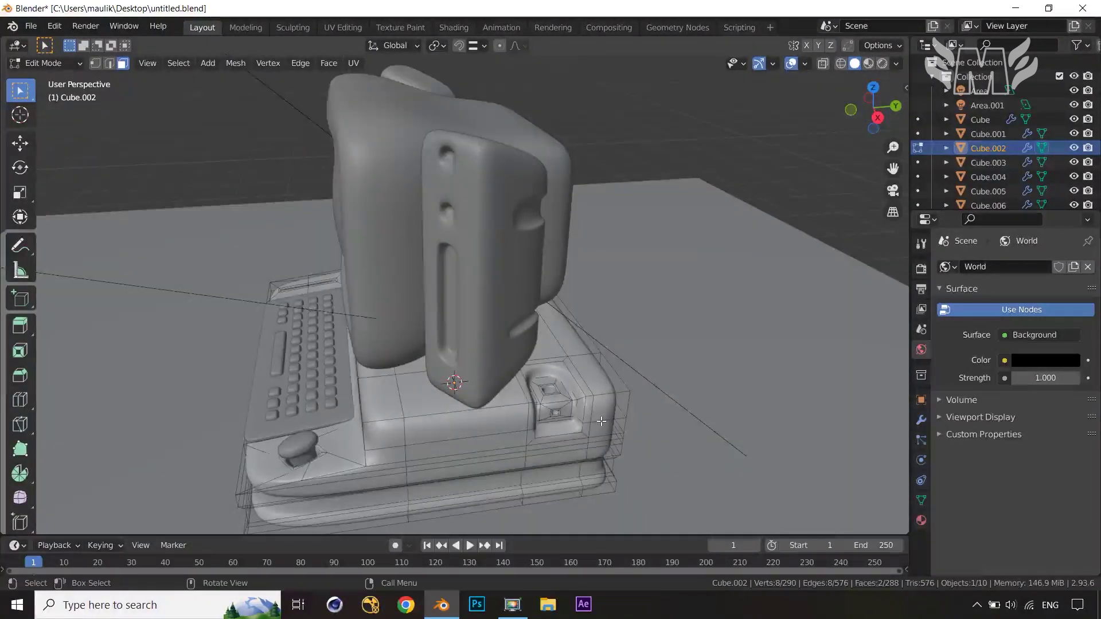
scroll(602, 422, "up", 4)
middle_click_drag(650, 470, 695, 385)
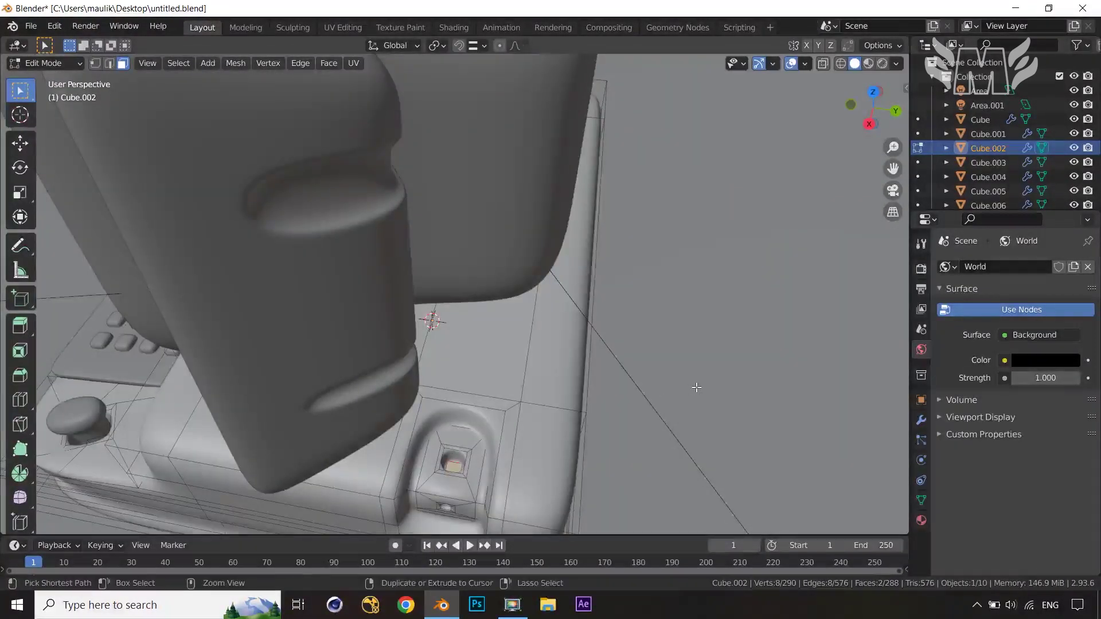
key("ctrl+KP_Add")
key("ctrl+KP_Add")
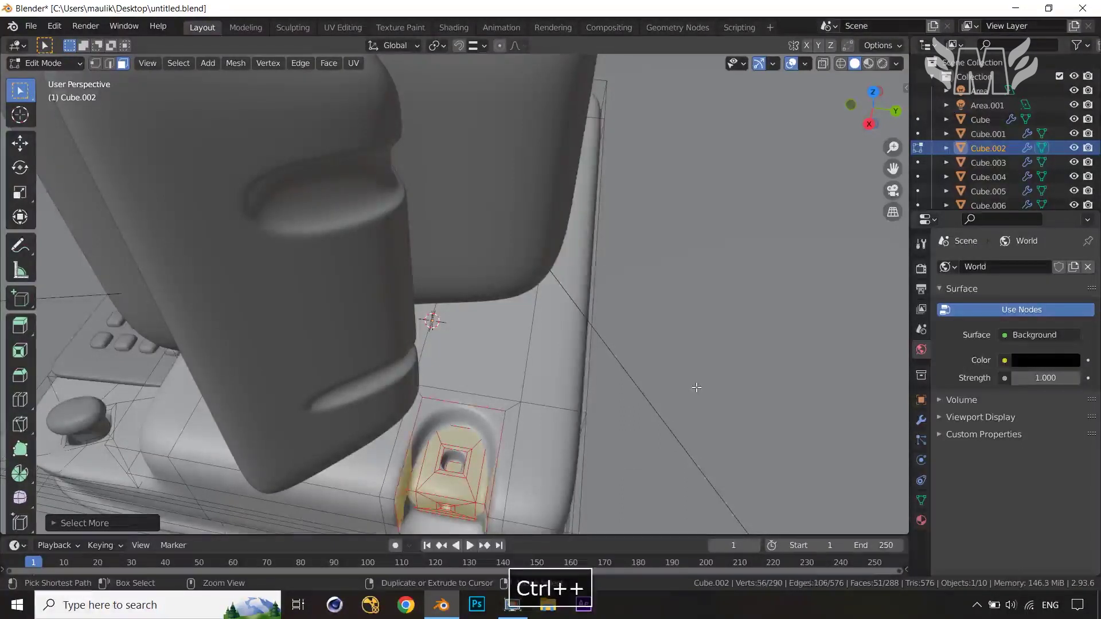
key("ctrl+KP_Add")
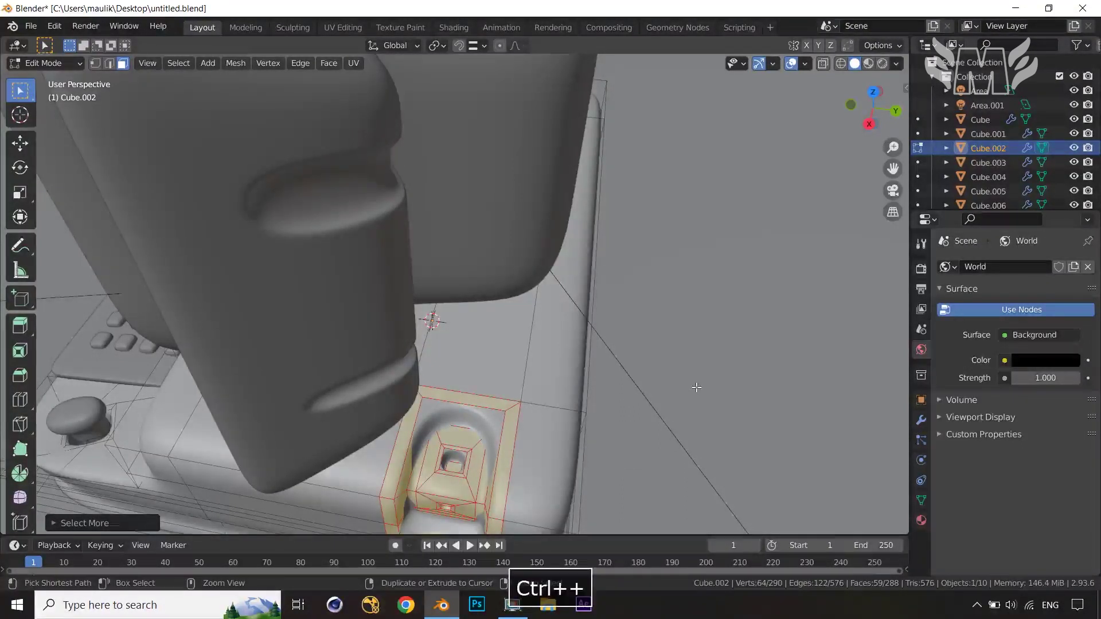
key("ctrl+KP_Subtract")
scroll(509, 426, "down", 5)
middle_click_drag(514, 476, 627, 422)
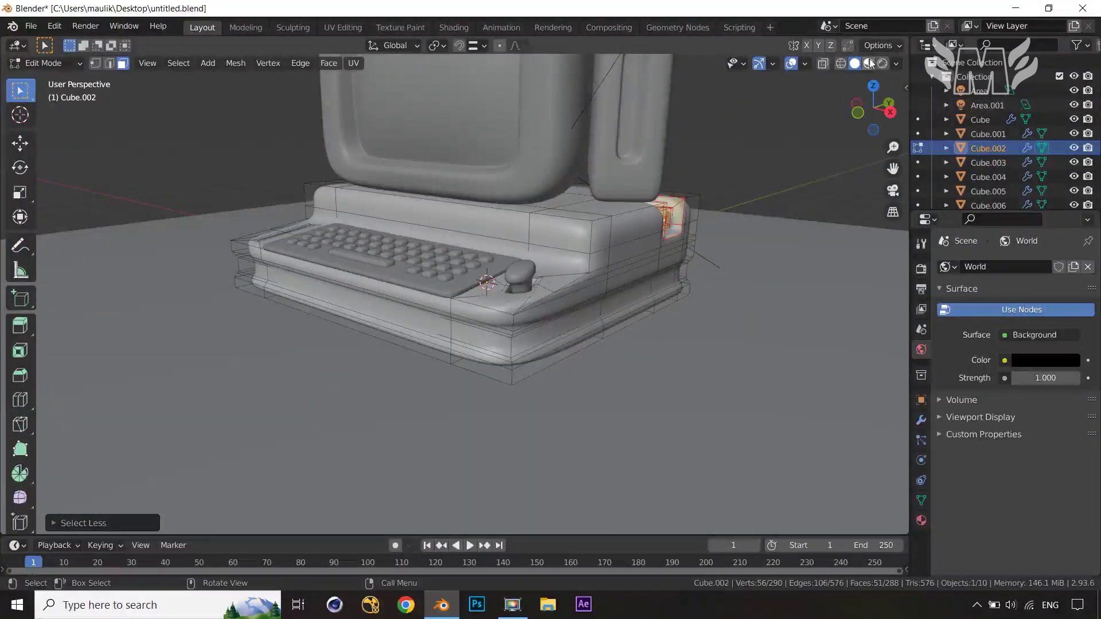
left_click(870, 63)
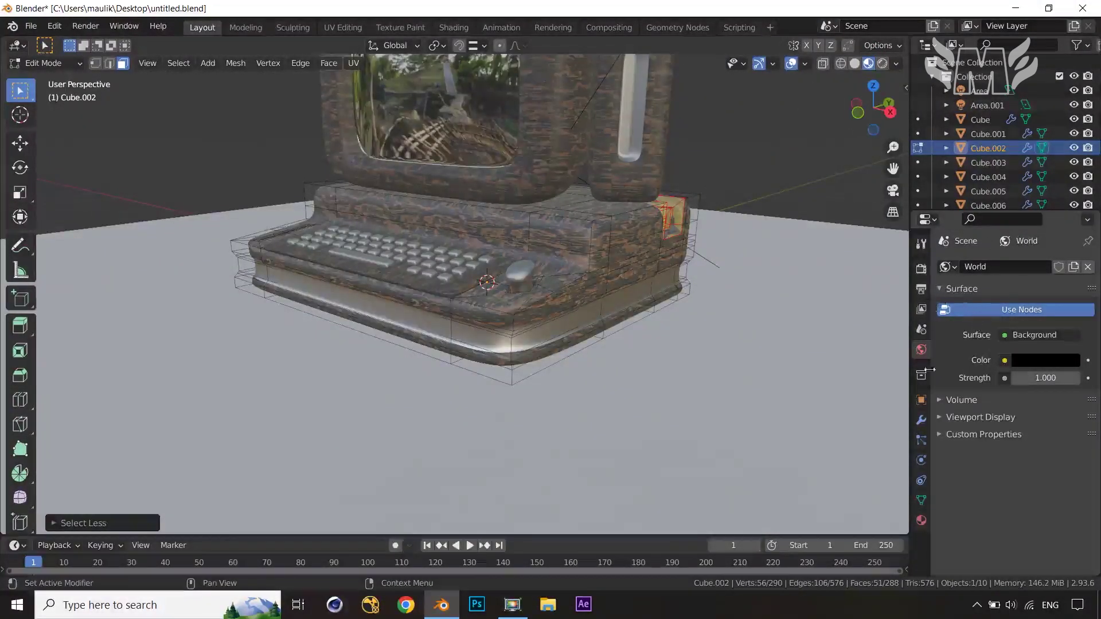
left_click(921, 521)
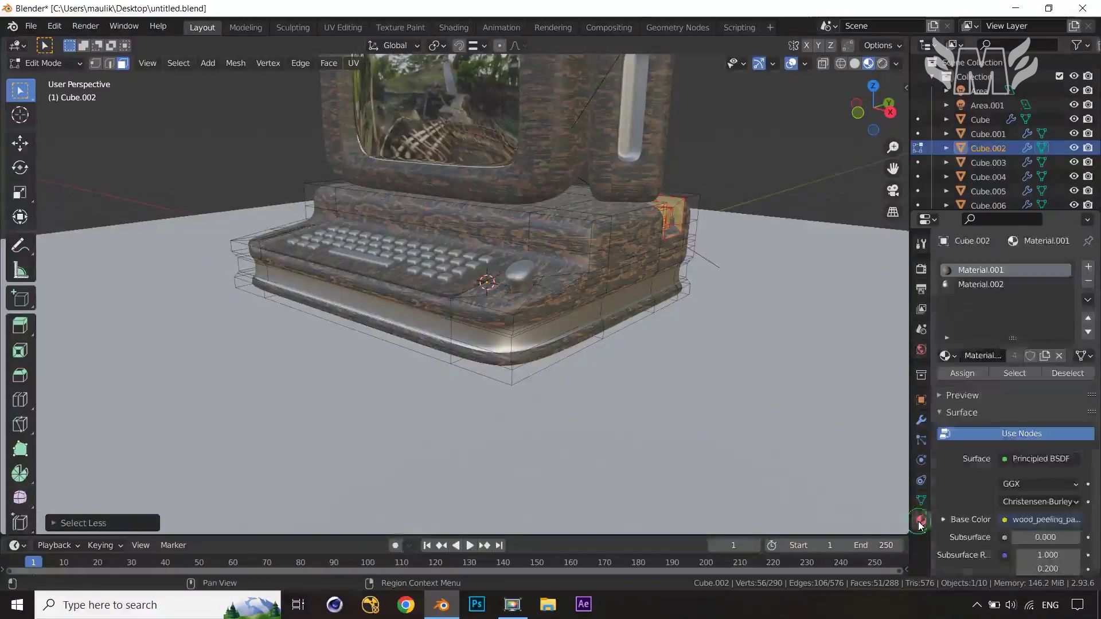
left_click(996, 284)
left_click(962, 373)
key("Tab")
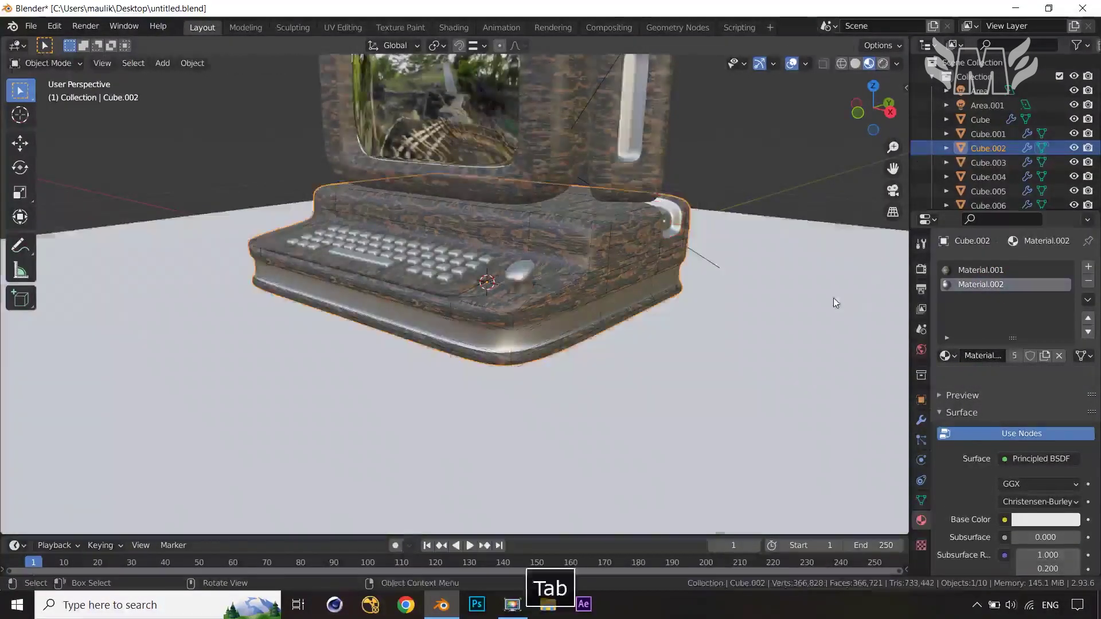
- Examine the whole computer and the floor plane from several angles, finishing in Rendered shading to judge the scene's lighting
middle_click_drag(833, 298, 752, 304)
scroll(752, 305, "down", 3)
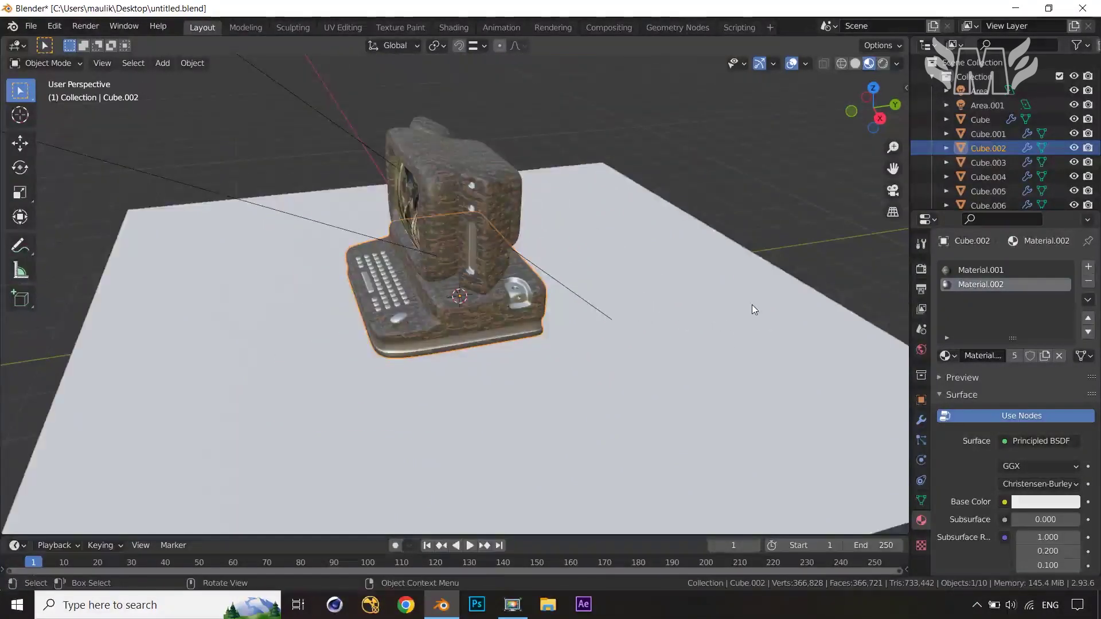
left_click(883, 63)
scroll(697, 263, "down", 4)
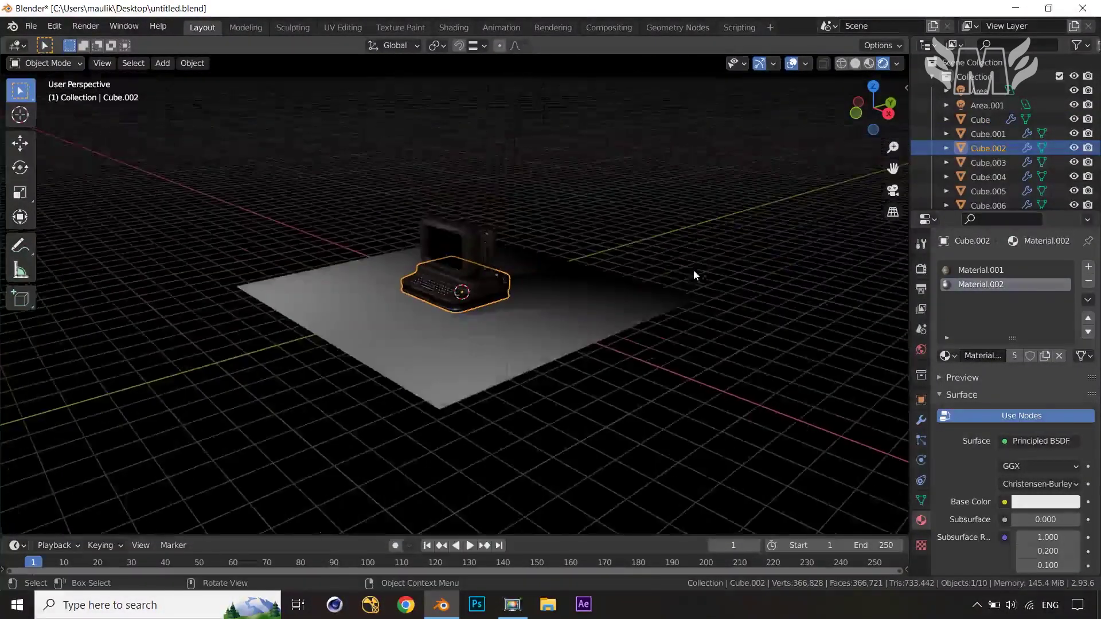
key("Home")
middle_click_drag(662, 280, 687, 295, "alt")
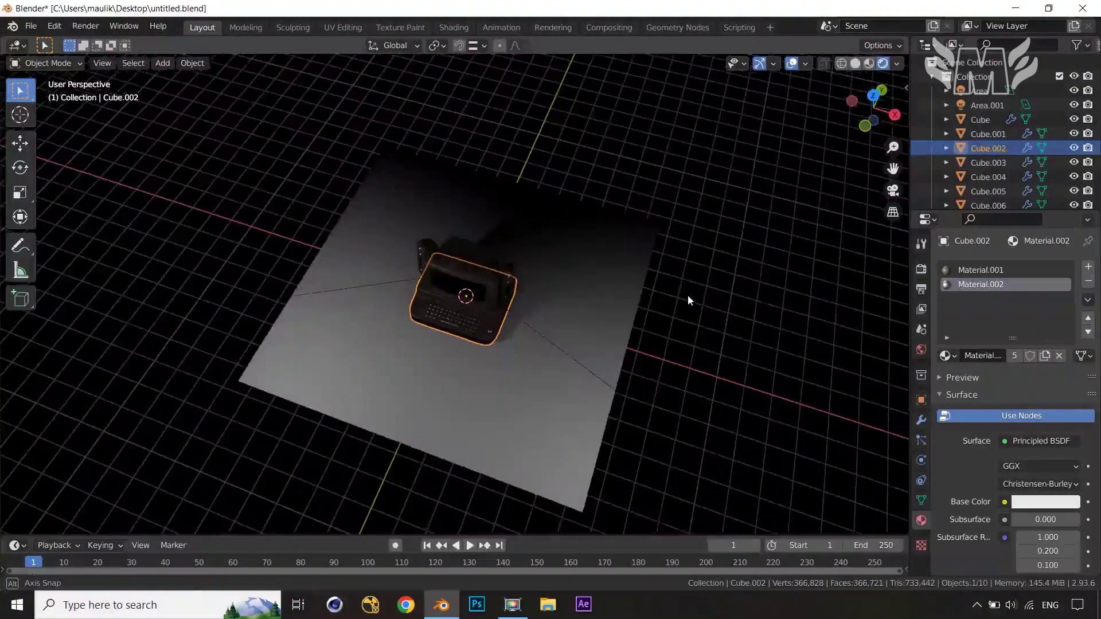
- Set the power of the area light Area.001 to 500 W
left_click(635, 408)
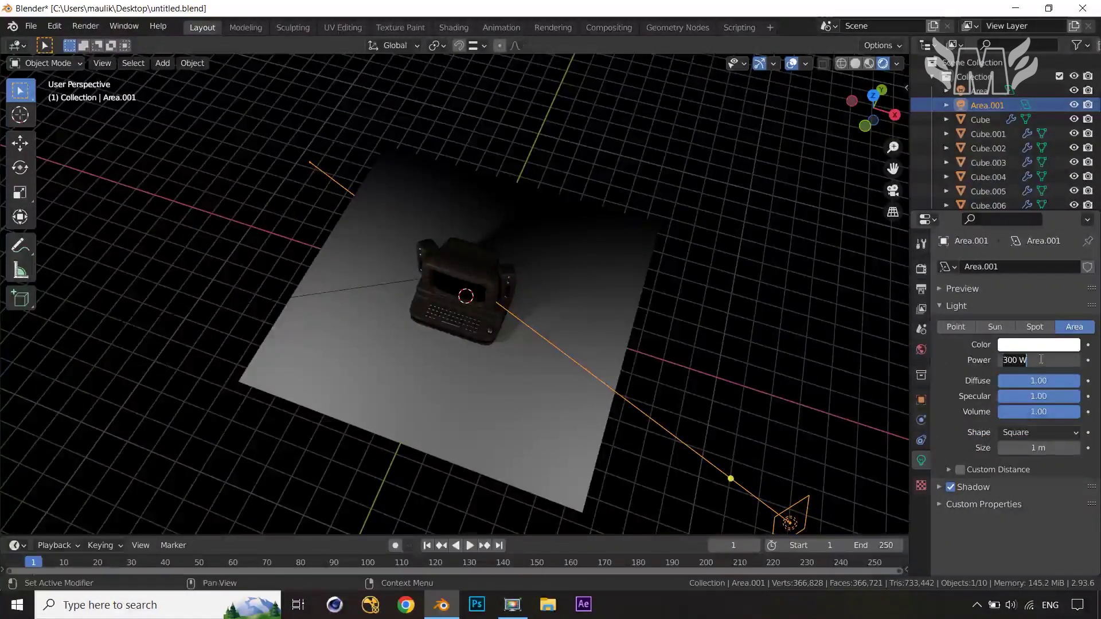
type("500")
key("Return")
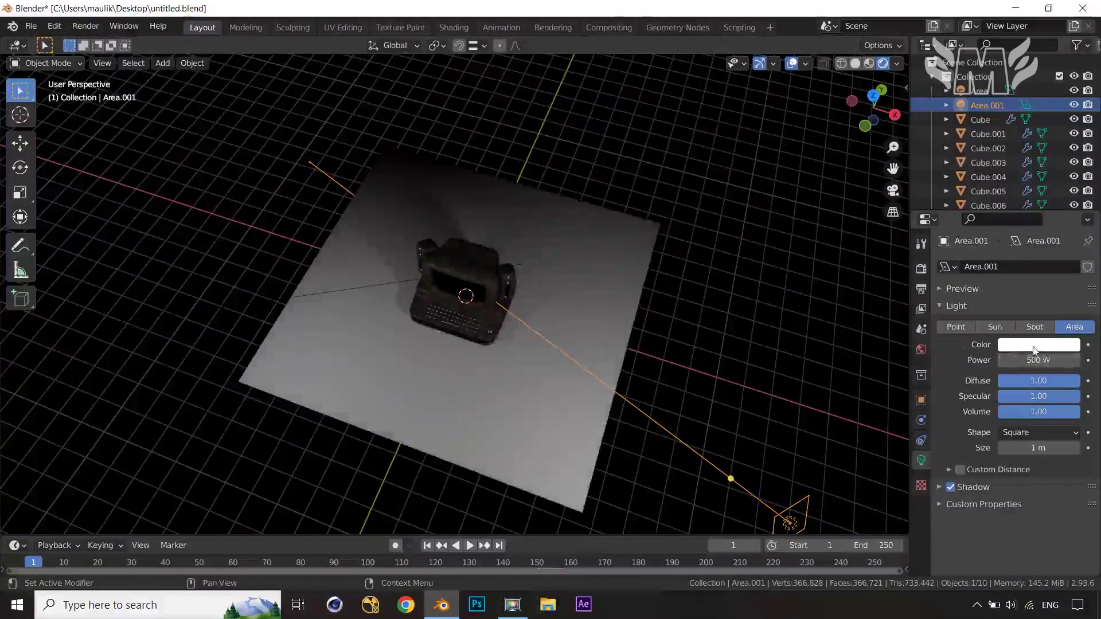
- Tint the light of Area.001 a pale green with hue about 0.302 and saturation about 0.390
left_click(1035, 345)
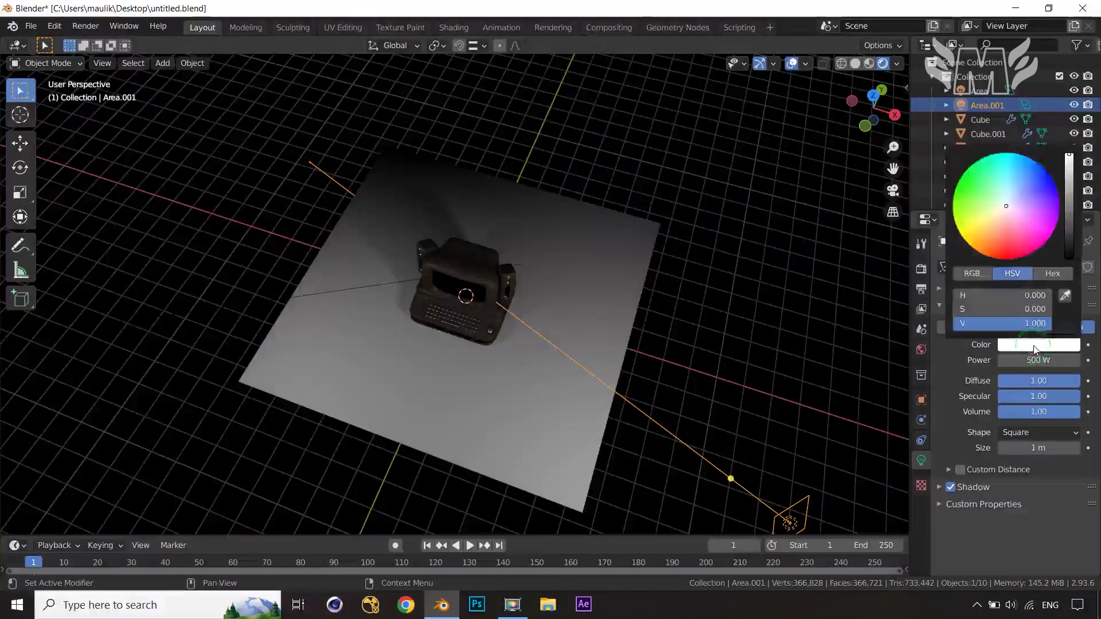
left_click(992, 201)
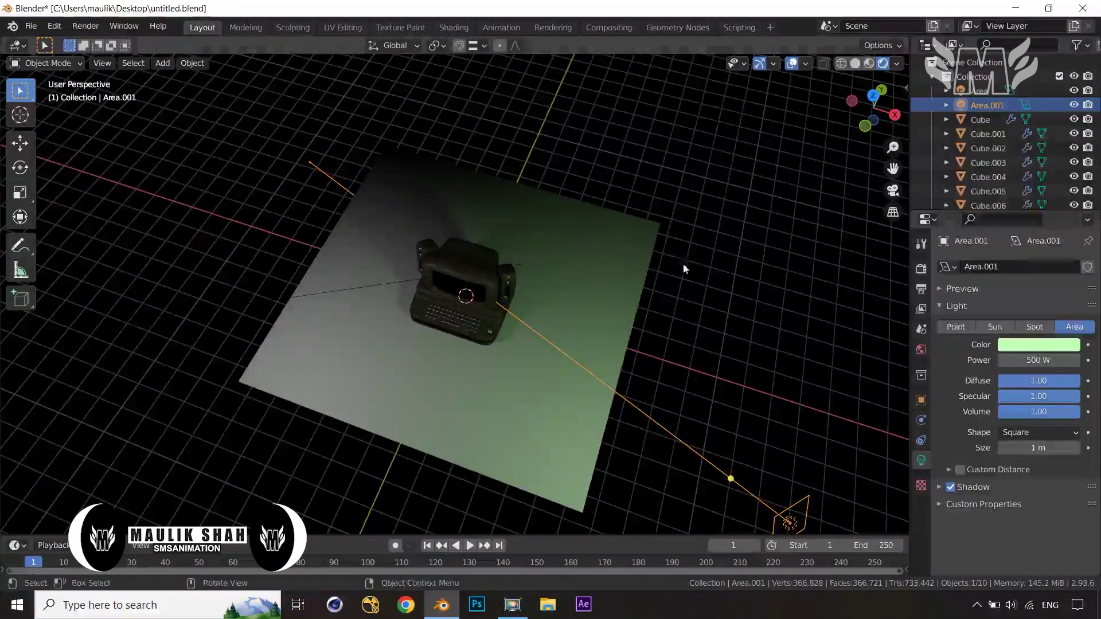
middle_click_drag(720, 299, 703, 277)
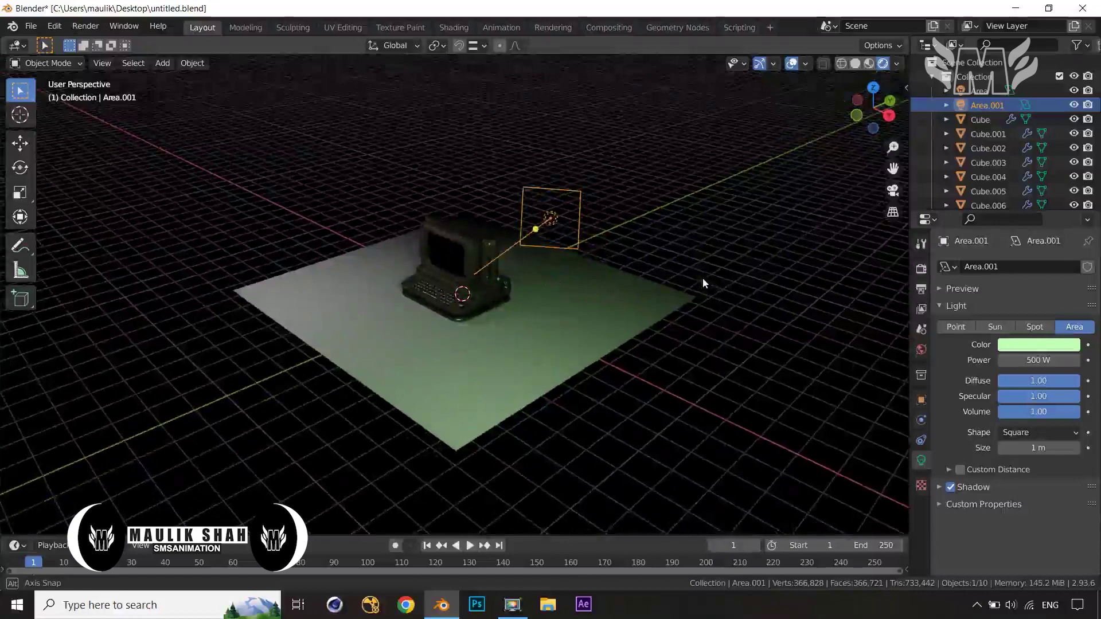
left_click(1038, 344)
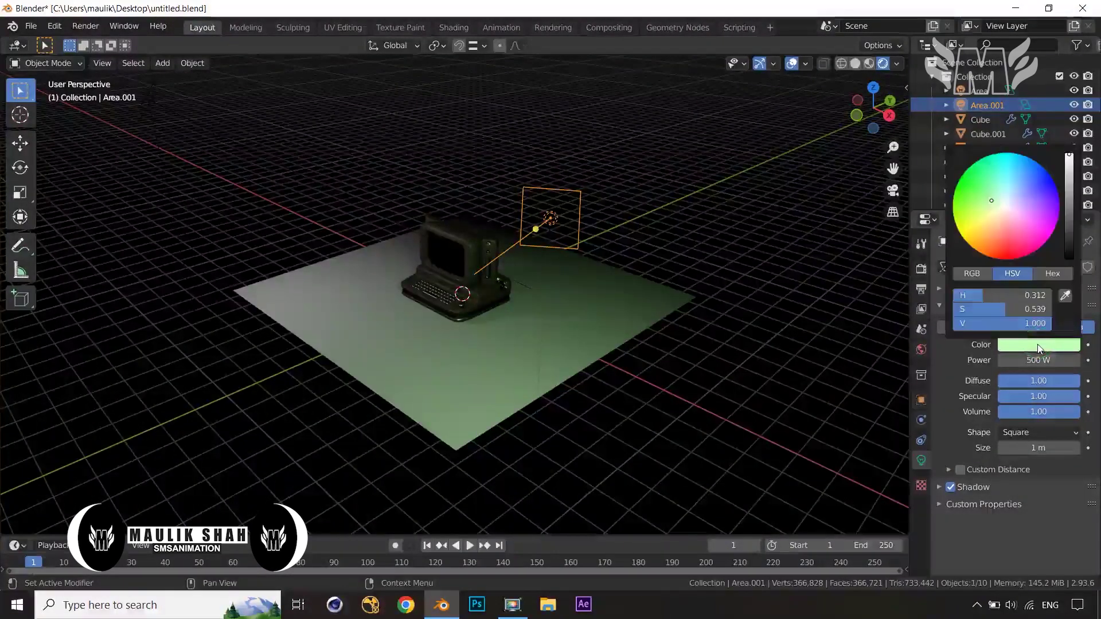
left_click(996, 205)
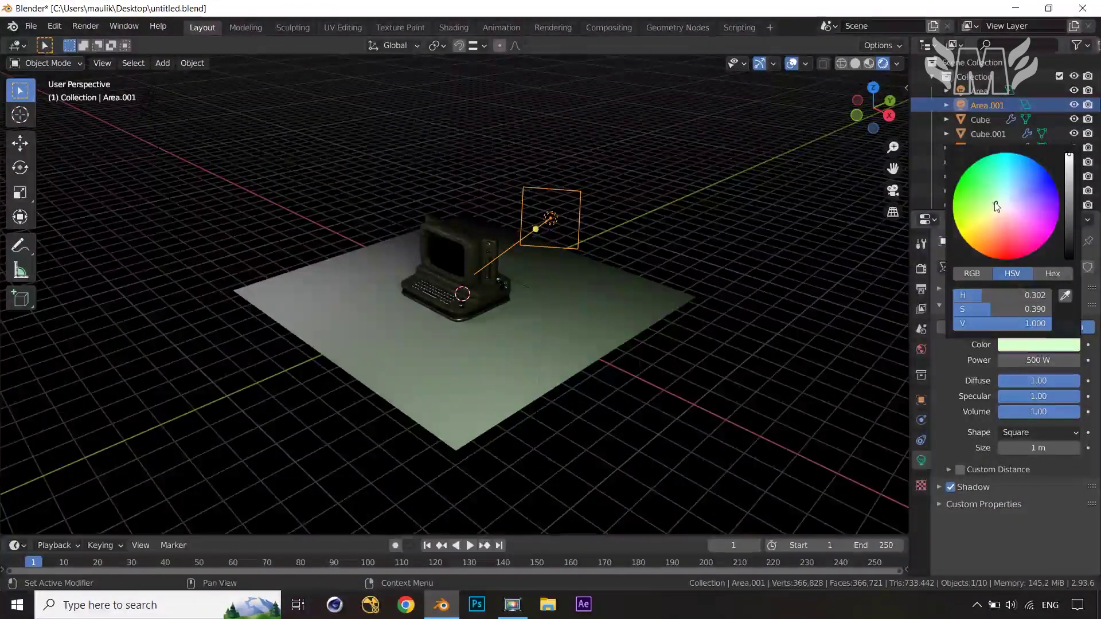
- Duplicate the green area light at the same height, place the copy behind the computer and aim it at the computer
middle_click_drag(709, 350, 705, 384)
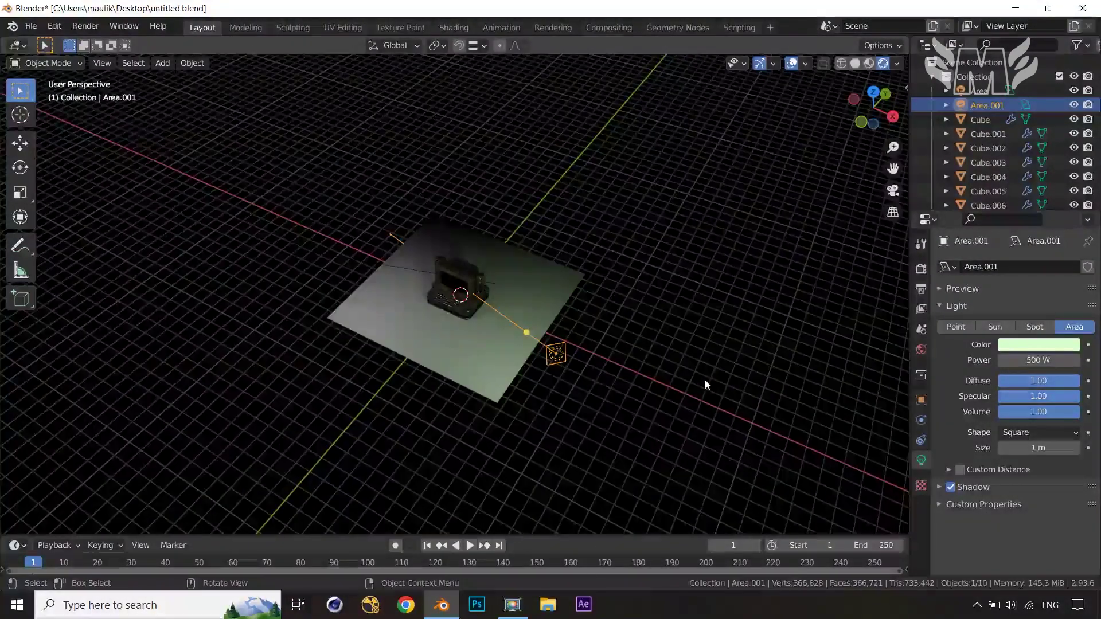
key("Home")
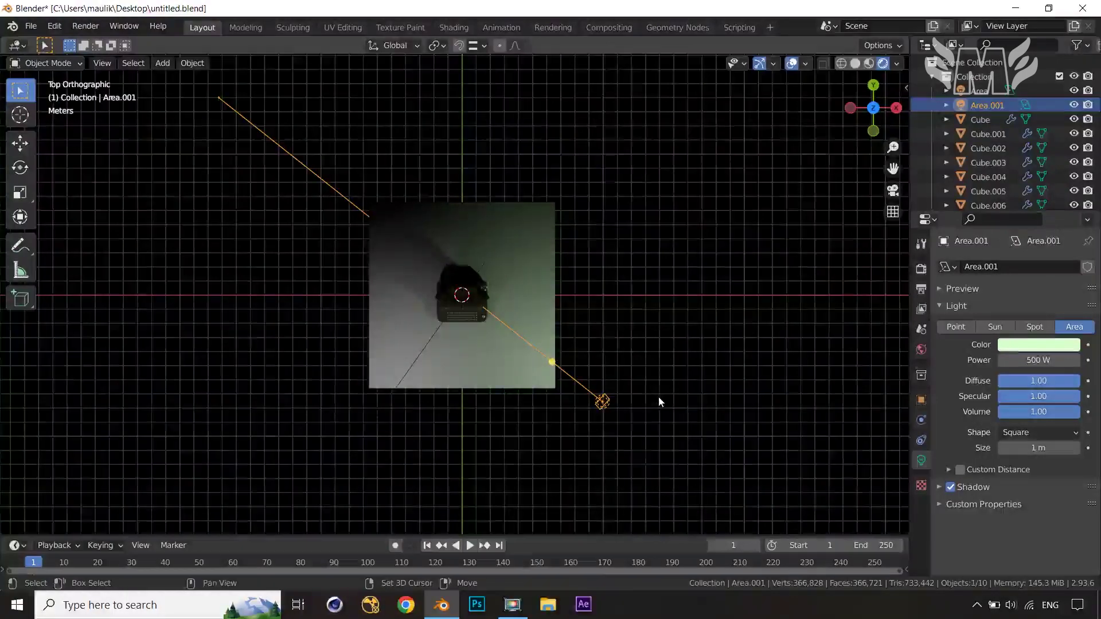
key("shift+d")
key("shift+z")
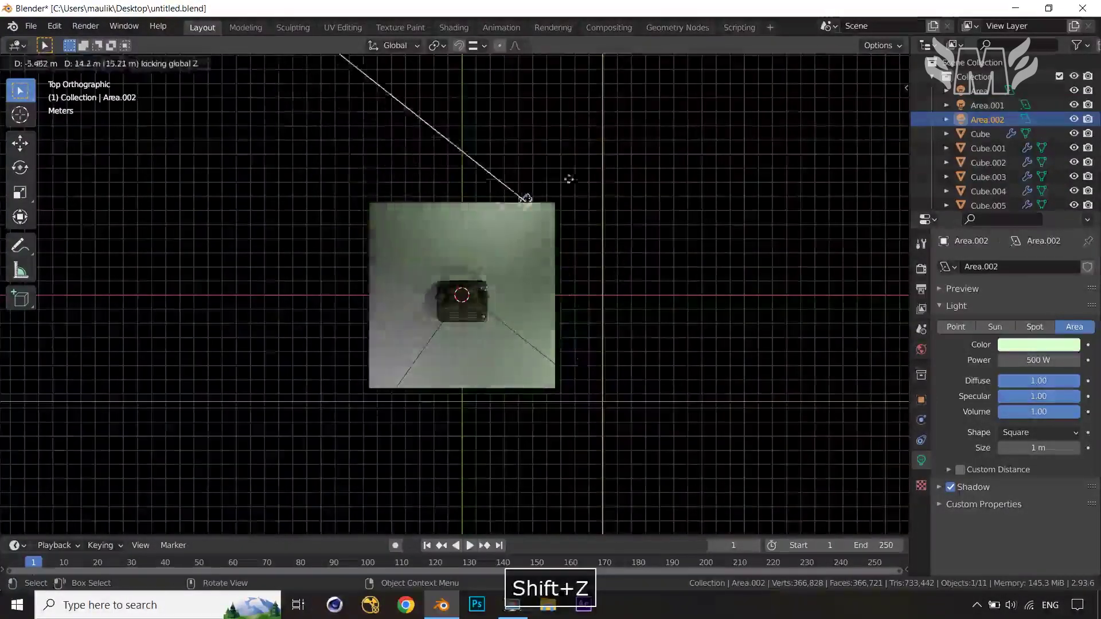
left_click(515, 126)
left_click_drag(409, 98, 461, 274)
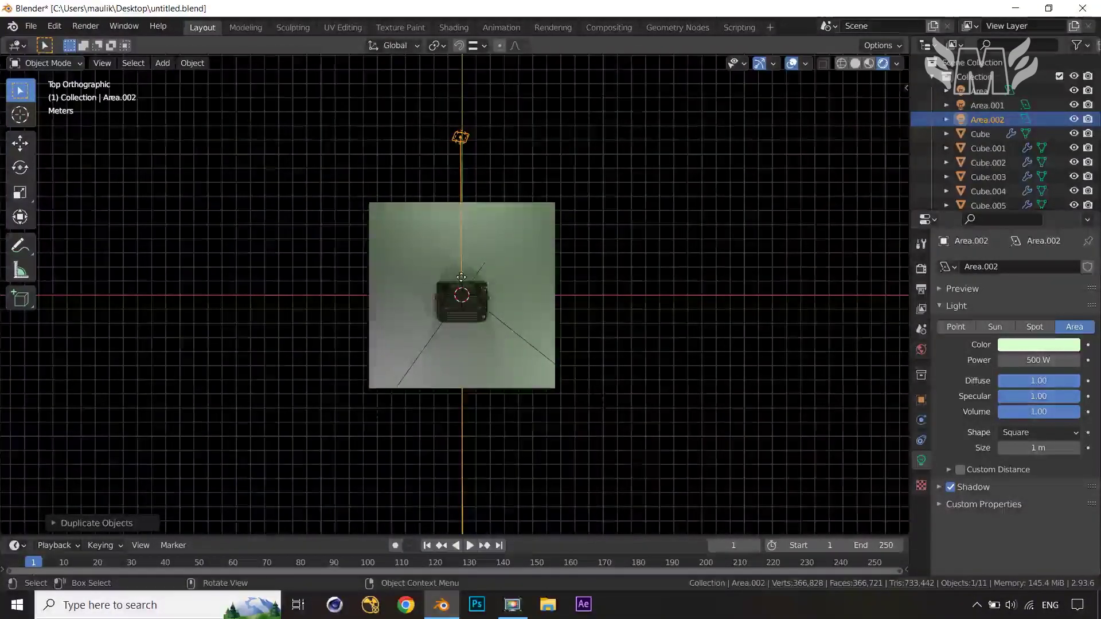
- Fine-tune the aim of the rear area light in side and front views, raising its direction towards the monitor
middle_click_drag(697, 353, 564, 223)
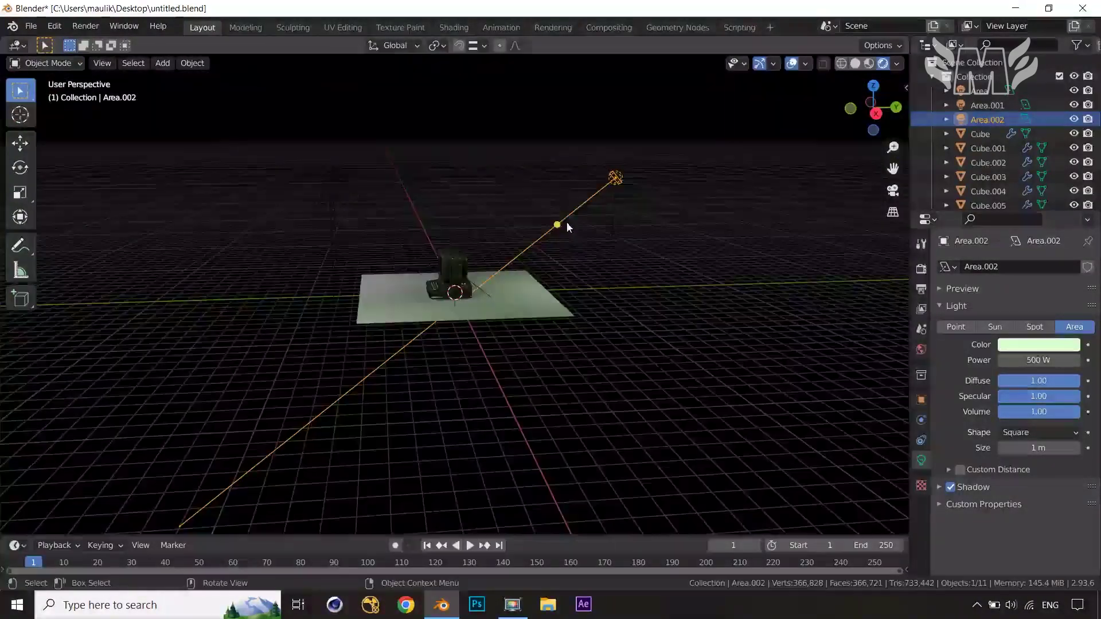
left_click_drag(556, 222, 546, 211)
middle_click_drag(552, 227, 474, 174)
left_click_drag(457, 183, 461, 188)
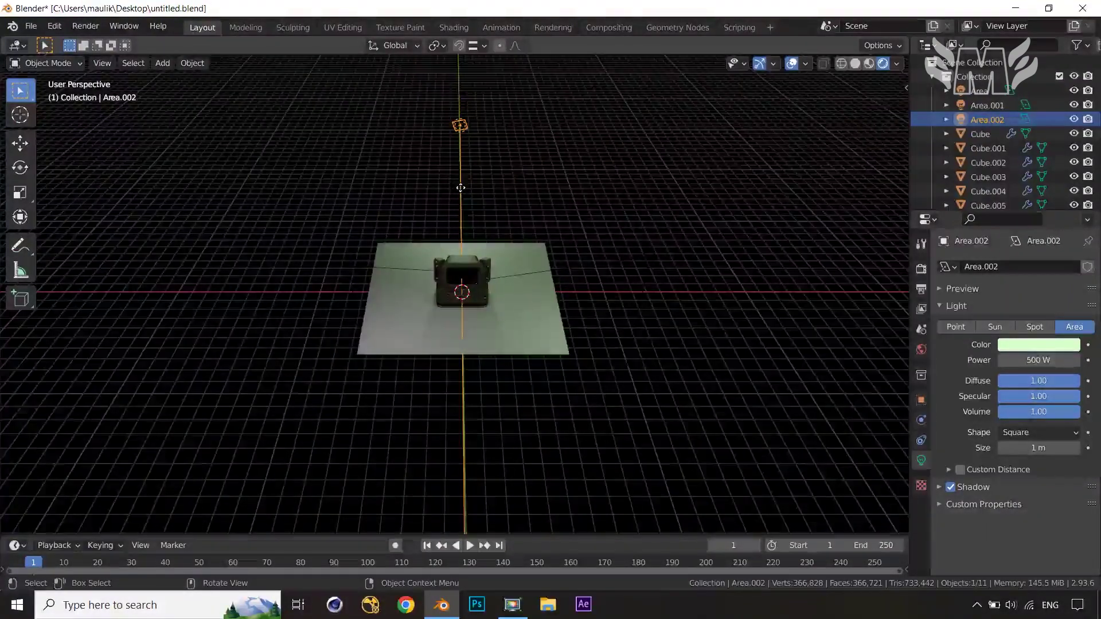
middle_click_drag(536, 216, 489, 208)
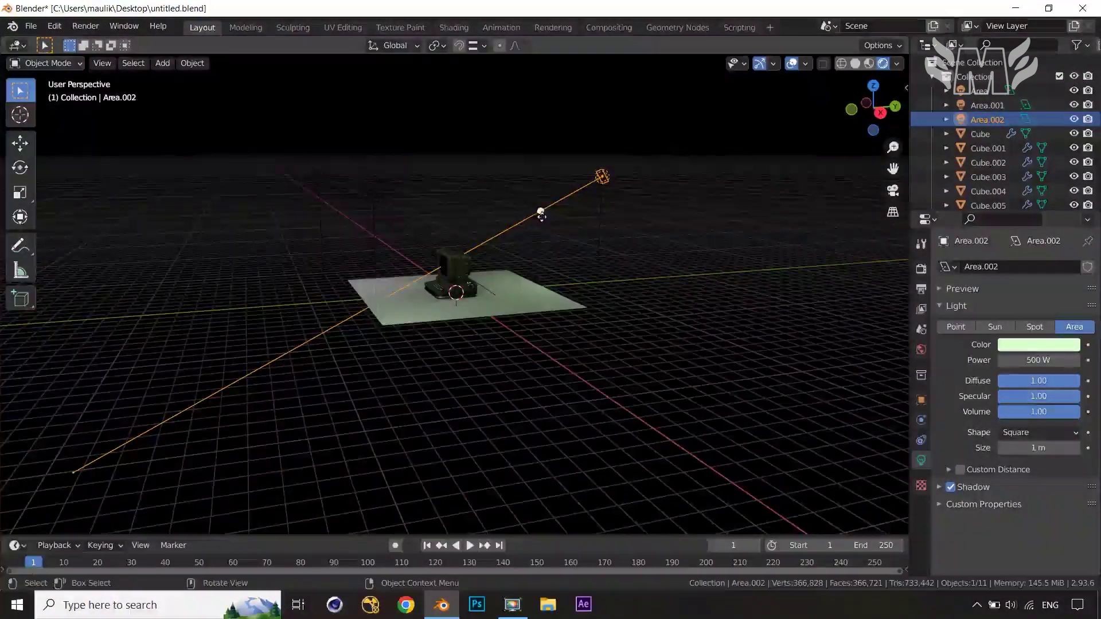
left_click_drag(538, 210, 537, 207)
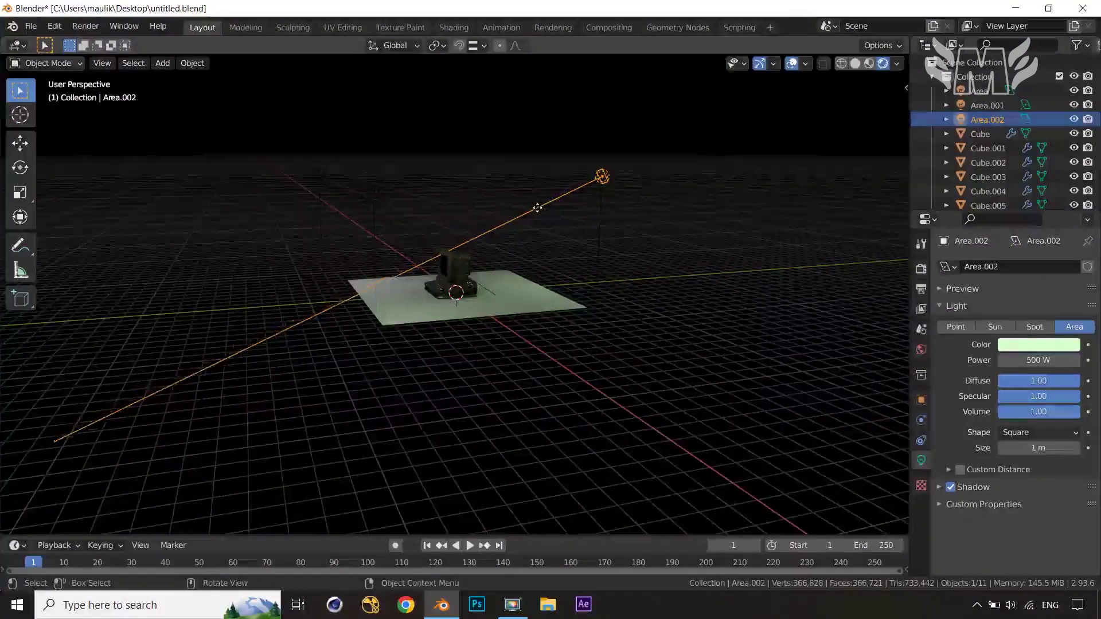
- Change the rear area light's colour to a pale blue and set its power to 700 W
middle_click_drag(539, 247, 659, 256)
left_click(1026, 345)
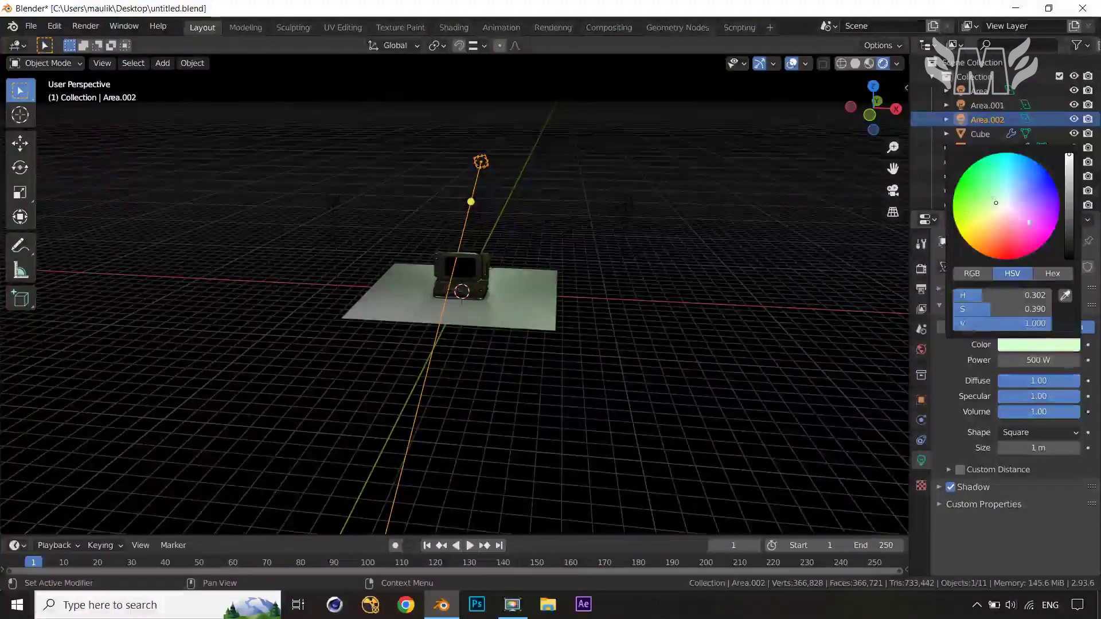
left_click(1012, 199)
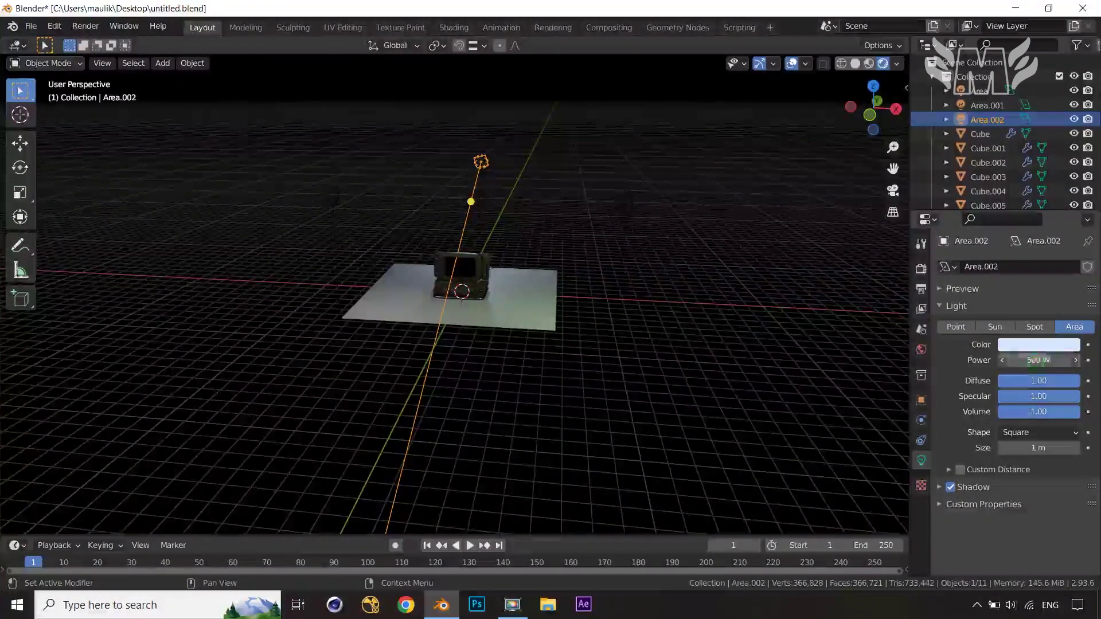
type("700")
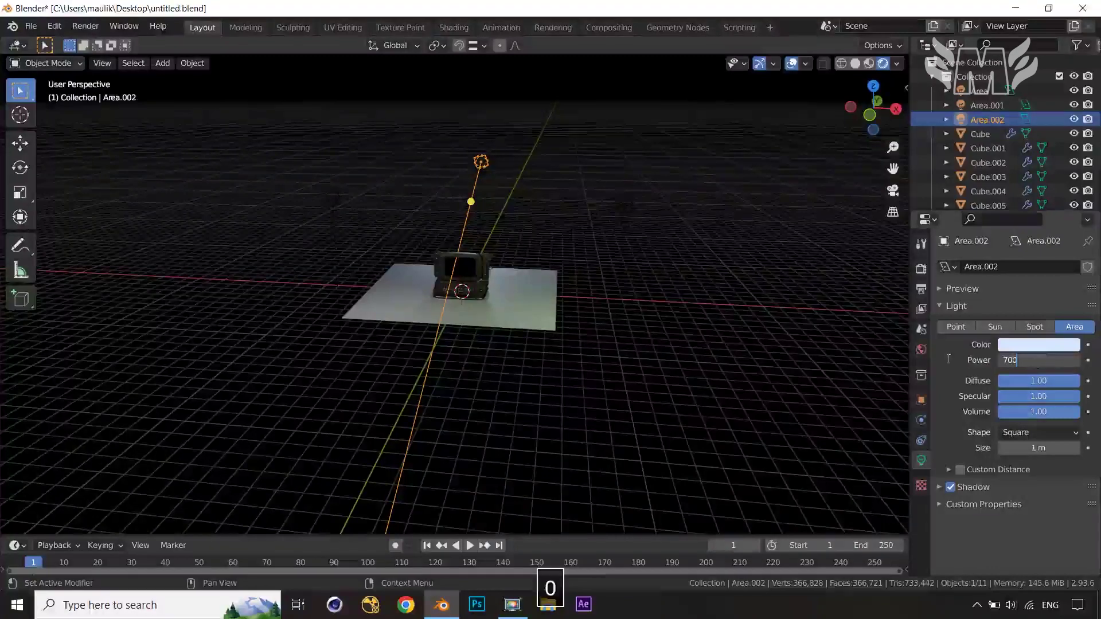
key("Return")
- Give the floor plane a material with the concrete_wall image texture as Base Color and check it around the computer
middle_click_drag(768, 329, 734, 373)
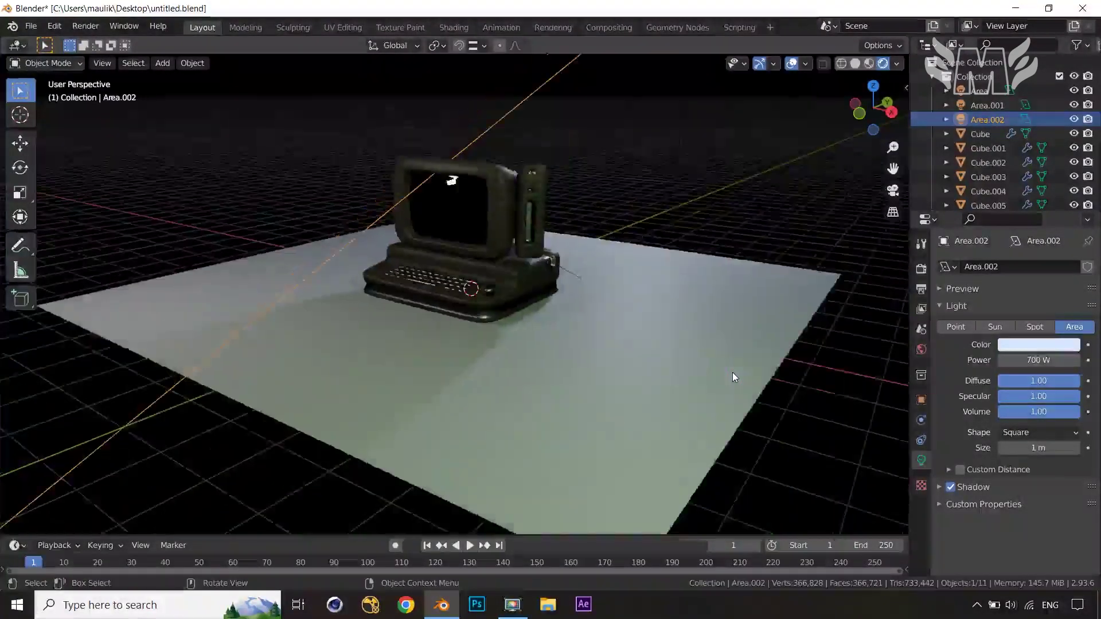
left_click(651, 416)
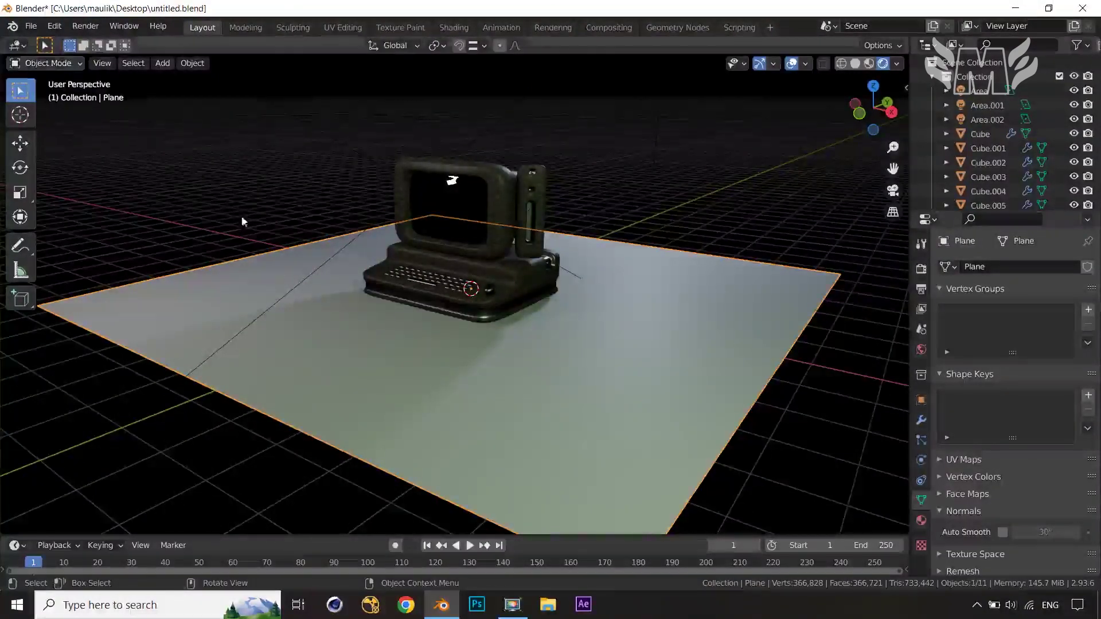
left_click(921, 520)
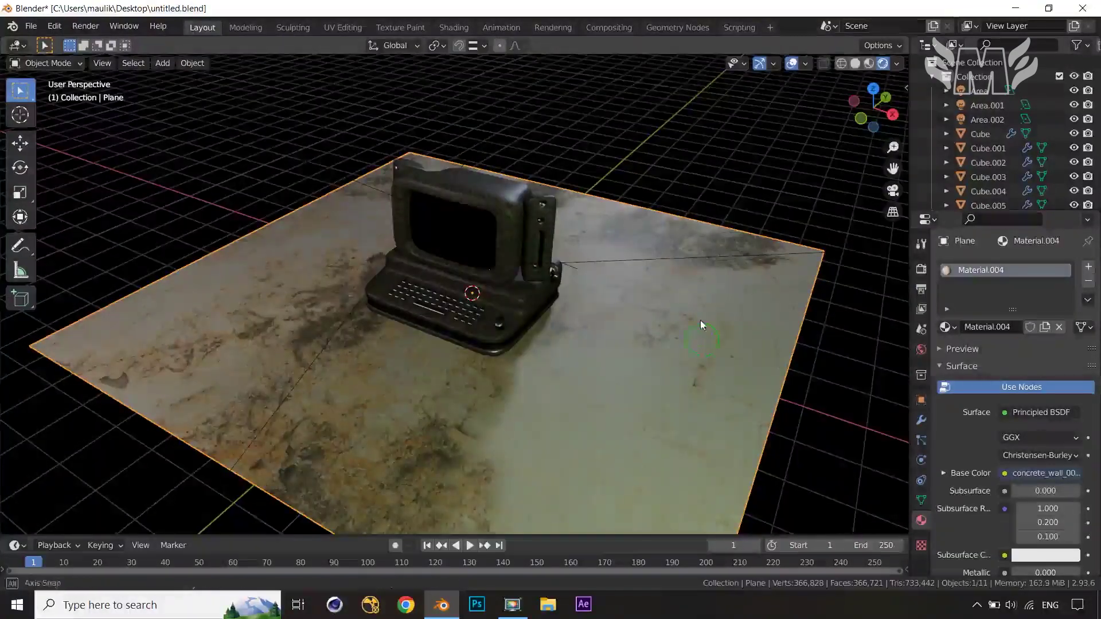
middle_click_drag(700, 320, 619, 325)
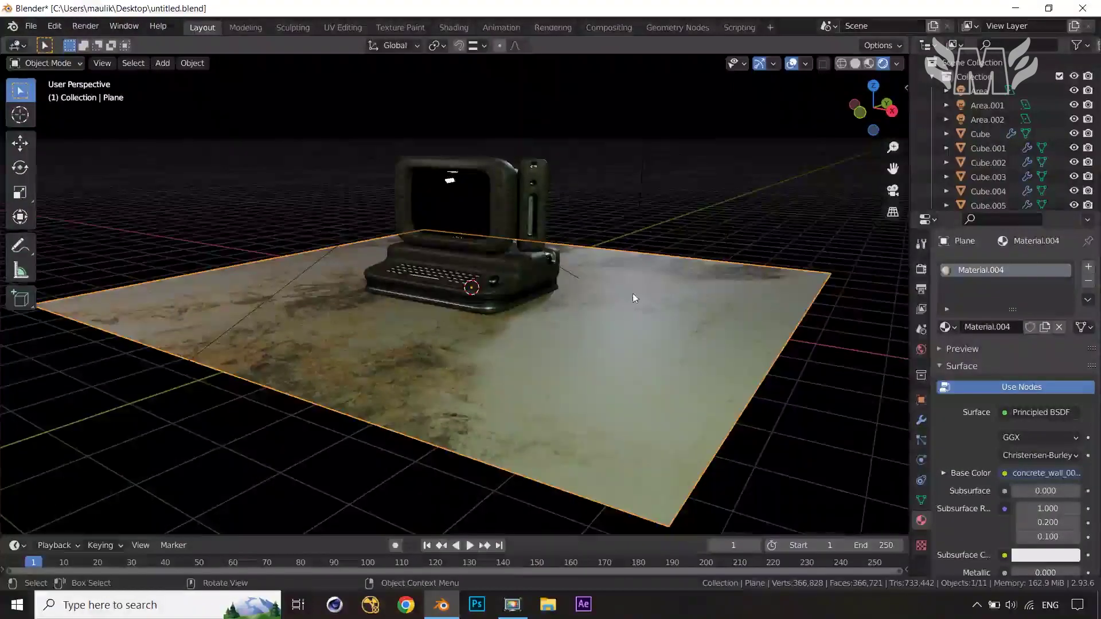
scroll(632, 294, "up", 3)
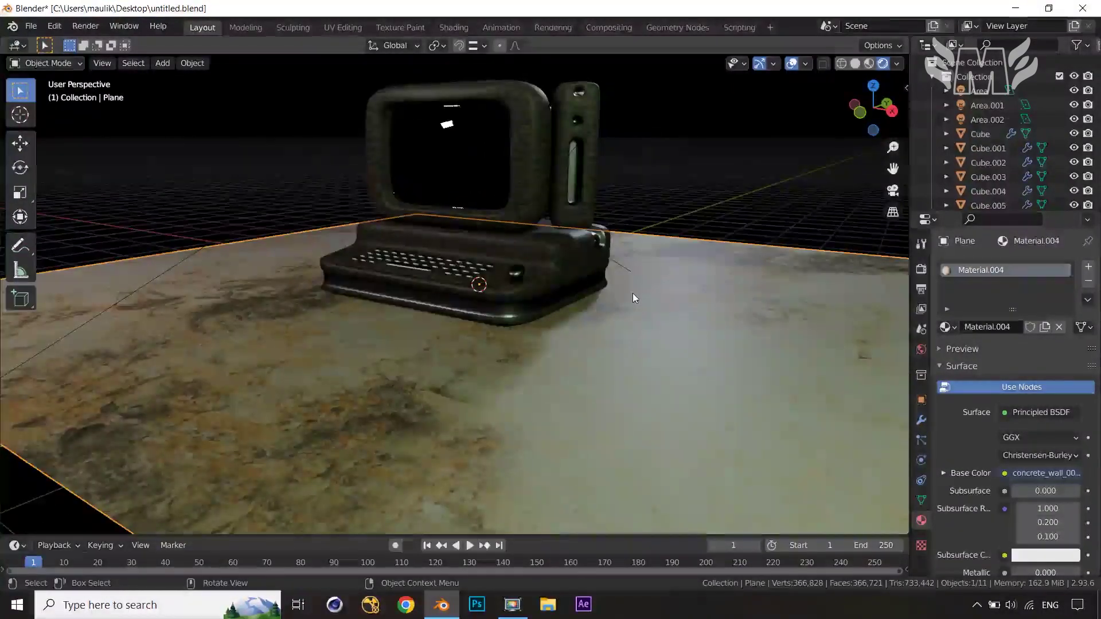
middle_click_drag(633, 295, 480, 198)
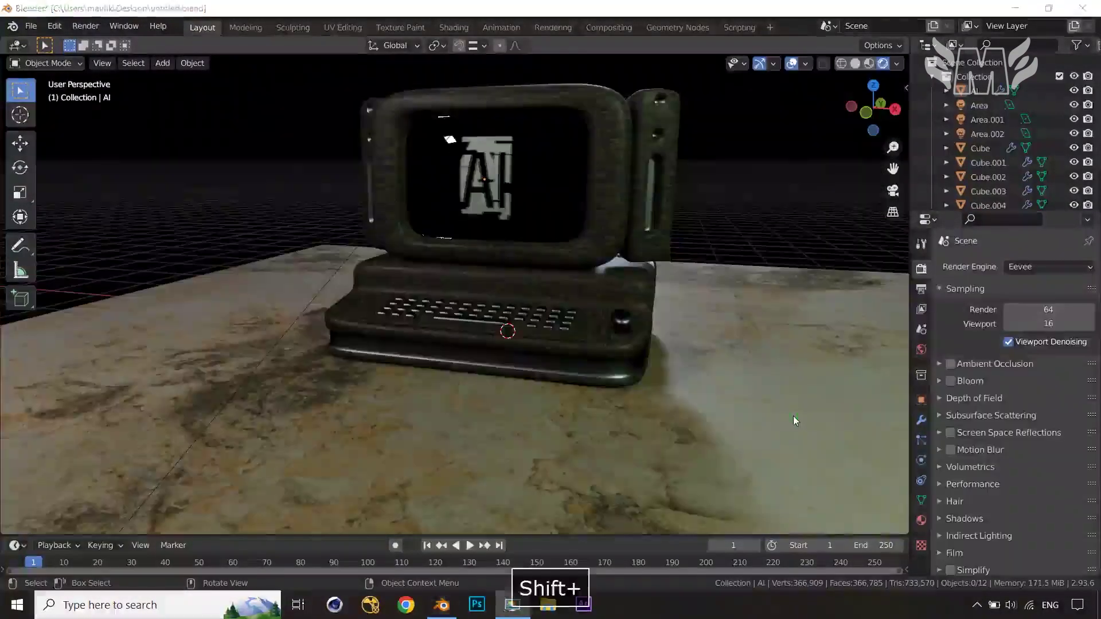
- Enable Ambient Occlusion in the Eevee render settings and set its factor to 5
middle_click_drag(793, 415, 768, 442)
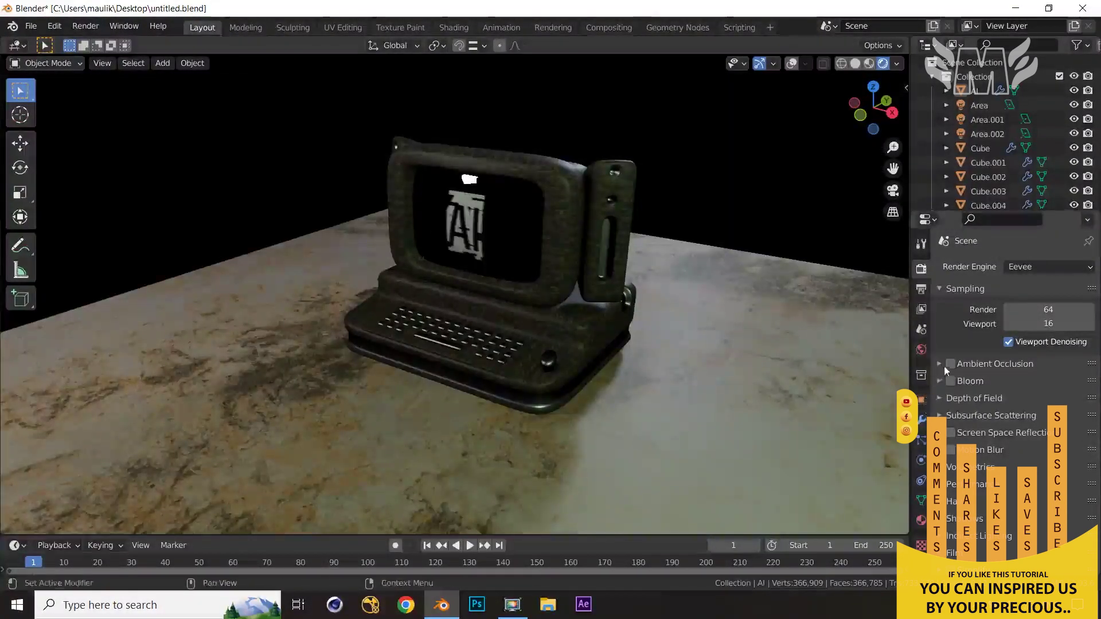
left_click(950, 364)
left_click(939, 364)
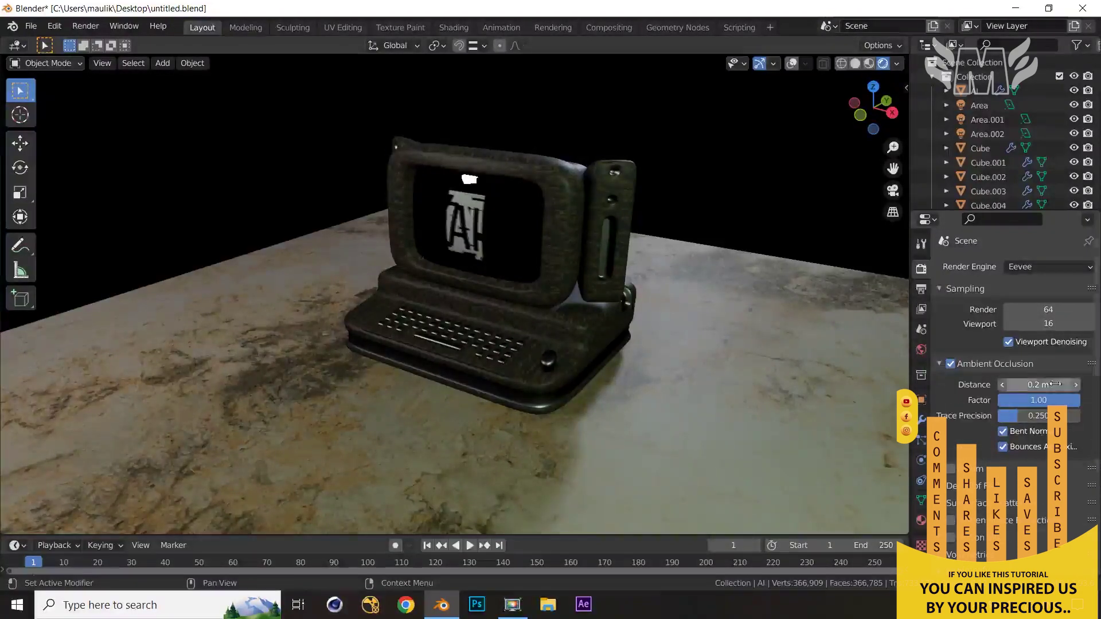
left_click(1038, 399)
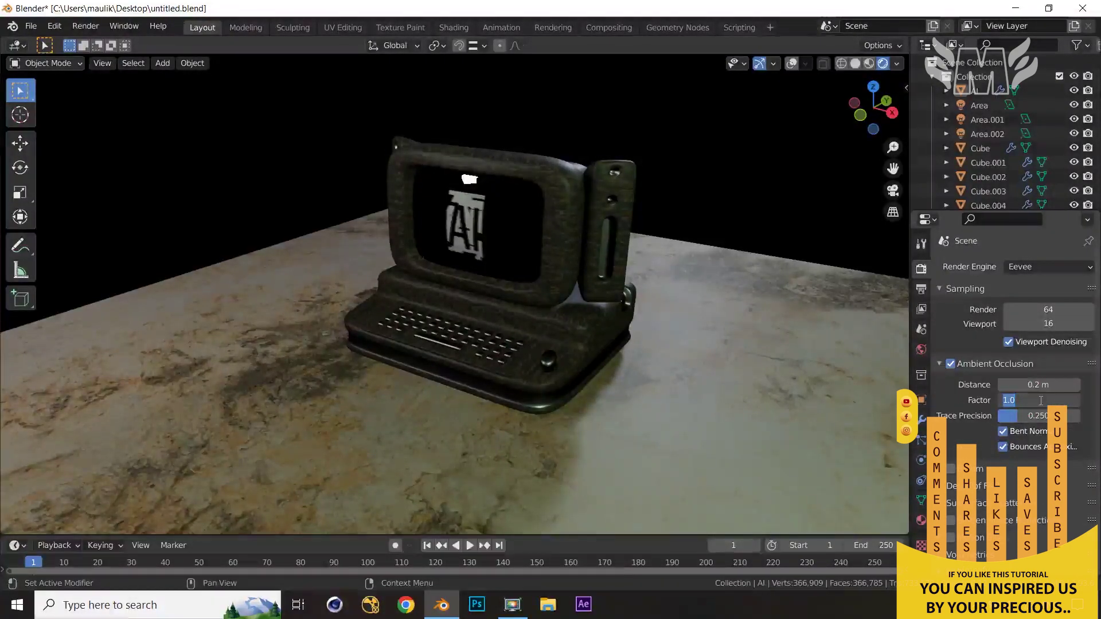
type("5")
key("Return")
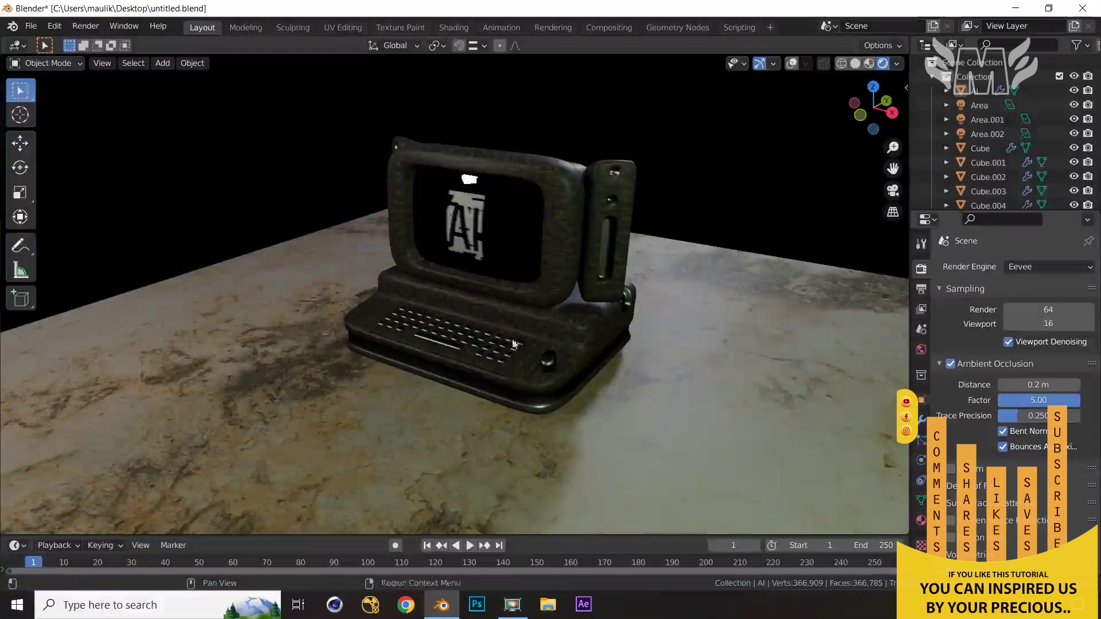
- Compare the computer's shading with Ambient Occlusion off and on, close up on the keyboard, leaving it enabled
left_click(949, 363)
left_click(949, 363)
left_click(949, 364)
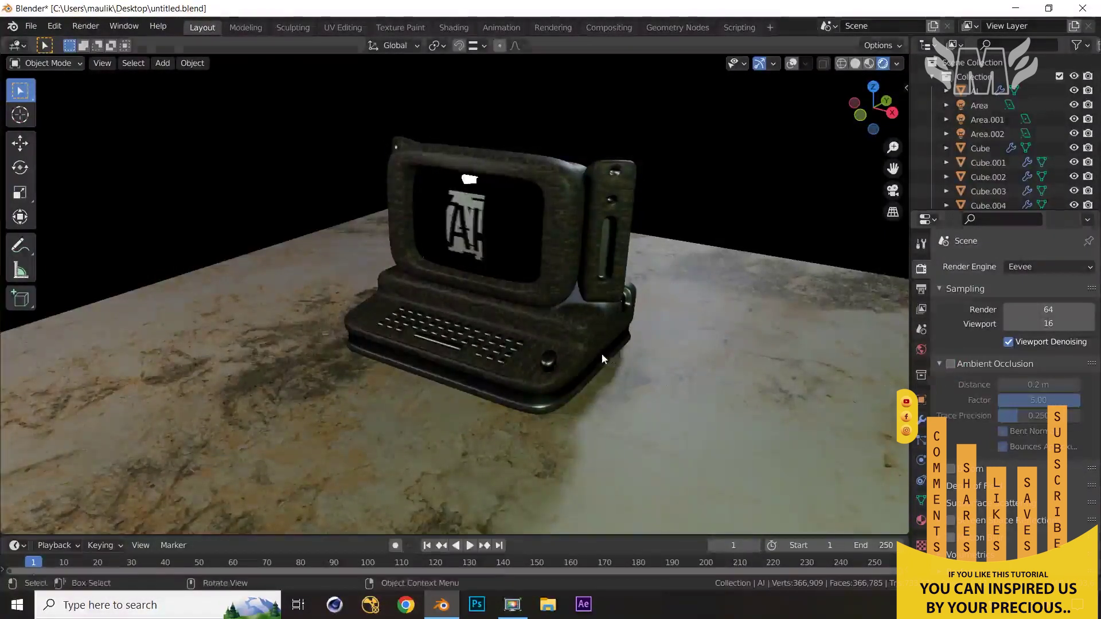
scroll(601, 359, "up", 5)
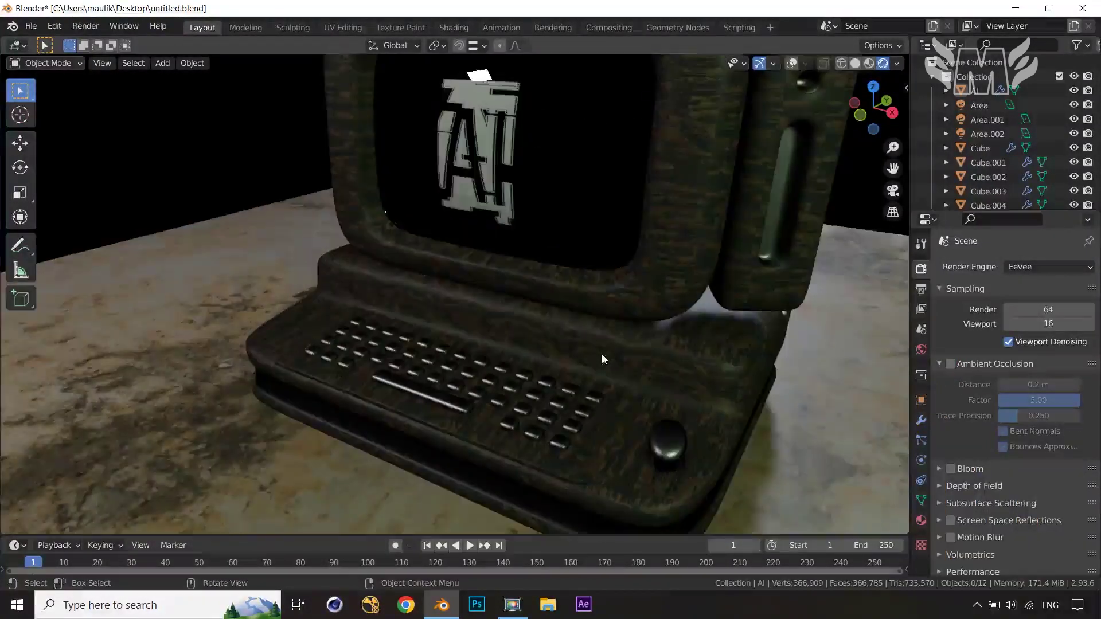
left_click(950, 363)
left_click(950, 364)
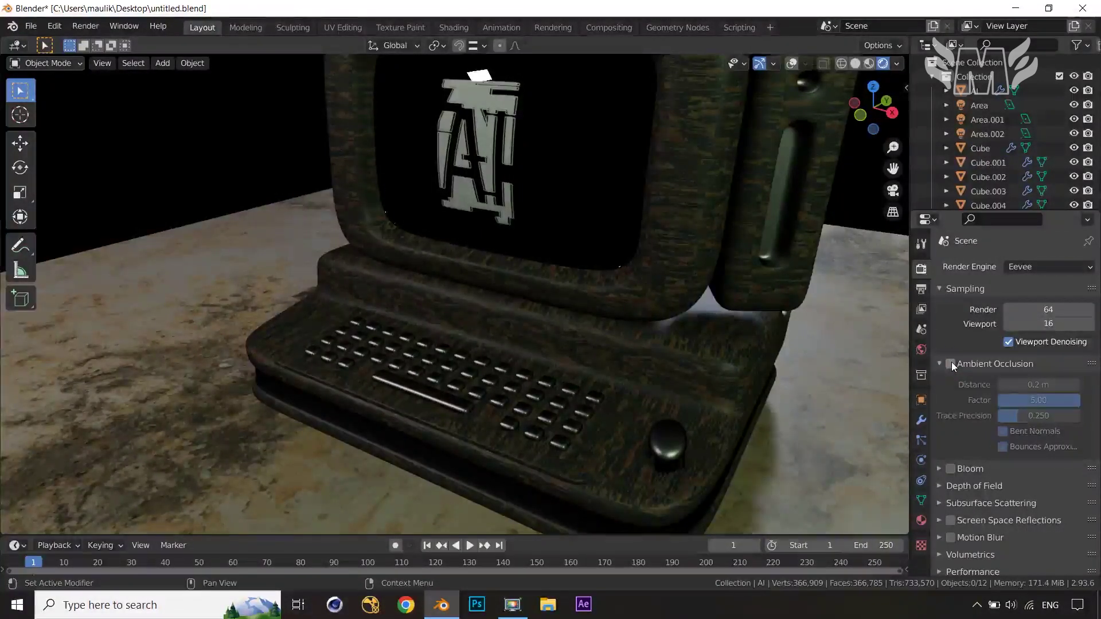
left_click(950, 364)
left_click(950, 363)
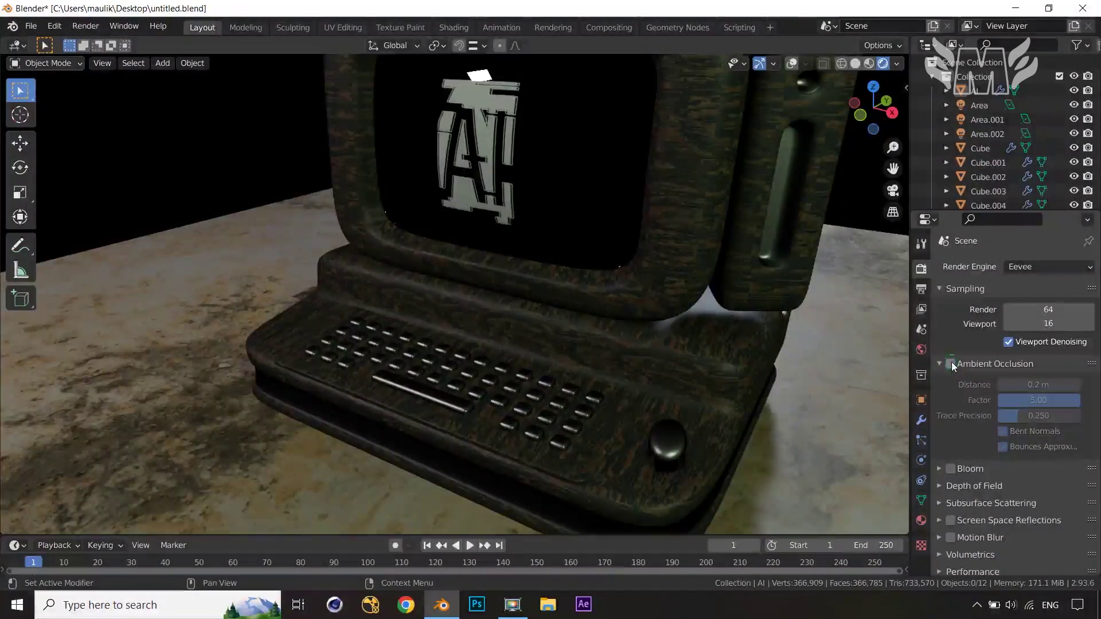
left_click(950, 363)
- Set the Ambient Occlusion factor to 7 and raise its distance to about 0.73 m
left_click(1030, 399)
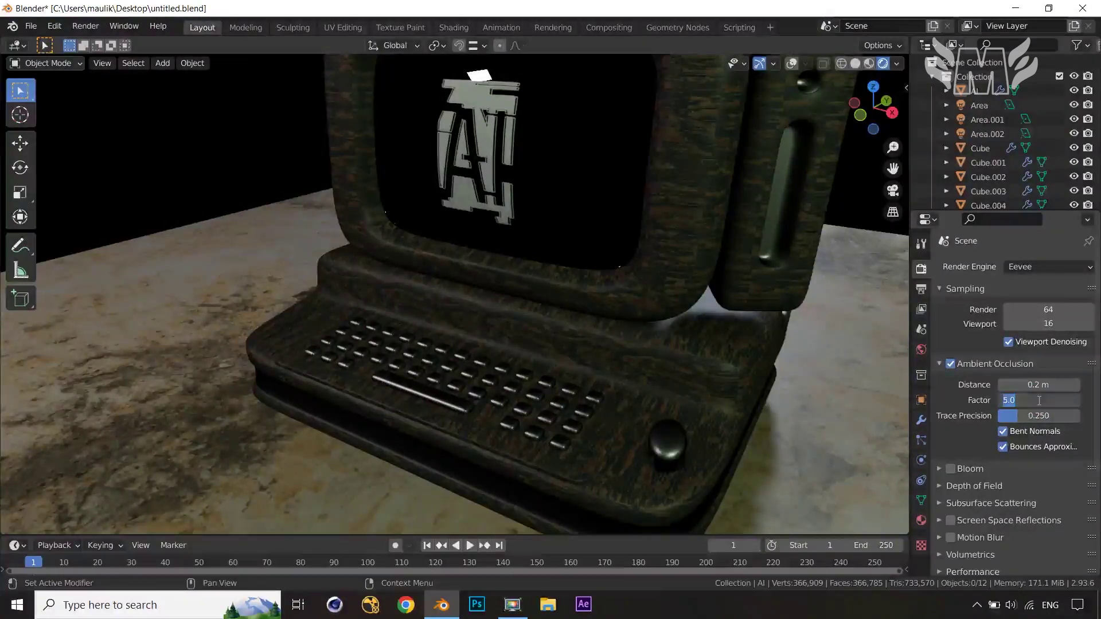
type("7")
key("Return")
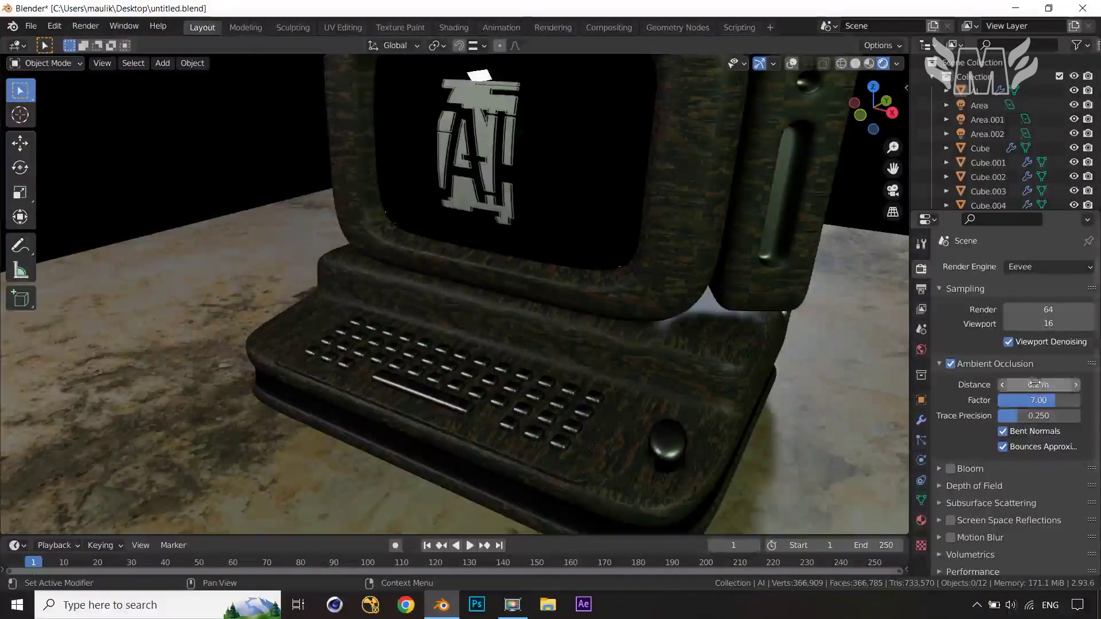
mouse_move(1038, 385)
left_mouse_down()
mouse_move(1060, 385)
mouse_move(1044, 384)
left_mouse_up()
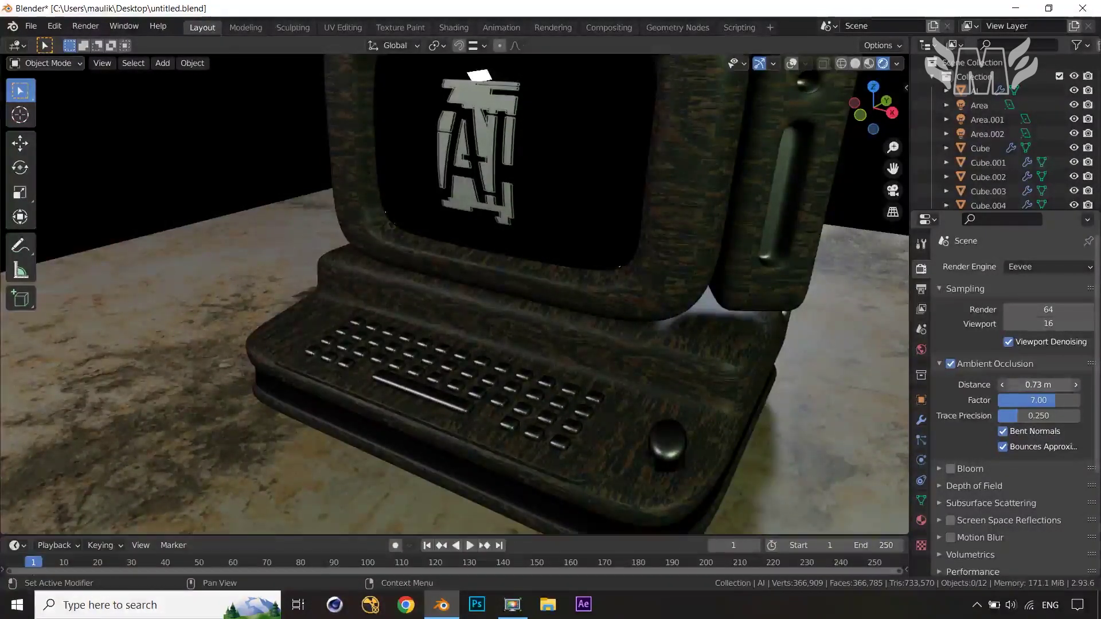
- Enable Screen Space Reflections in the Eevee render settings and expand its options
left_click(939, 365)
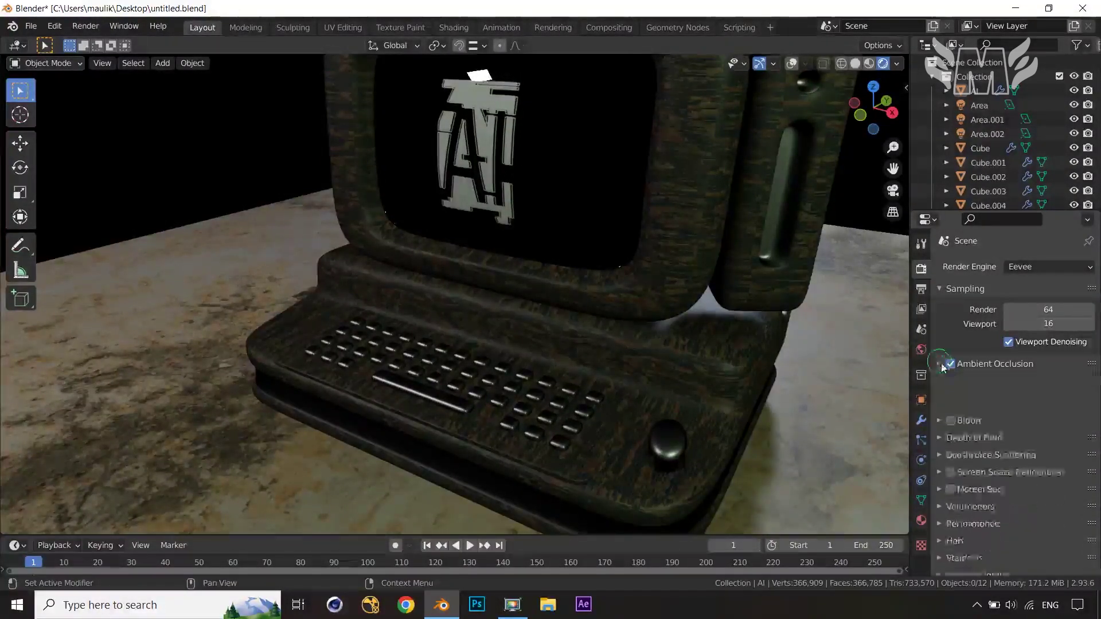
left_click(951, 433)
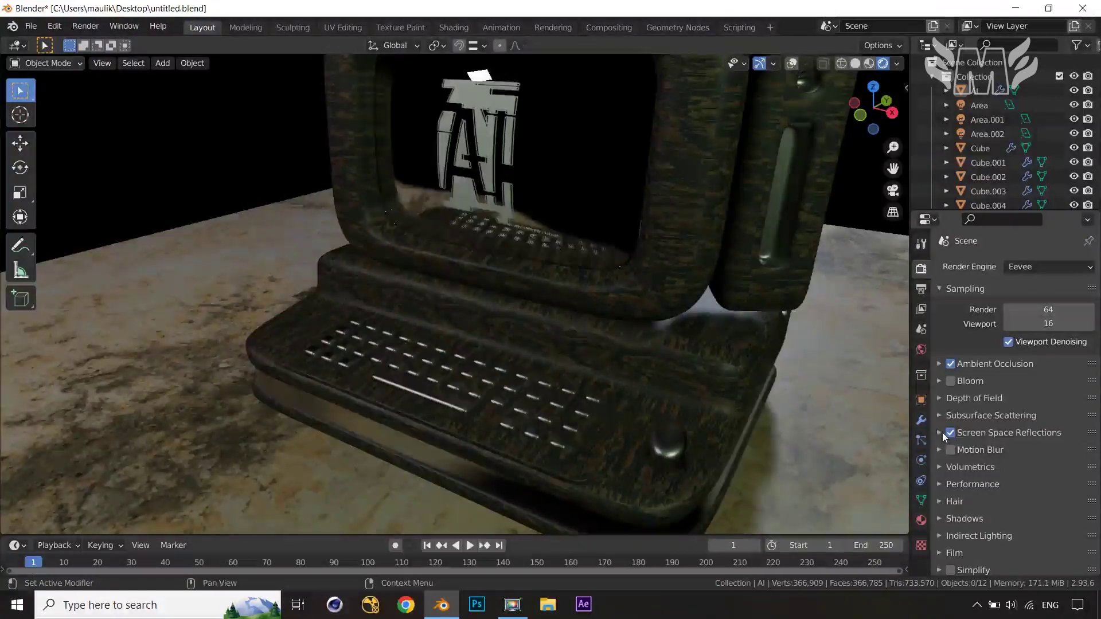
left_click(940, 433)
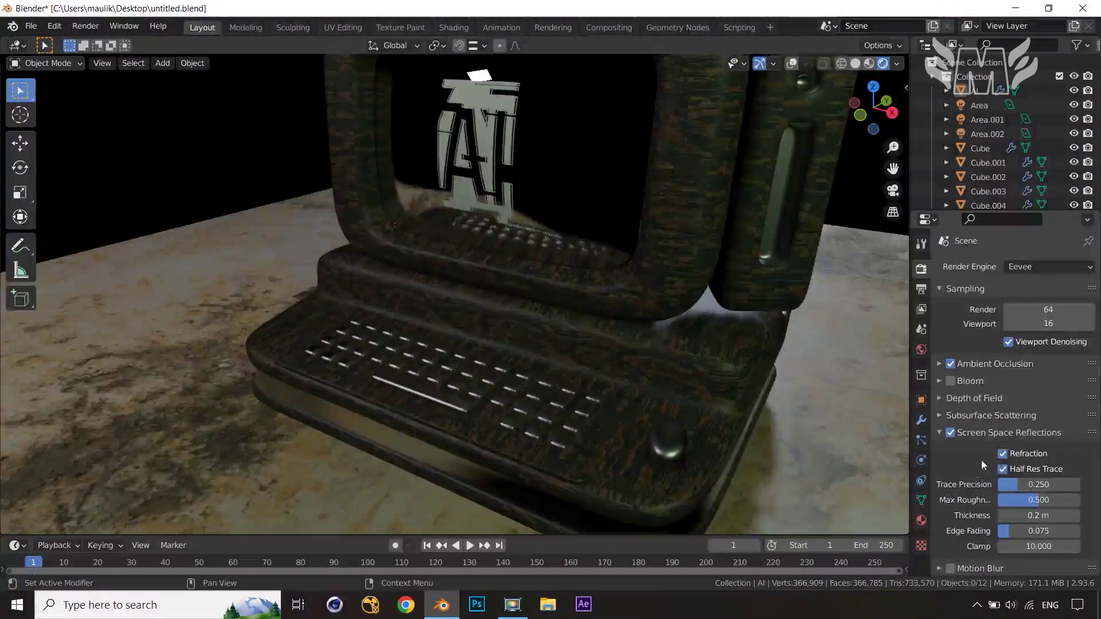
- Add a camera to the scene and set up a view showing the whole computer on its floor
scroll(875, 384, "down", 5)
middle_click_drag(848, 387, 769, 399)
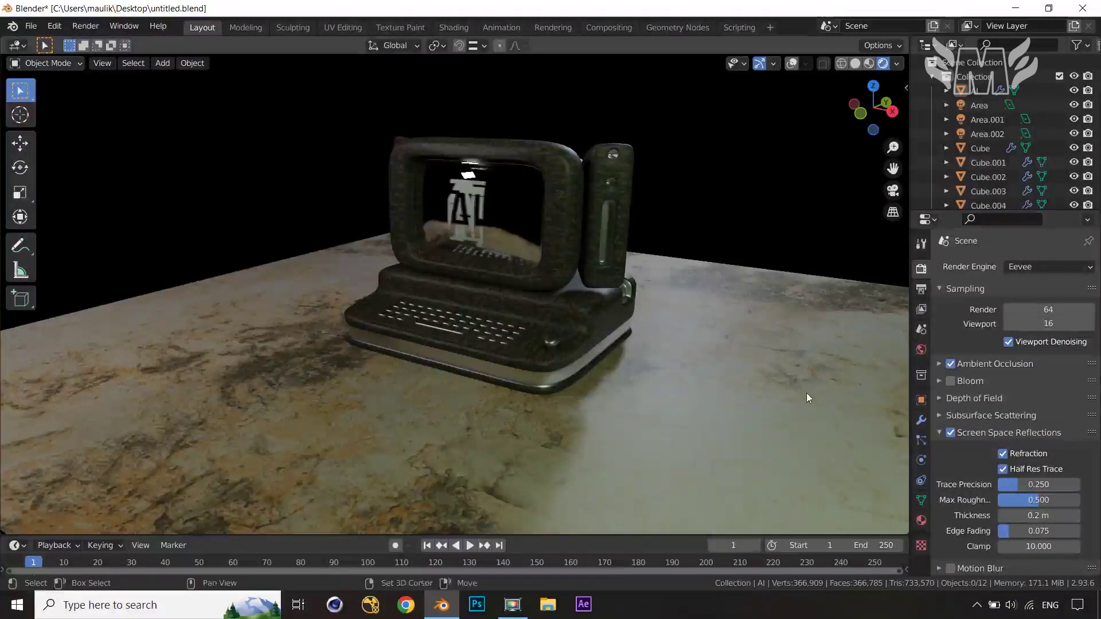
key("shift+a")
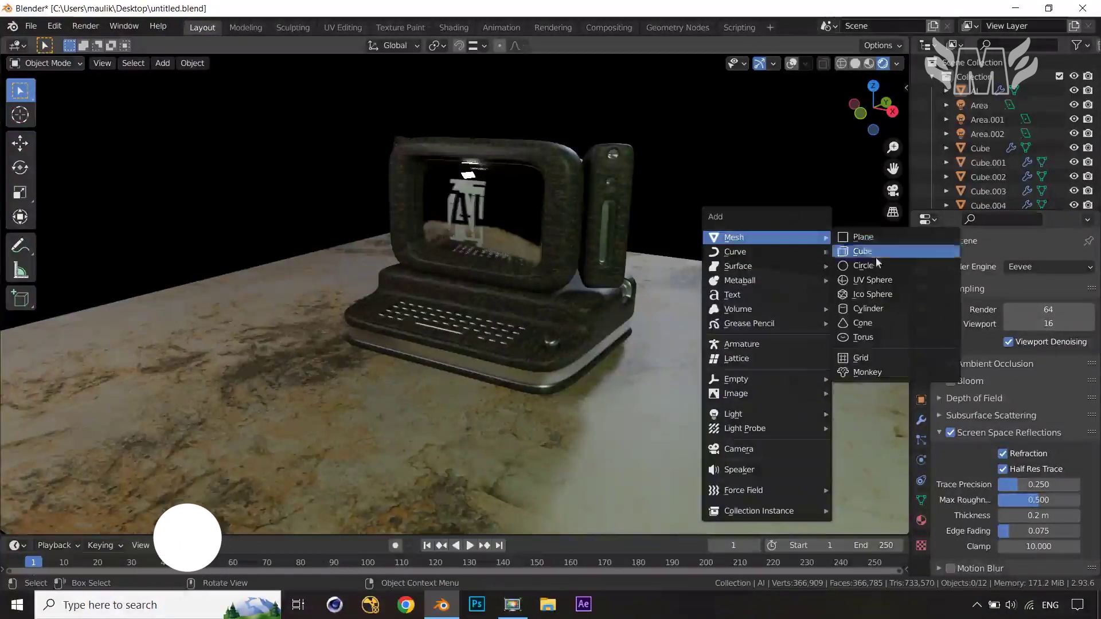
left_click(765, 449)
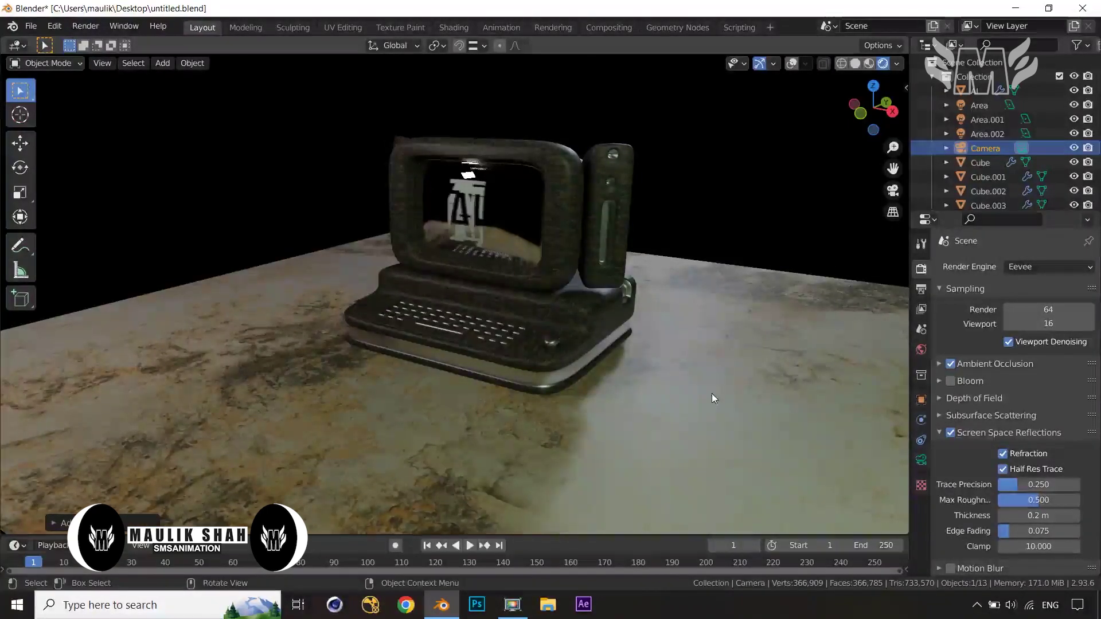
middle_click_drag(711, 402, 708, 409)
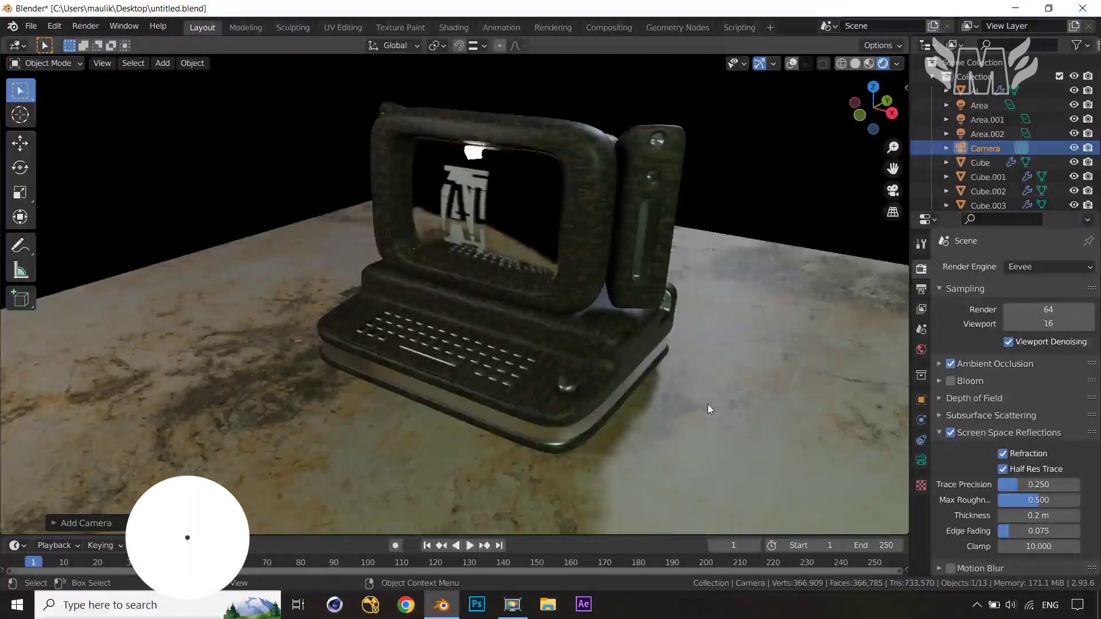
- Change the Area.001 light's colour to a more saturated green
left_click(988, 120)
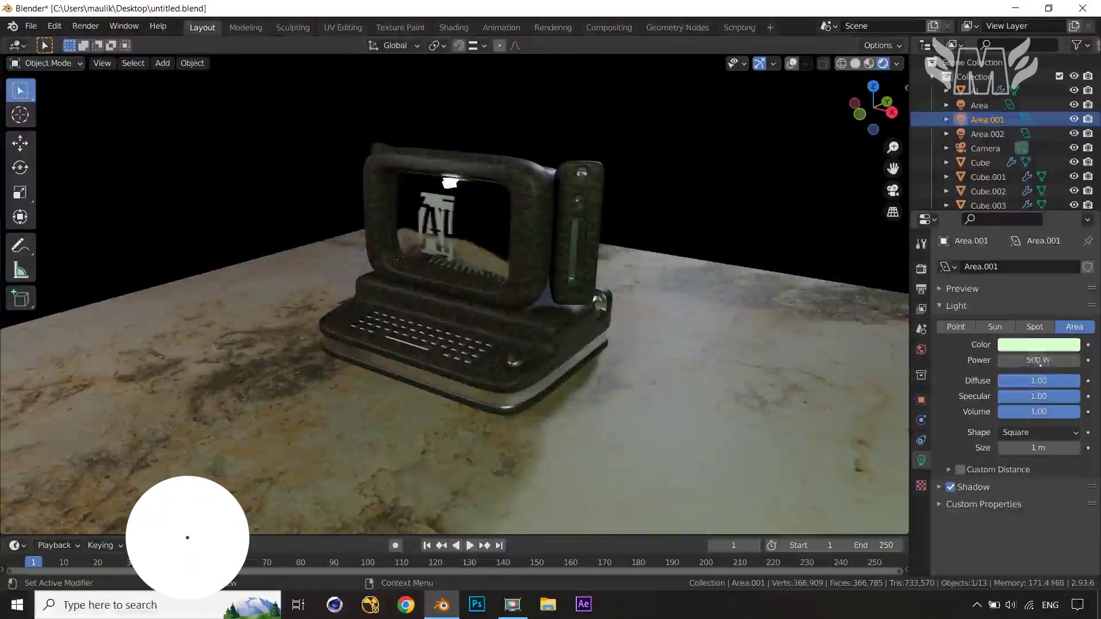
left_click(1034, 345)
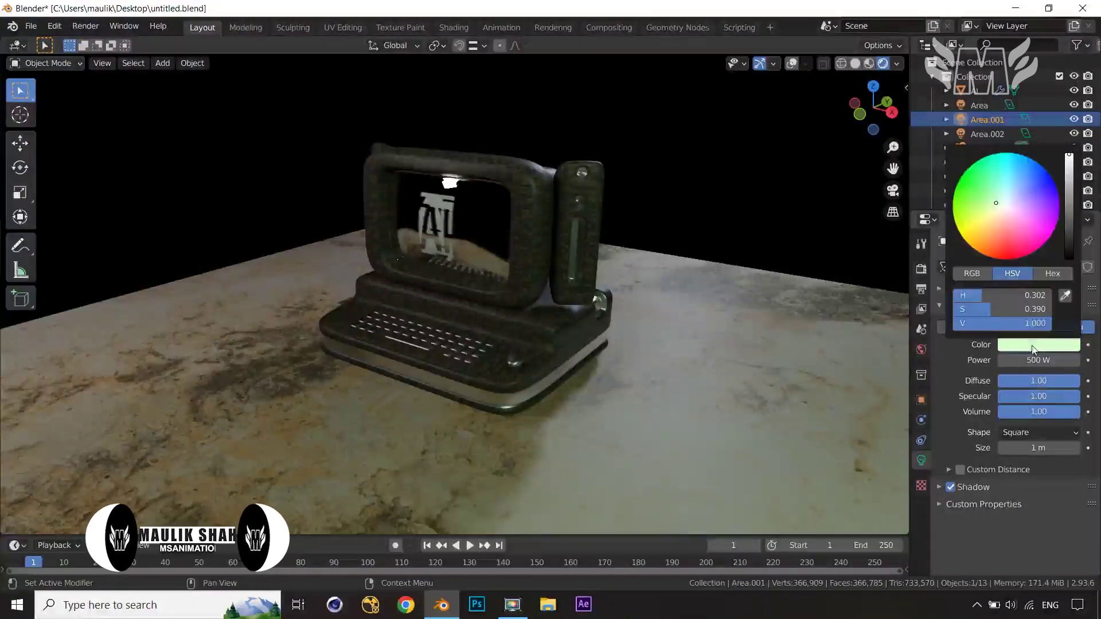
left_click(986, 197)
left_click(794, 198)
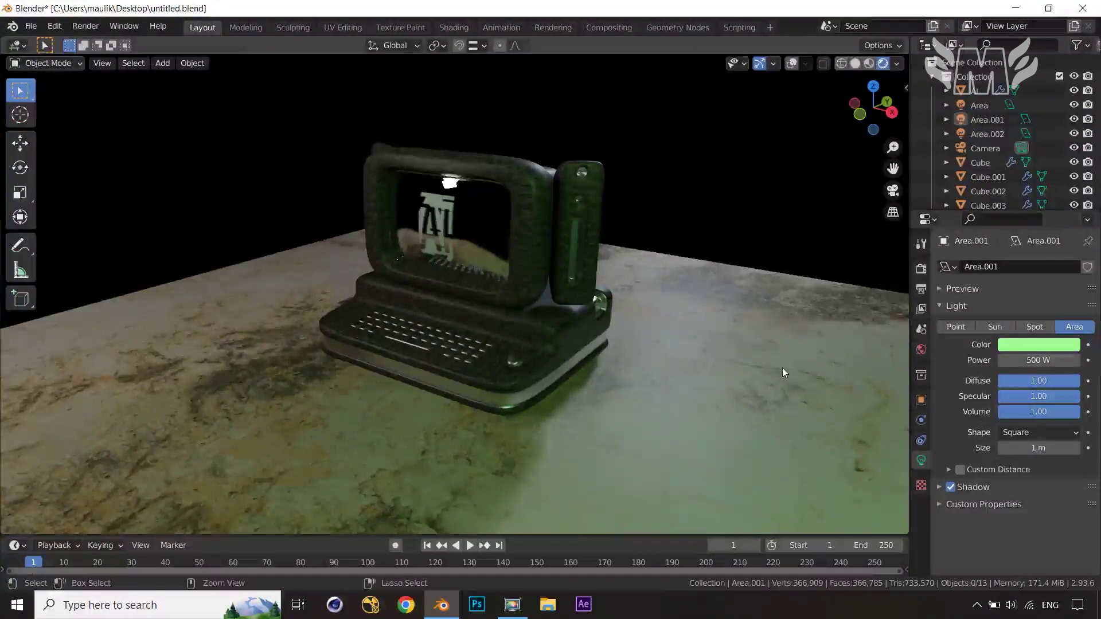
- Align the camera to the current view, show the viewport overlays and pull the camera back along its local Z axis to frame the whole computer
key("ctrl+alt+KP_0")
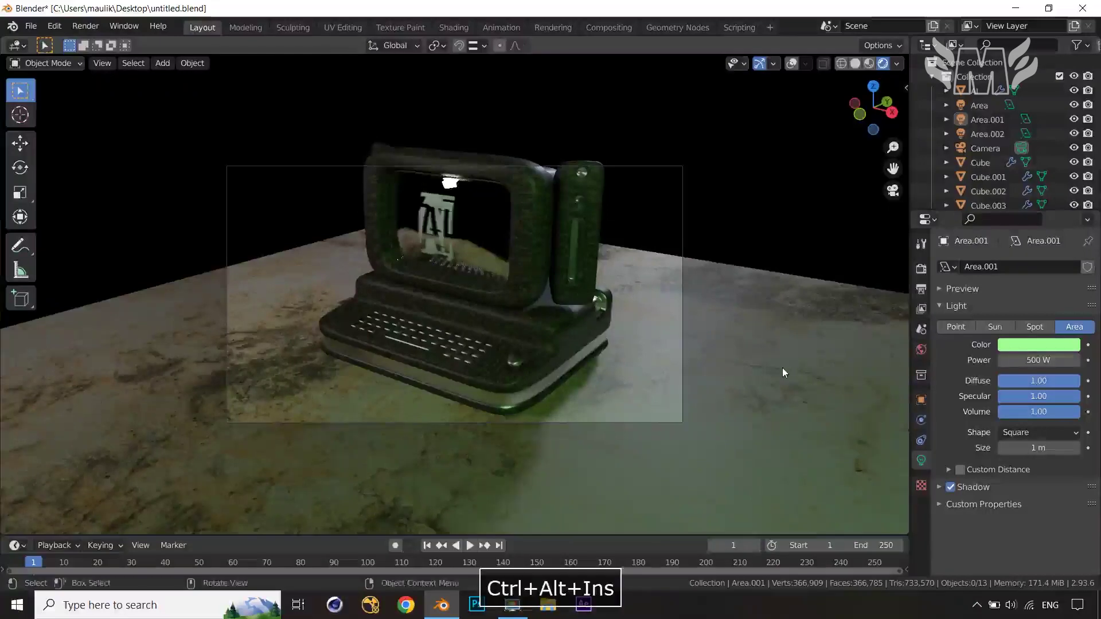
left_click(683, 319)
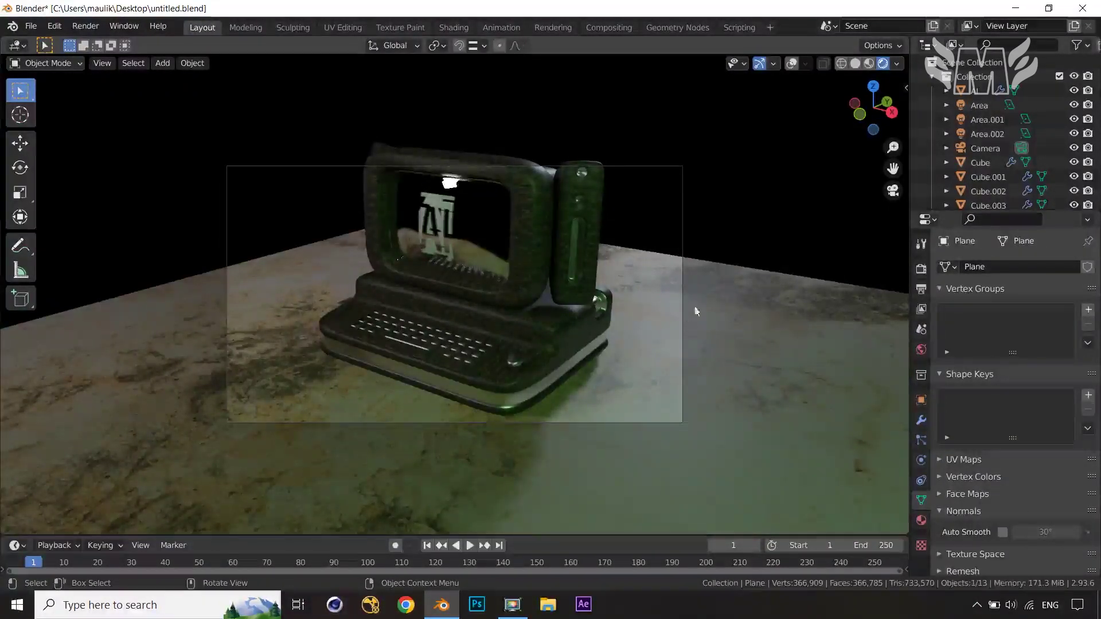
left_click(792, 63)
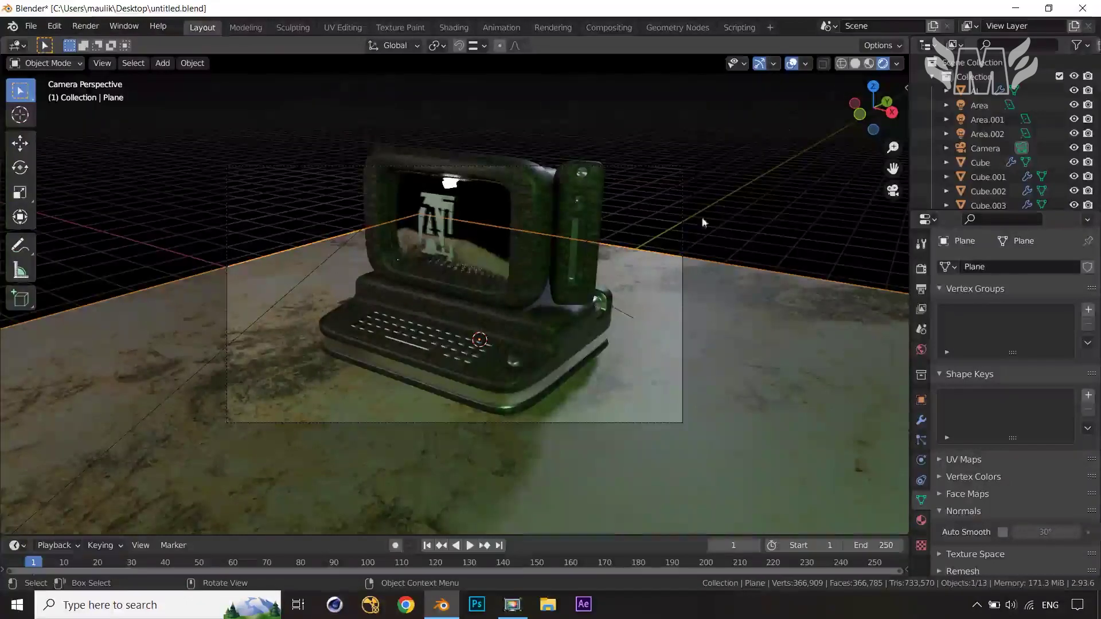
left_click(682, 284)
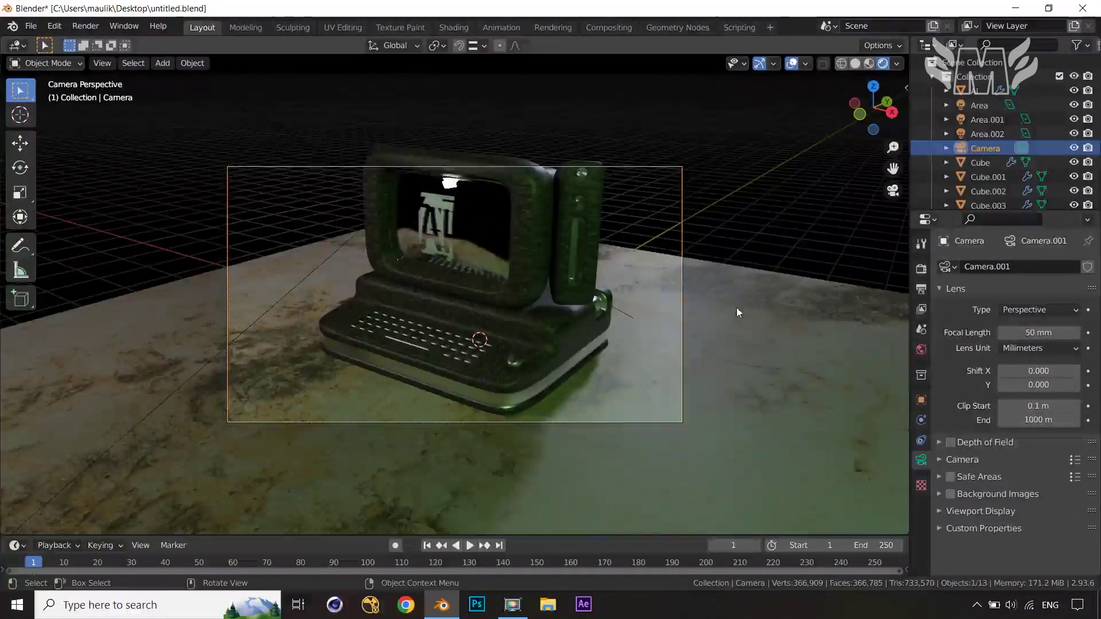
key("g")
key("z")
key("z")
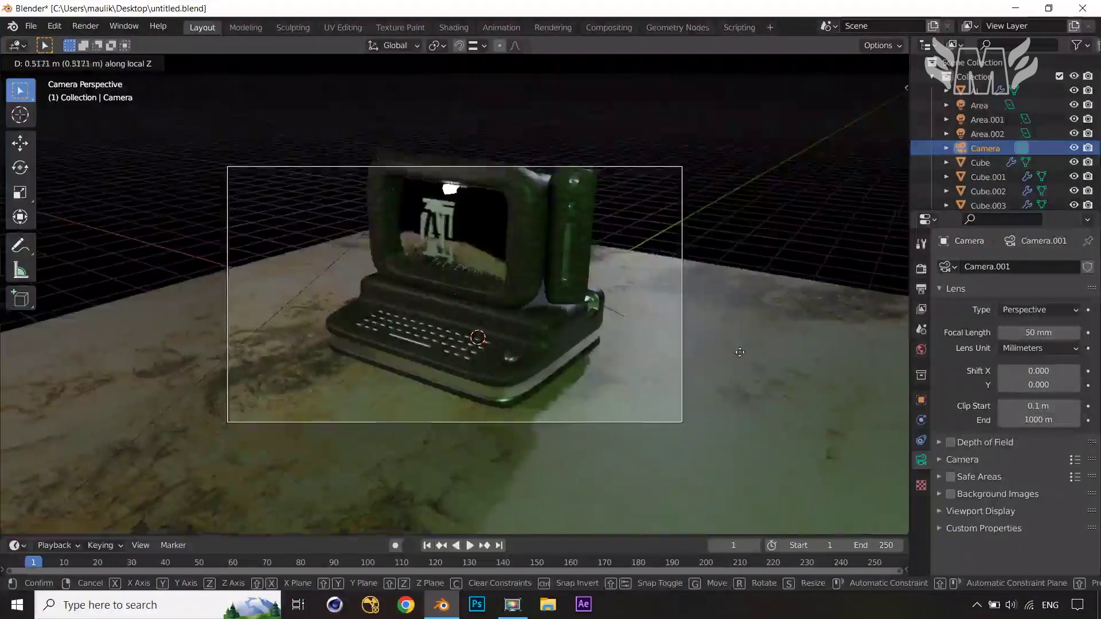
left_click(740, 398)
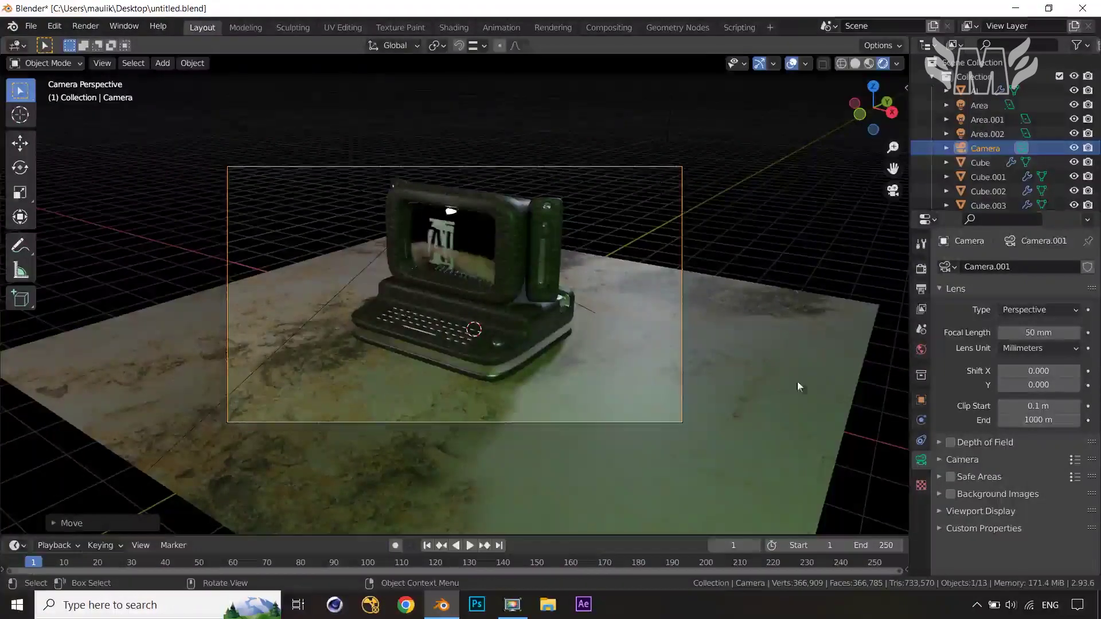
- Set the camera's focal length to 105 mm
left_click(1035, 333)
type("10")
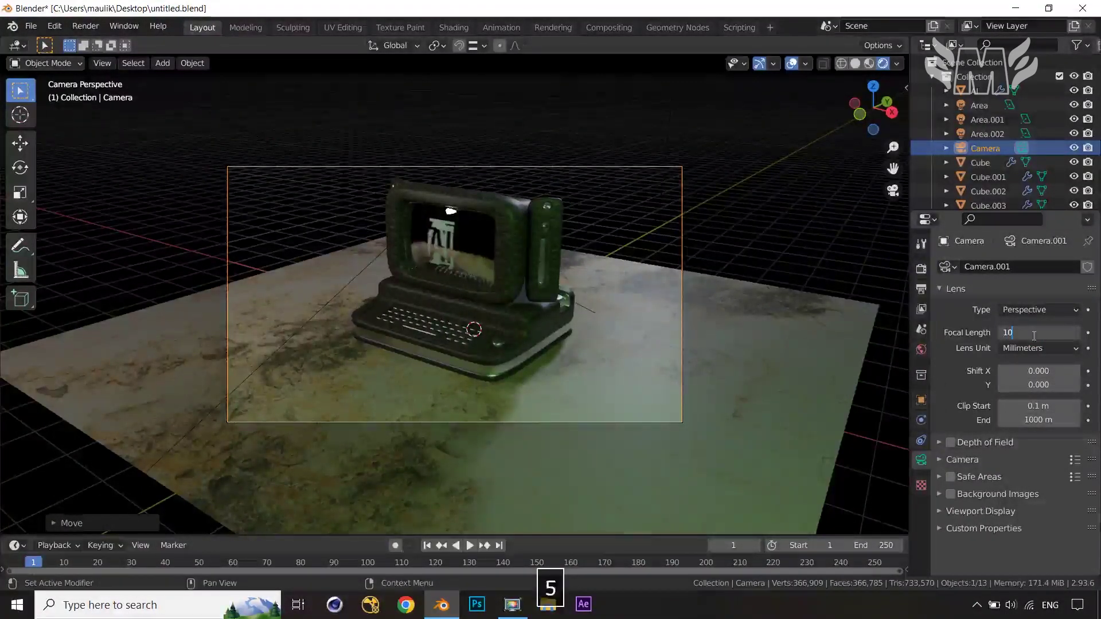
type("5")
left_click(959, 319)
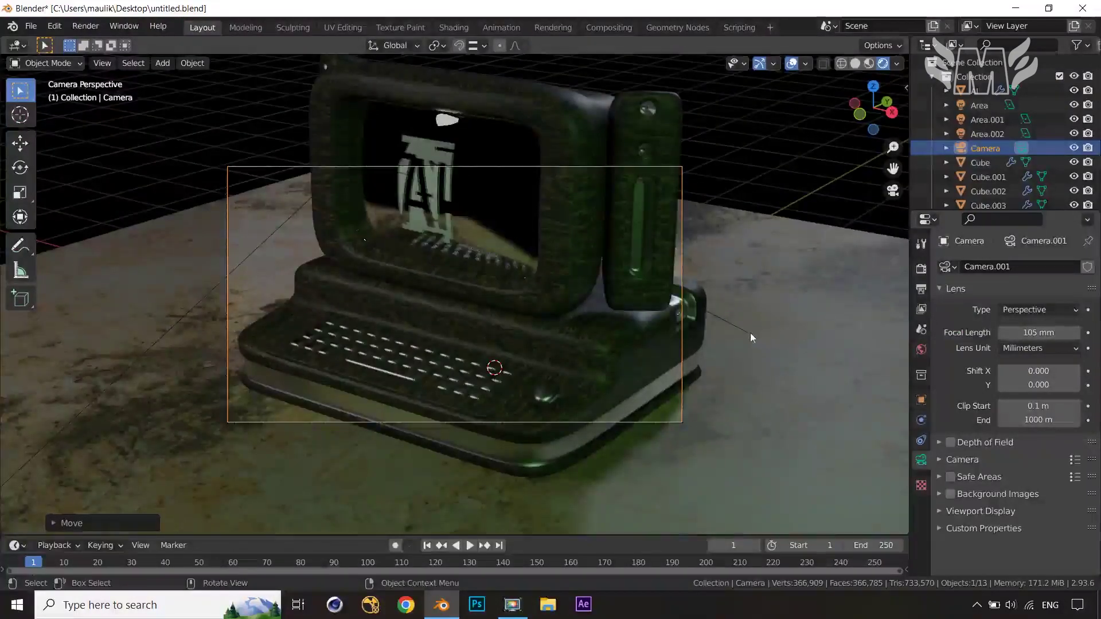
- Move the camera back along its local Z axis until the computer fits inside the frame again
key("g")
key("z")
key("z")
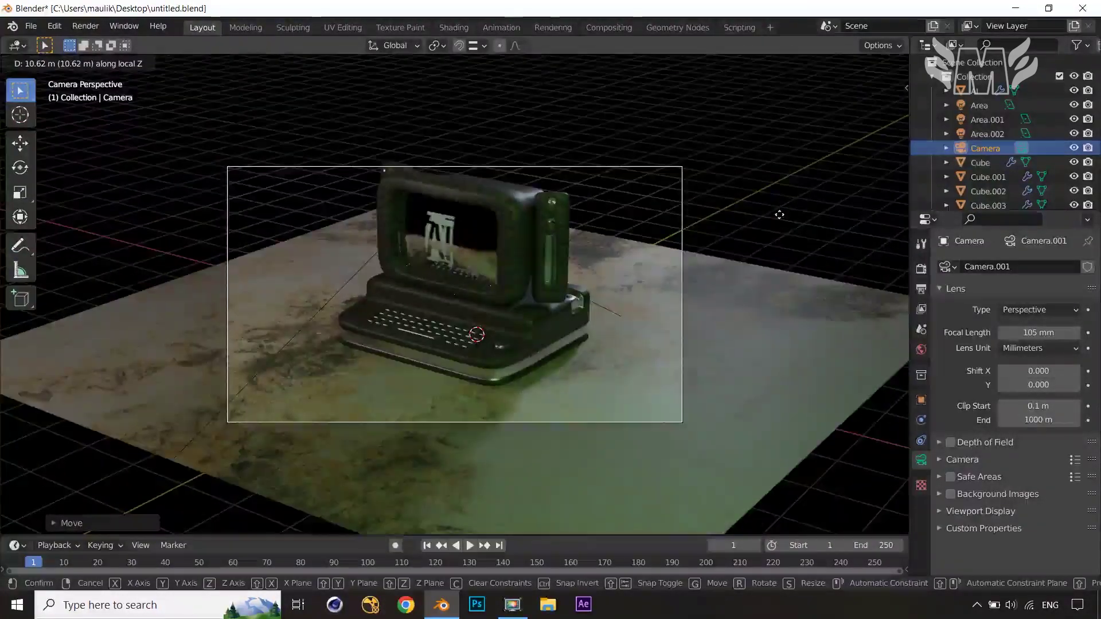
left_click(768, 184)
- Shift the camera mostly upward by about 0.37 m and back about 0.76 m along its local Z axis to centre the computer
key("g")
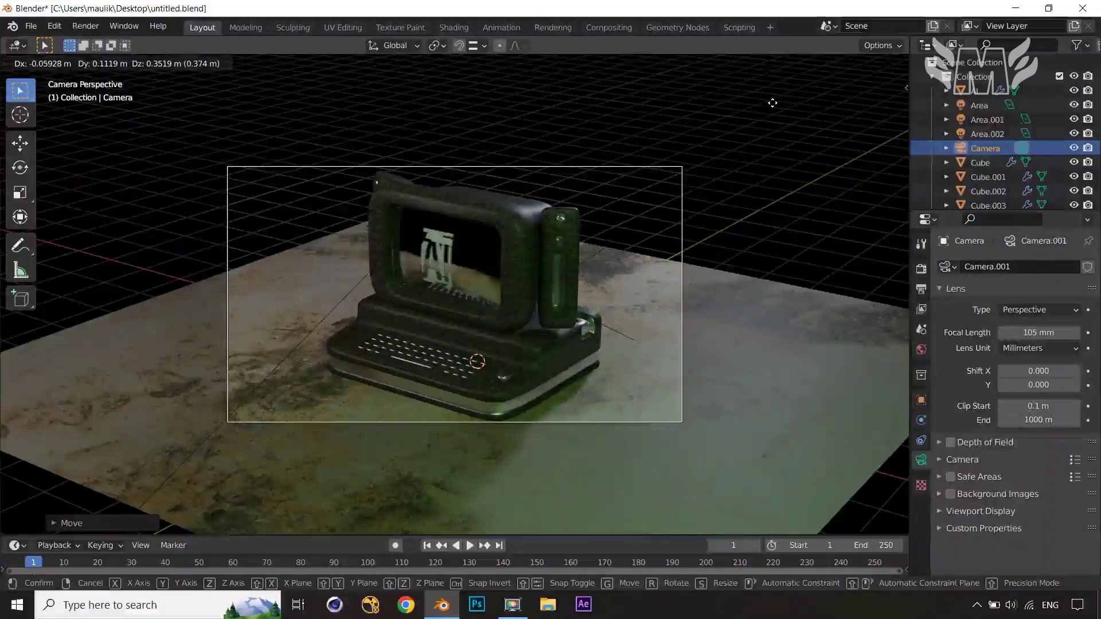
left_click(772, 105)
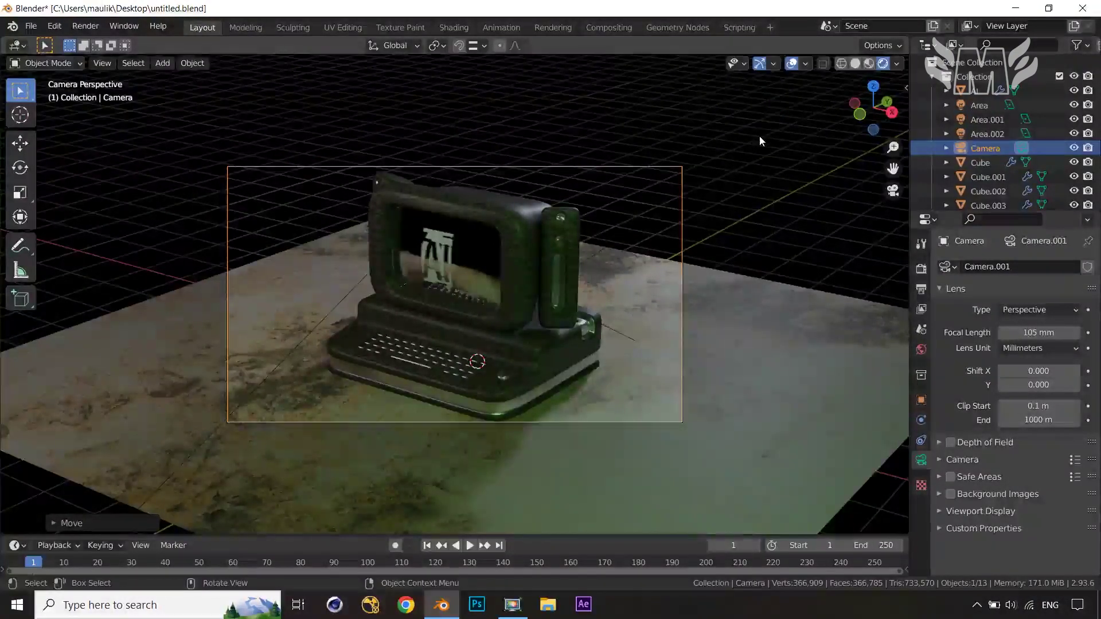
key("g")
key("z")
key("z")
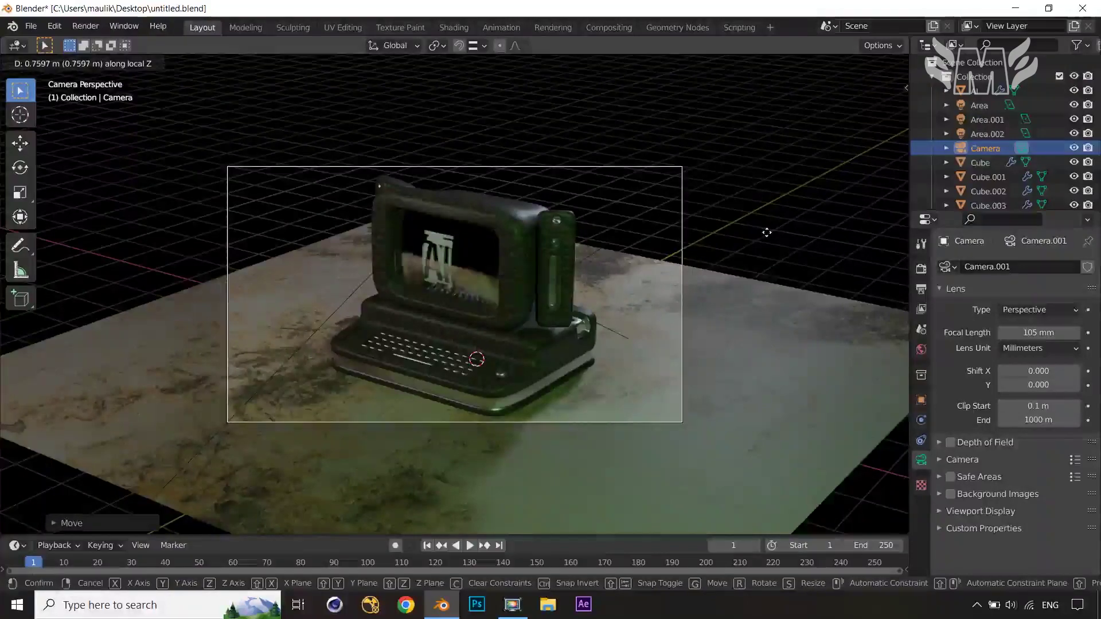
left_click(767, 233)
- Lock the camera to the view and reframe the computer from a slightly lower, closer angle
key("n")
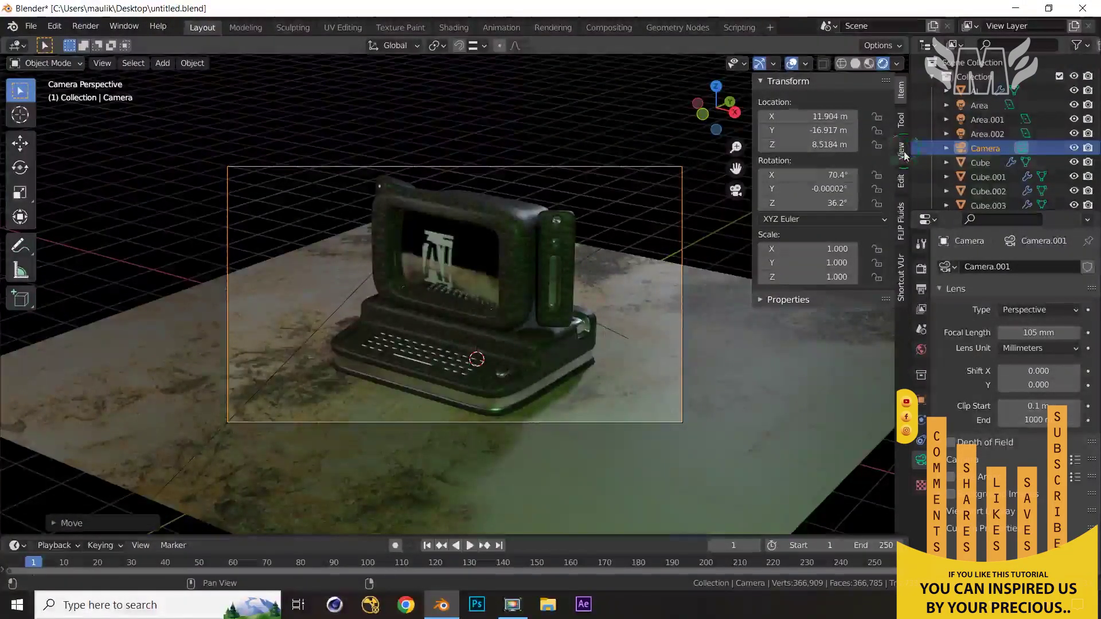
left_click(902, 151)
left_click(819, 258)
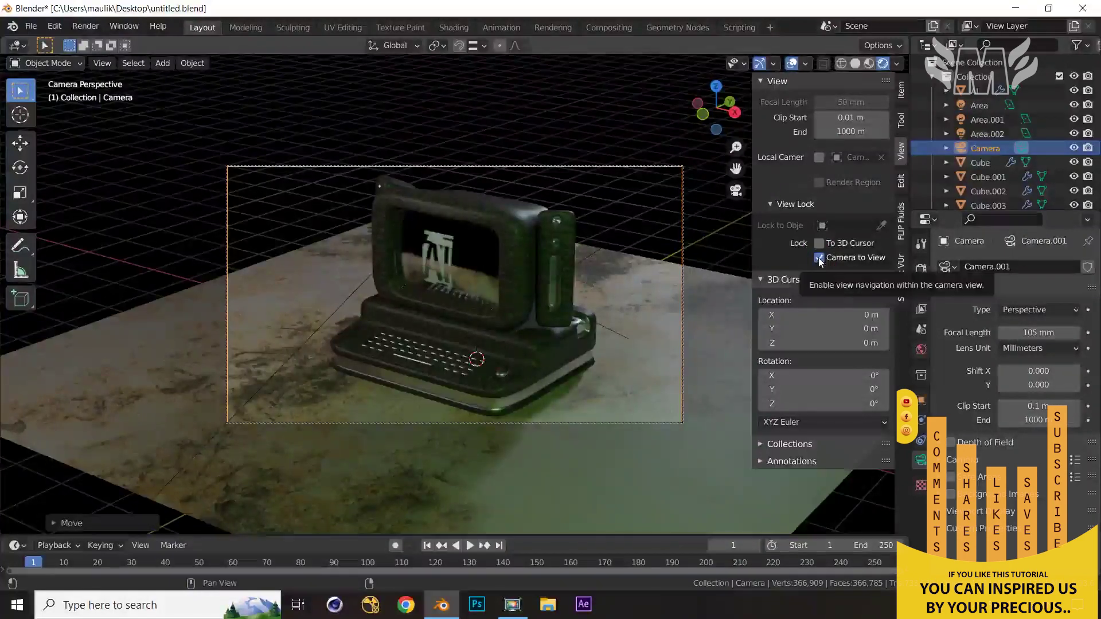
key("n")
middle_click_drag(757, 318, 768, 340)
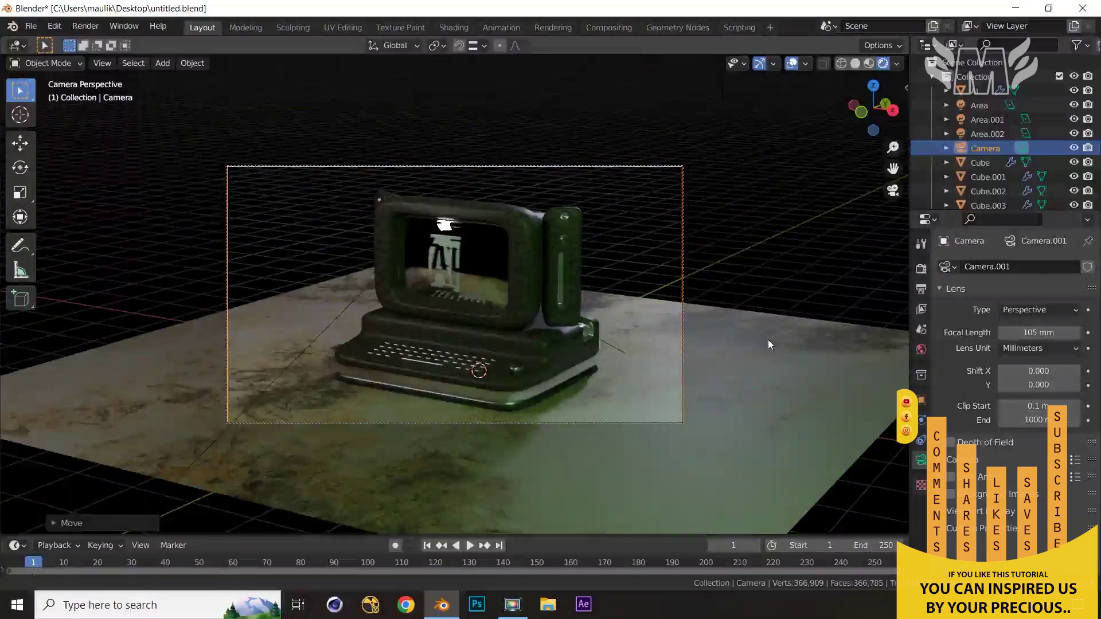
scroll(768, 340, "up", 1)
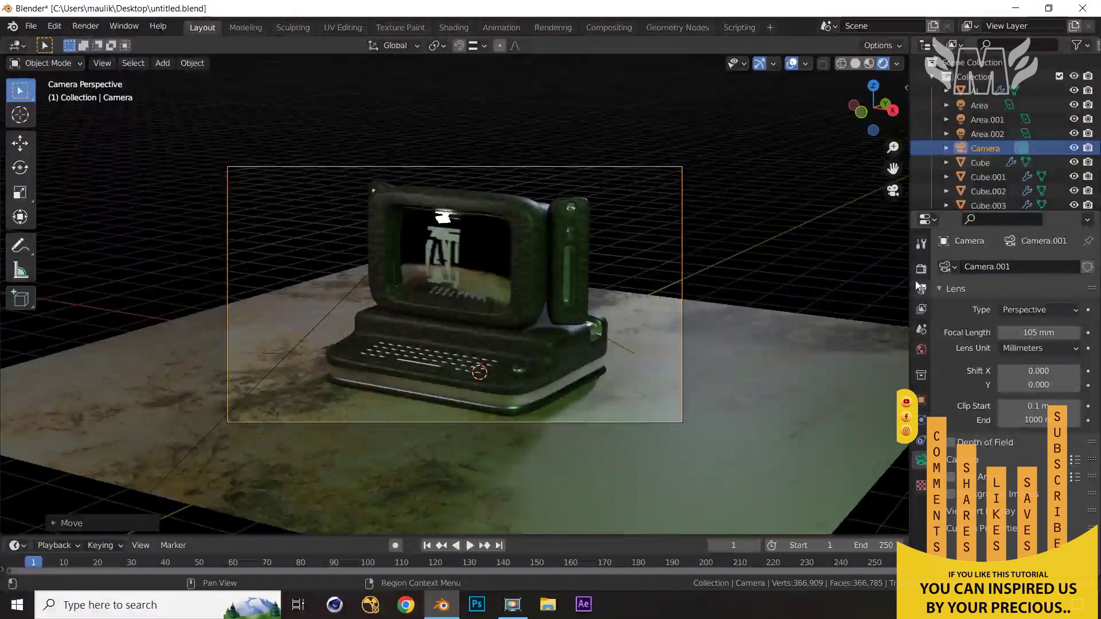
- Try the Medium Contrast look in the render colour management, and settle on Medium Low Contrast
left_click(920, 269)
scroll(981, 559, "down", 7)
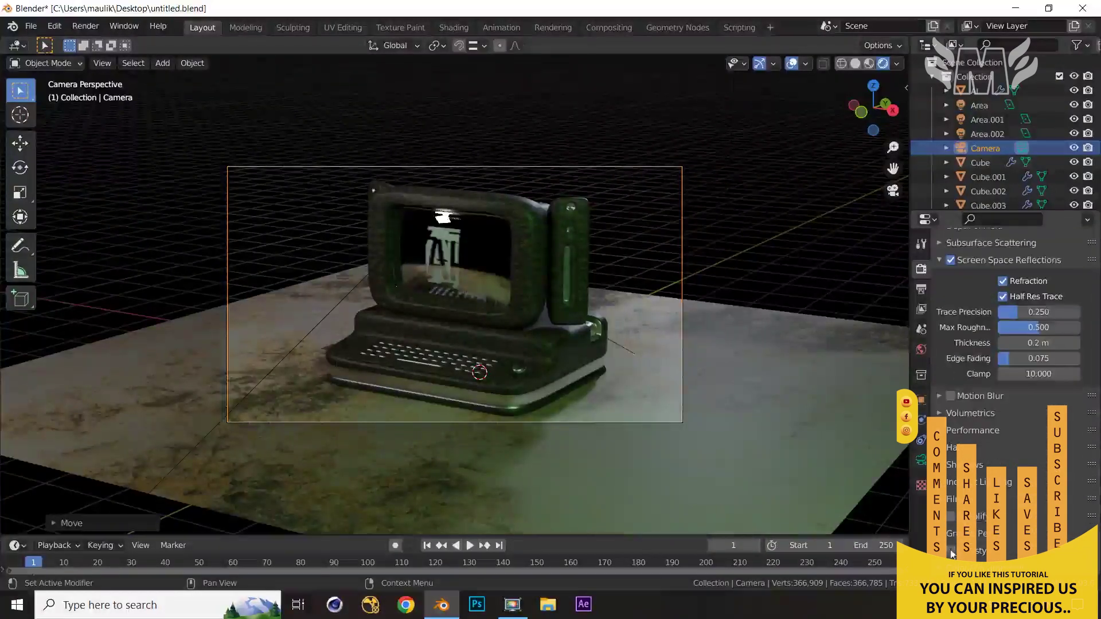
scroll(1012, 373, "down", 5)
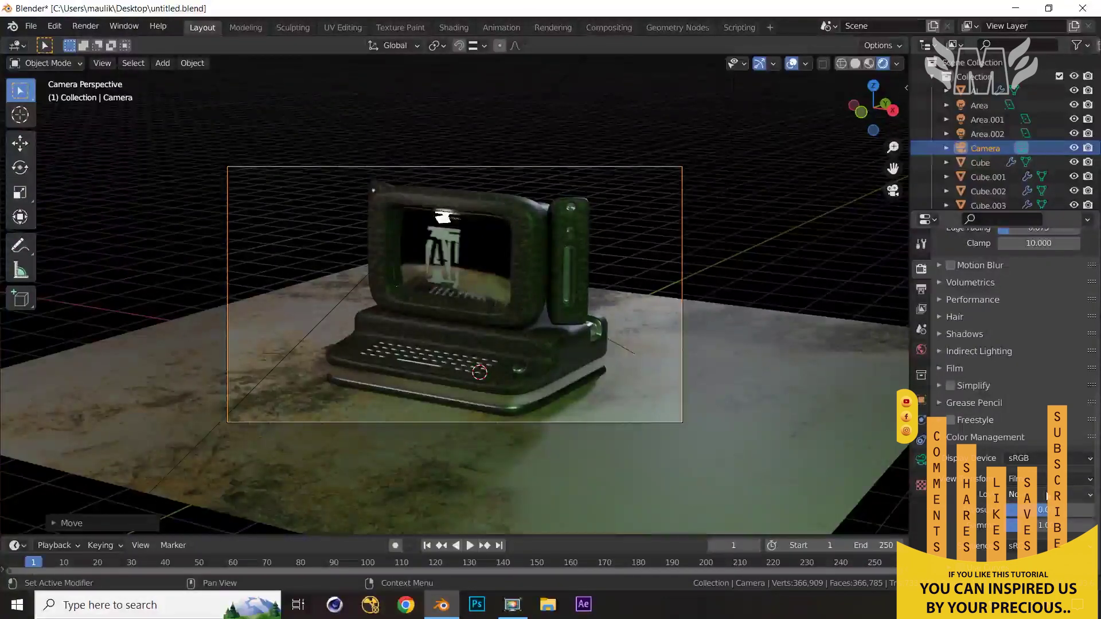
left_click(1046, 495)
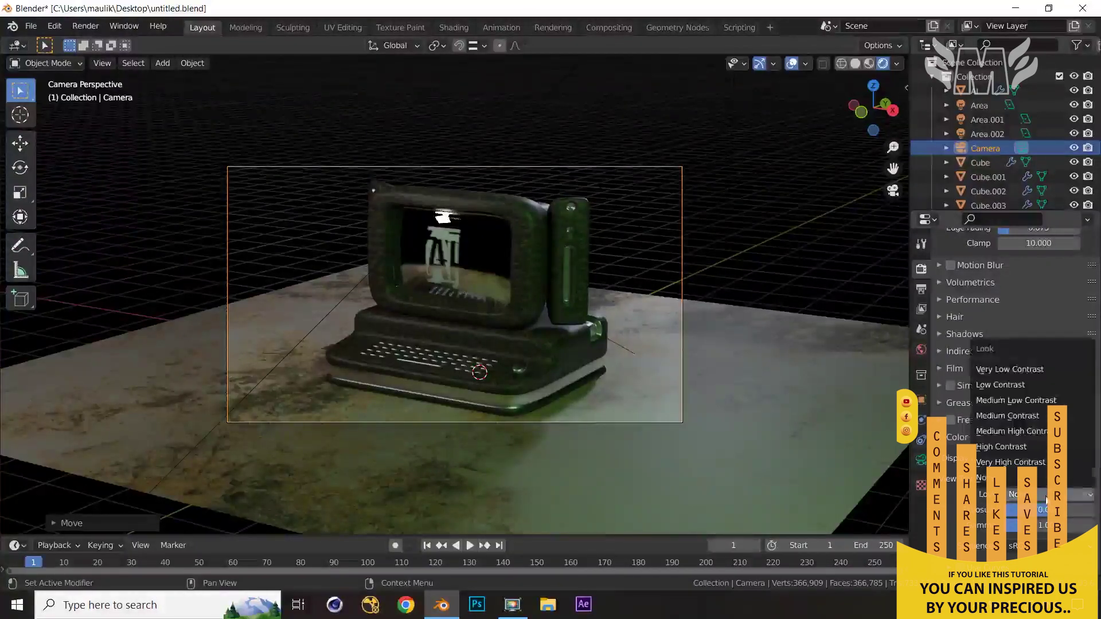
left_click(1004, 416)
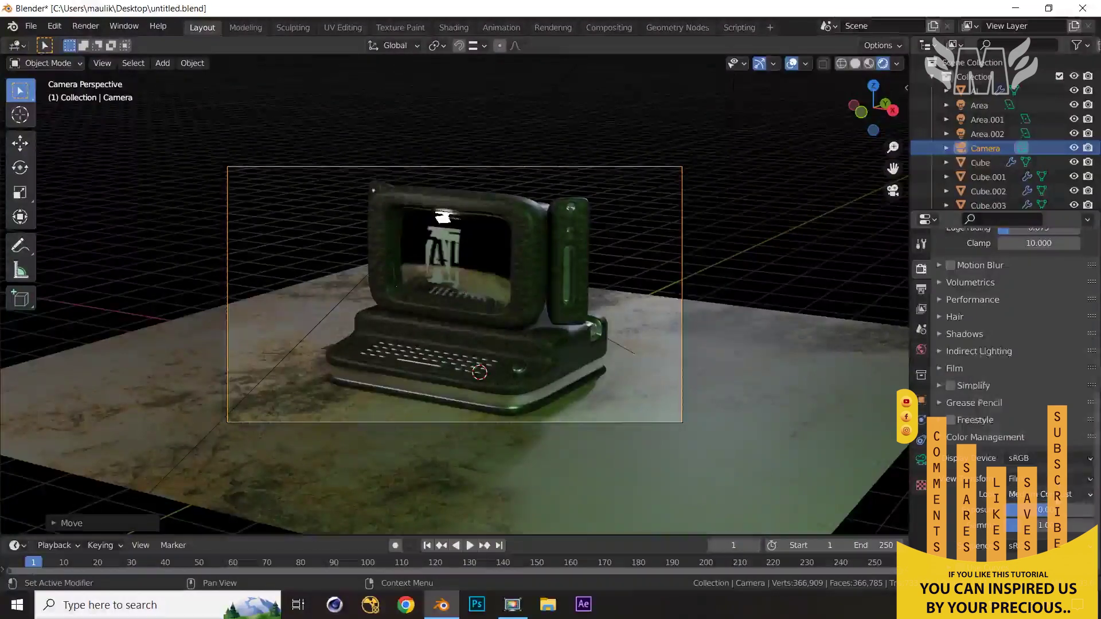
left_click(1047, 494)
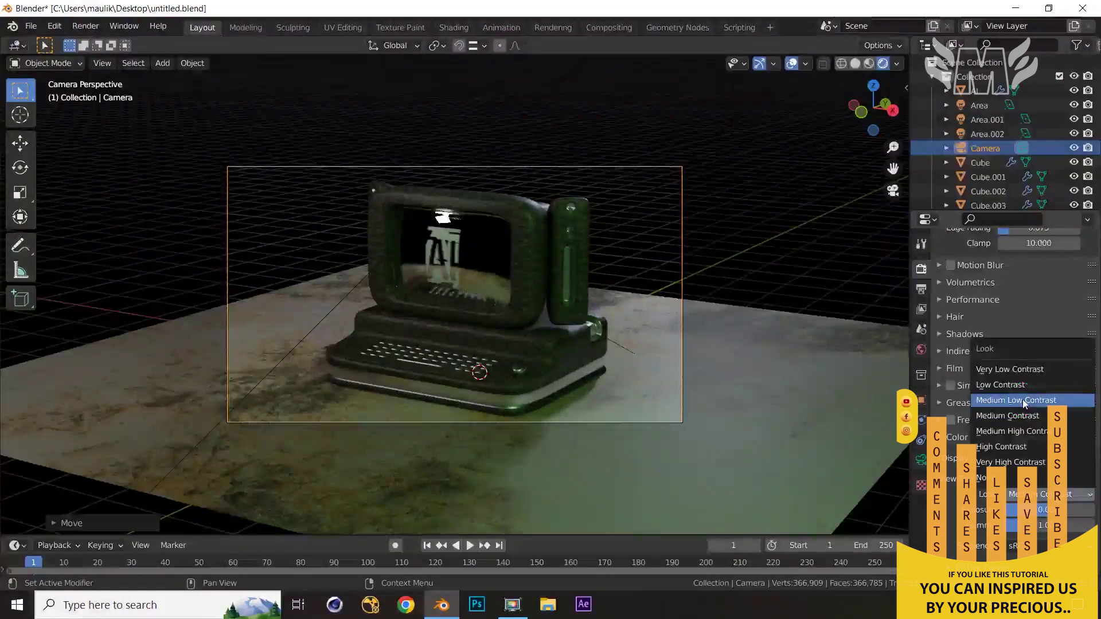
left_click(1024, 401)
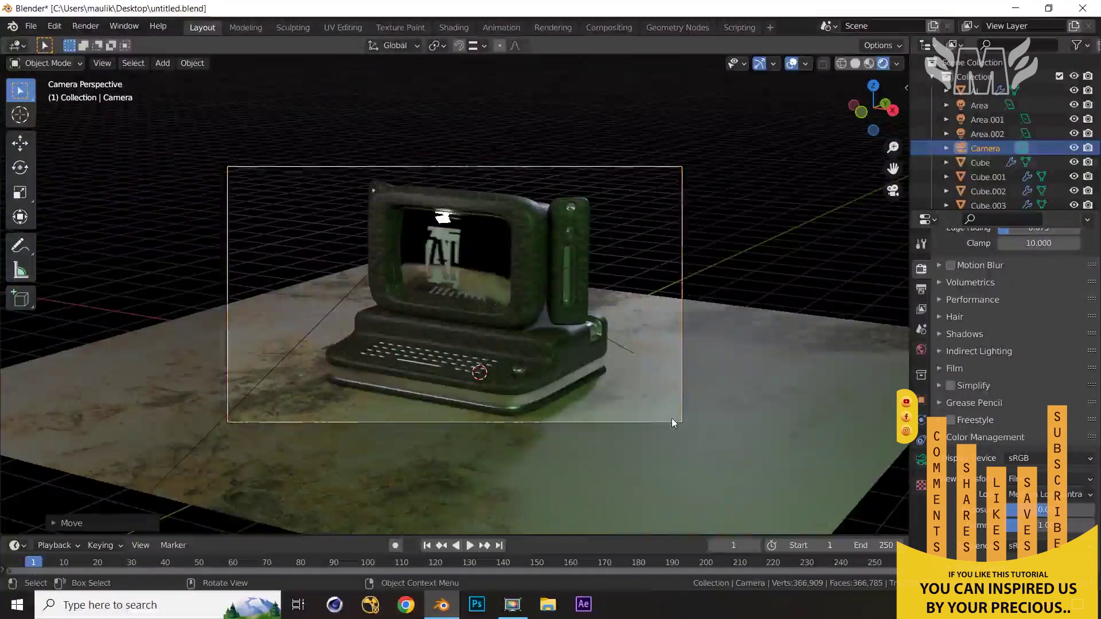
- Hide the viewport overlays, lock the camera to the view and reframe the computer from a slightly lower angle
left_click(793, 62)
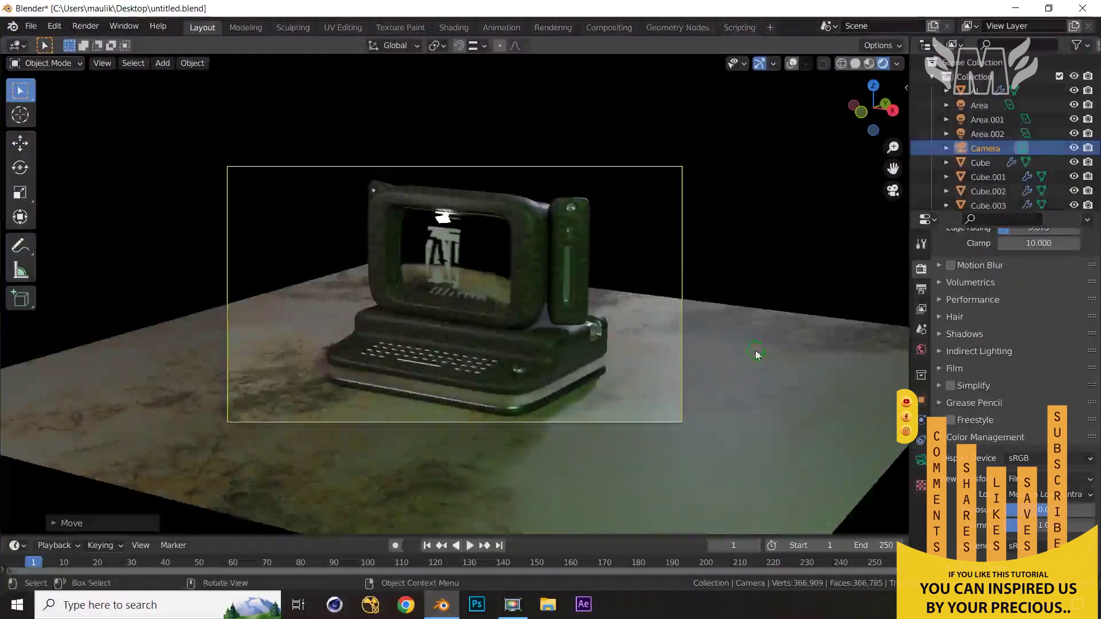
middle_click_drag(752, 344, 755, 347)
key("Insert")
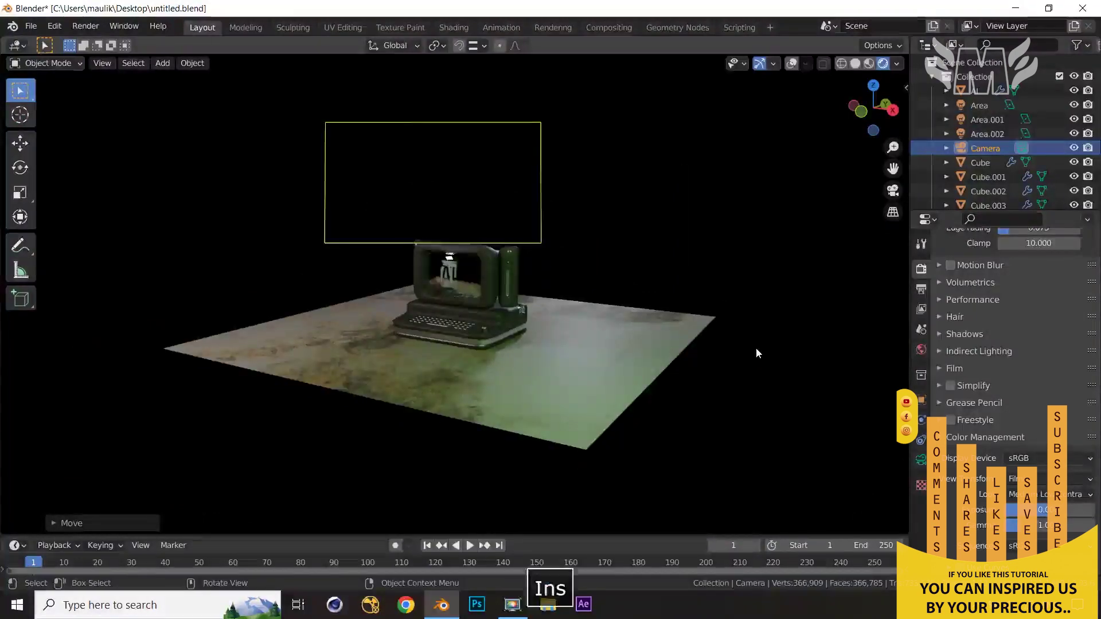
key("n")
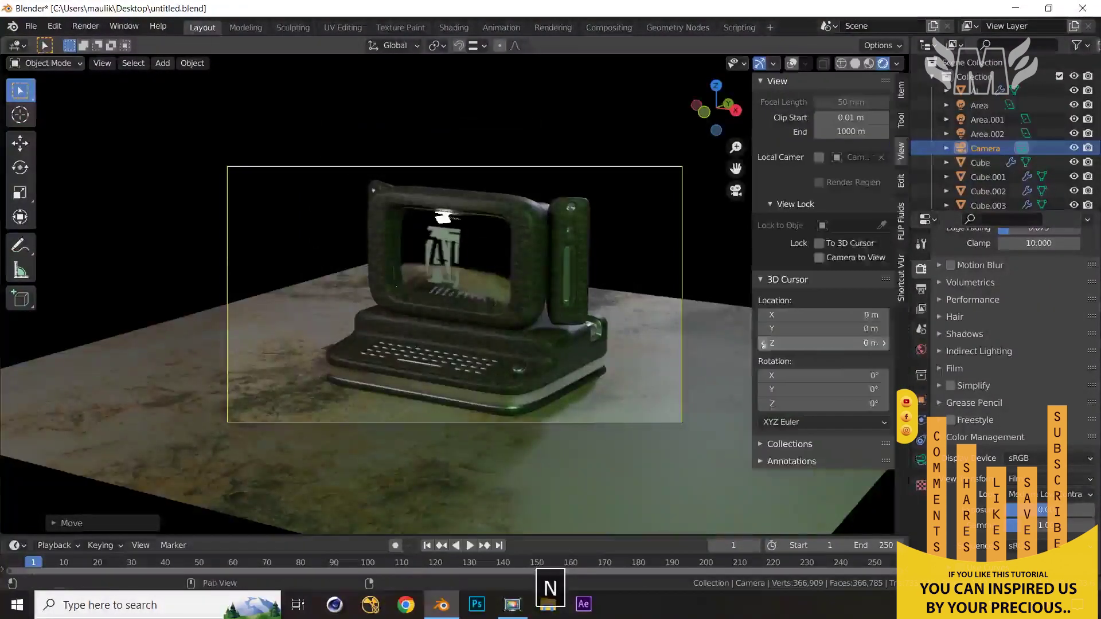
left_click(819, 258)
key("m")
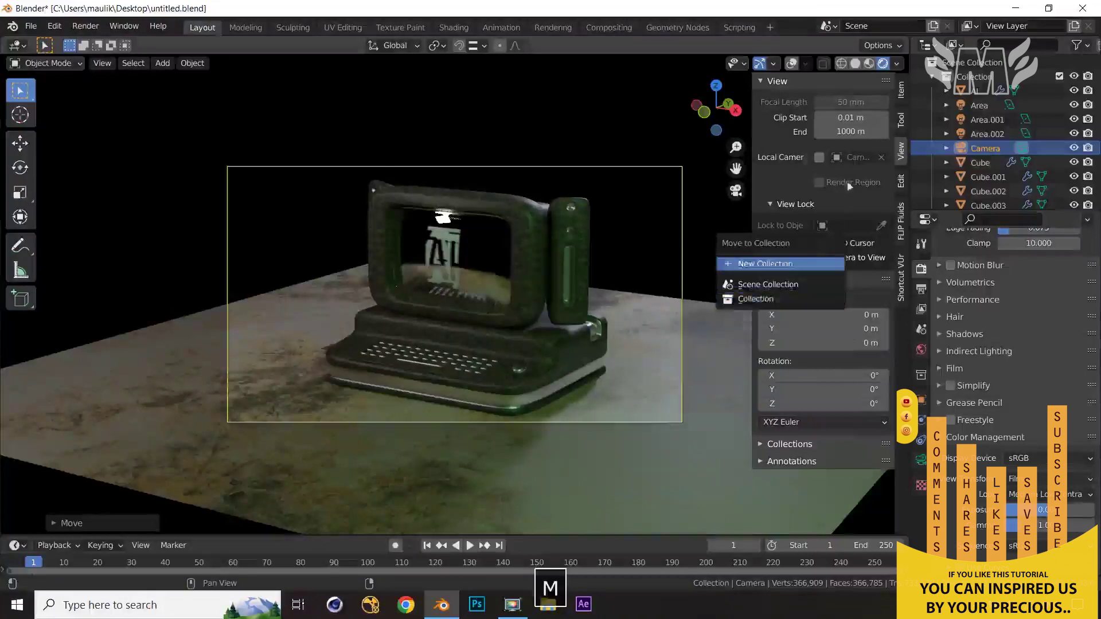
key("n")
mouse_move(748, 284)
middle_mouse_down()
mouse_move(759, 270)
mouse_move(744, 290)
middle_mouse_up()
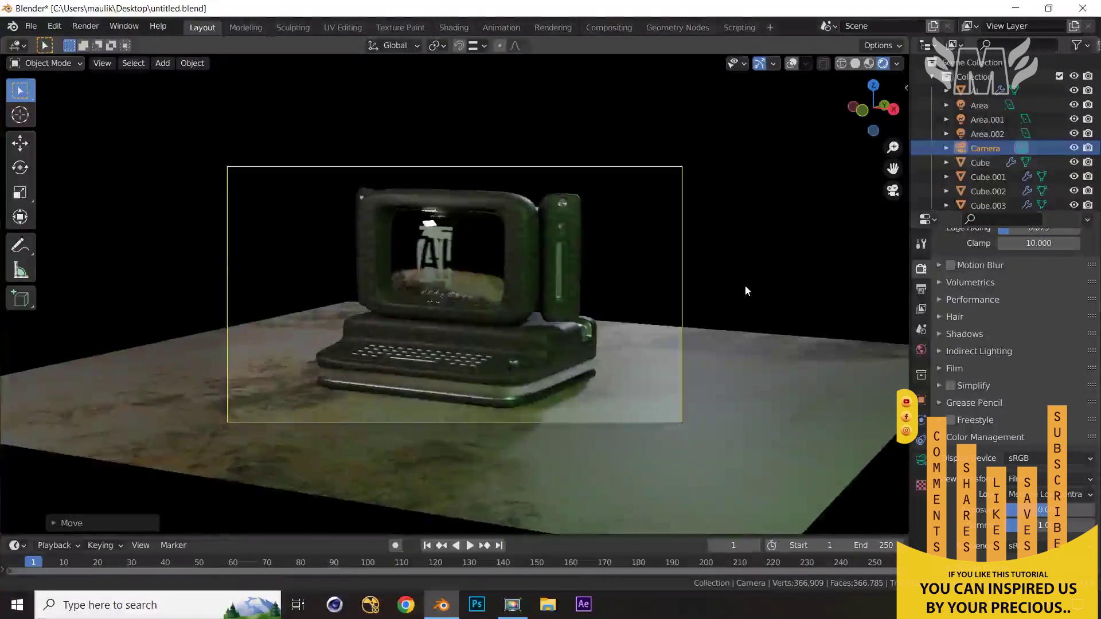
- Switch to the Rendering workspace and render a still image of the scene from the camera
left_click(541, 27)
left_click(85, 26)
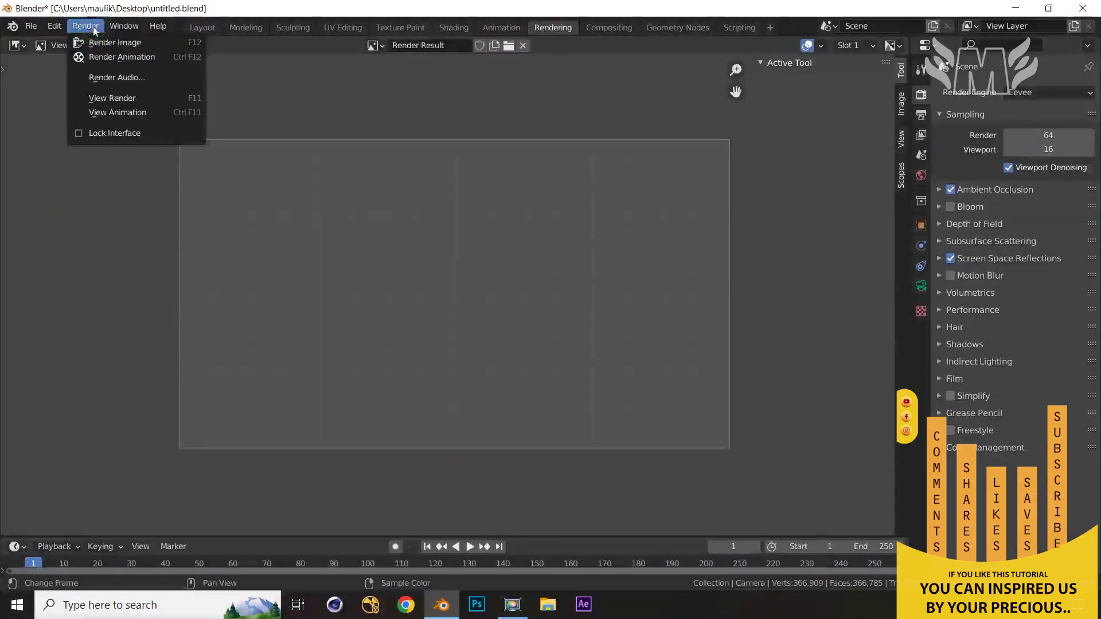
left_click(112, 43)
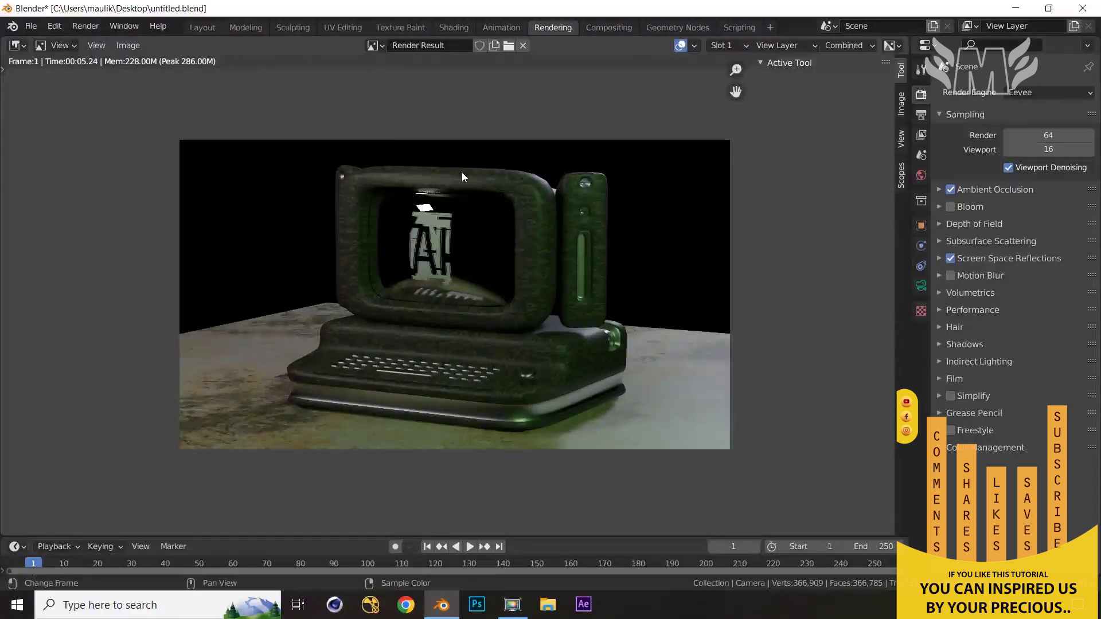
- Try the Low Contrast and Very High Contrast looks on the rendered image, and settle on High Contrast
left_click(947, 447)
left_click(1042, 509)
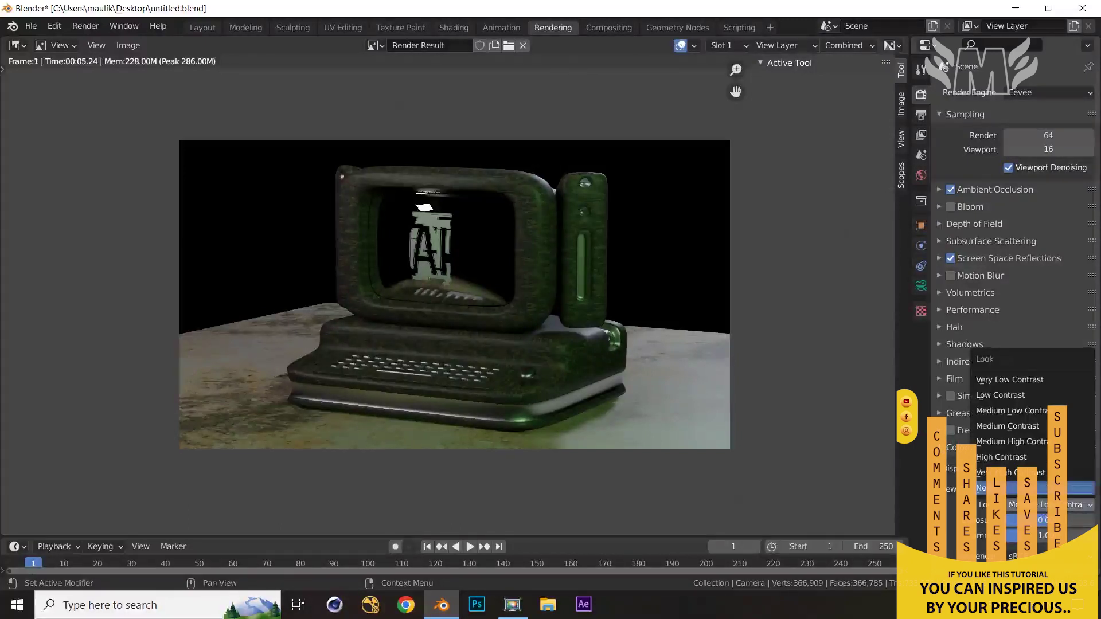
left_click(1022, 394)
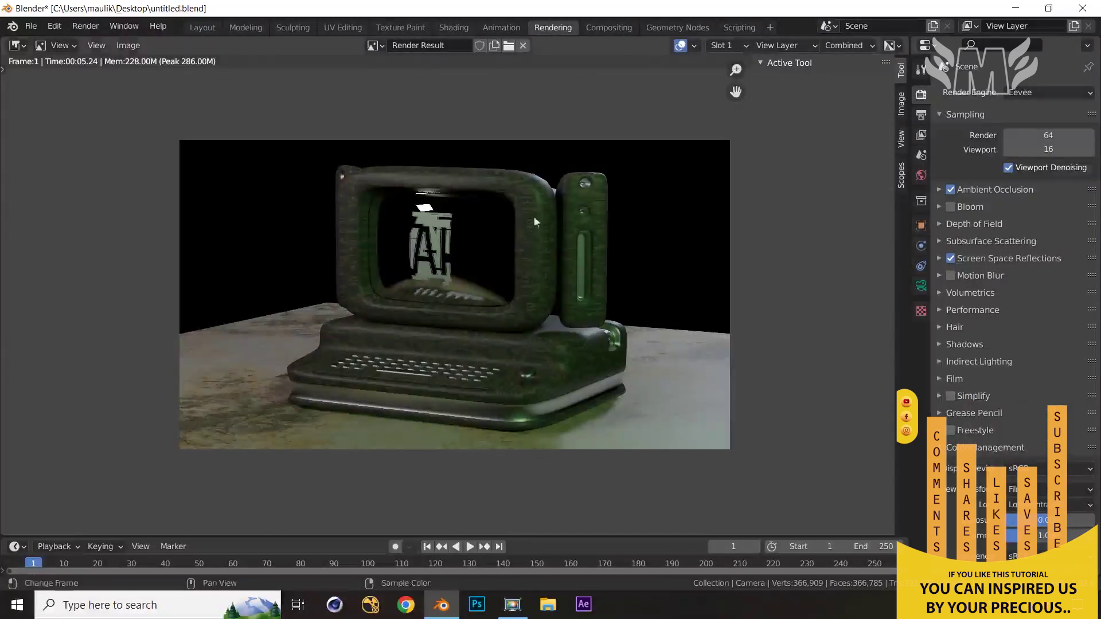
left_click(1042, 505)
left_click(1010, 473)
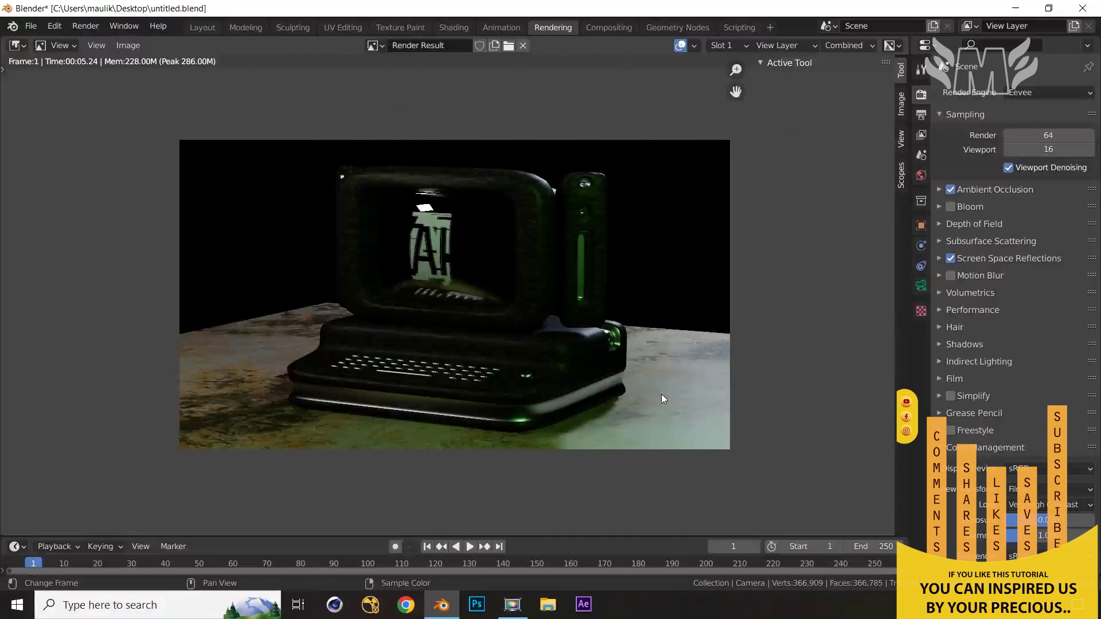
left_click(1042, 505)
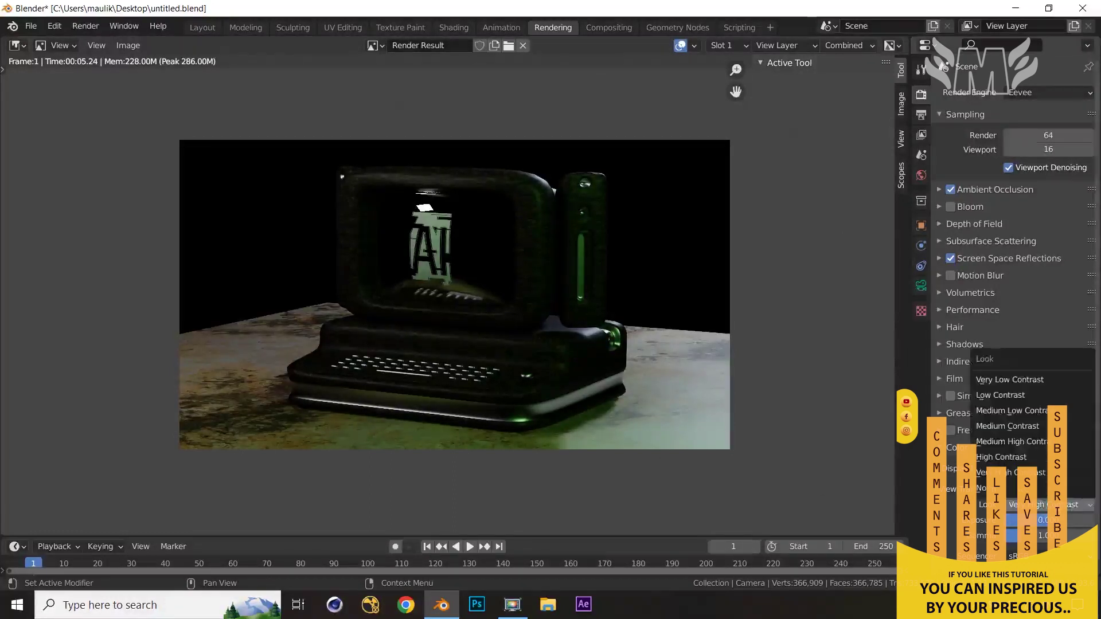
left_click(1035, 457)
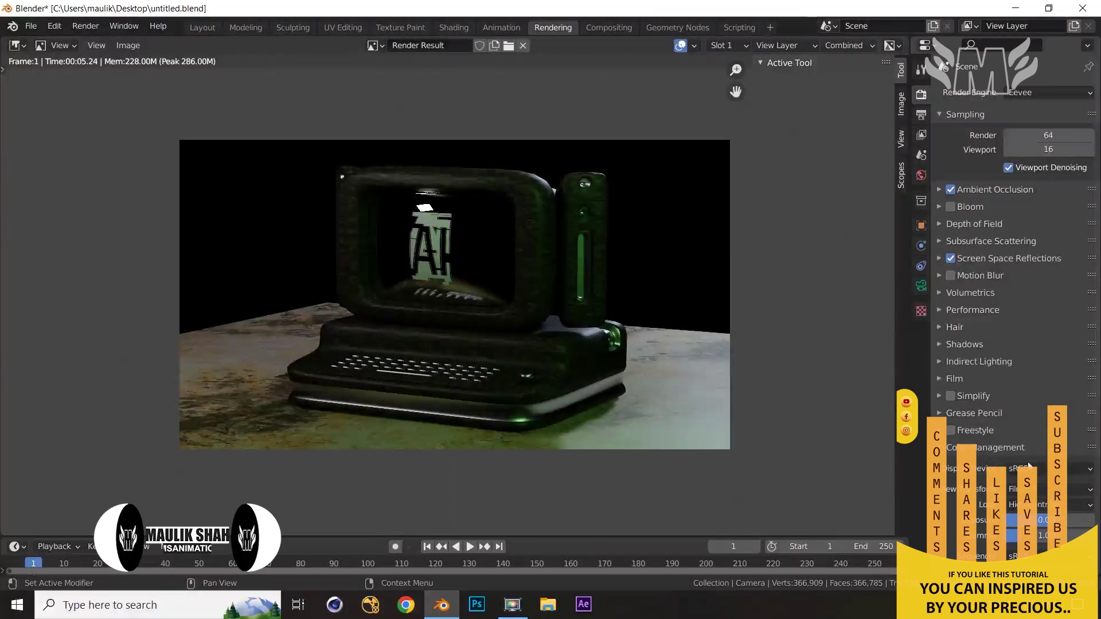